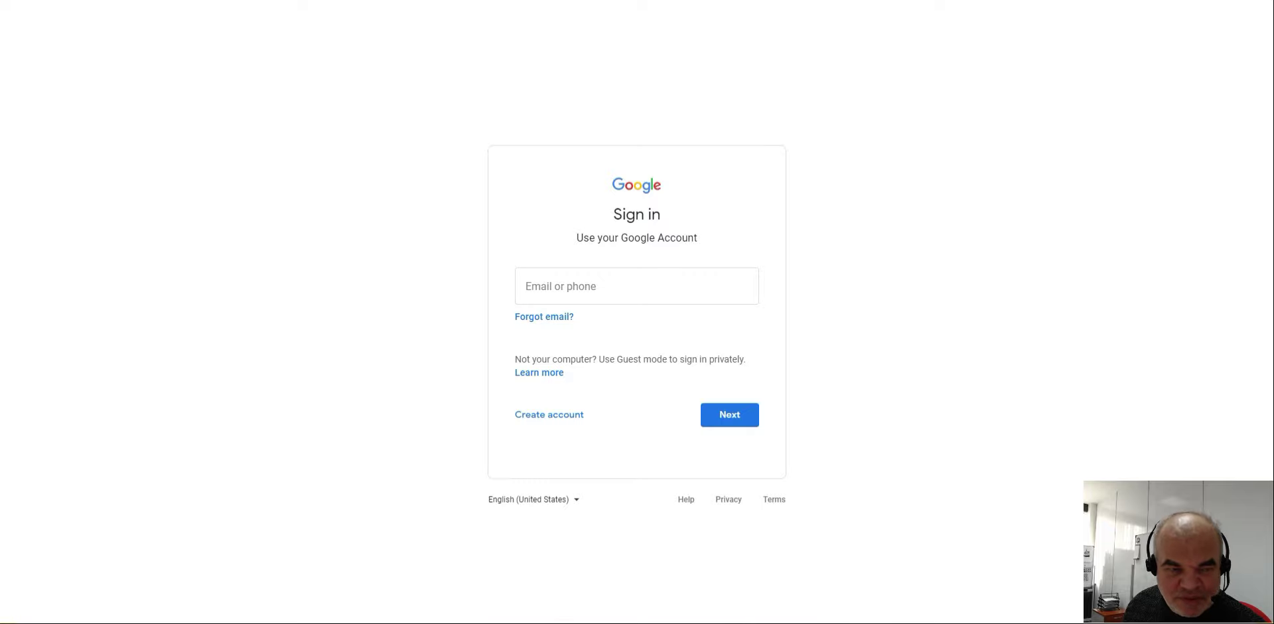
Enter the student account's e-mail address in the Google sign-in form and continue to the password prompt
click(566, 285)
right_click(555, 280)
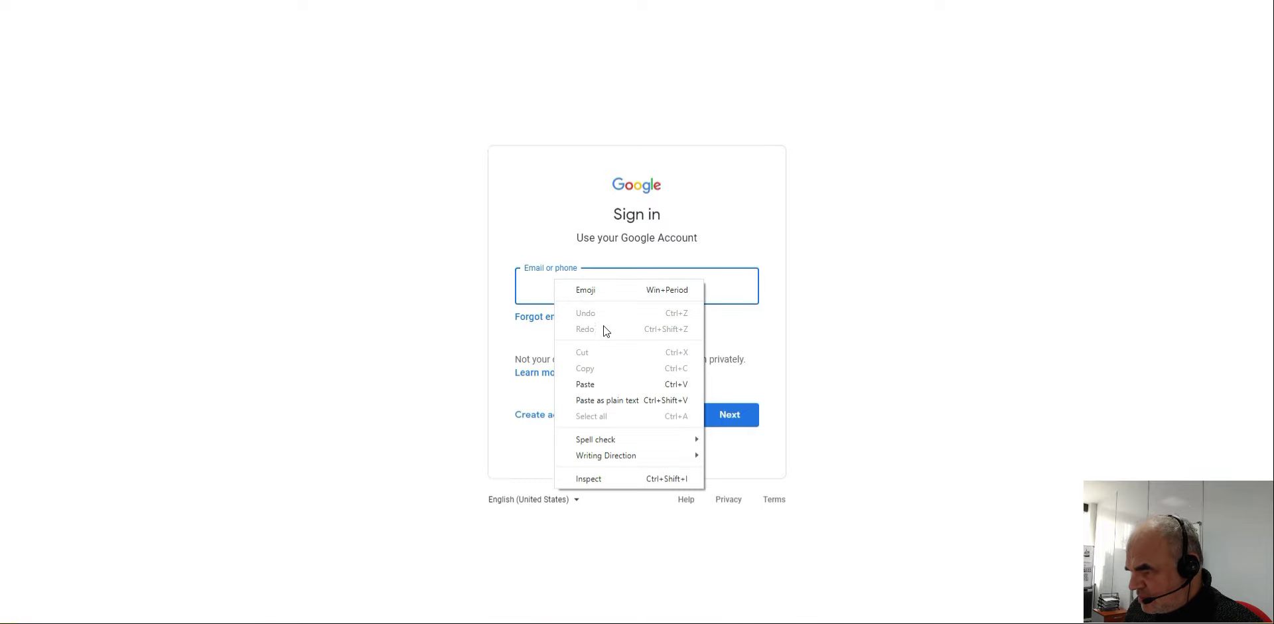
click(595, 384)
click(731, 415)
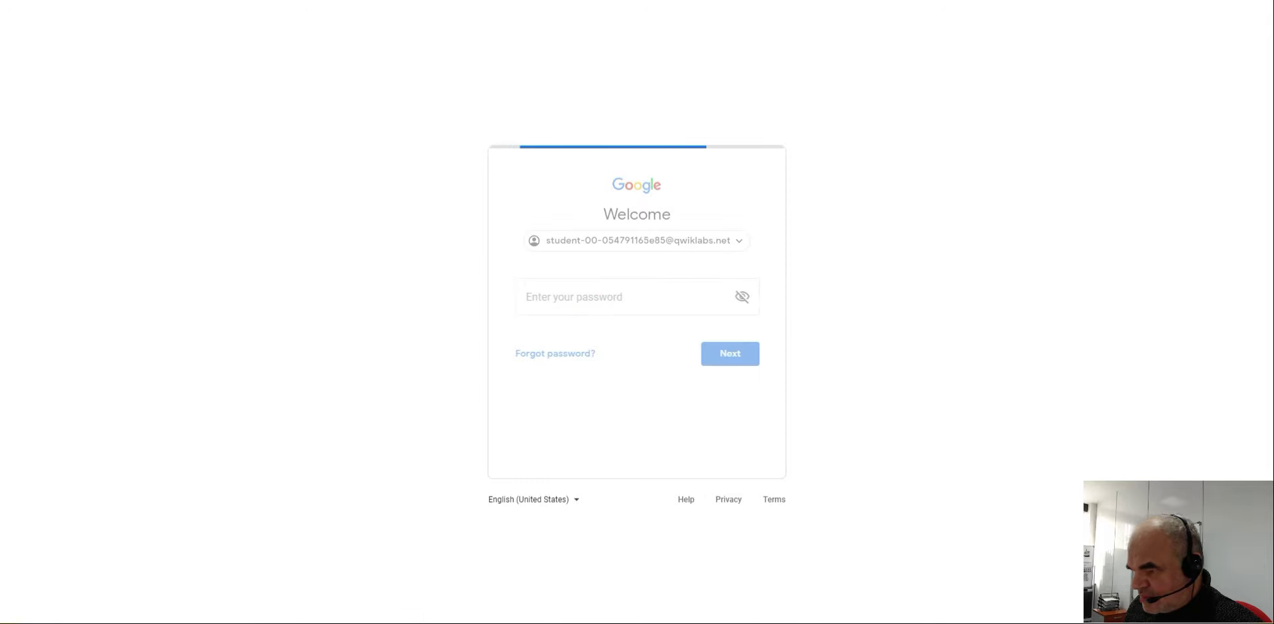
Paste the student account password and submit it to sign in
key(alt+Tab)
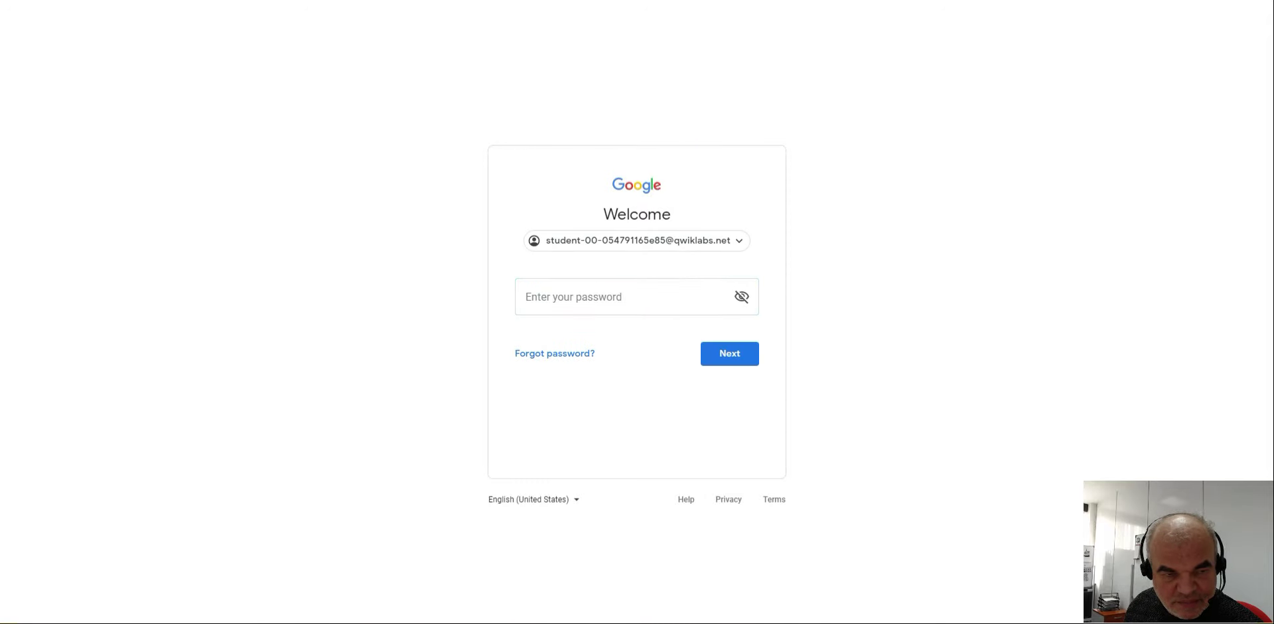
click(597, 303)
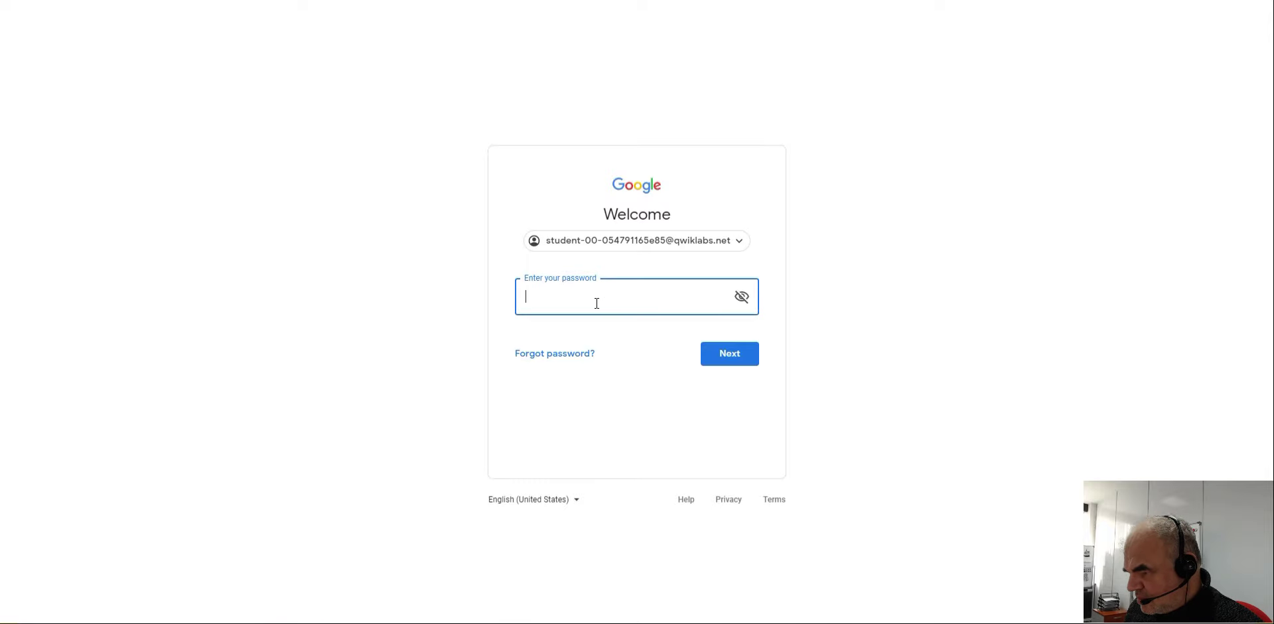
right_click(596, 303)
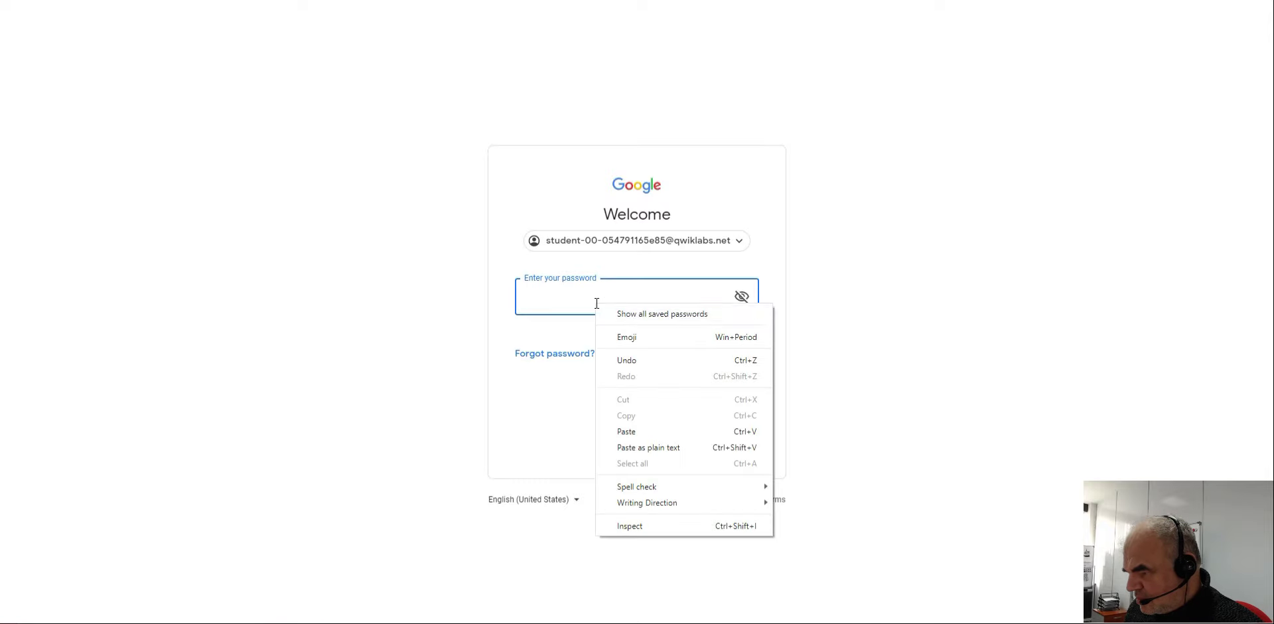
click(637, 432)
click(740, 360)
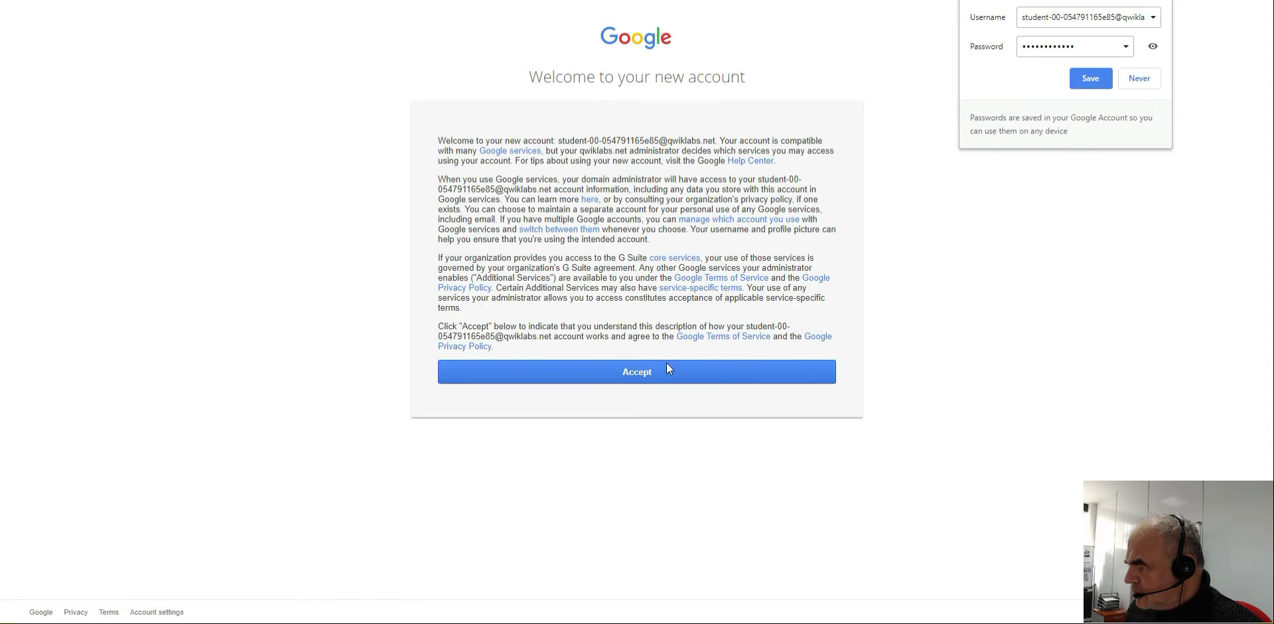
Accept the new account terms, confirm the recovery information, and agree to the Google Cloud Platform Terms of Service
click(656, 376)
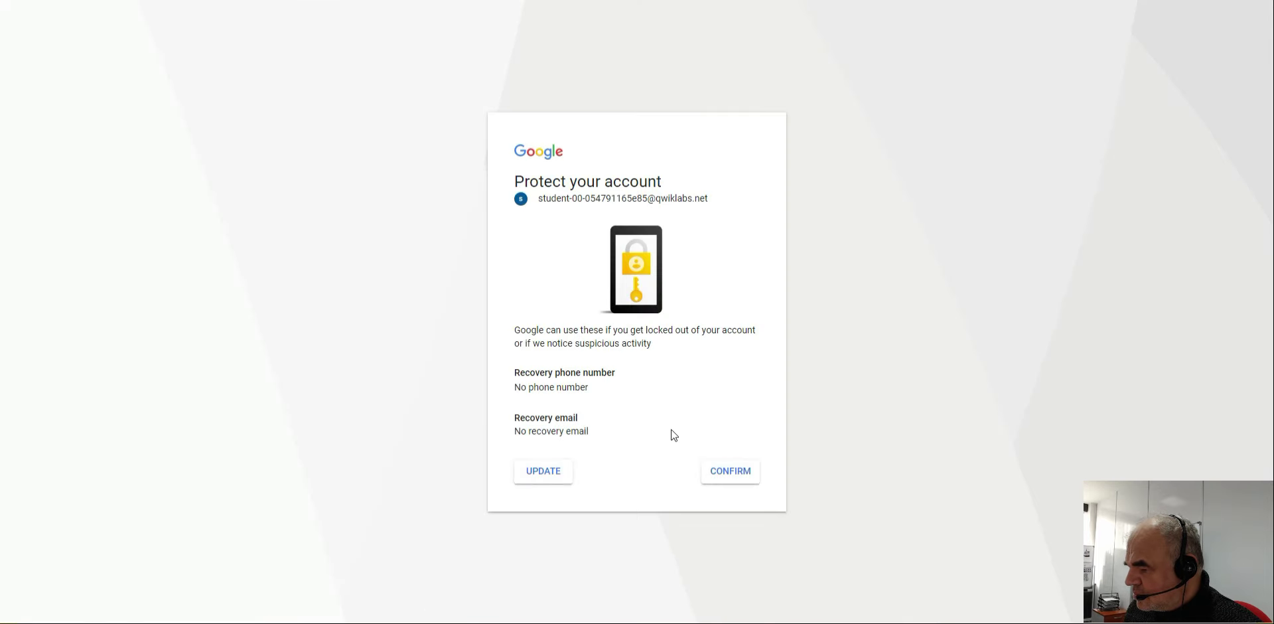
click(732, 474)
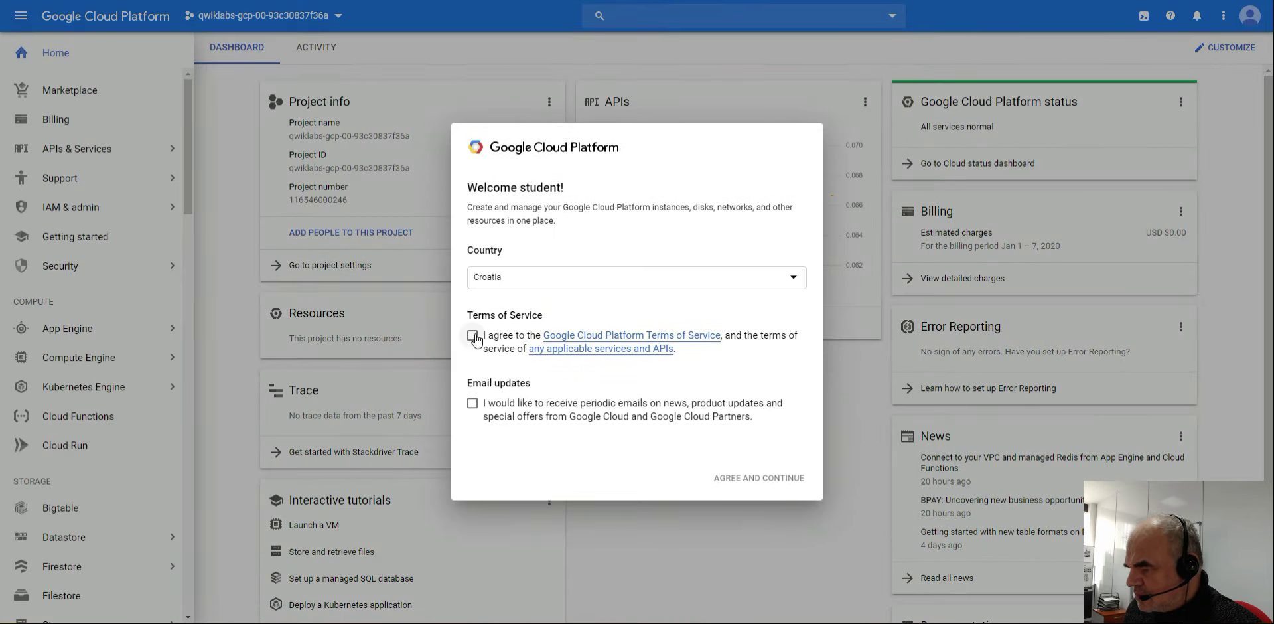
click(473, 336)
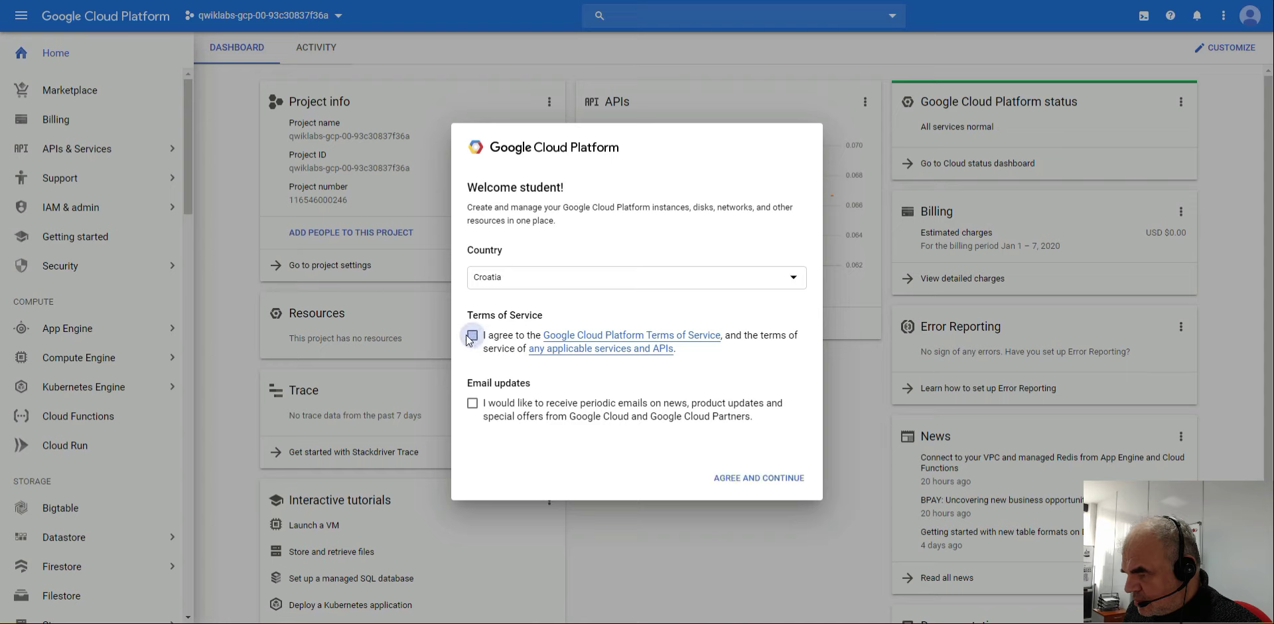
click(767, 483)
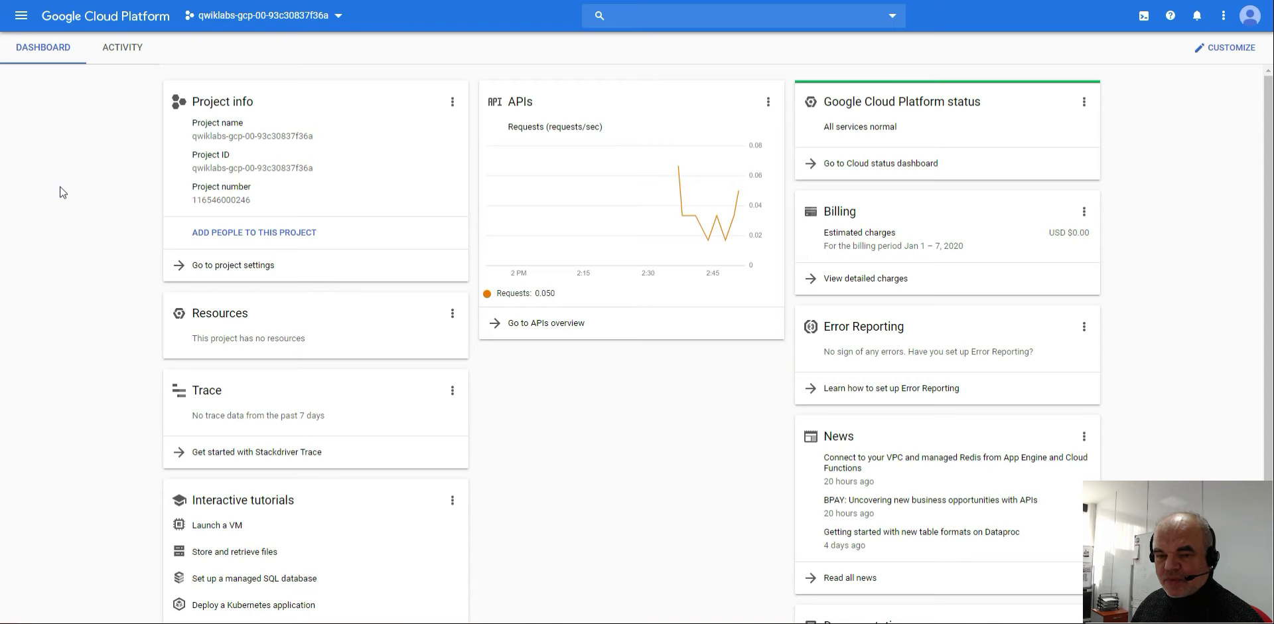
Pin BigQuery and Dataprep to the top of the console's product navigation
click(21, 15)
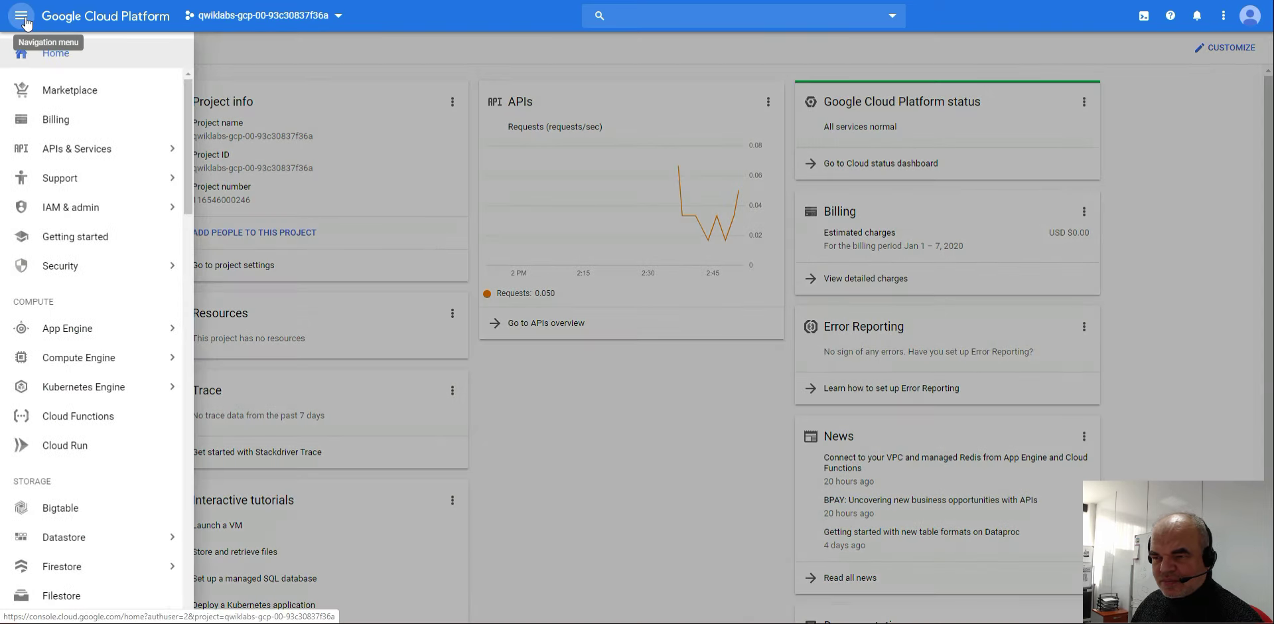
scroll(99, 239, down, 10)
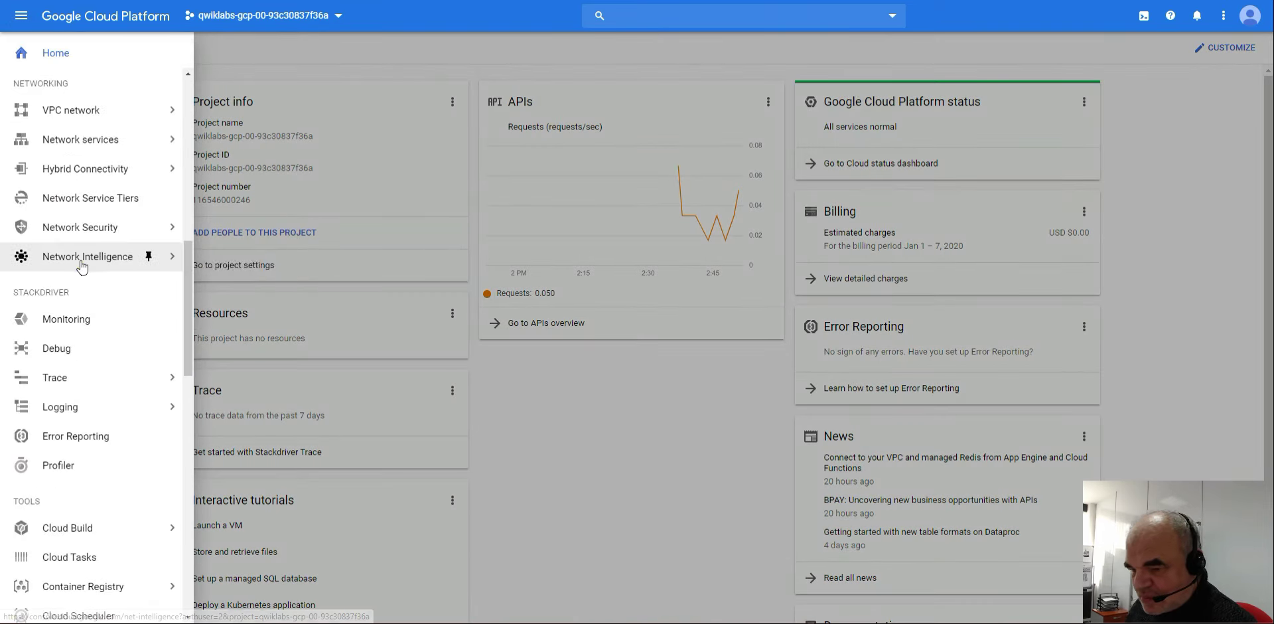
scroll(93, 292, down, 5)
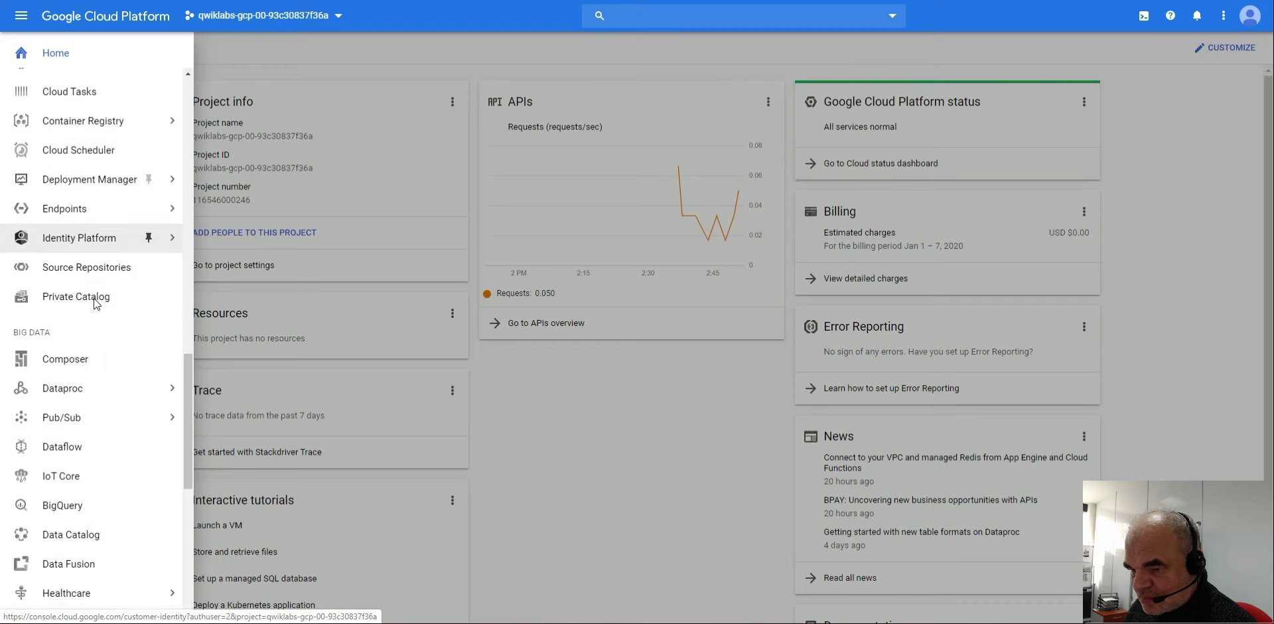
scroll(89, 312, down, 2)
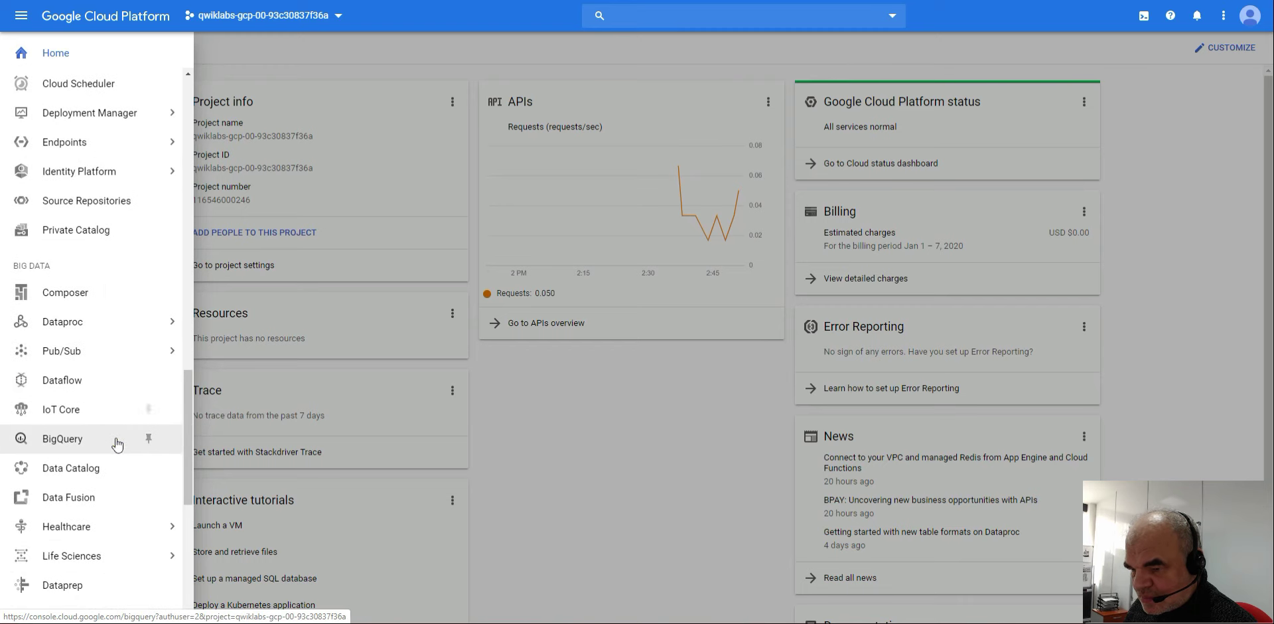
click(151, 443)
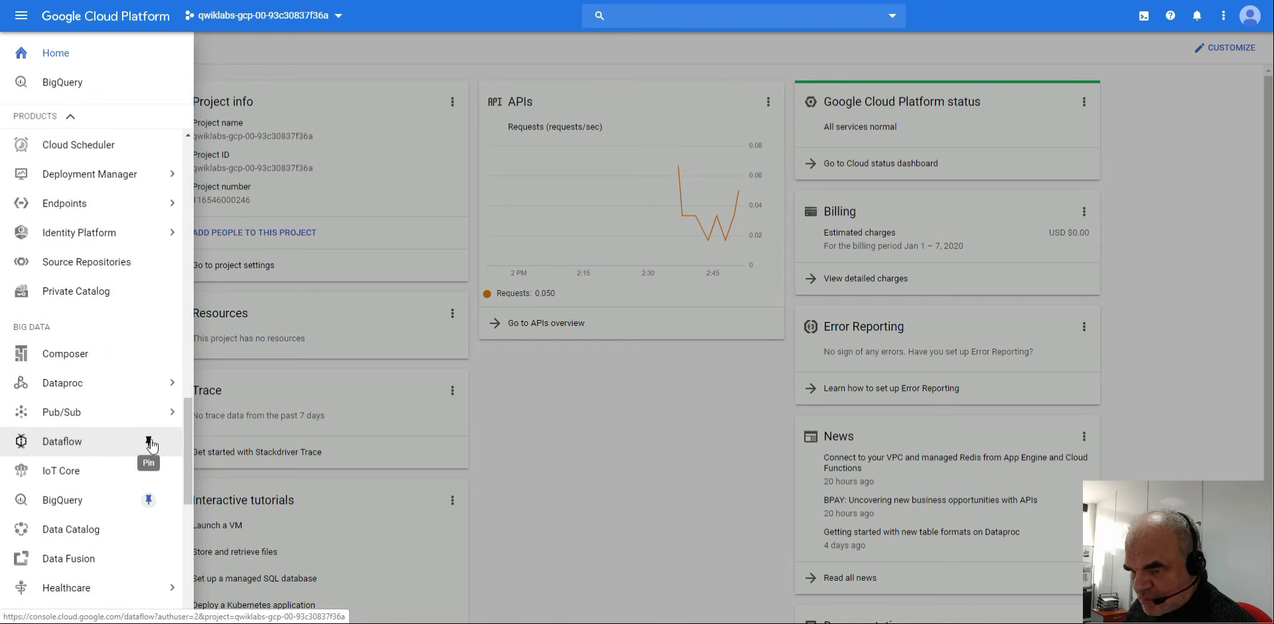
scroll(150, 469, down, 4)
mouse_move(151, 466)
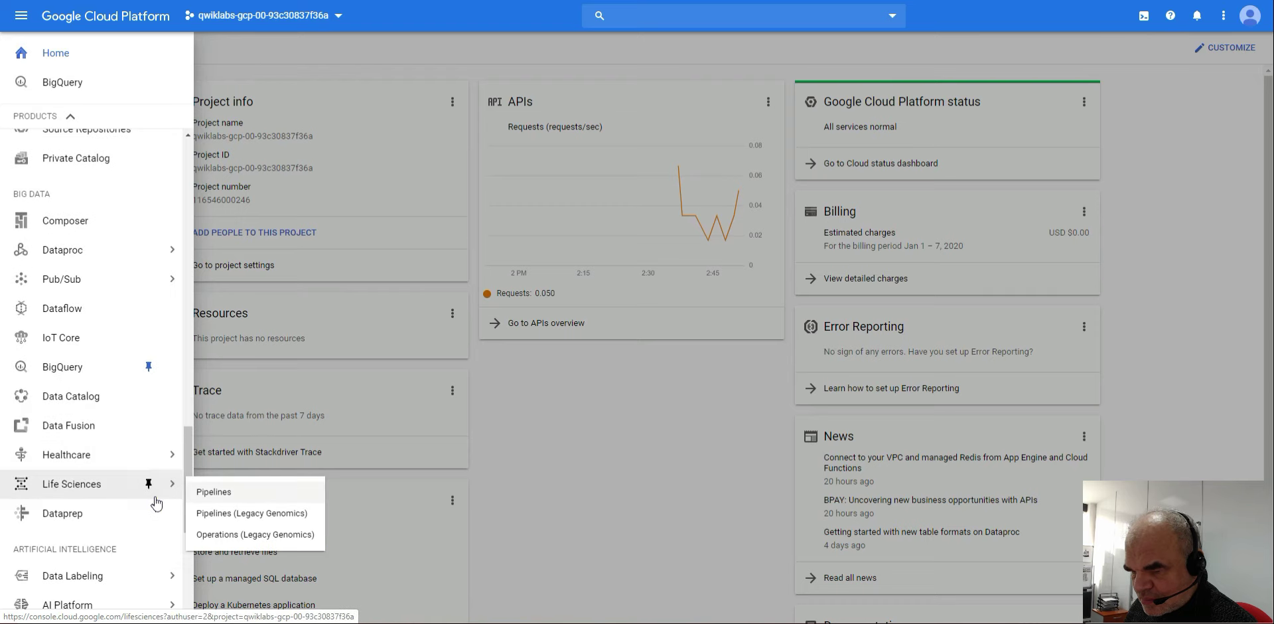
click(149, 514)
mouse_move(152, 524)
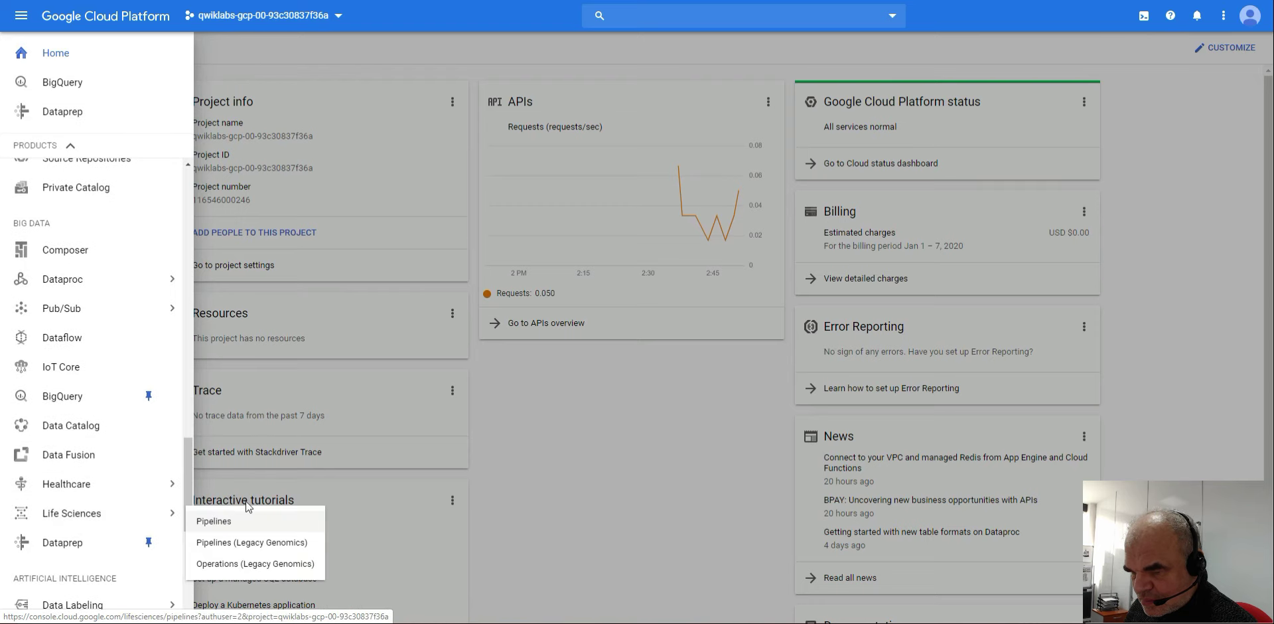
Open BigQuery, create a dataset with the ID ecommerce in the lab project, and open that dataset
click(75, 400)
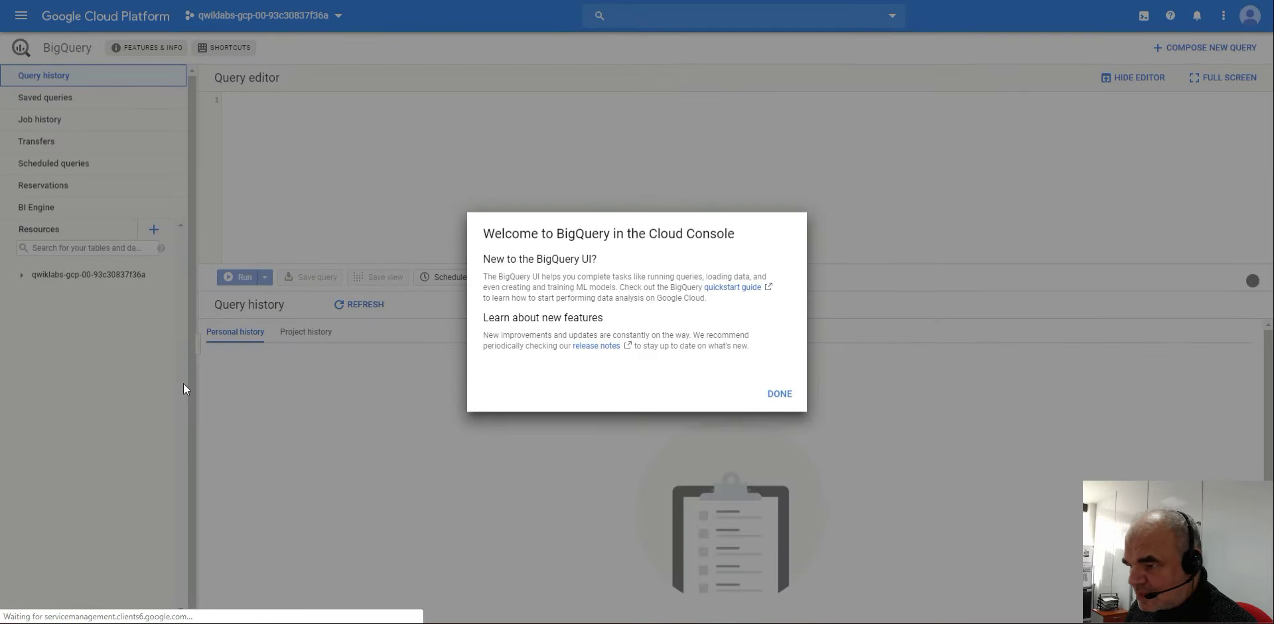
click(784, 395)
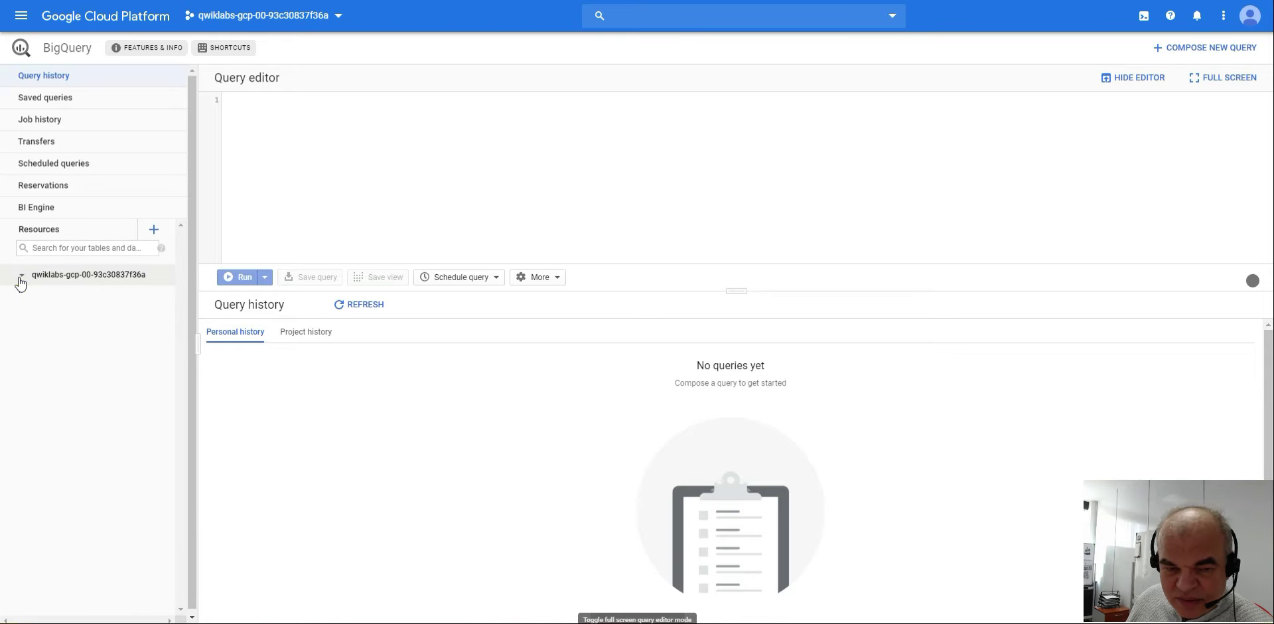
click(125, 282)
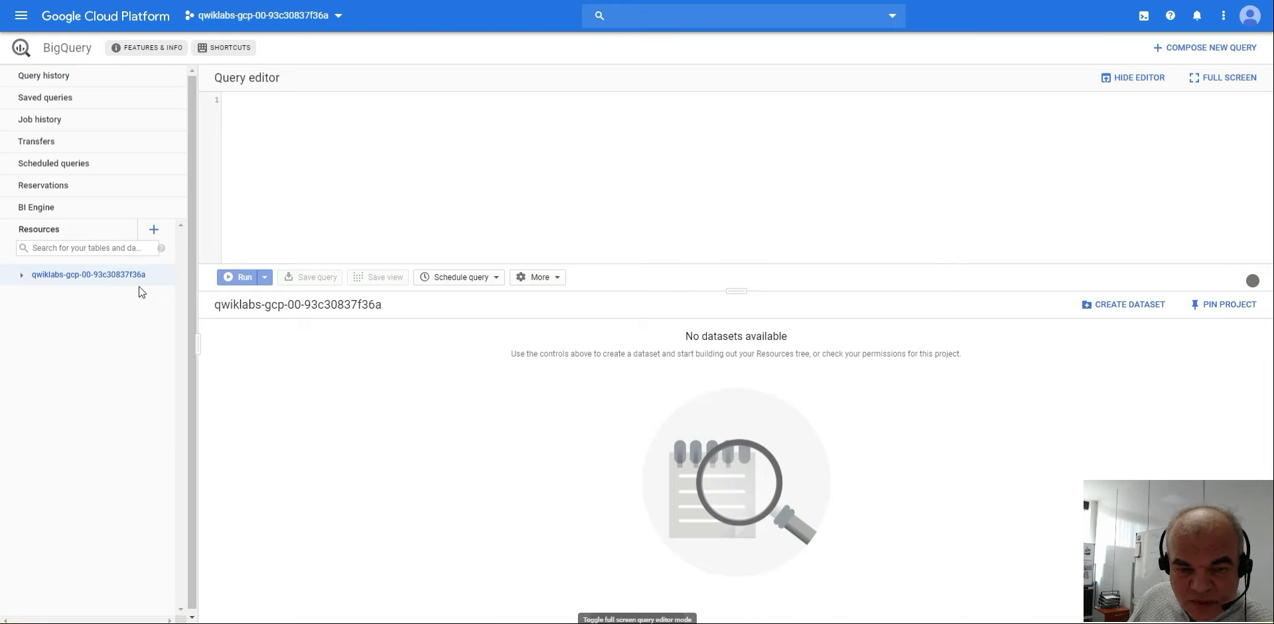
click(1127, 308)
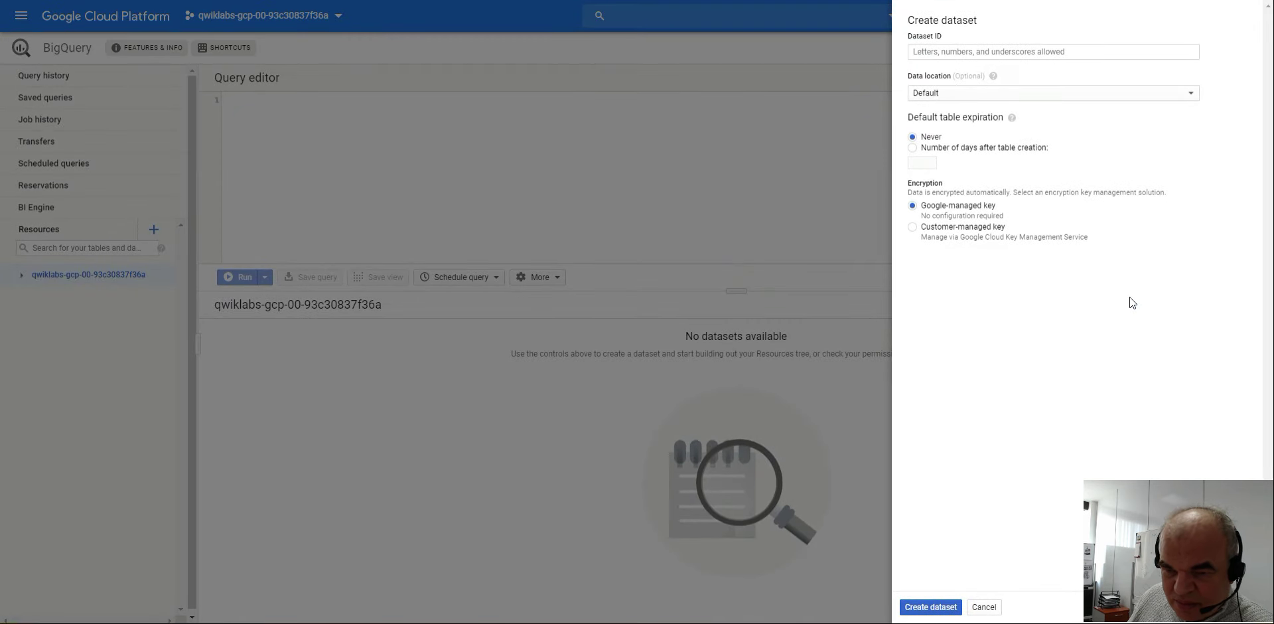
click(933, 53)
text(ecommerce)
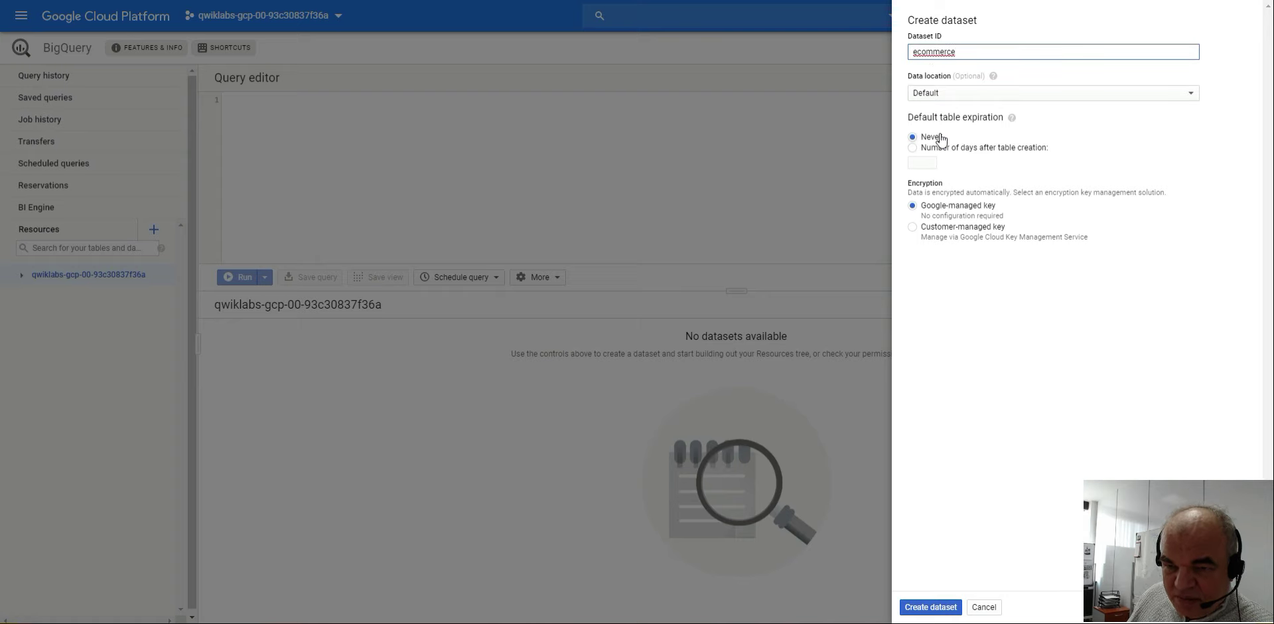
click(936, 607)
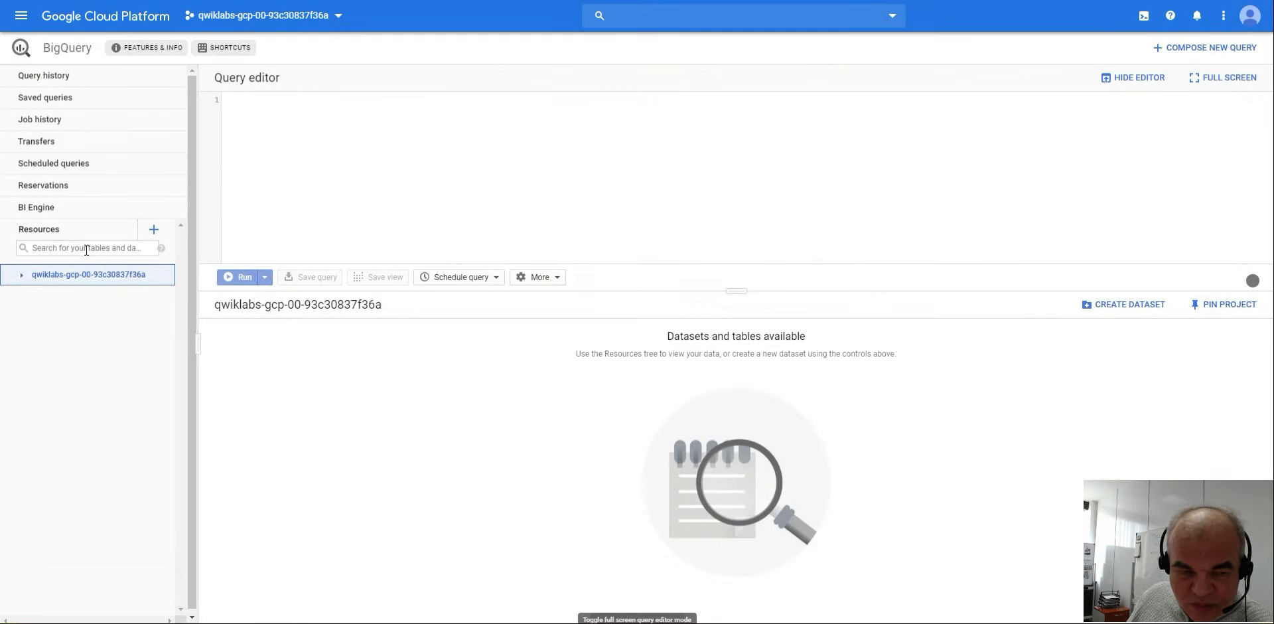
click(23, 275)
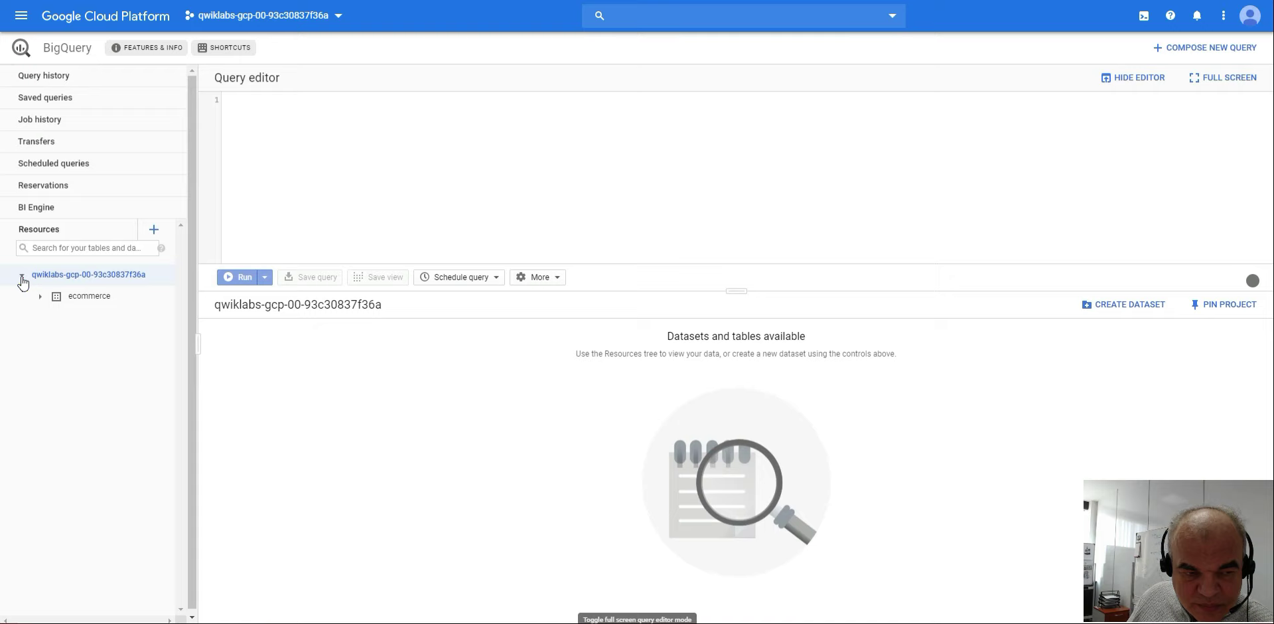
click(52, 299)
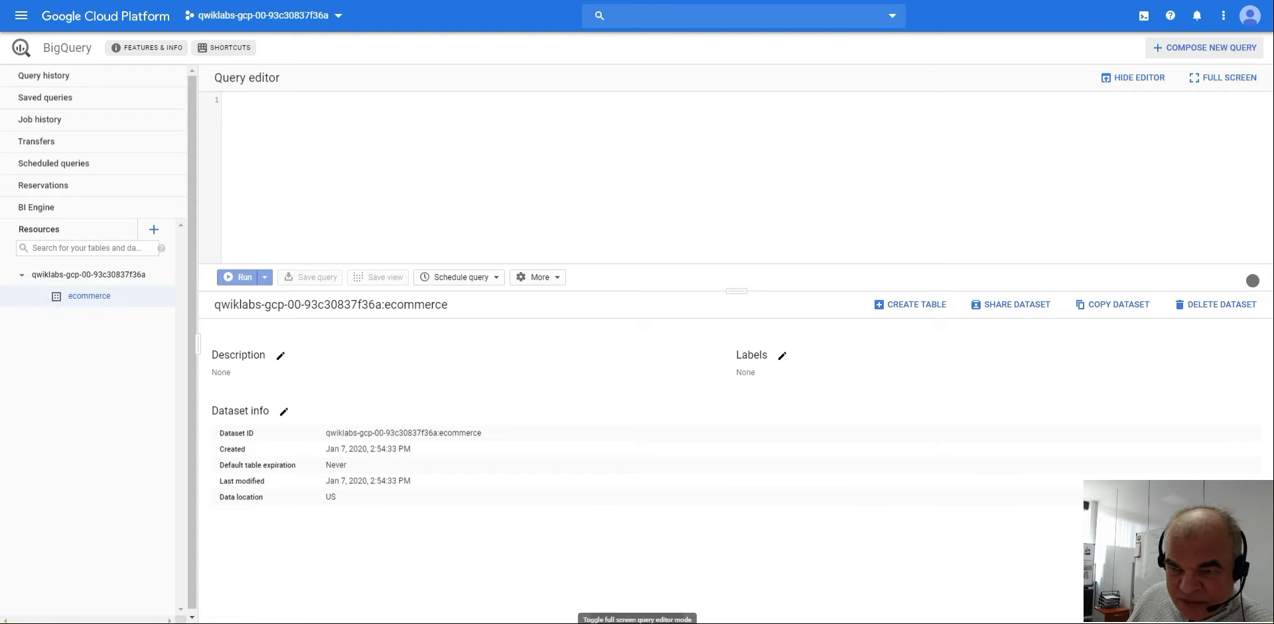
Create table ecommerce.all_sessions_raw_dataprep by SQL, described "Raw data from analyst team to ingest into Cloud Dataprep", from next-marketing-analytics.ecommerce.all_sessions_raw where date = '20170801', and open it
click(324, 117)
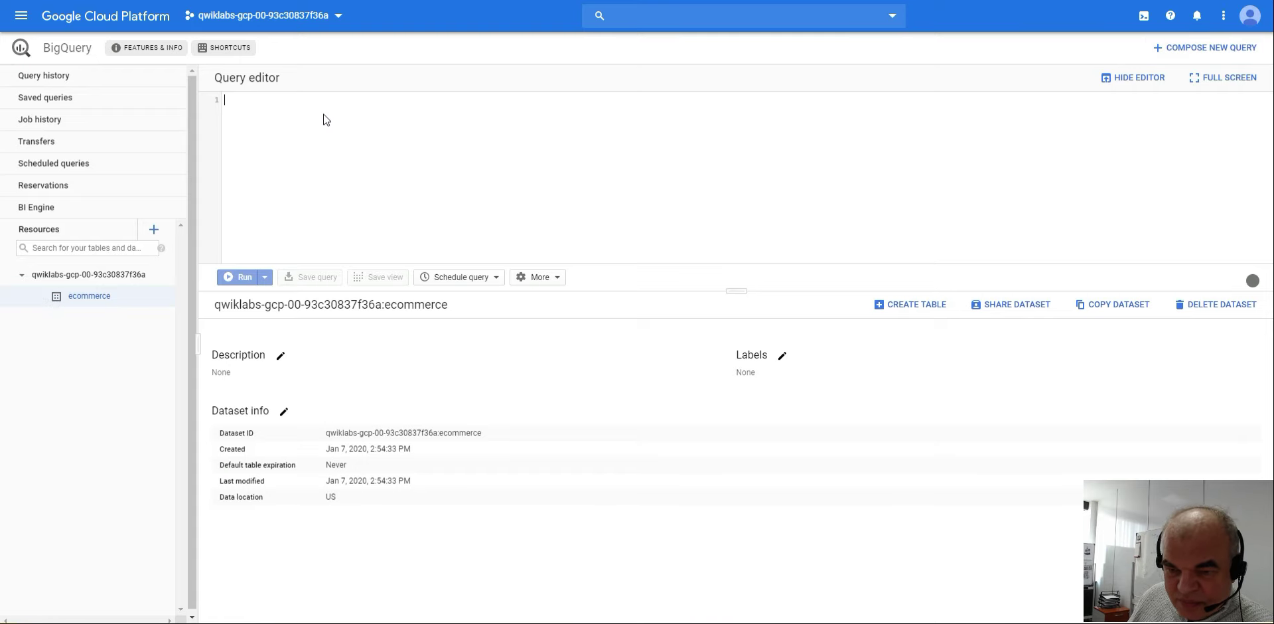
text(#standardSQL  CREATE OR REPLACE TABLE ecommerce.all_sessions_raw_dataprep  OPTIONS(    description="Raw data from analyst team to ingest into Cloud Dataprep"  ) AS  SELECT * FROM `next-marketing-analytics.ecommerce.all_sessions_raw`  WHERE date = '20170801'; # limiting to one day of data 56k rows for this lab)
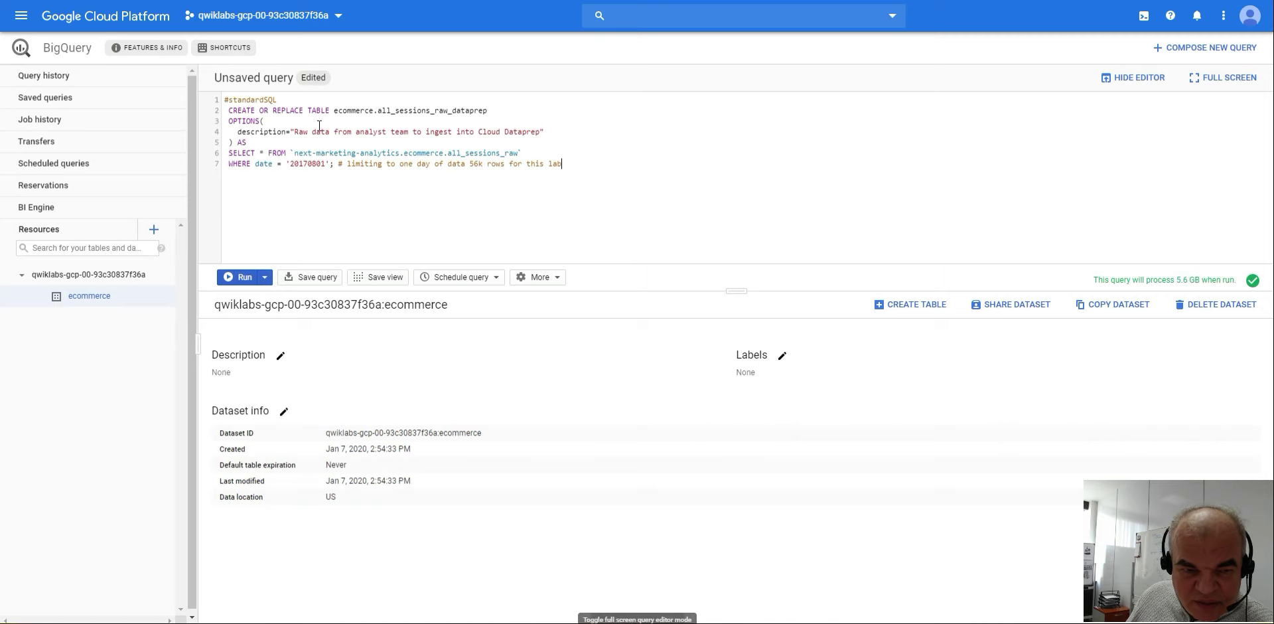
click(242, 282)
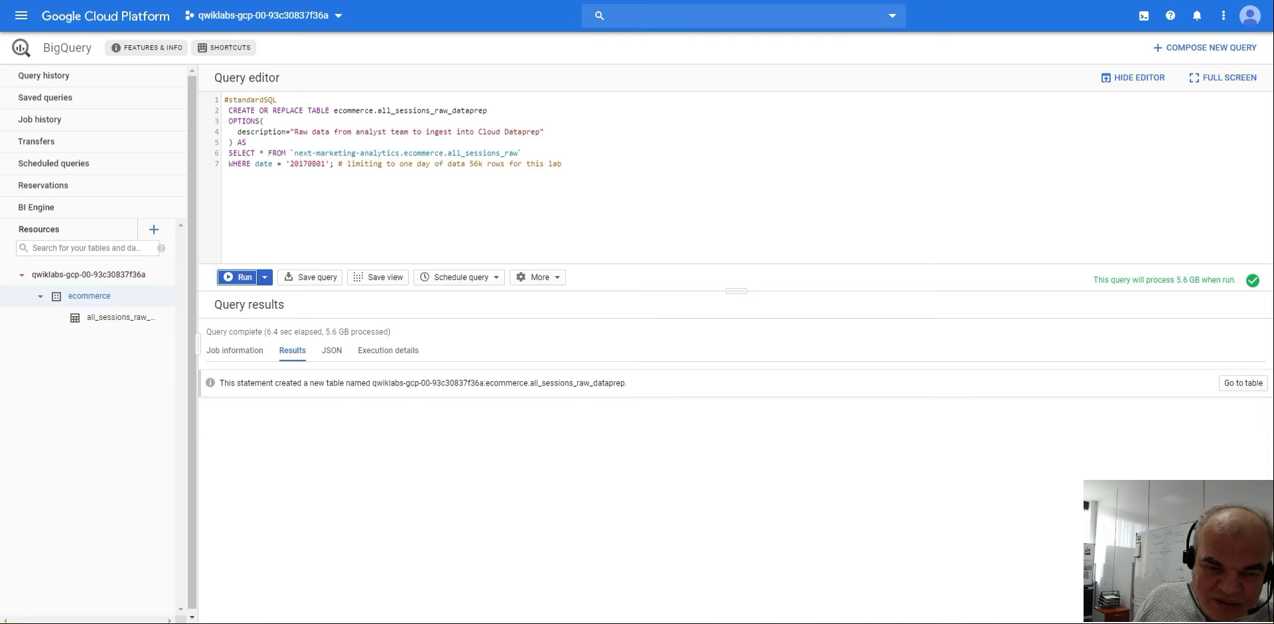
click(120, 319)
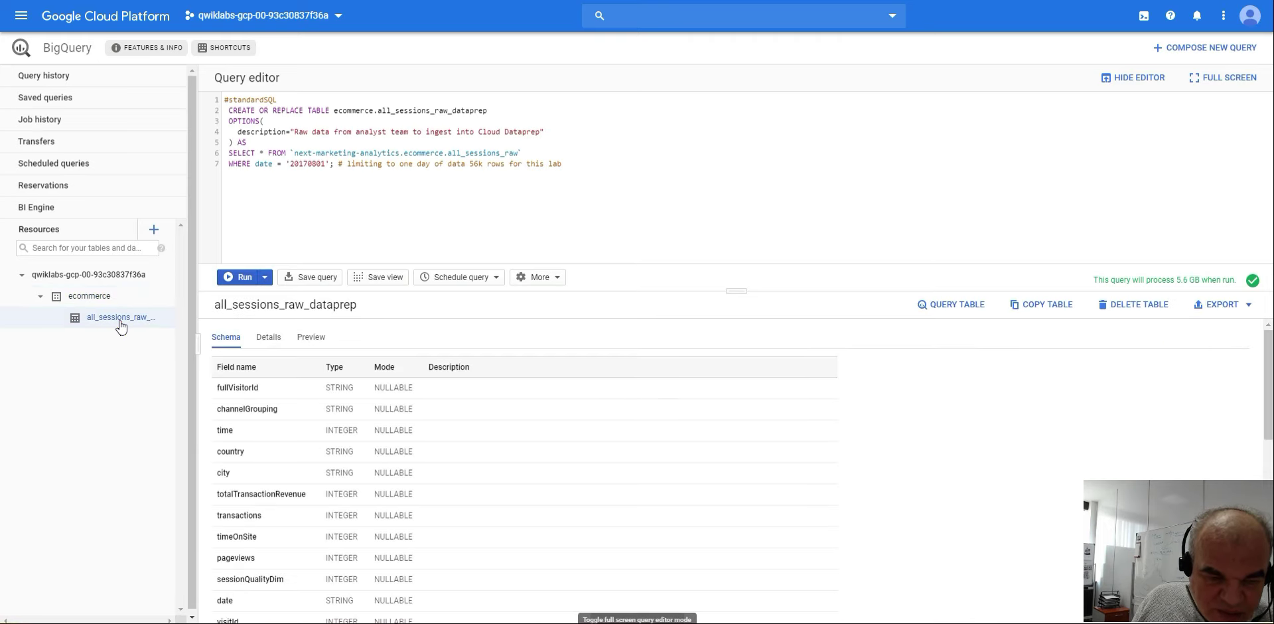
Open Dataprep, accept its Terms of Service, and authorize Google to share account information with Trifacta
click(22, 16)
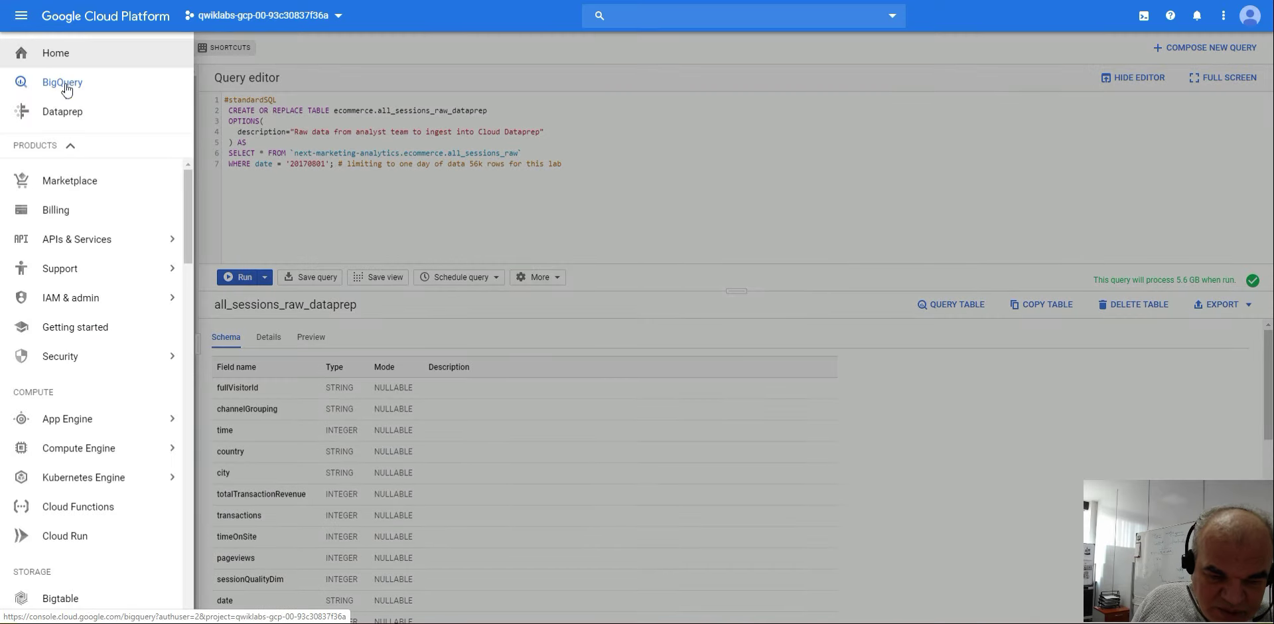
click(66, 113)
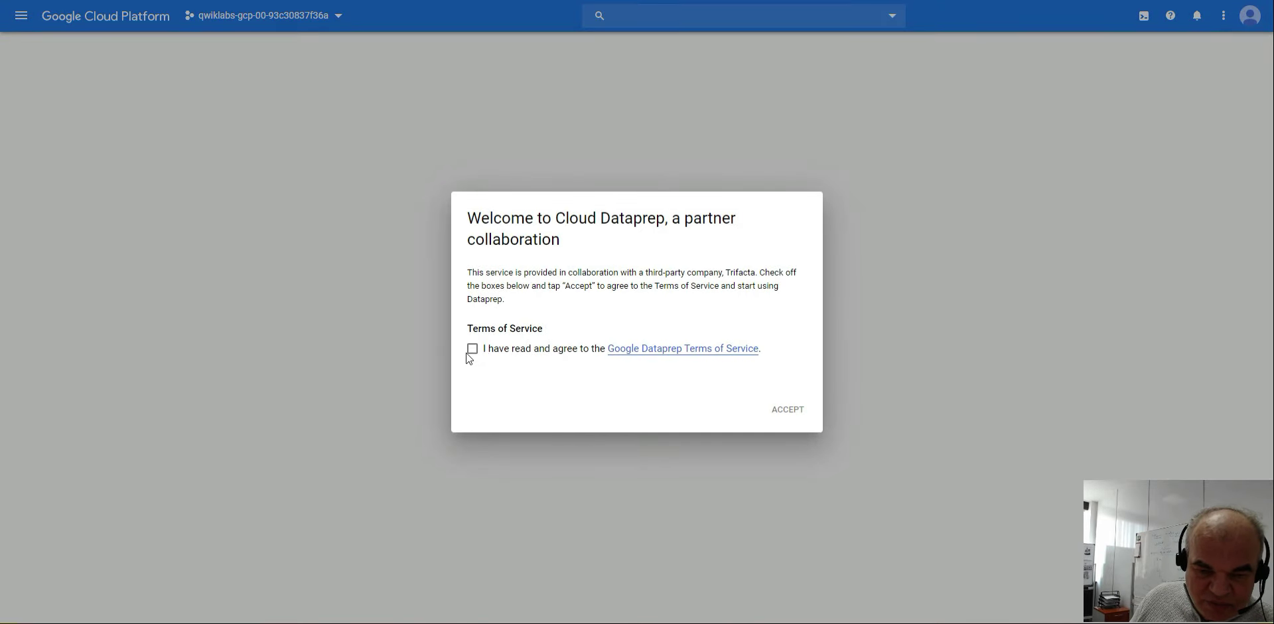
click(472, 349)
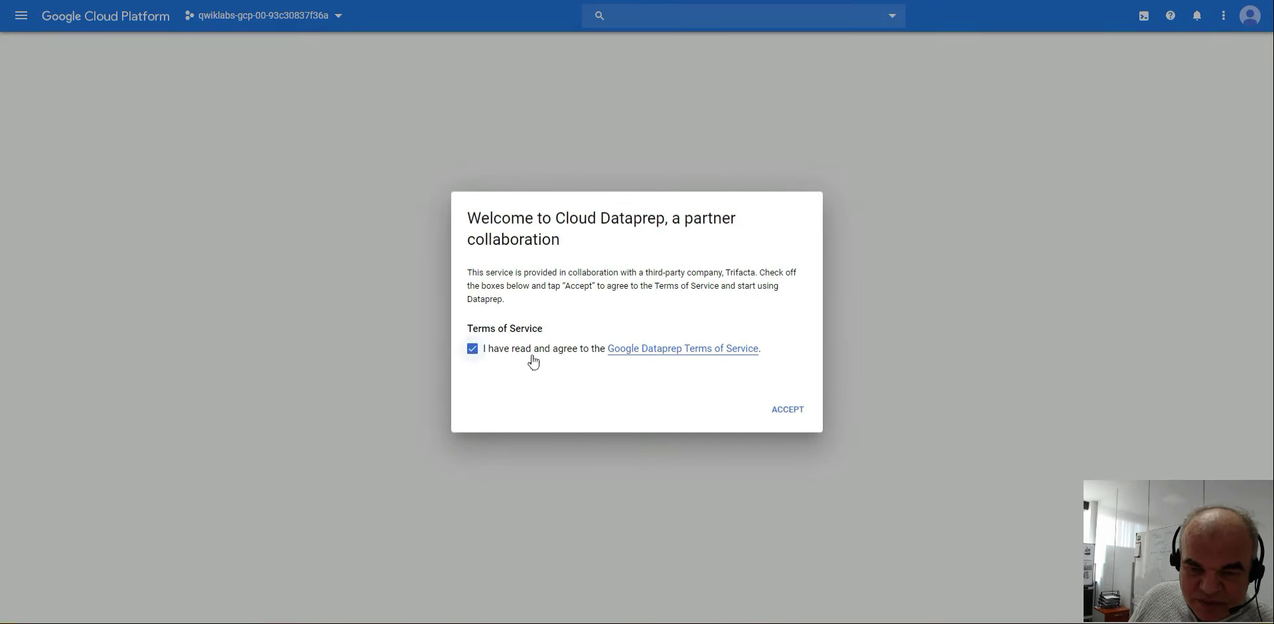
click(802, 415)
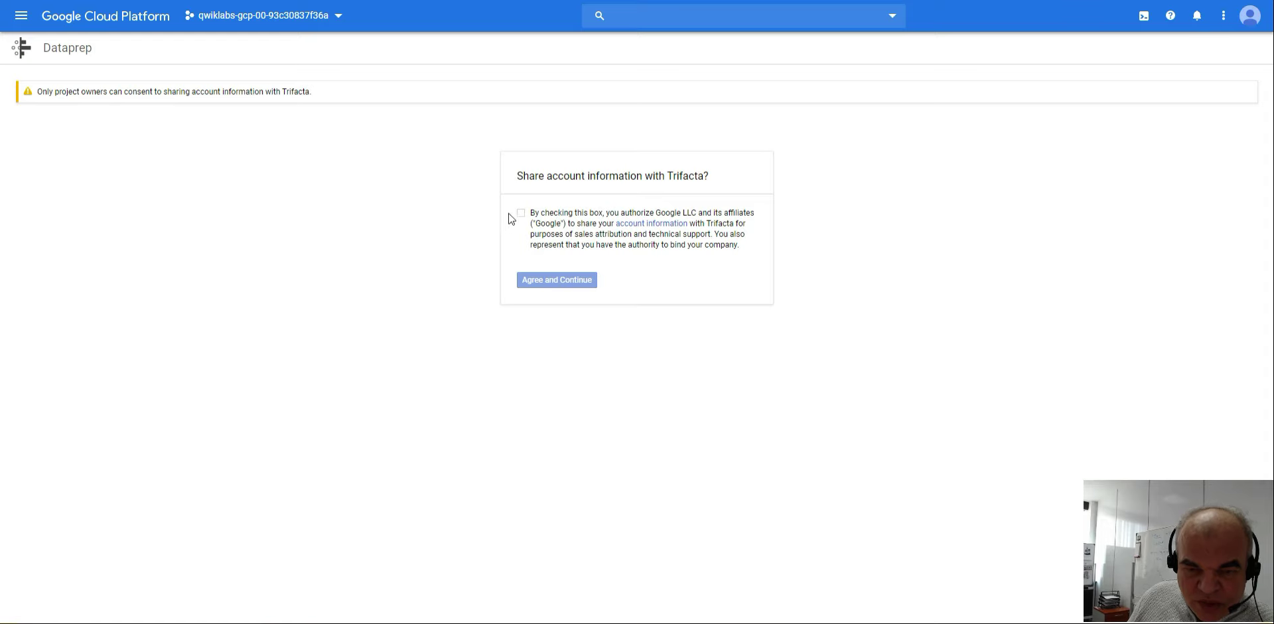
click(522, 215)
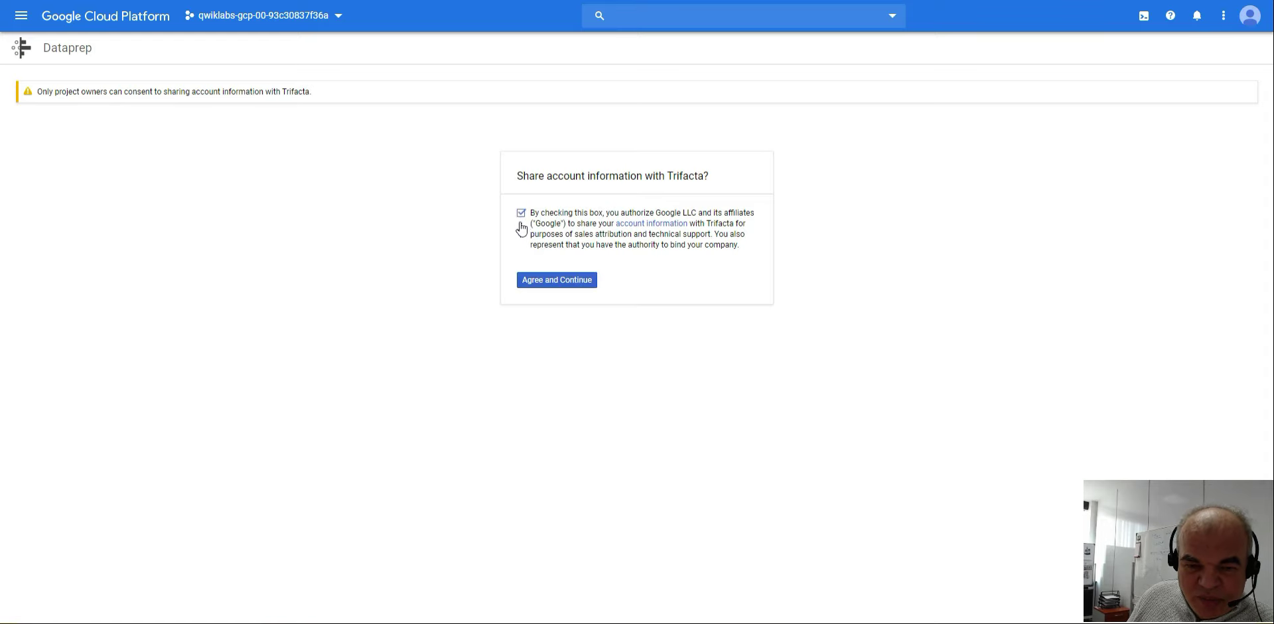
click(561, 284)
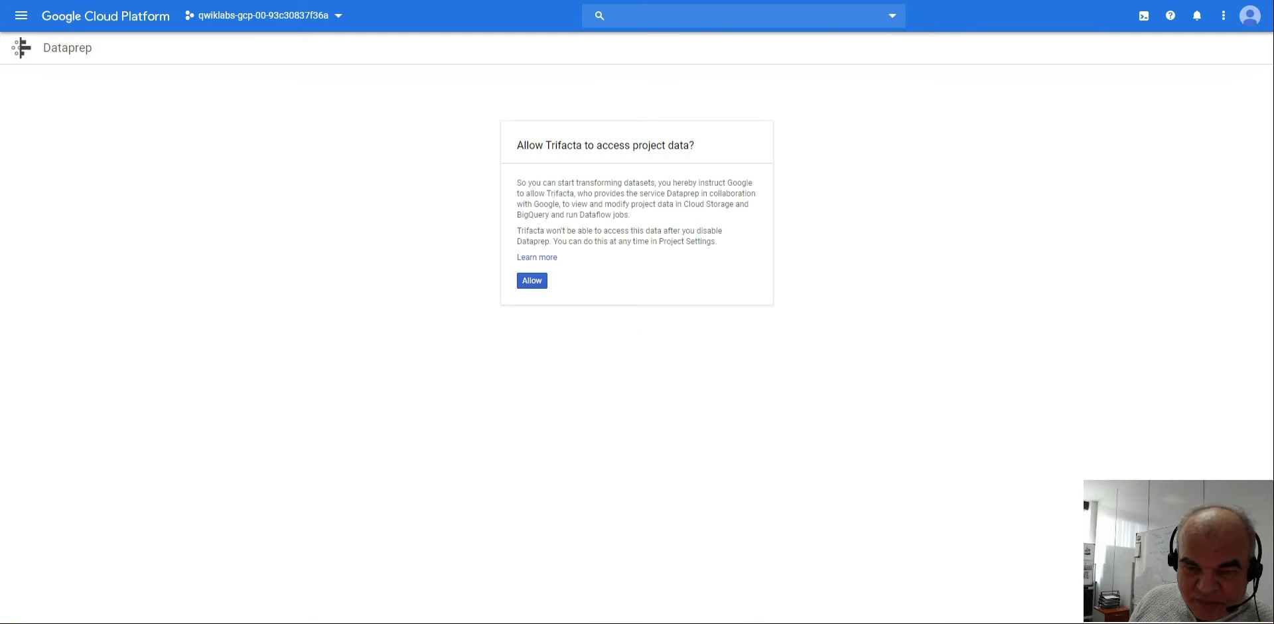
Allow Trifacta to access the project data, sign in with the lab student account, and grant Cloud Dataprep access to it
click(532, 282)
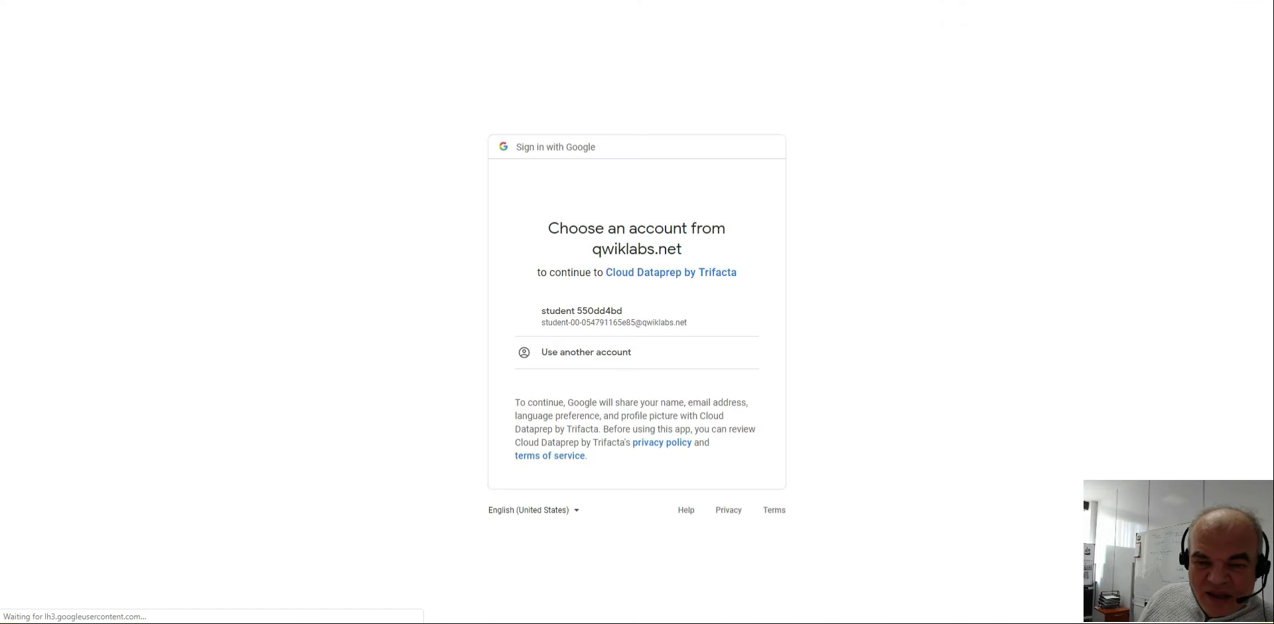
click(572, 319)
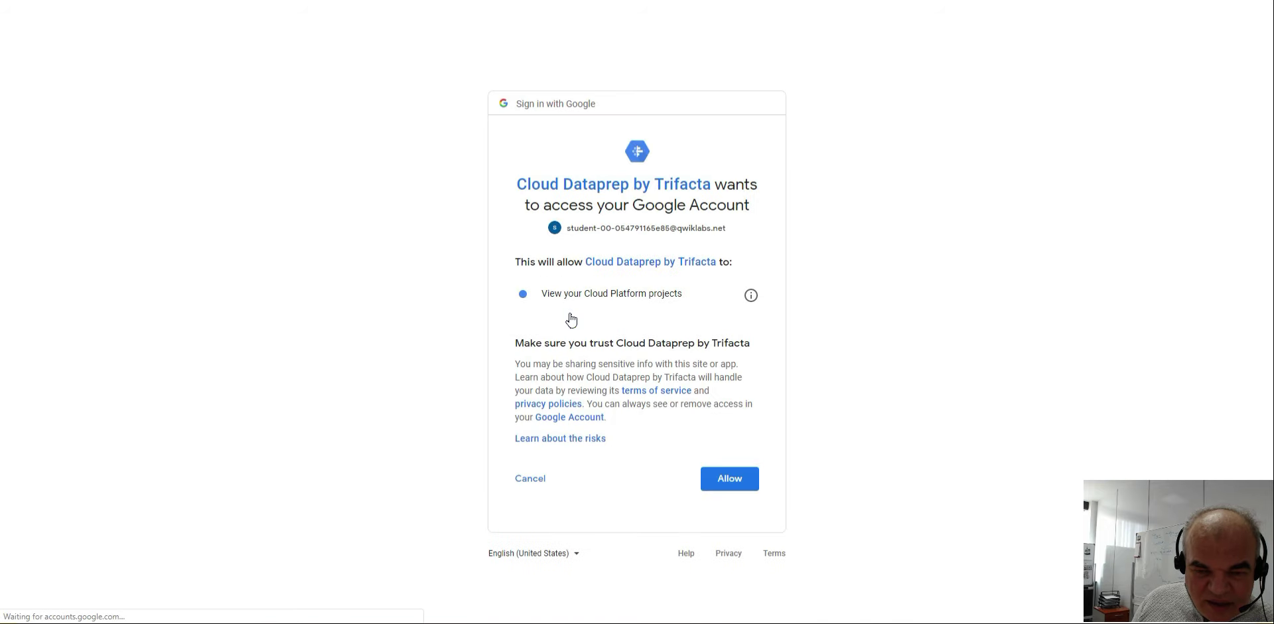
click(729, 477)
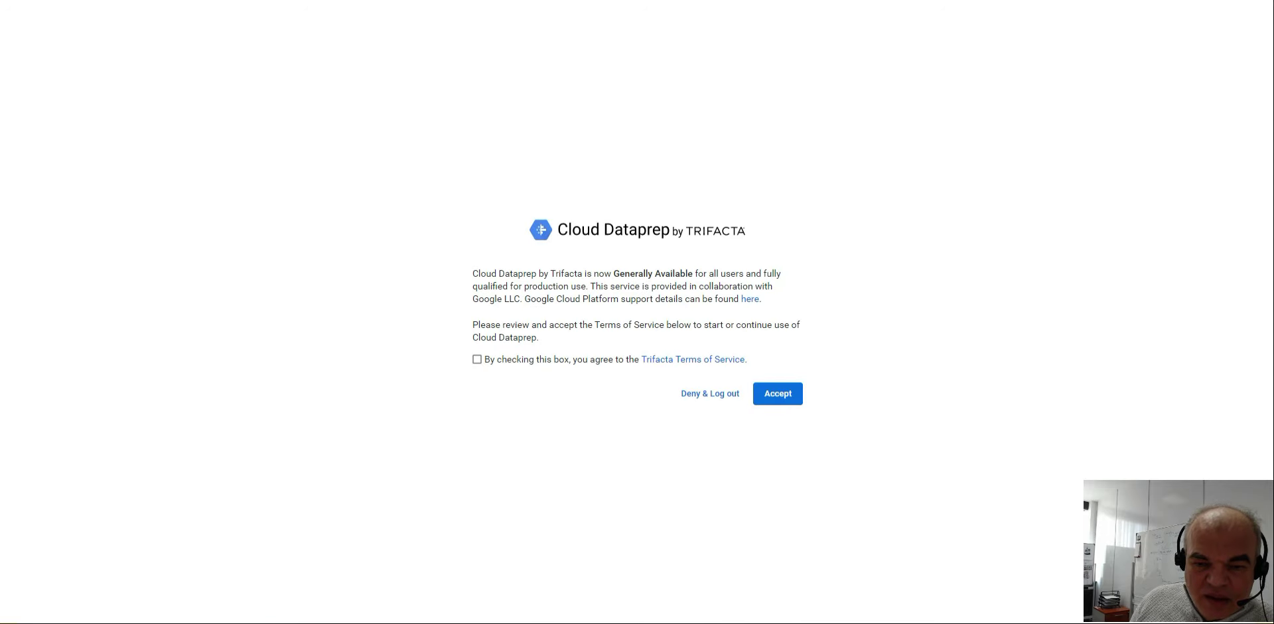
Agree to the Trifacta Terms of Service and complete the first-time setup with the default storage location
click(487, 363)
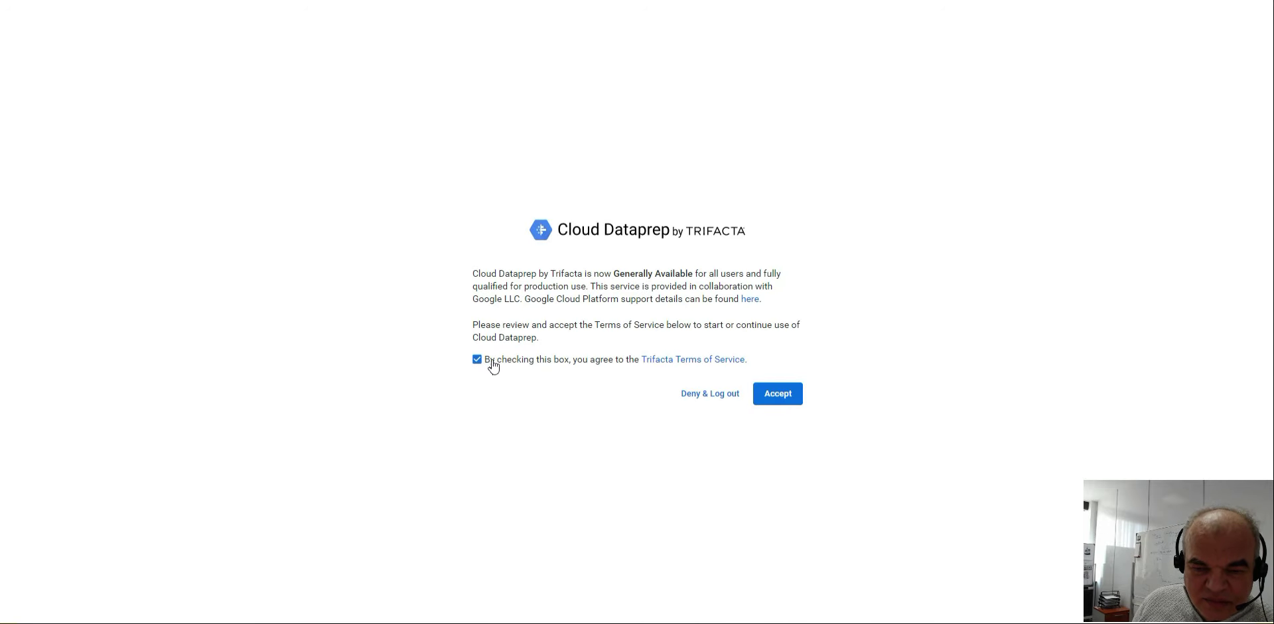
click(775, 392)
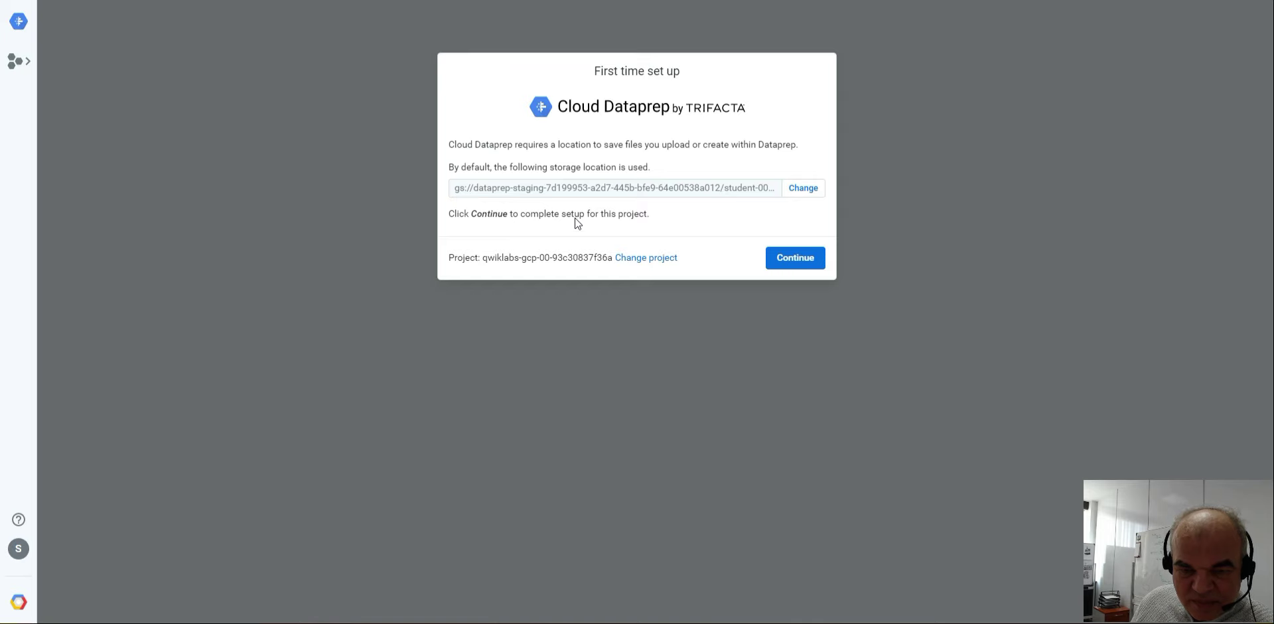
click(811, 265)
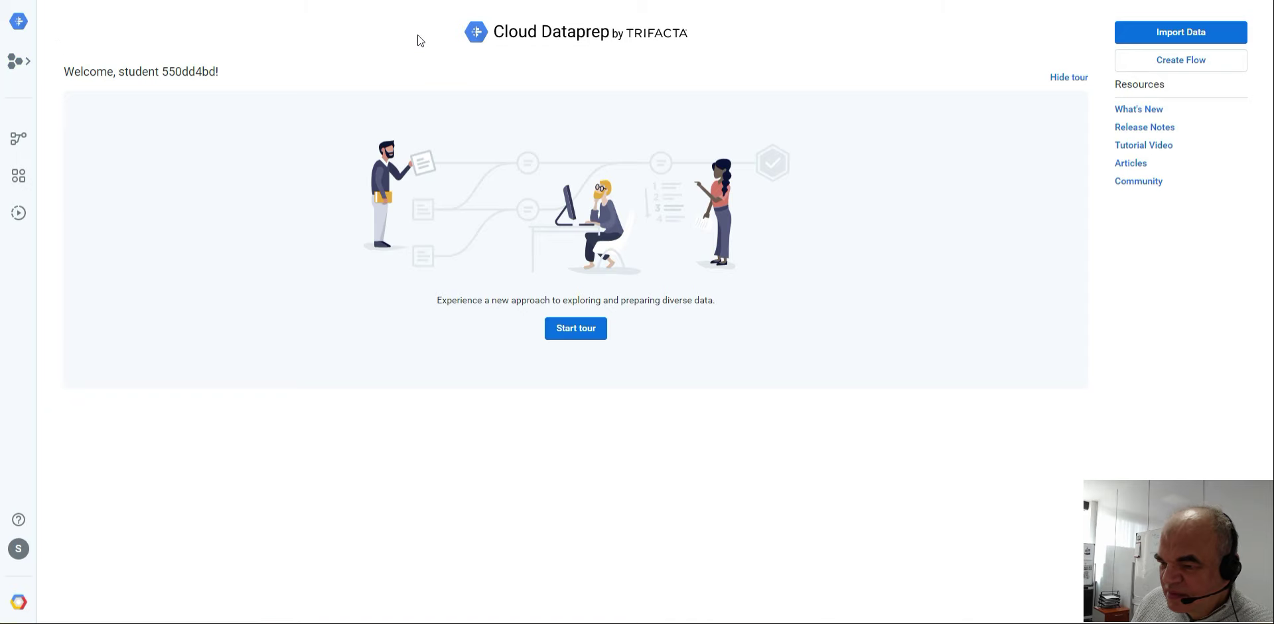
Create a flow named "Ecommerce Analytics Pipeline" with the description "Revenue reporting table"
click(1190, 67)
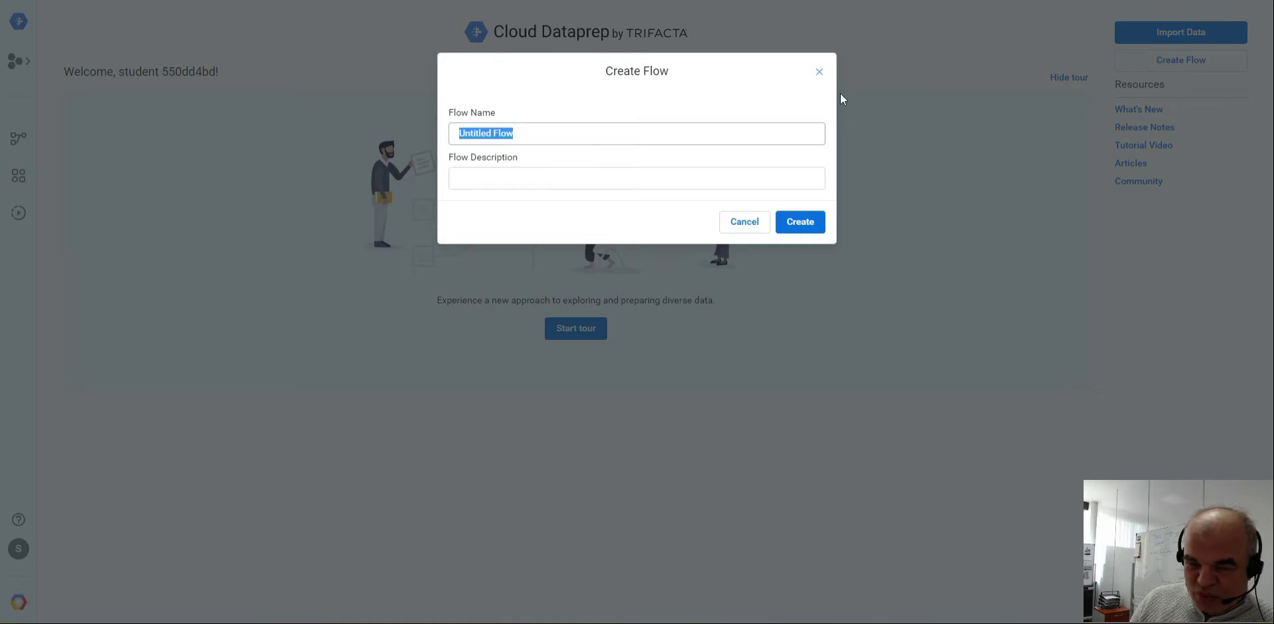
text(Ecommer)
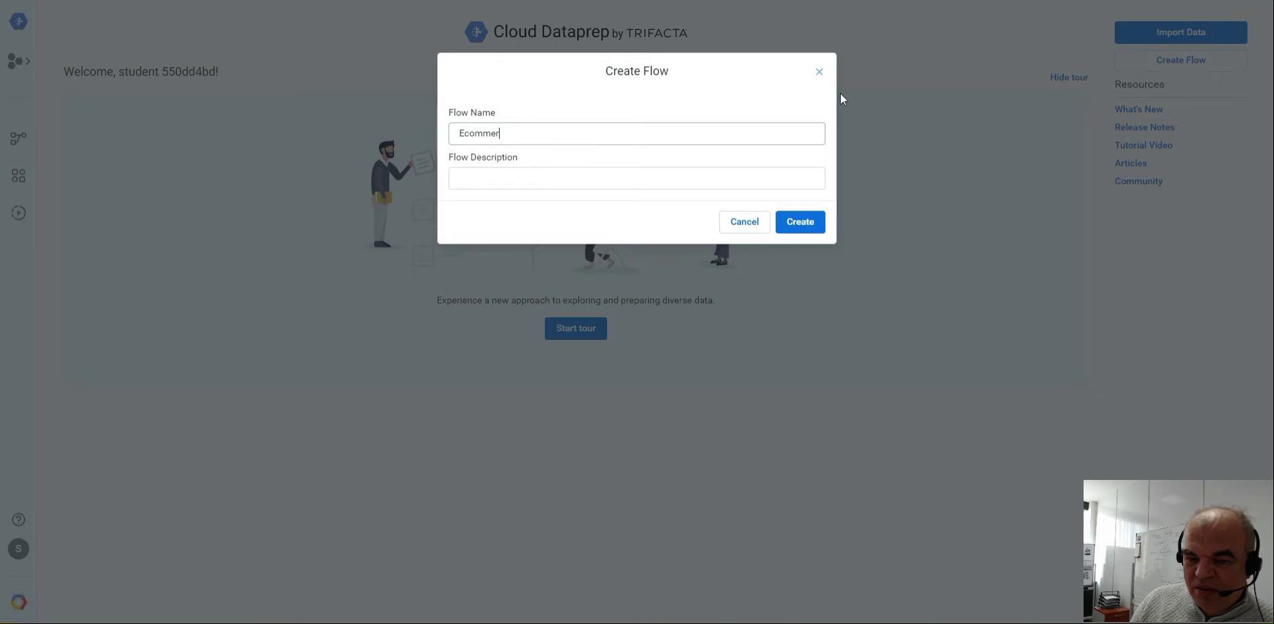
text(ce )
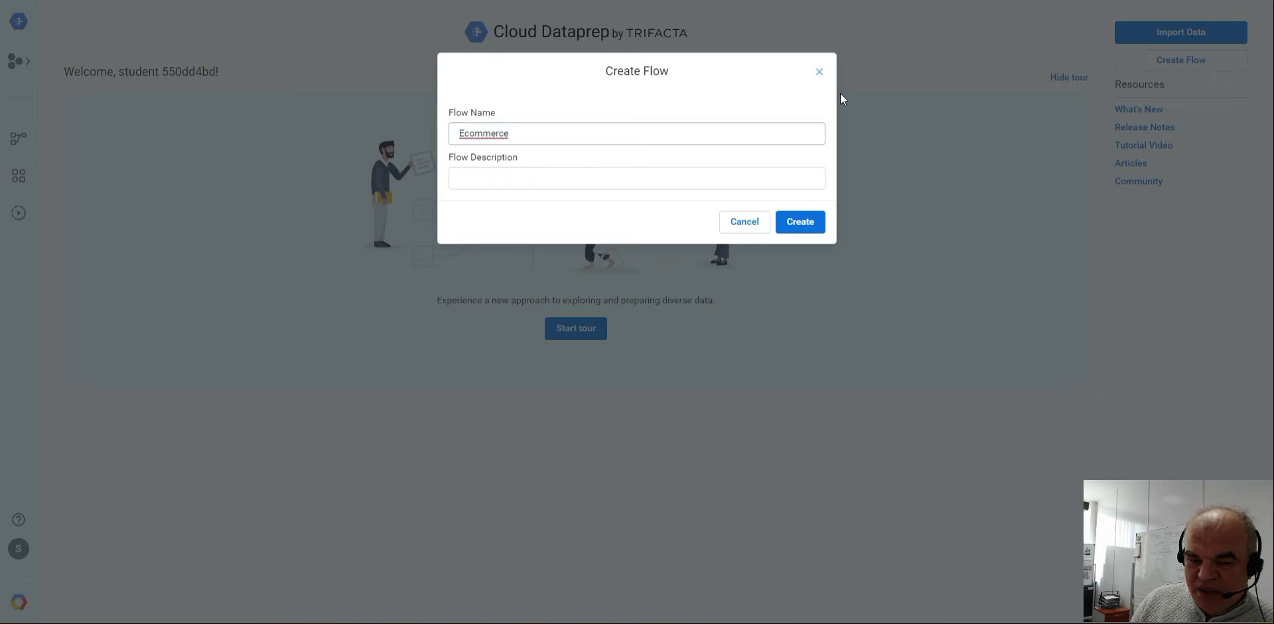
text(Ana)
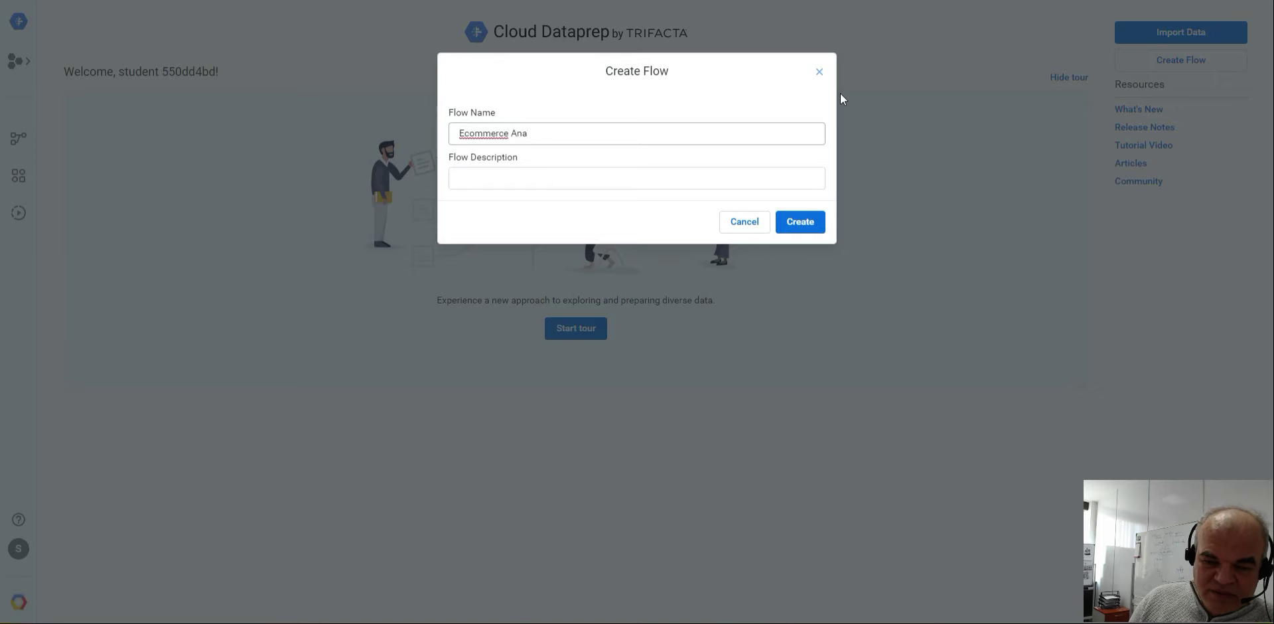
text(ly)
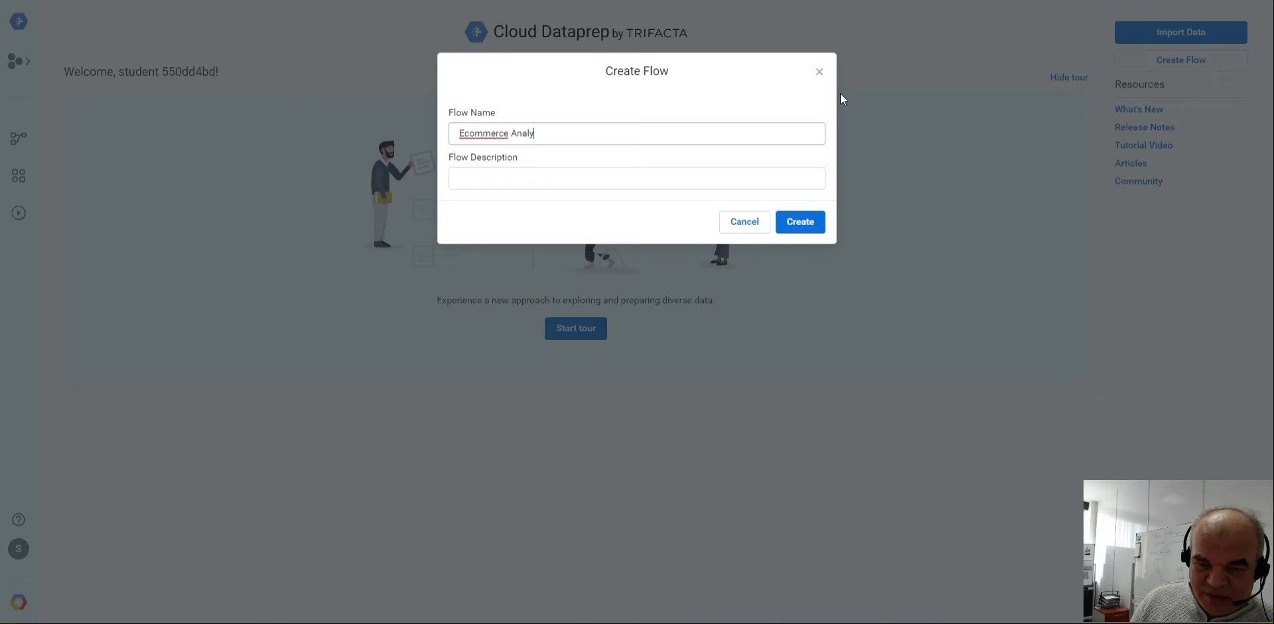
text(tics )
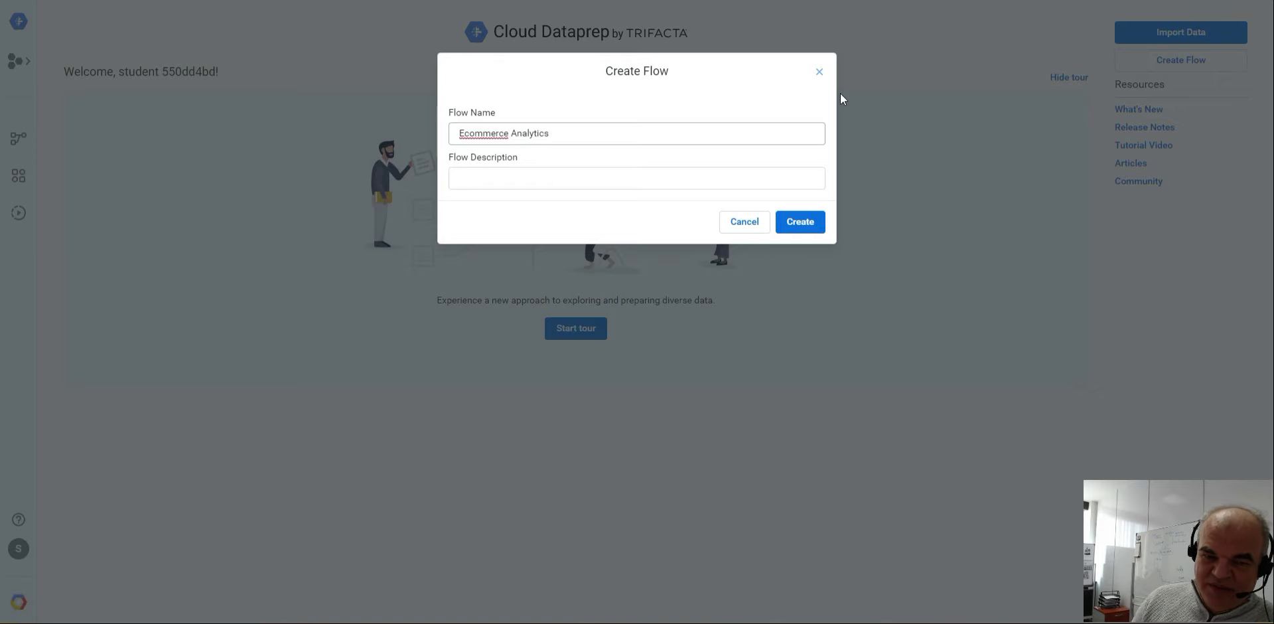
text(Pipeline)
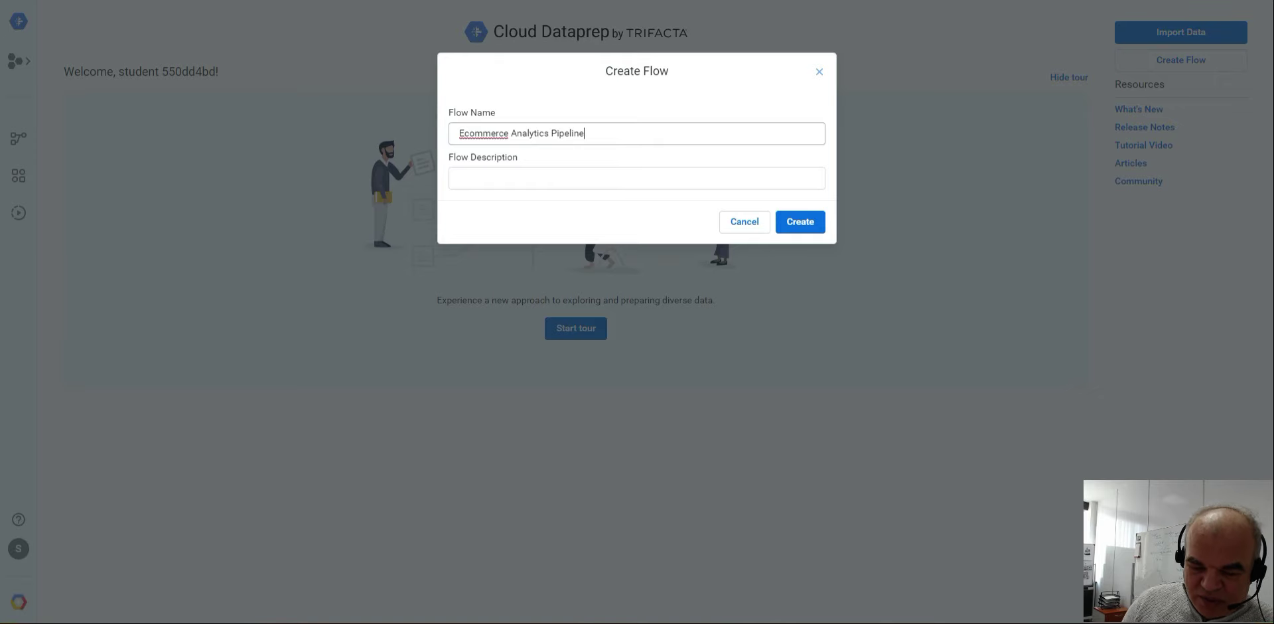
click(476, 178)
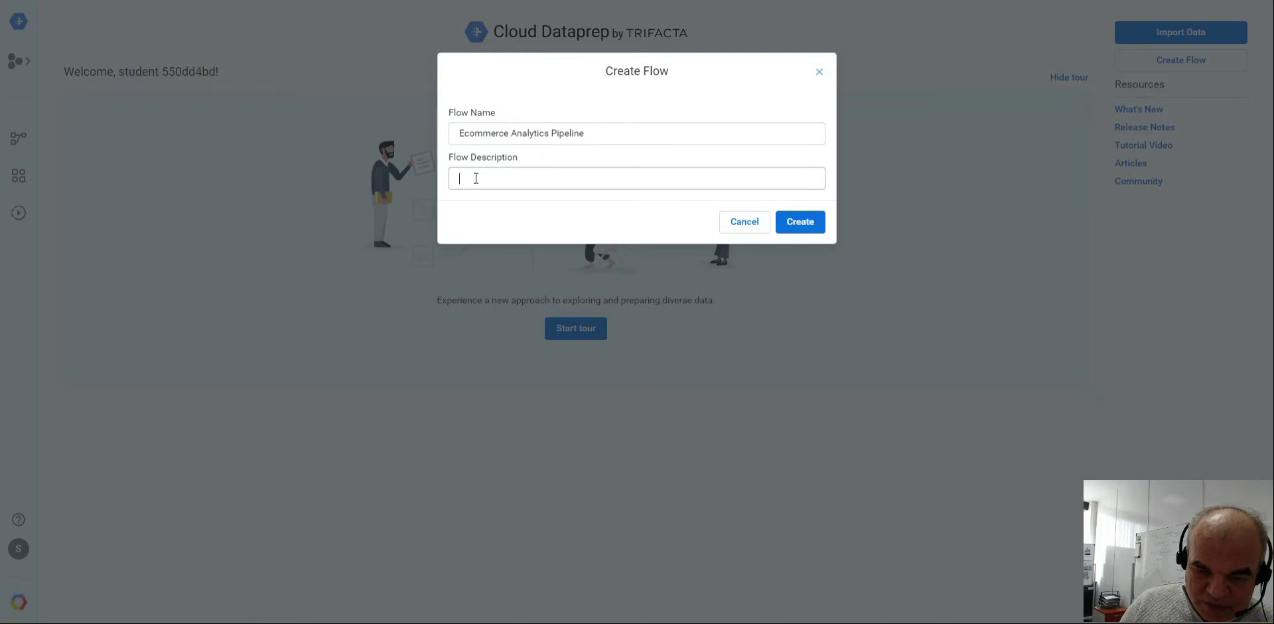
text(Reve)
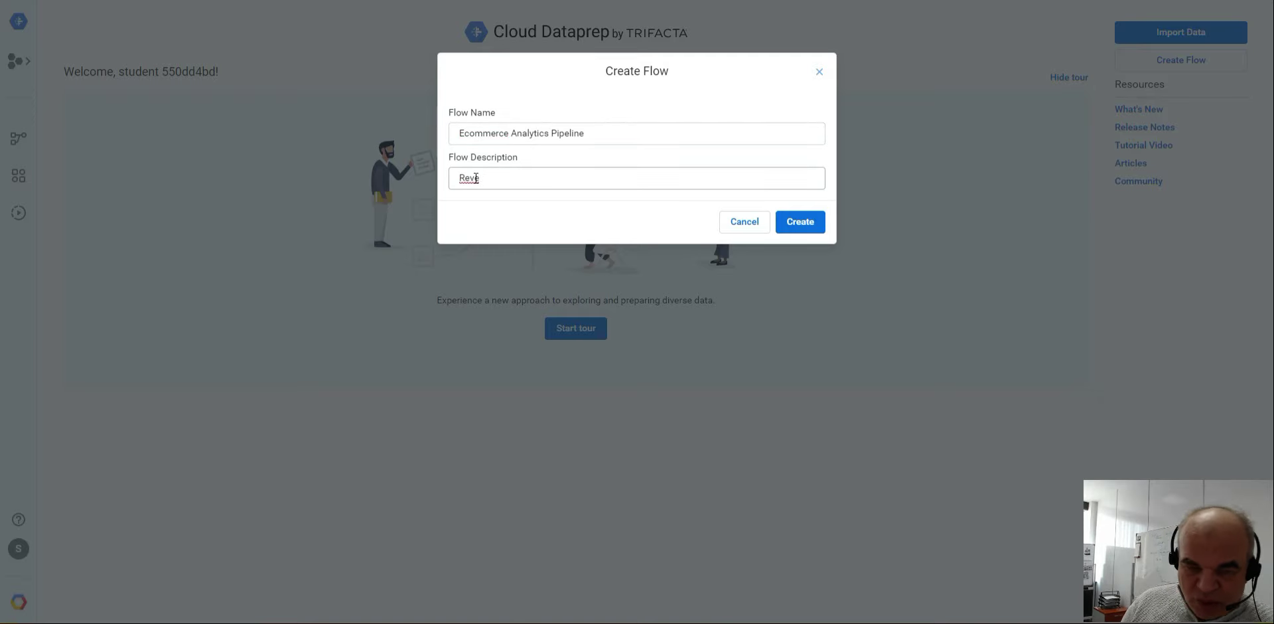
text(nue)
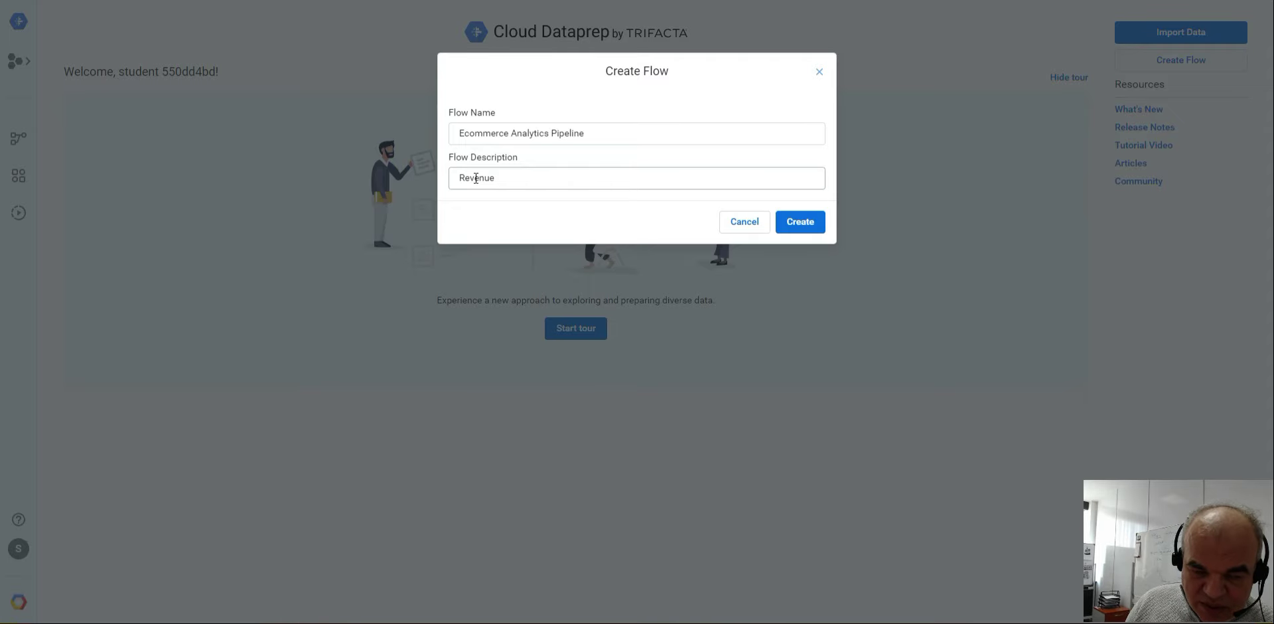
text( reporting table)
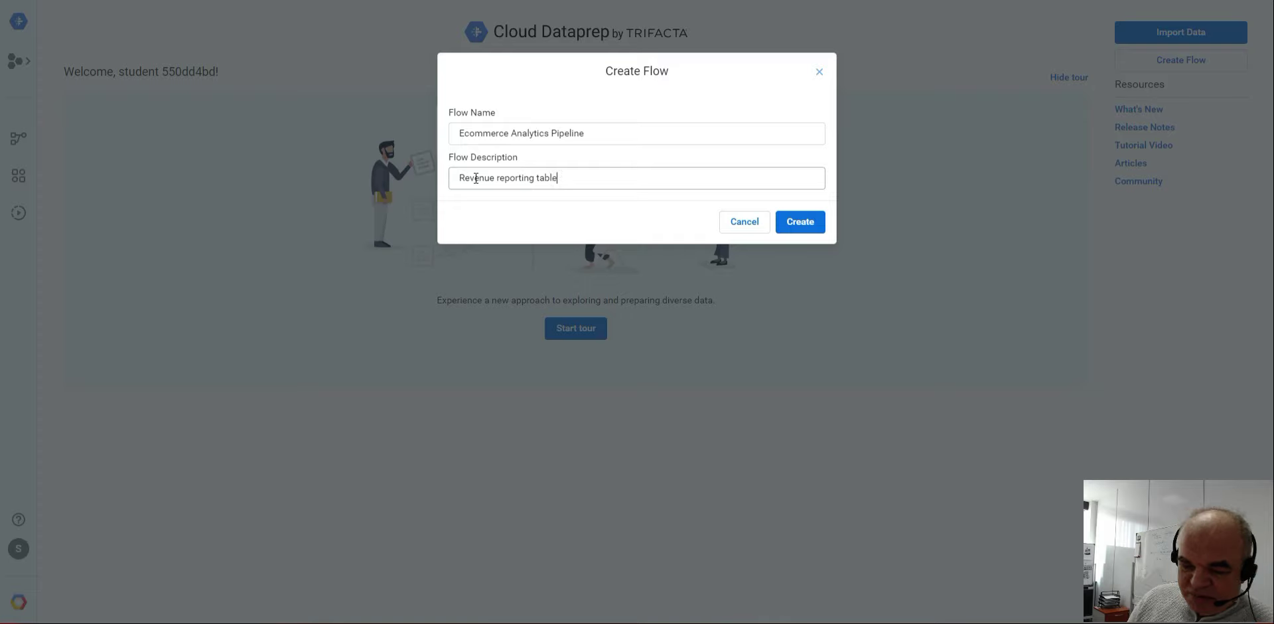
click(815, 228)
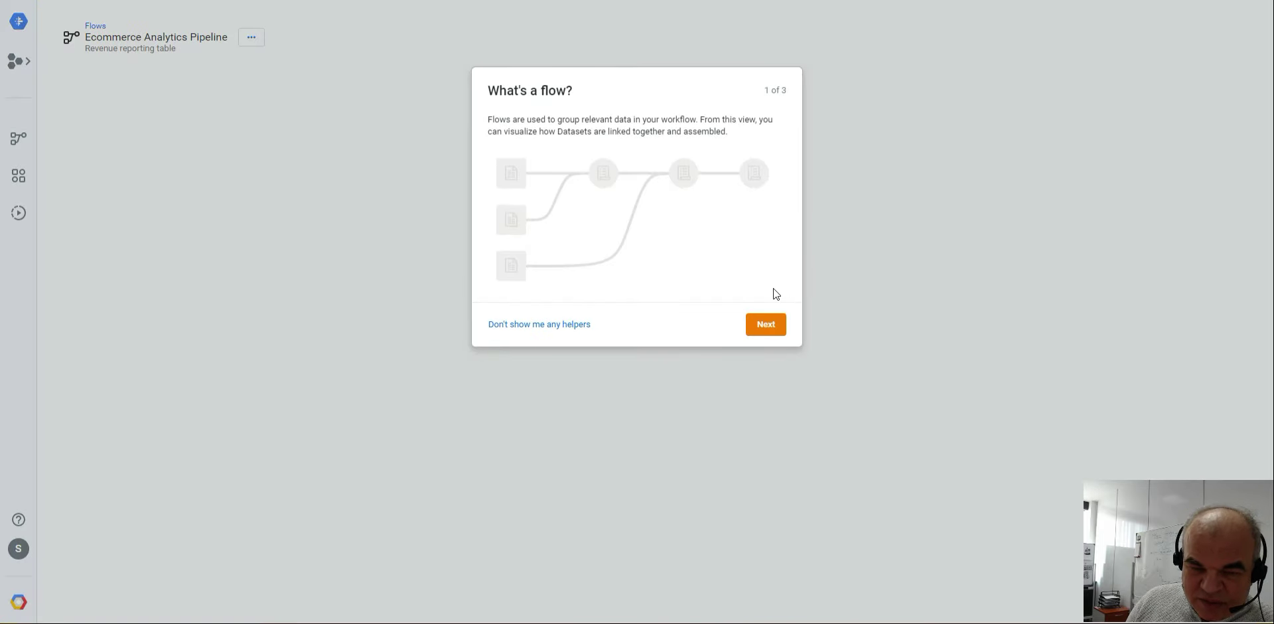
Go through the three introductory helpers about flows, imported datasets and recipes, and close them
click(770, 326)
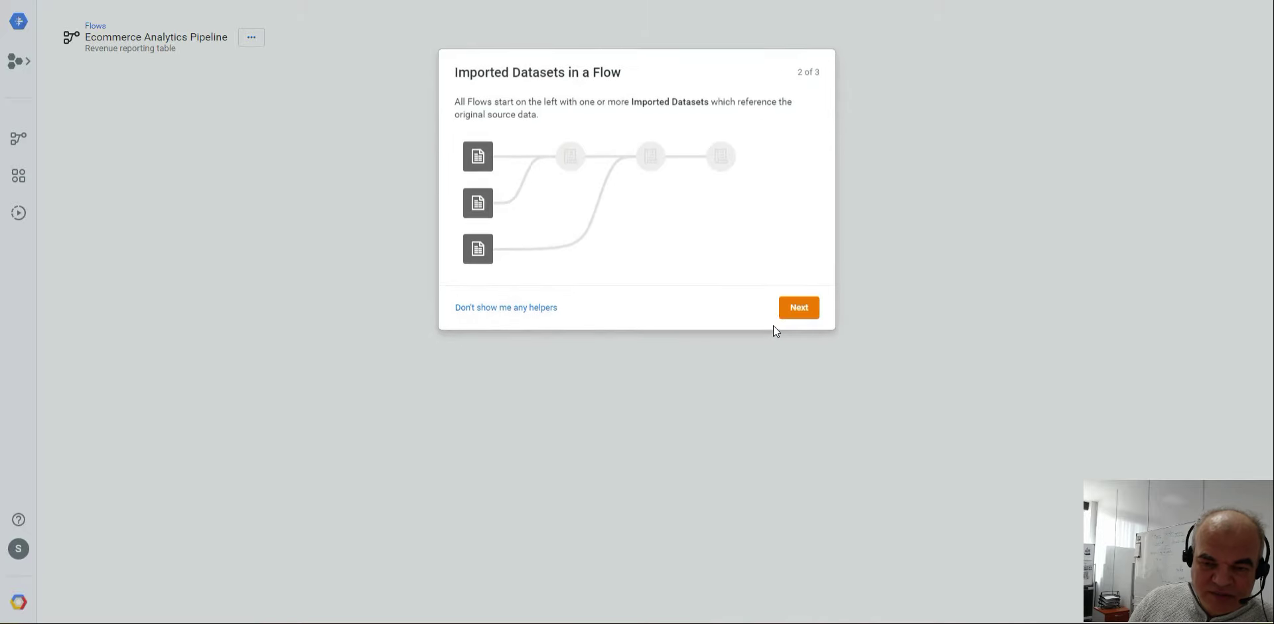
click(806, 328)
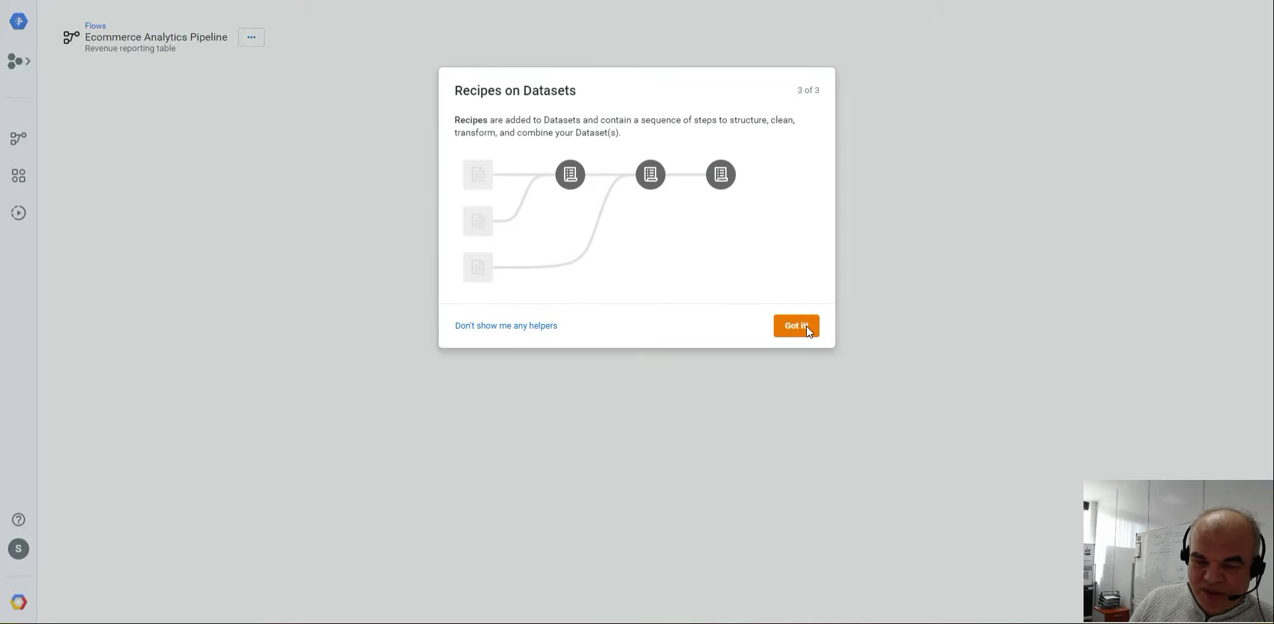
click(807, 328)
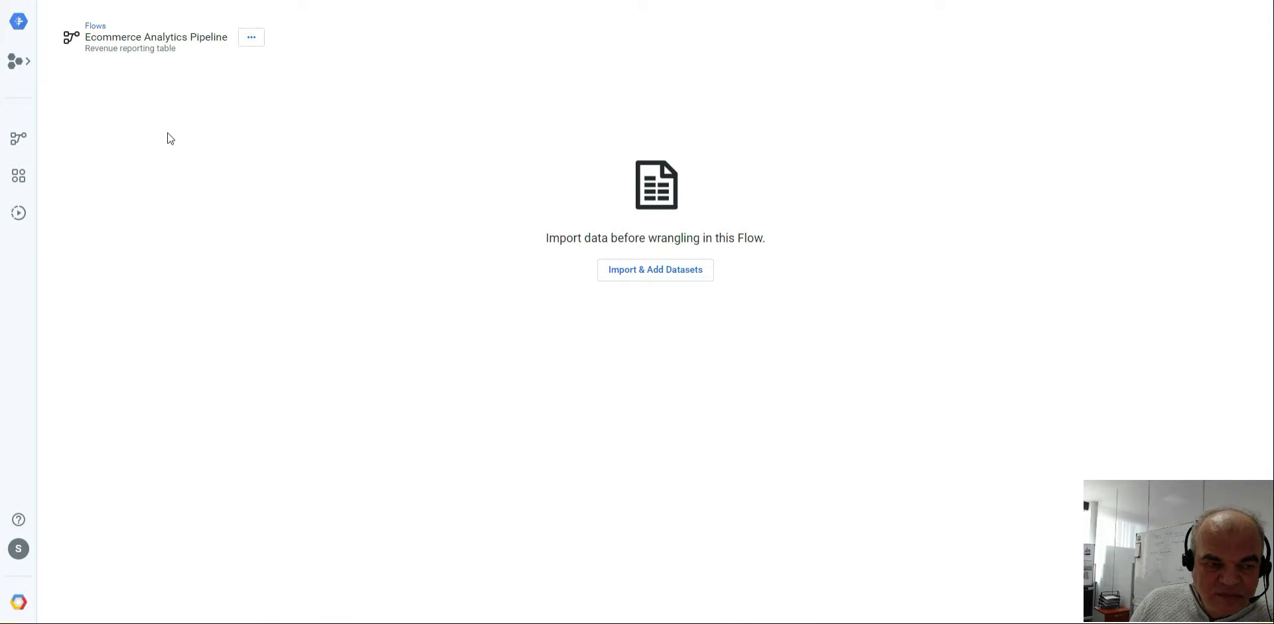
Import the all_sessions_raw_dataprep table from the BigQuery ecommerce dataset and add it to the flow
click(675, 275)
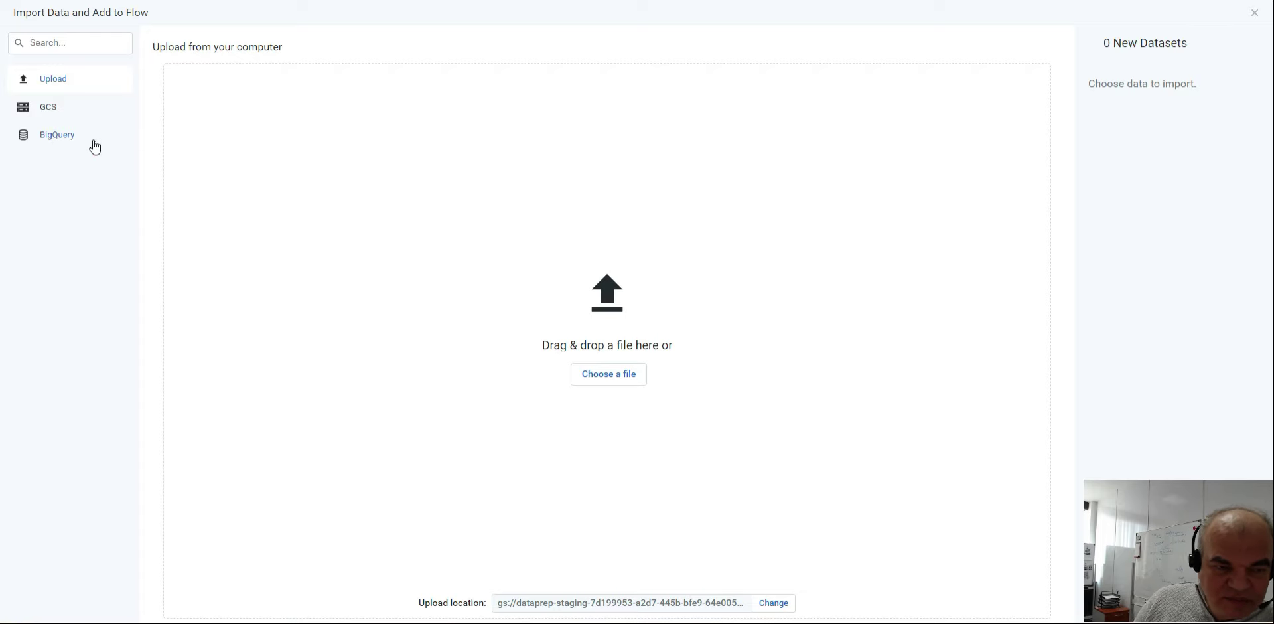
click(57, 137)
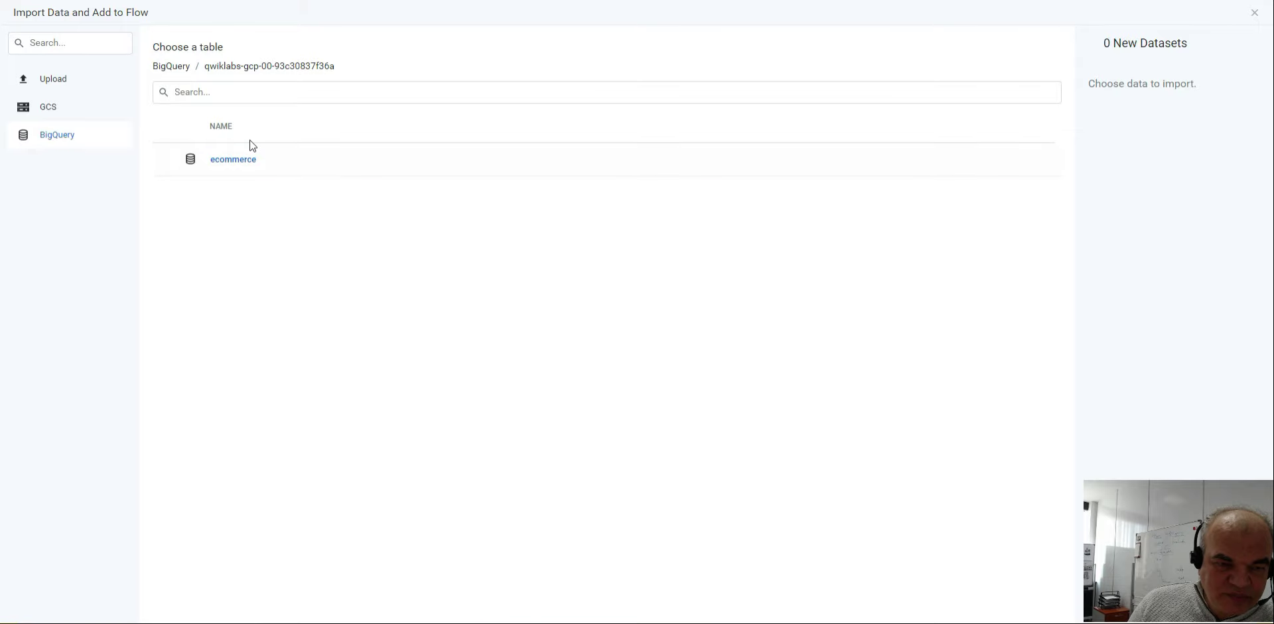
click(233, 160)
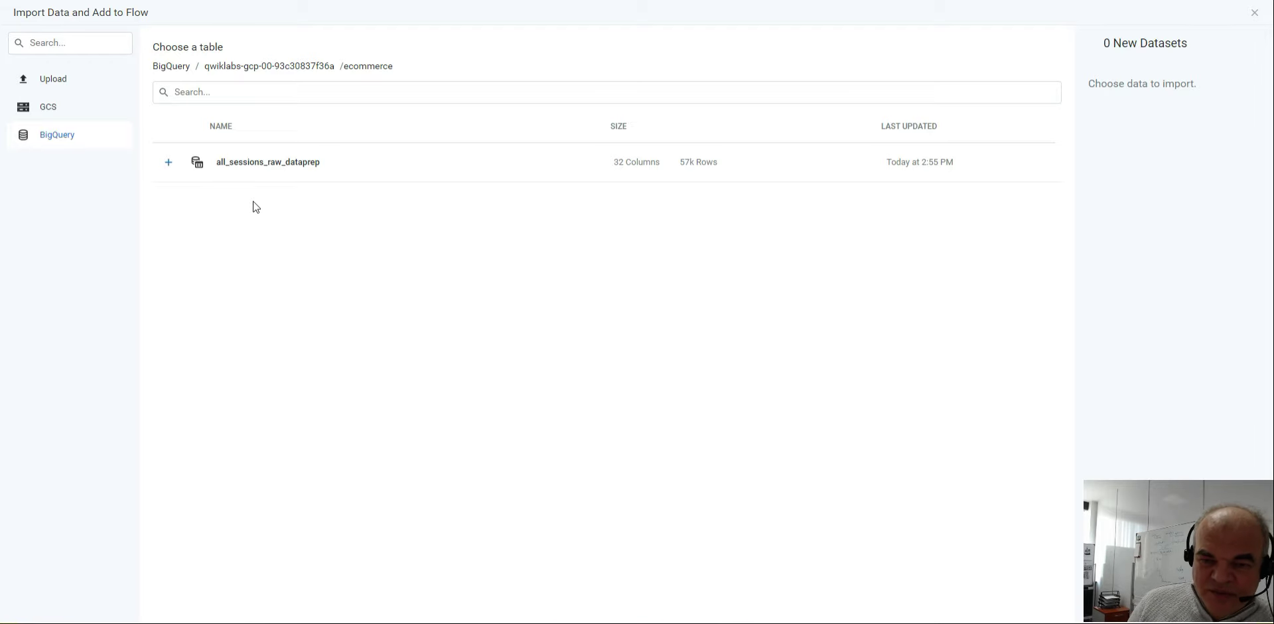
click(171, 163)
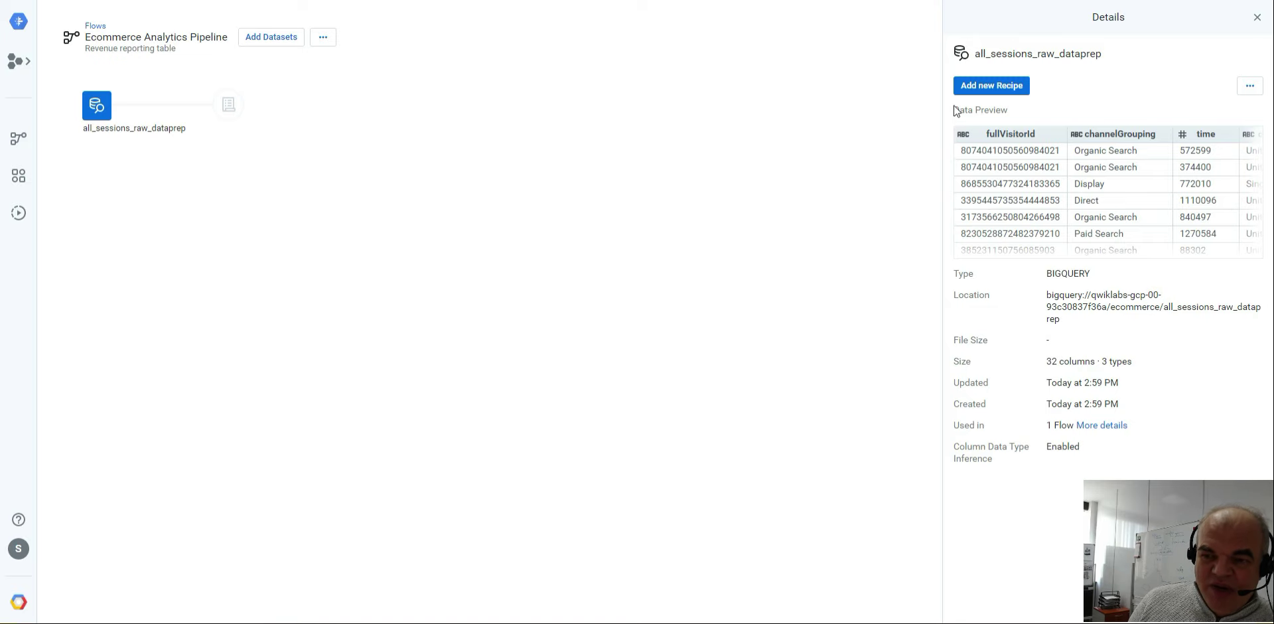
Add a new recipe to the all_sessions_raw_dataprep dataset, open it for editing, and turn off the Transformer's helpers
click(1010, 90)
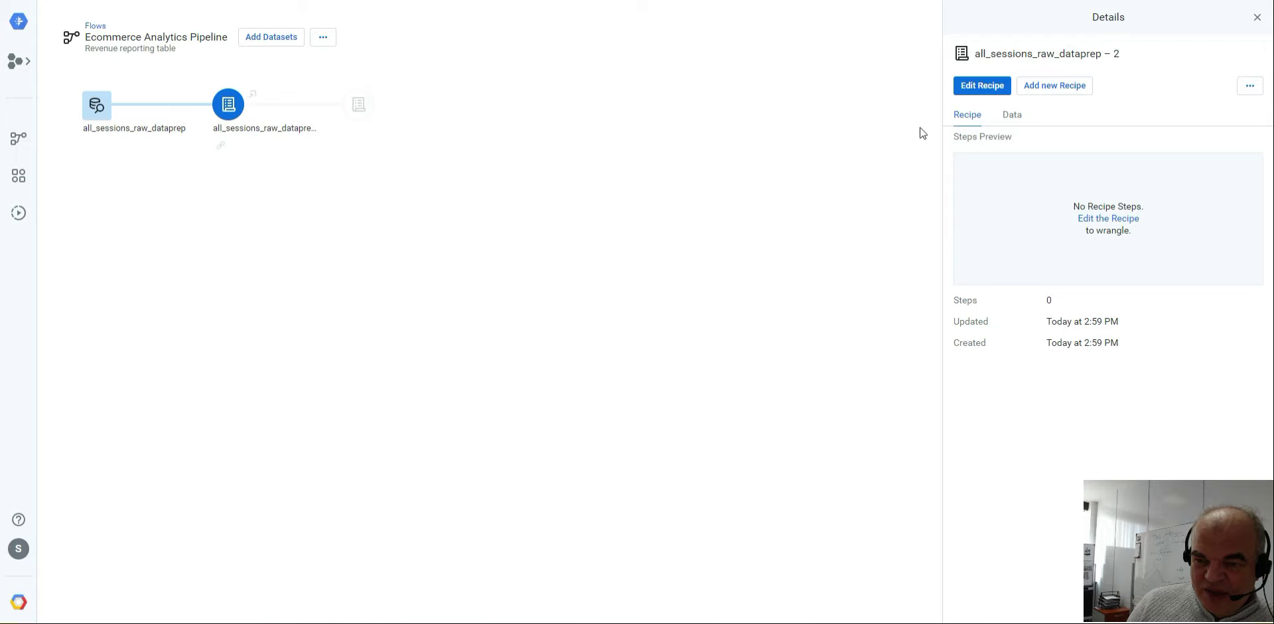
click(992, 89)
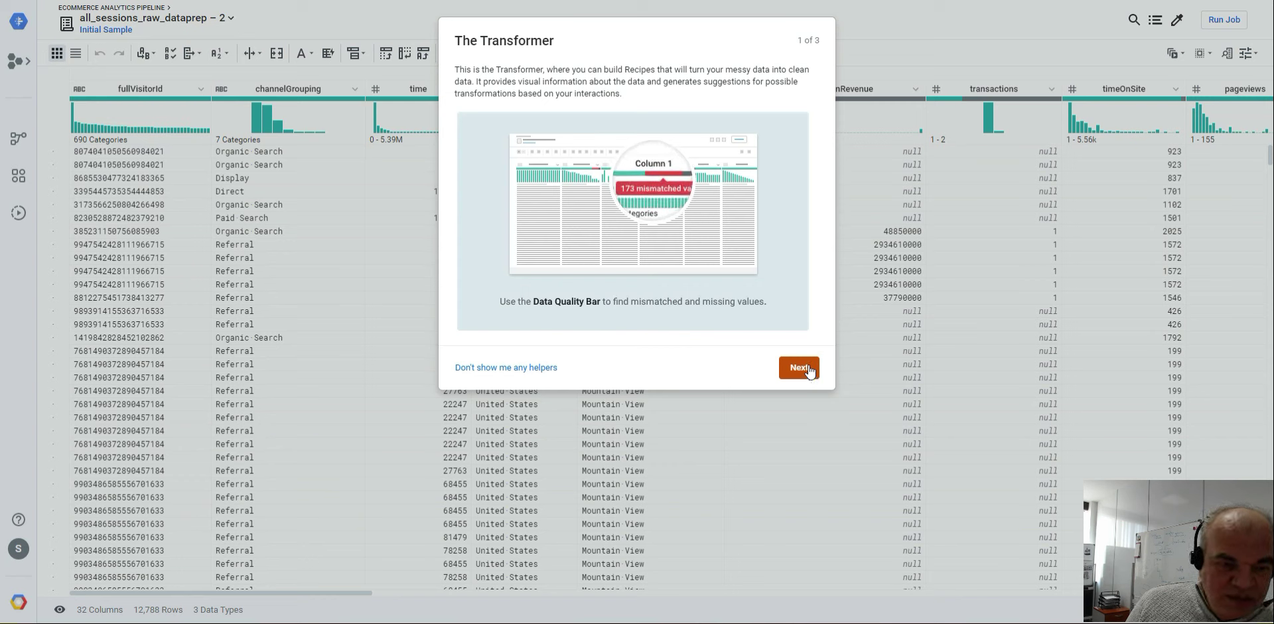
click(523, 369)
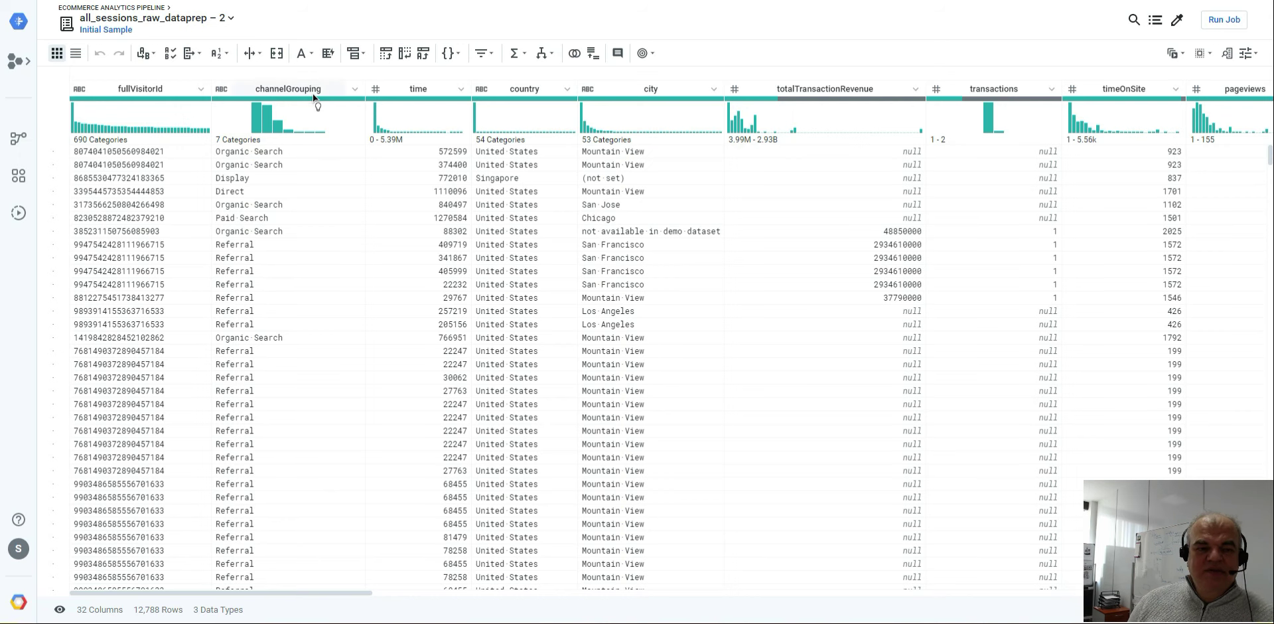
Examine the timeOnSite column's details, including its maximum value, and return to the data grid
mouse_move(255, 113)
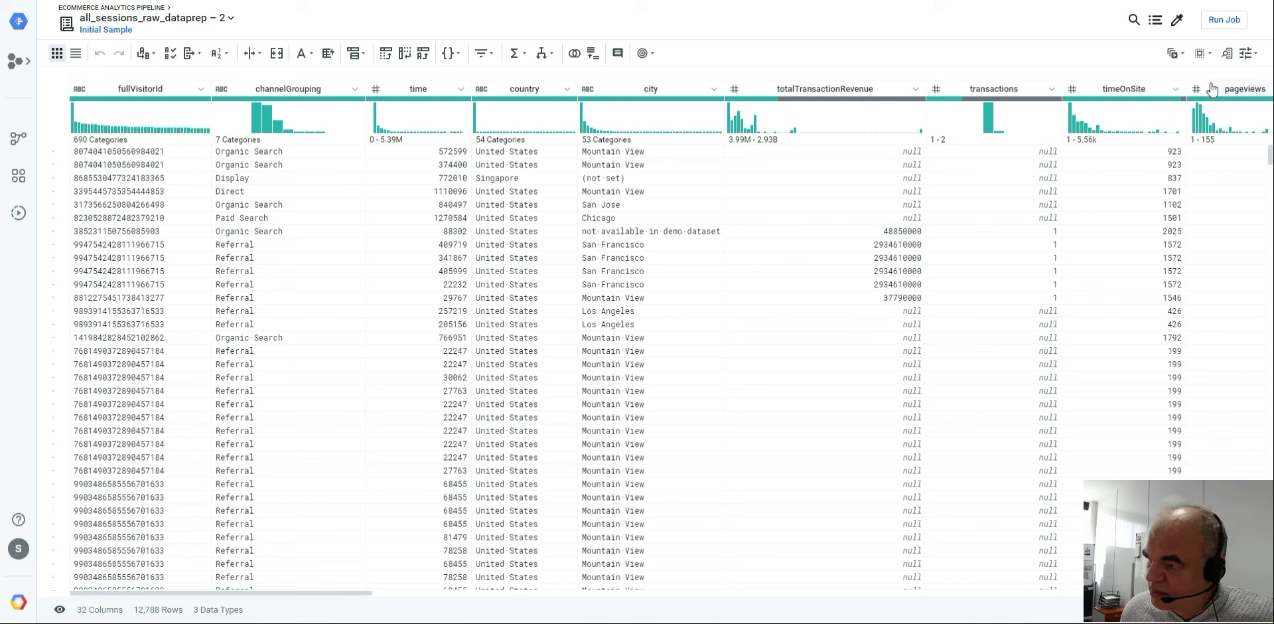
click(1177, 92)
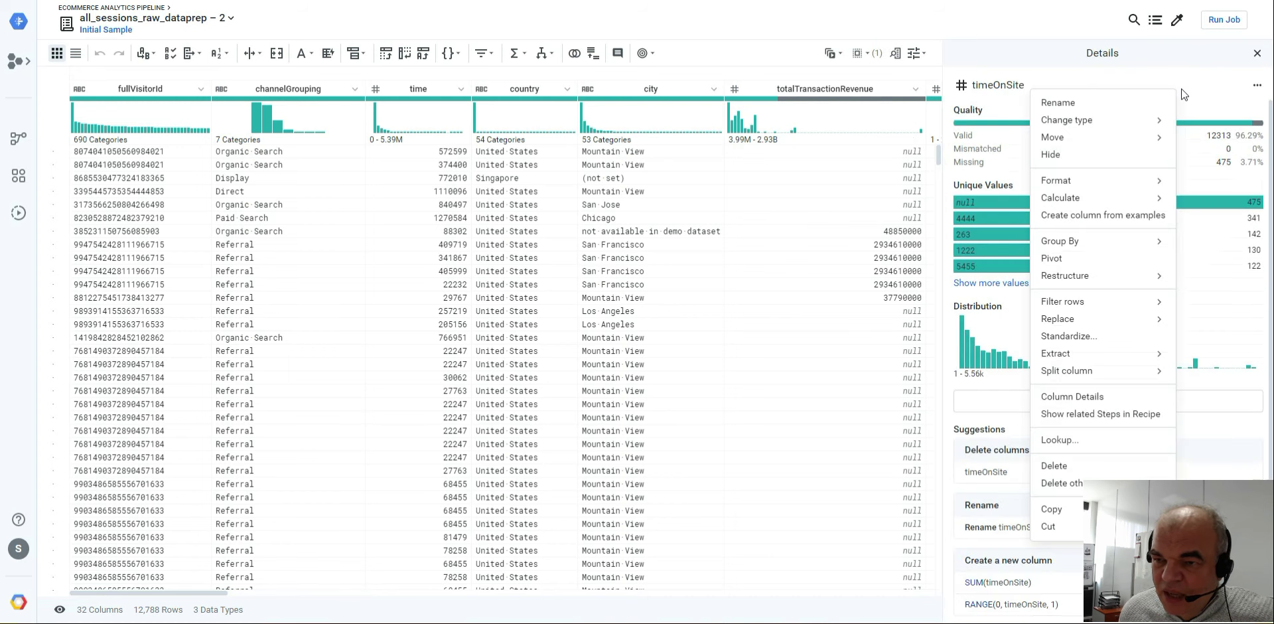
mouse_move(1077, 300)
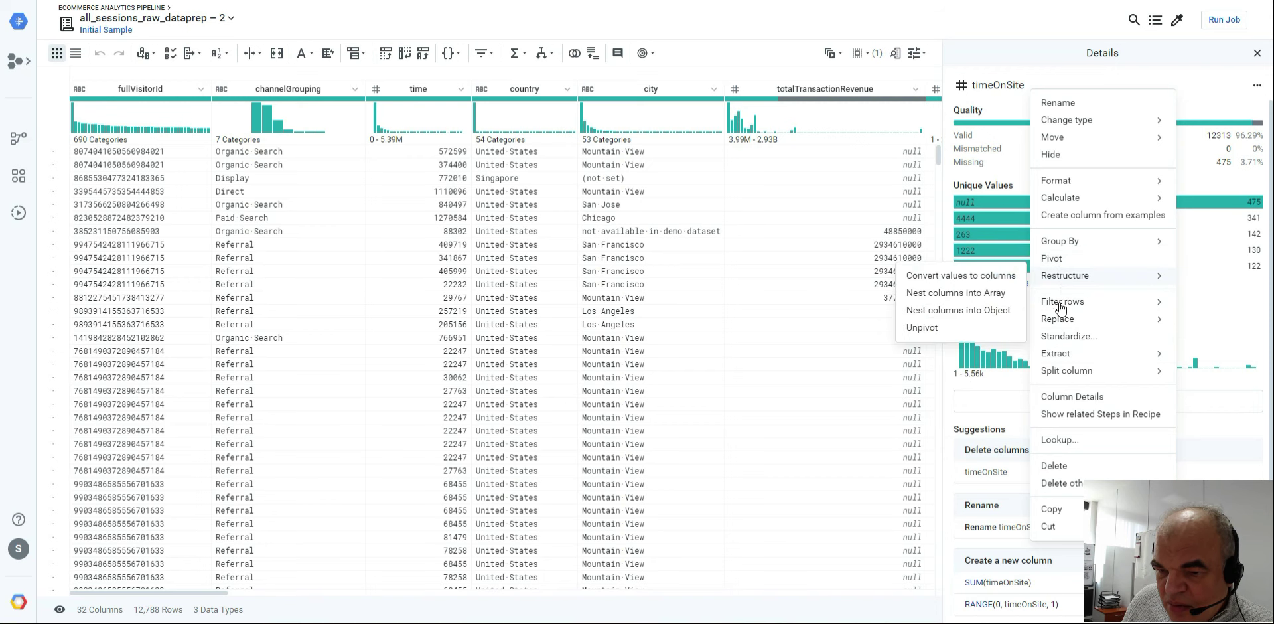
click(1078, 401)
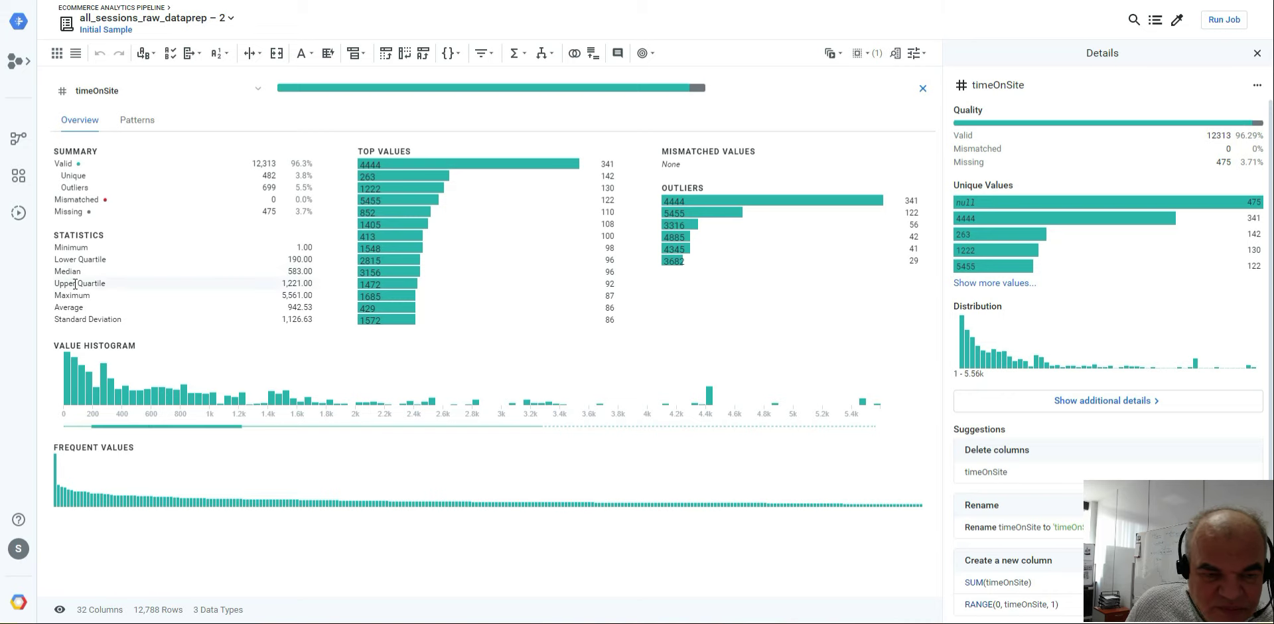
drag(49, 292, 313, 298)
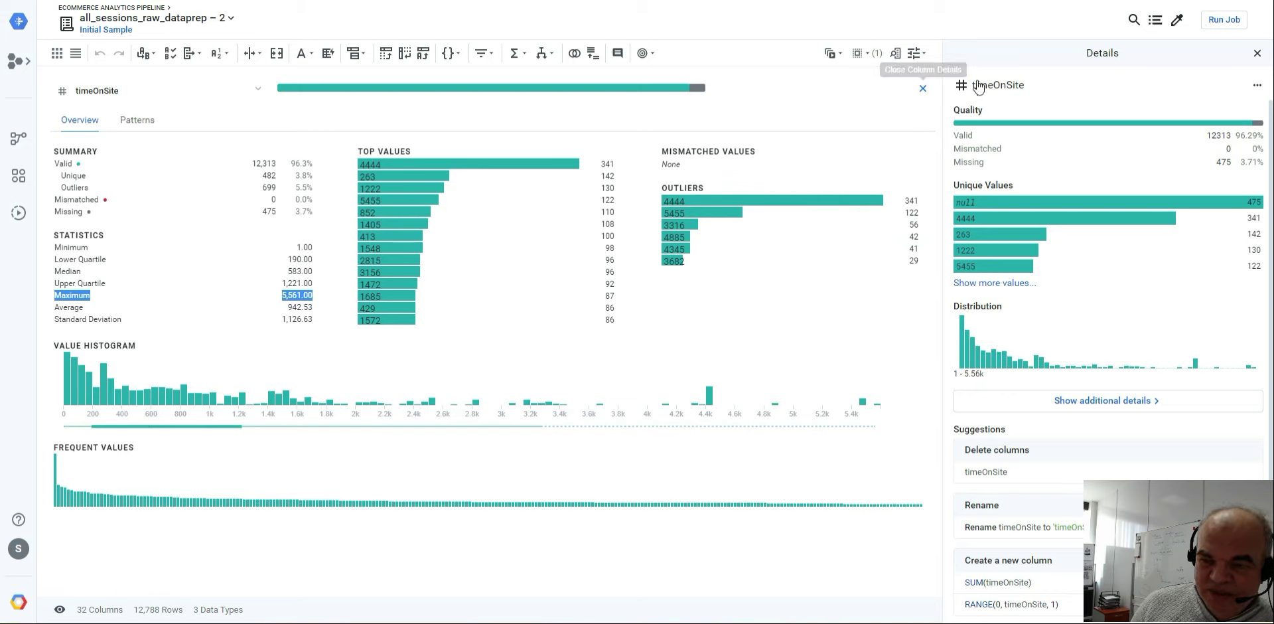
click(1259, 55)
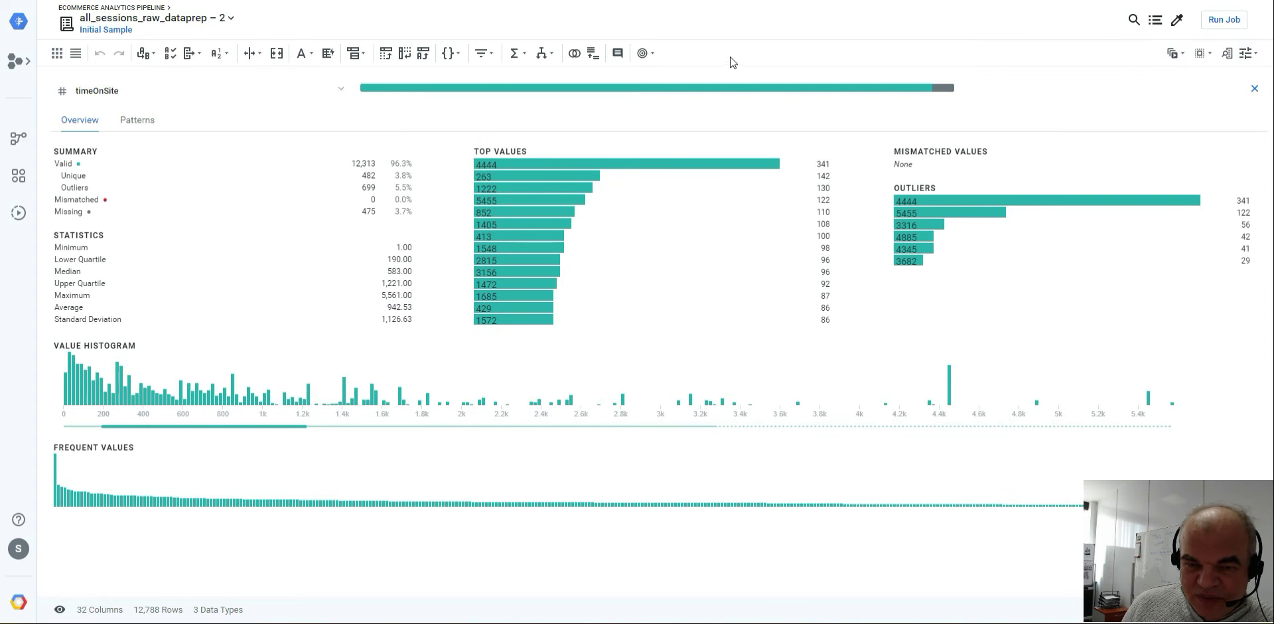
click(1255, 89)
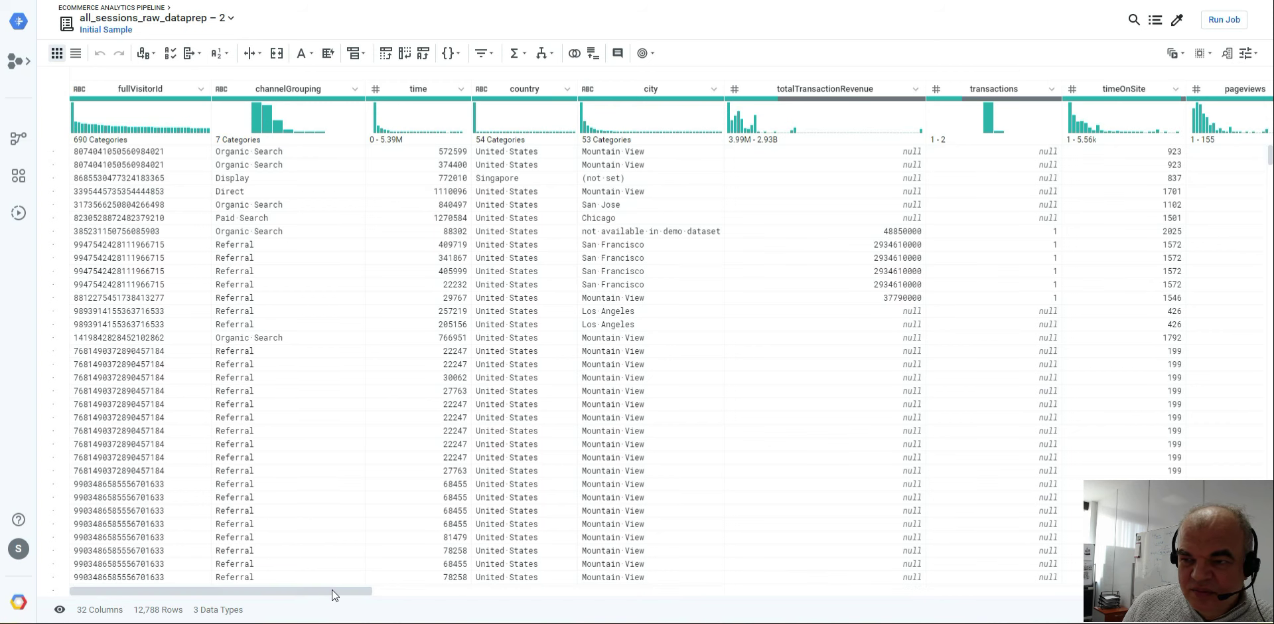
Change the productSKU column's data type to String and review the recipe's step list
drag(332, 589, 843, 601)
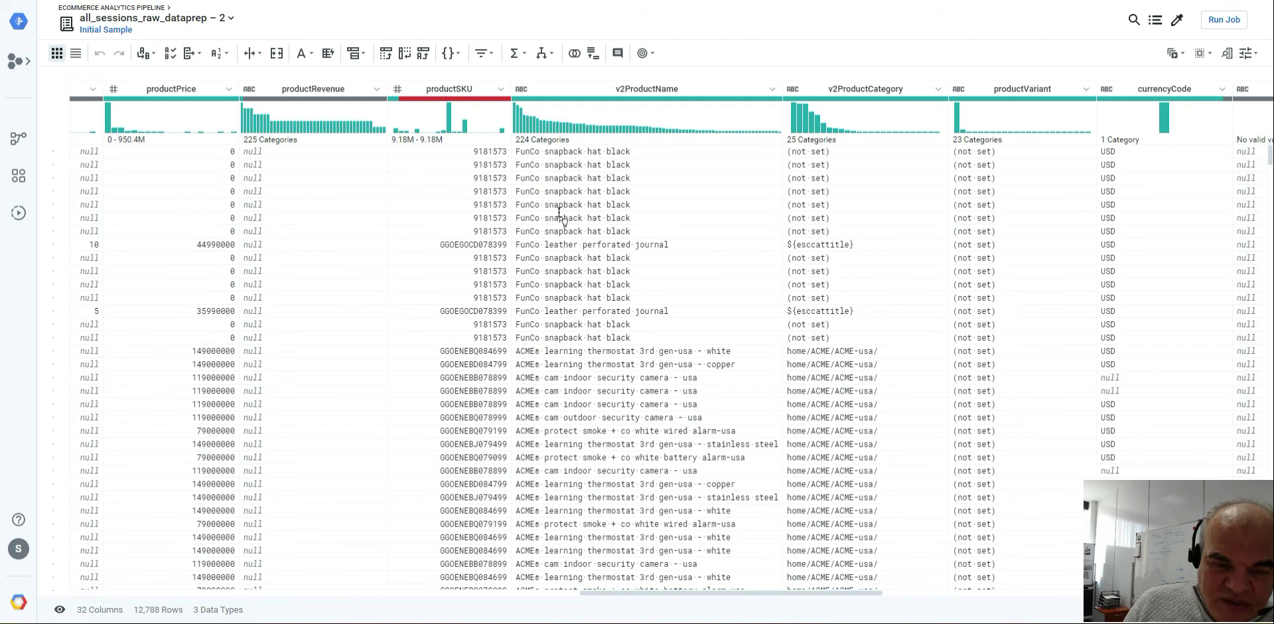
mouse_move(467, 101)
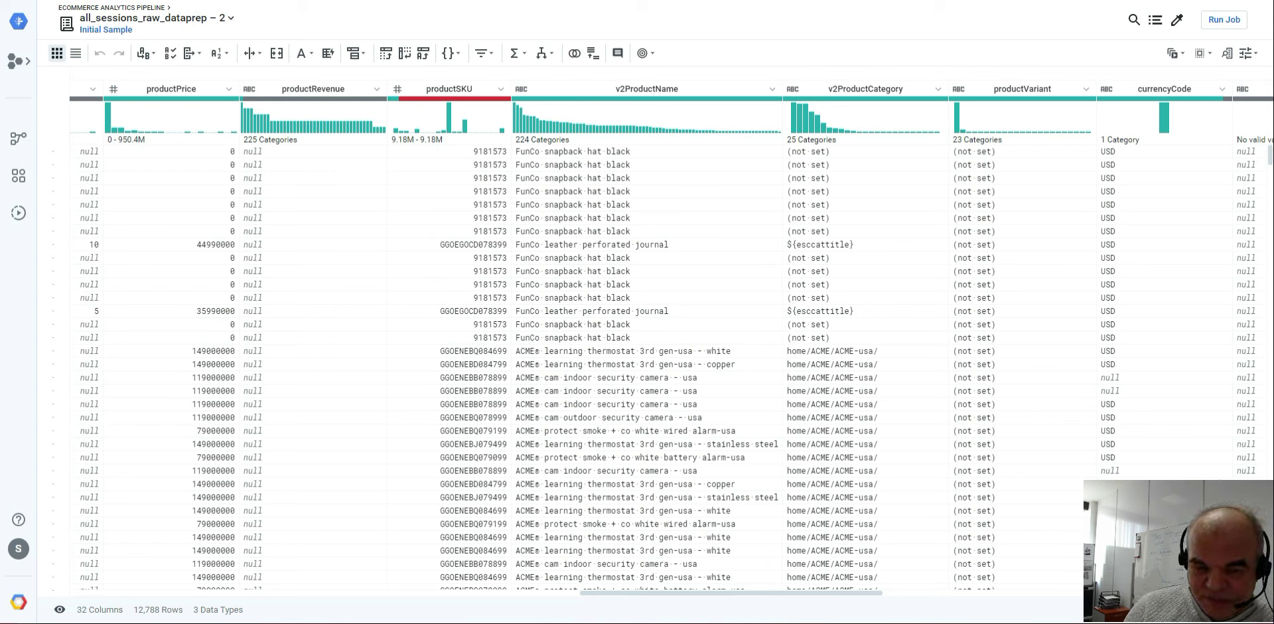
click(501, 91)
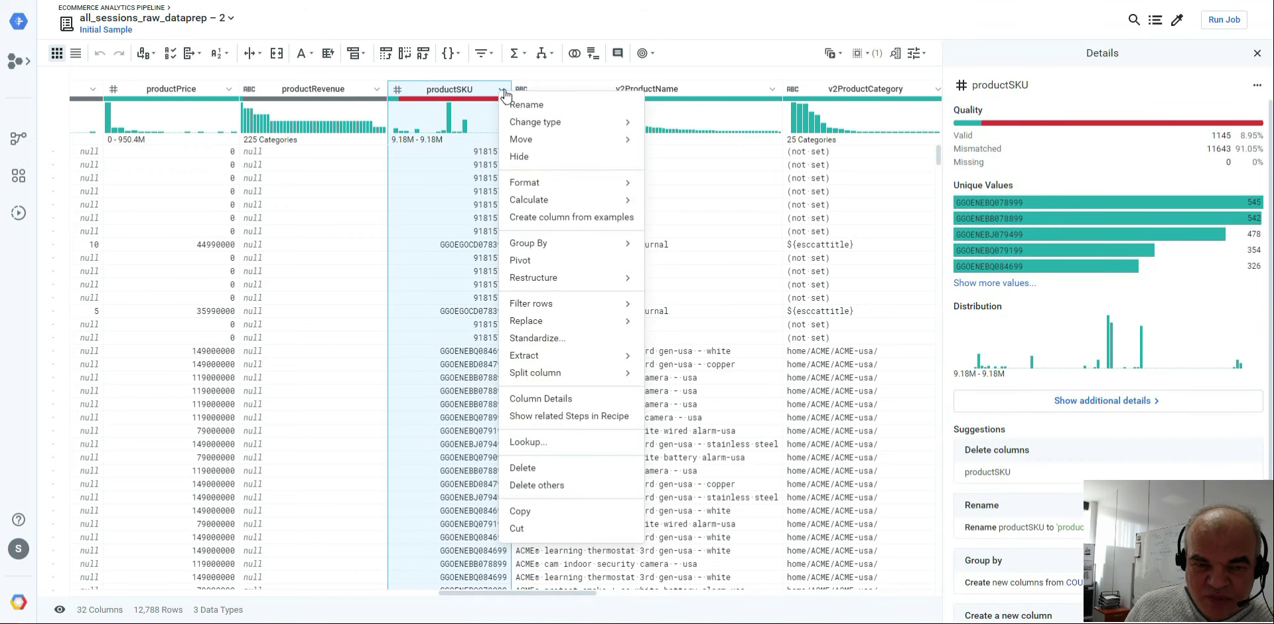
mouse_move(531, 123)
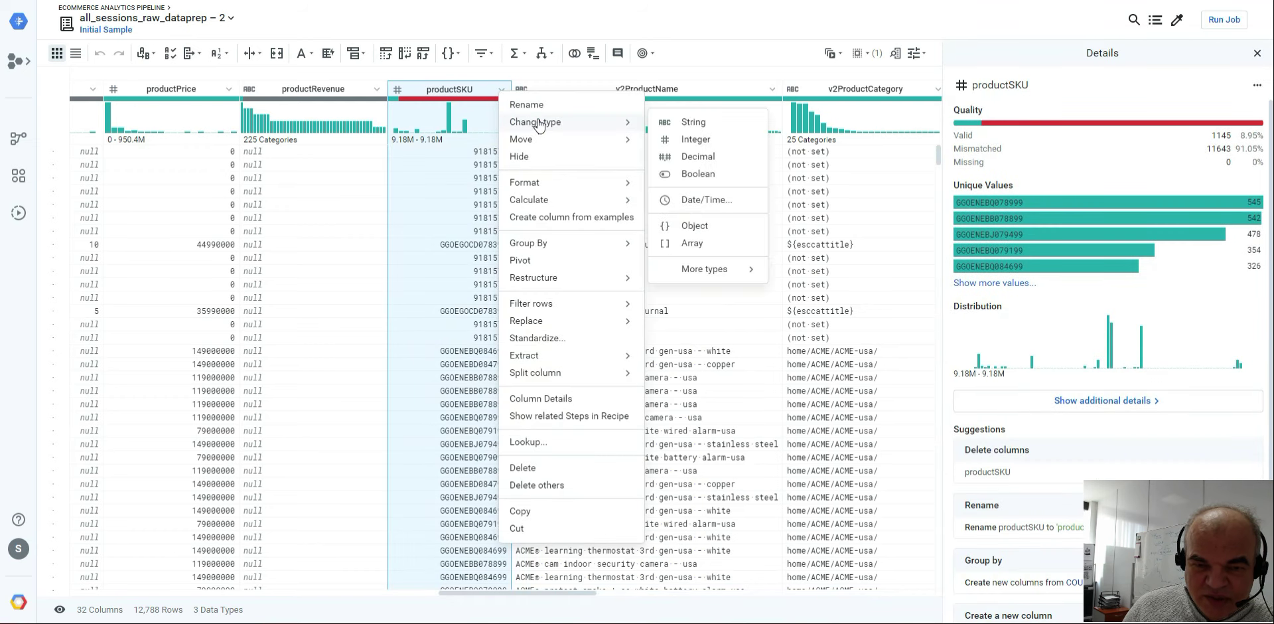
click(693, 123)
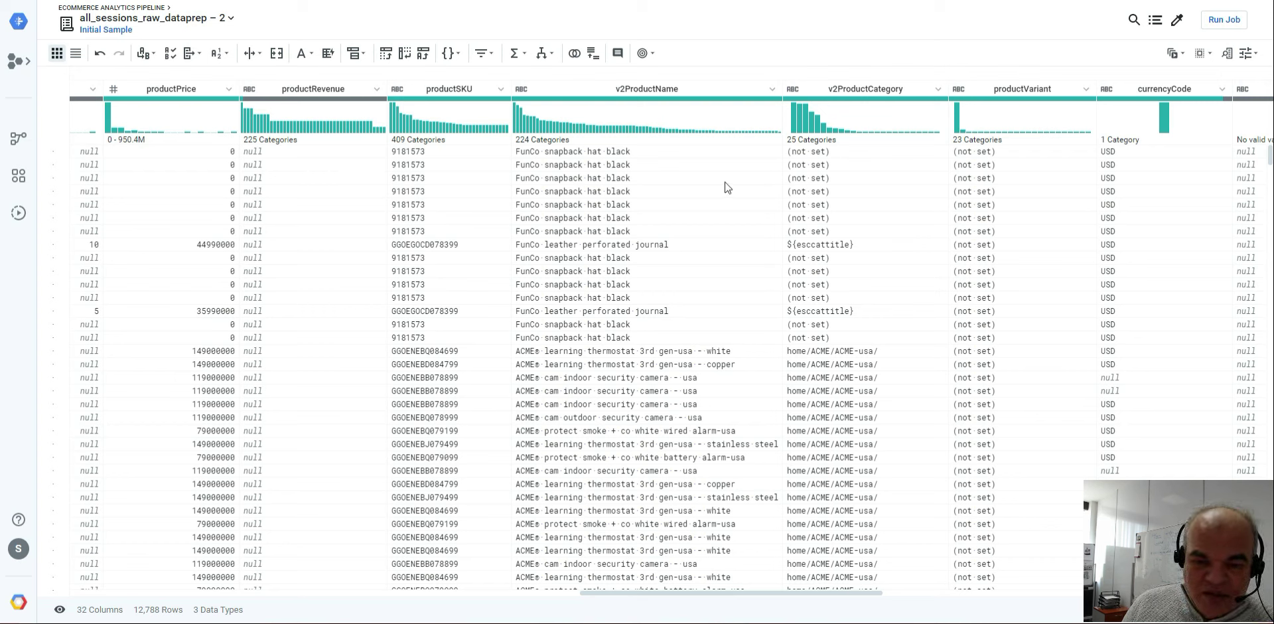
click(1157, 25)
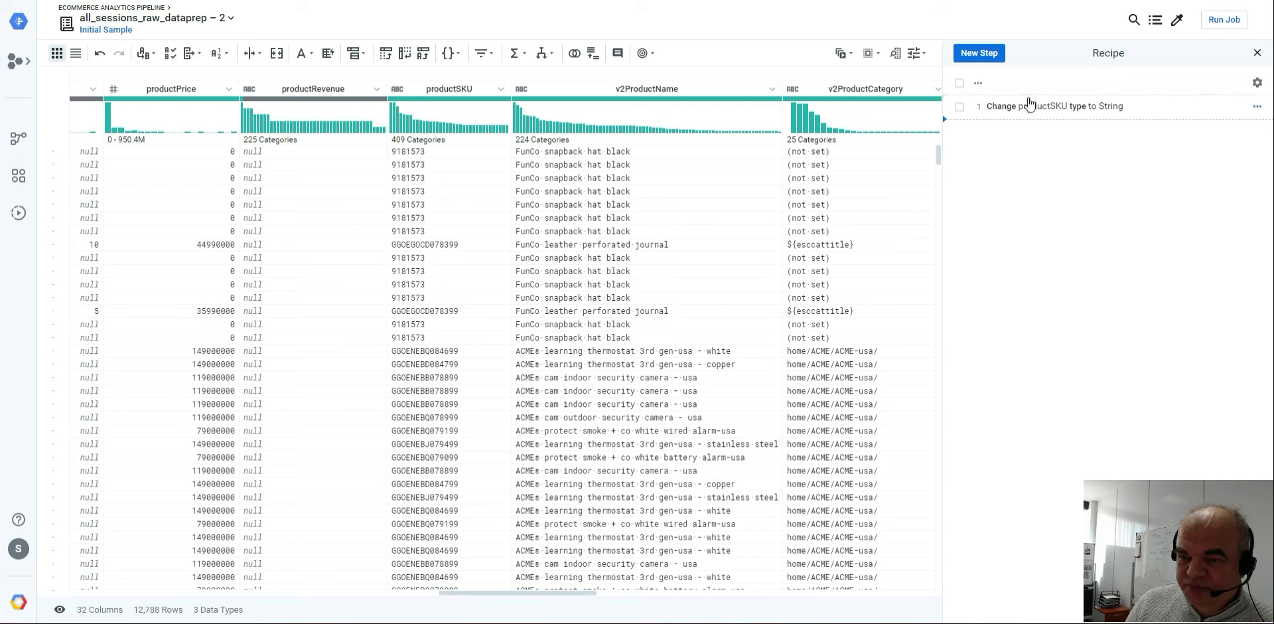
click(1257, 53)
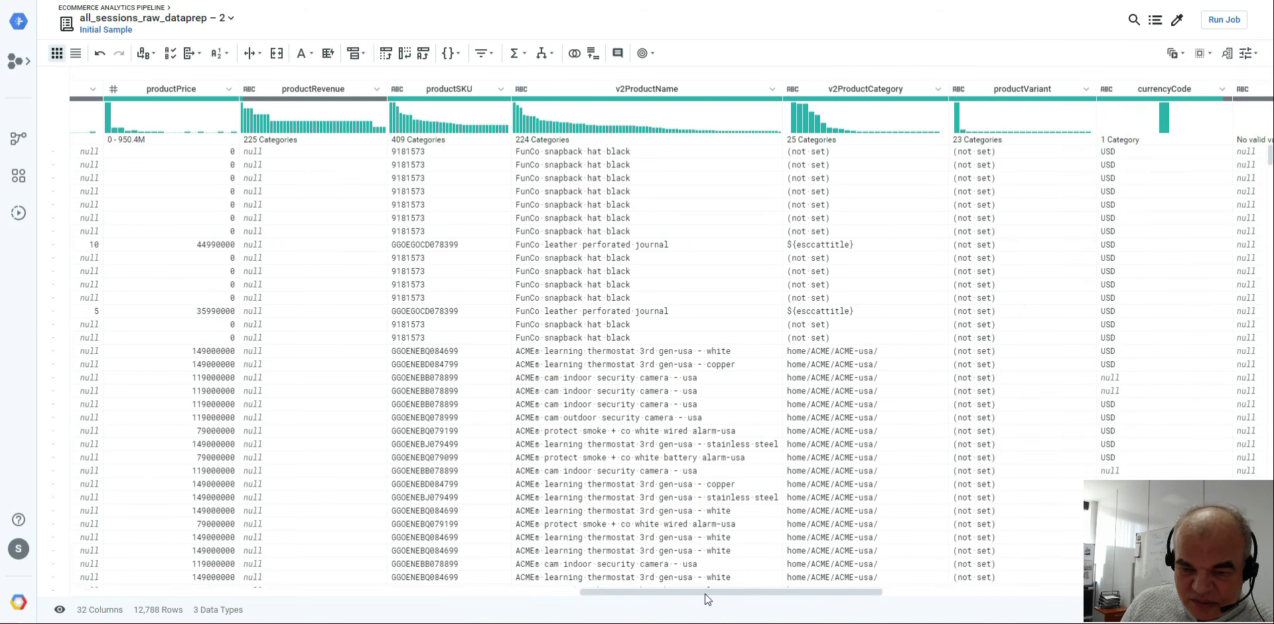
Delete the empty itemQuantity and itemRevenue columns and check the recipe's step list
drag(714, 588, 864, 563)
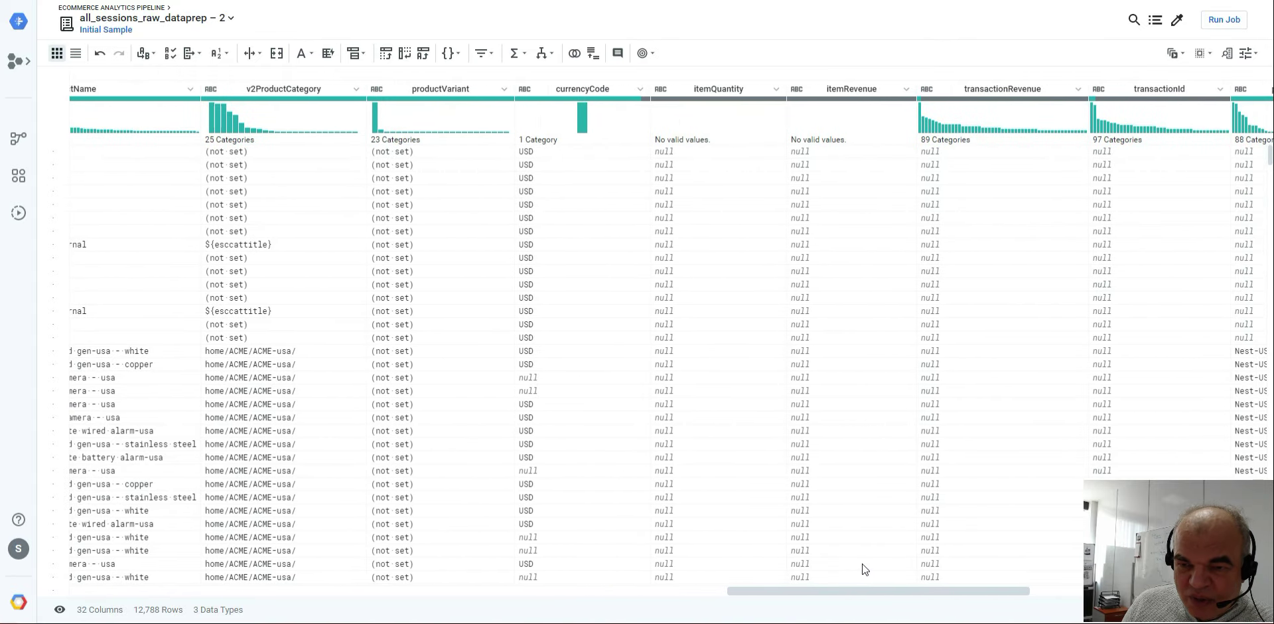
click(777, 91)
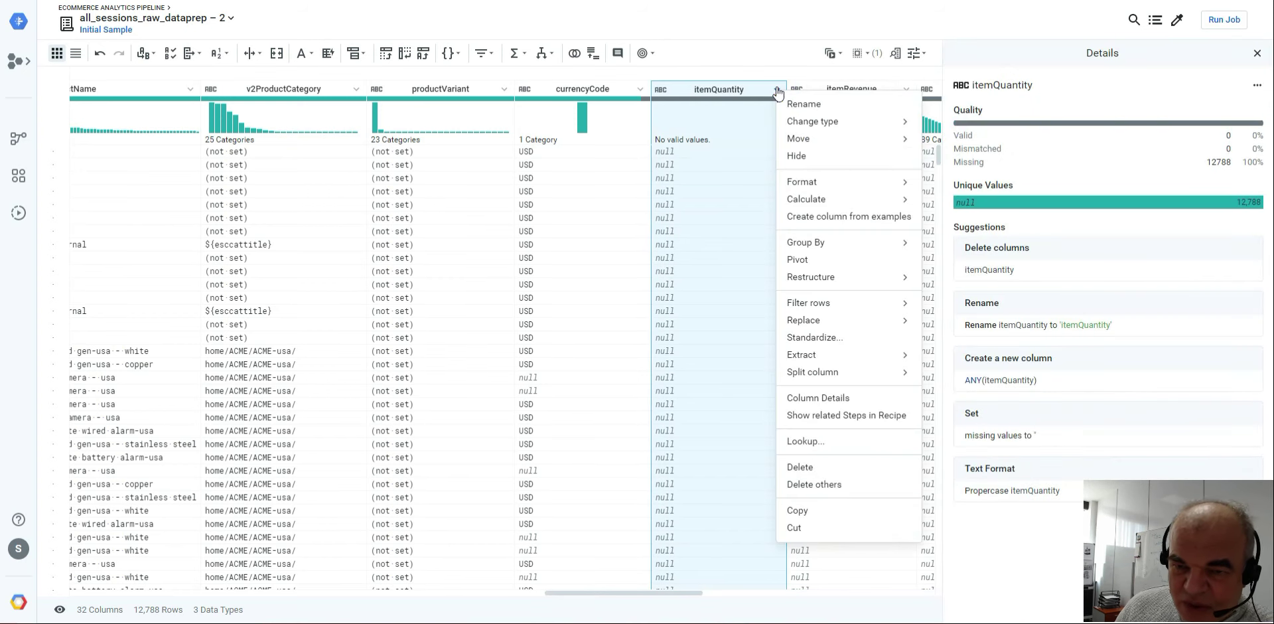
click(800, 468)
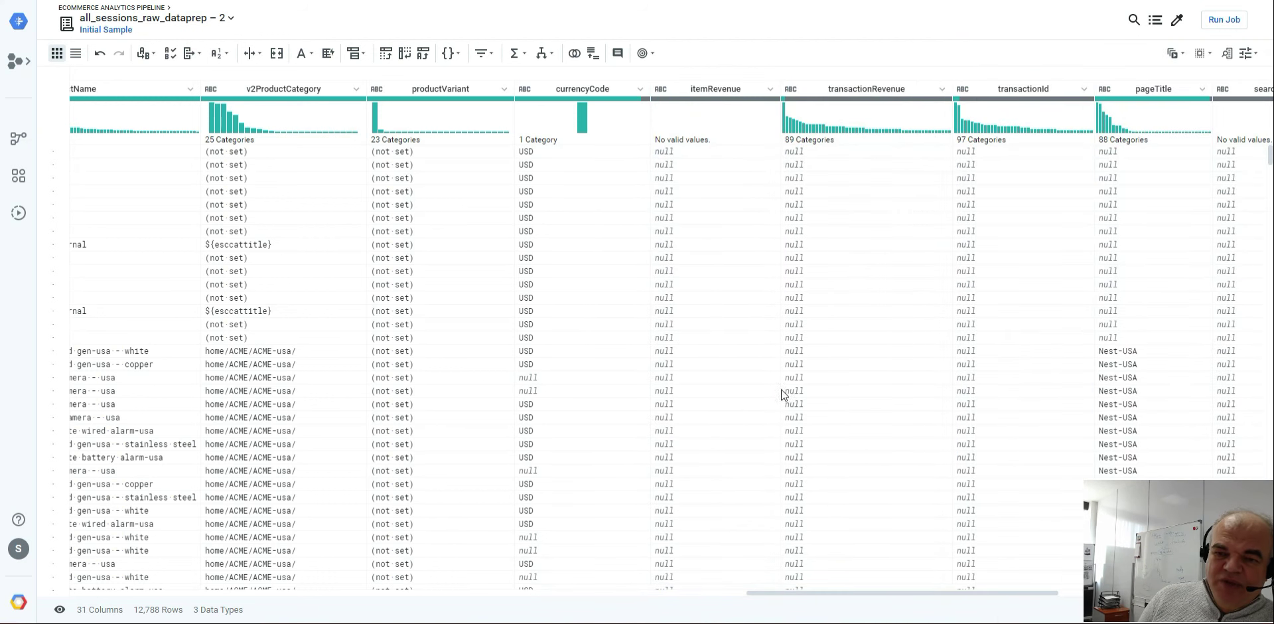
click(771, 91)
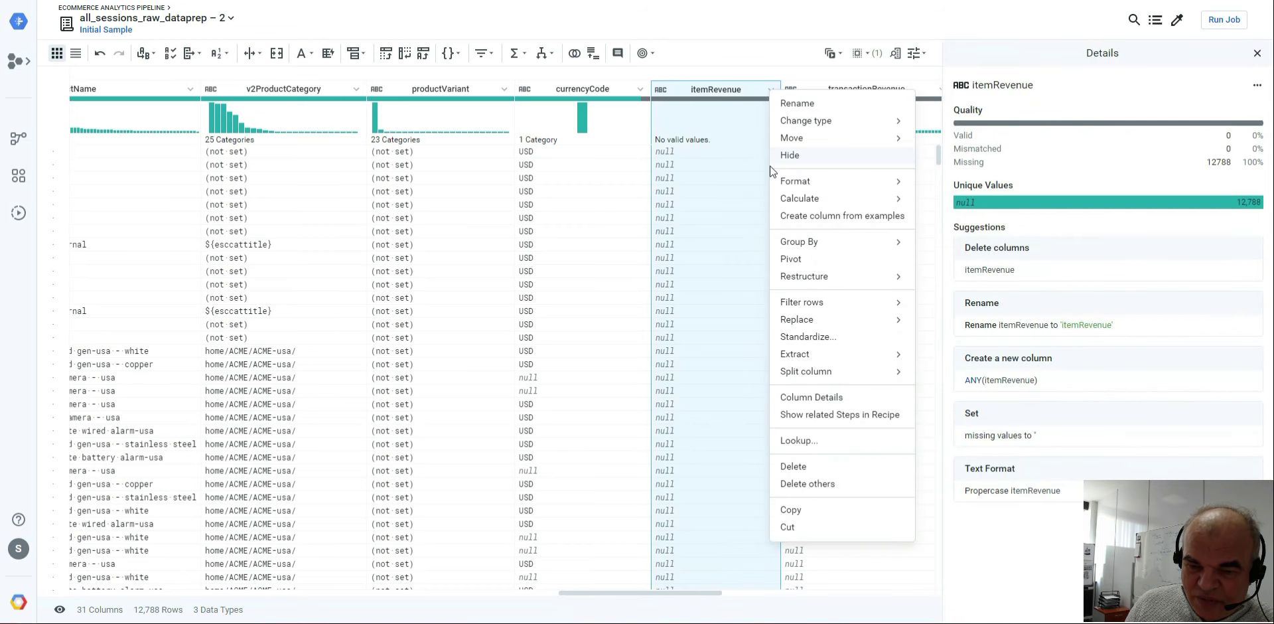
click(794, 466)
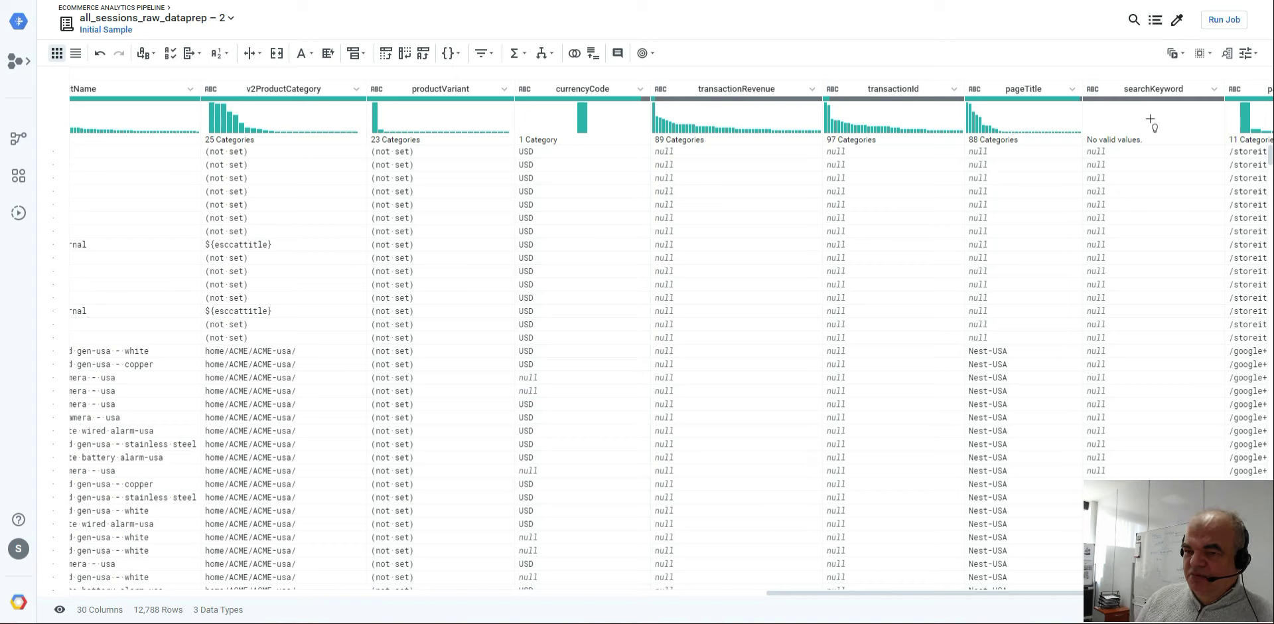
click(1156, 21)
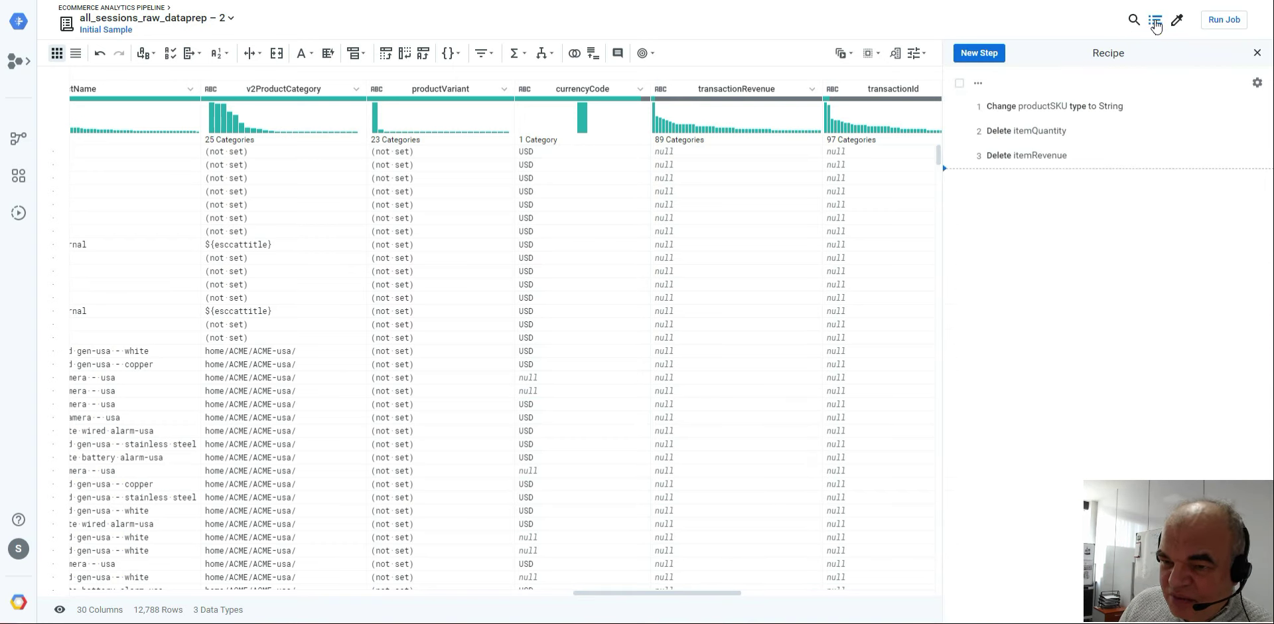
click(1258, 54)
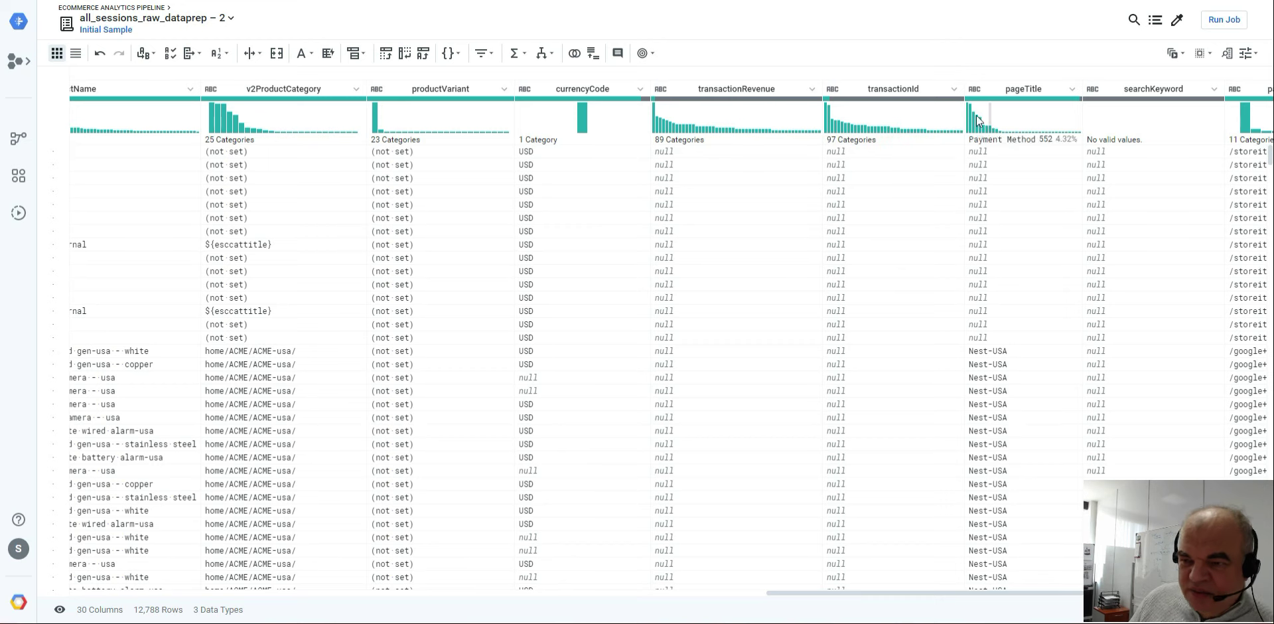
Add a recipe step that removes duplicate rows, and close the recipe list
click(1251, 56)
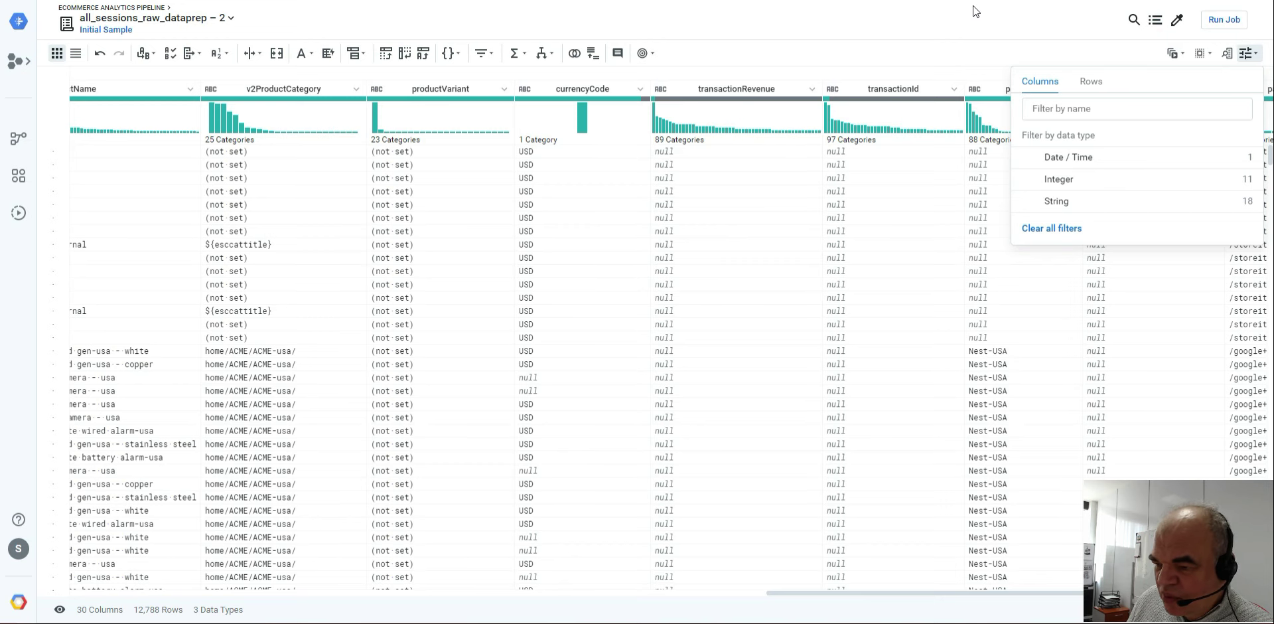
click(487, 60)
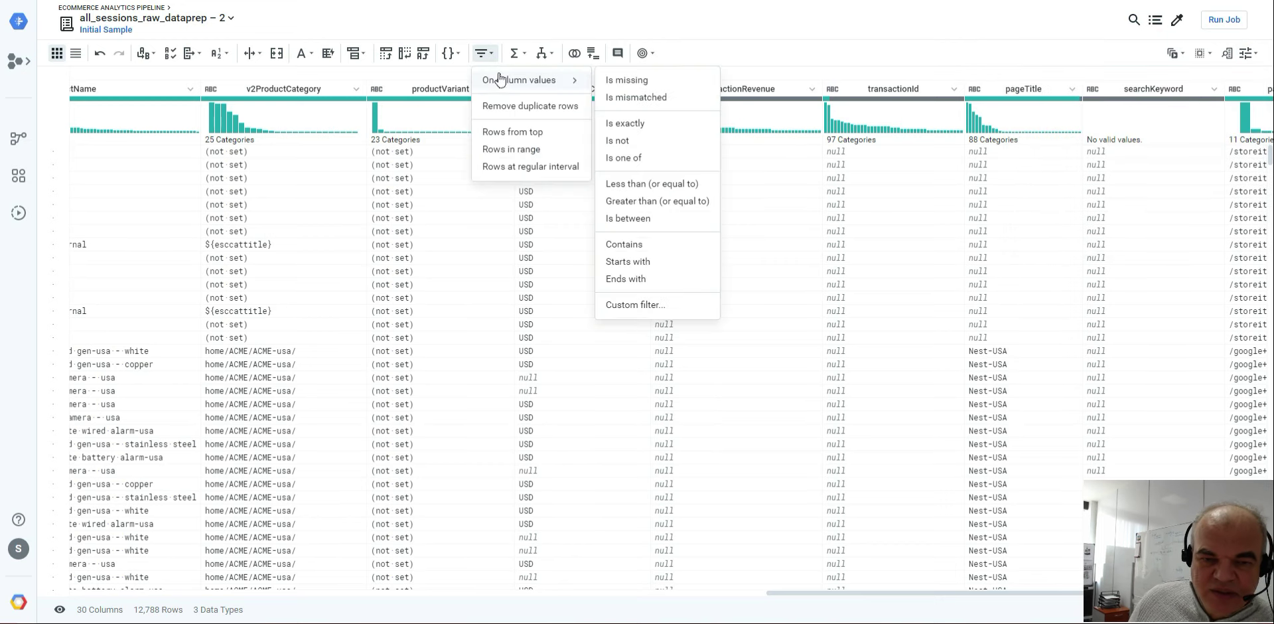
click(525, 110)
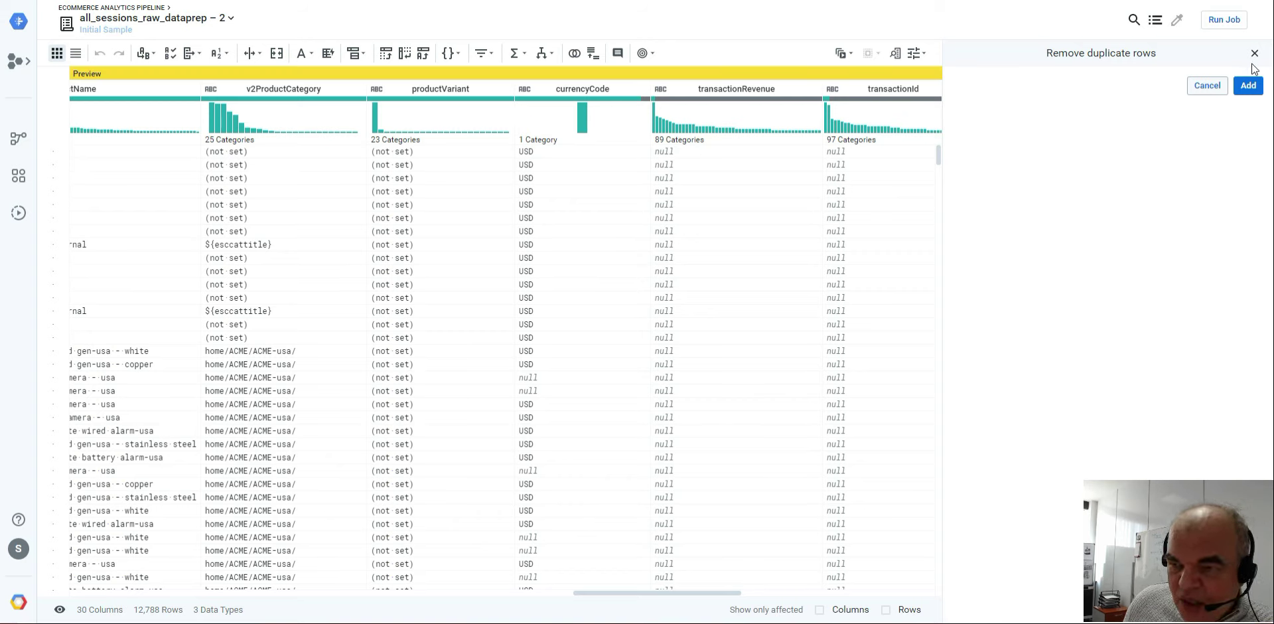
click(1249, 86)
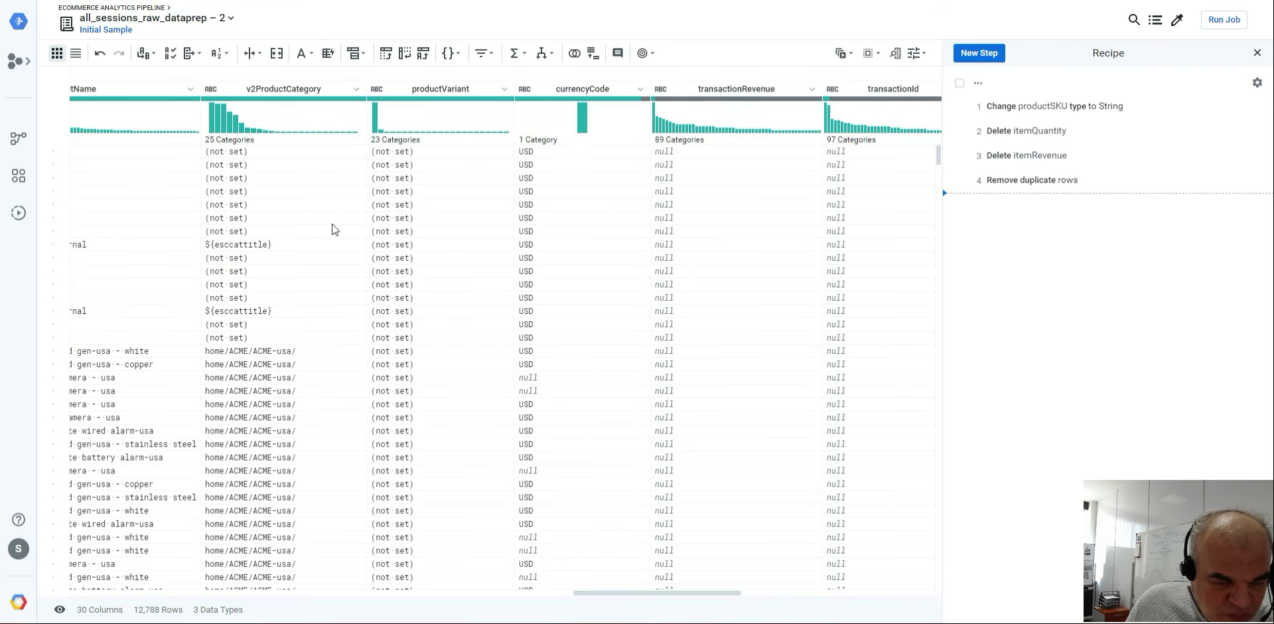
click(1254, 53)
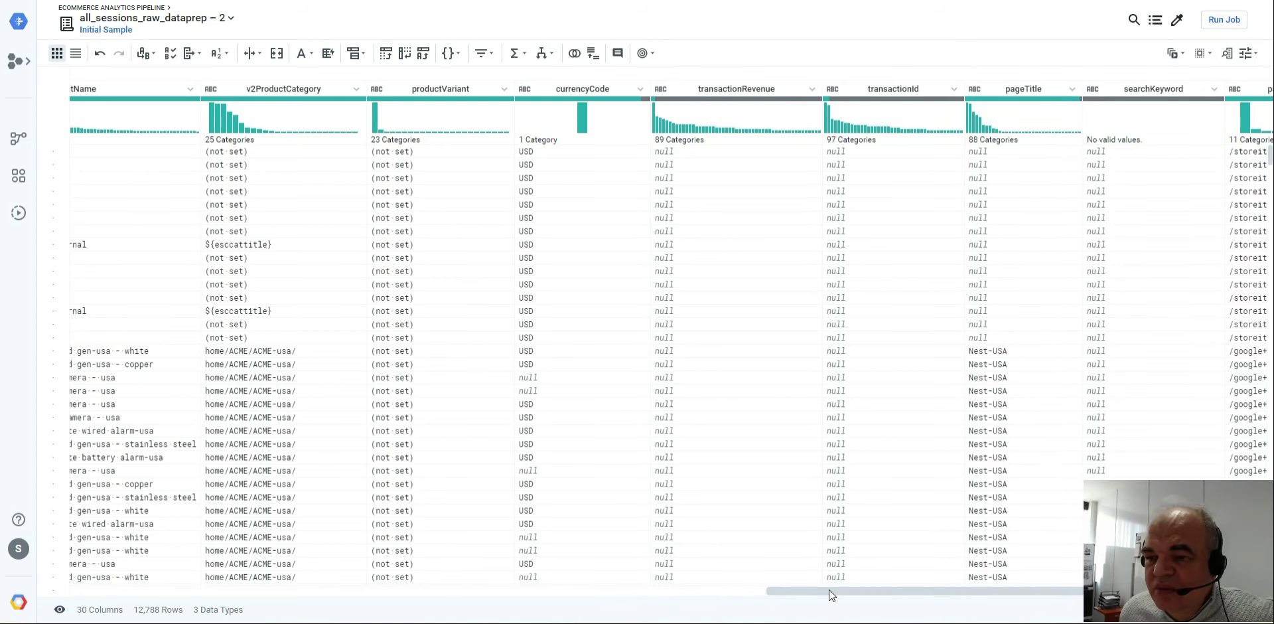
drag(830, 589, 1057, 585)
drag(983, 609, 811, 606)
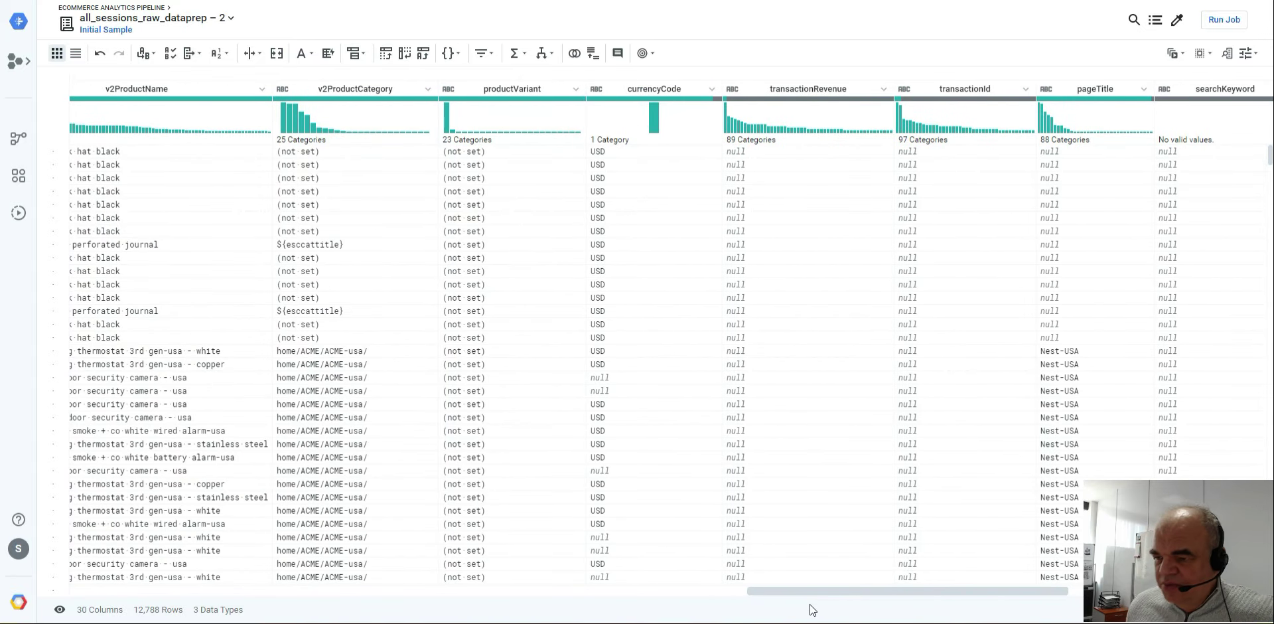
drag(811, 609, 816, 609)
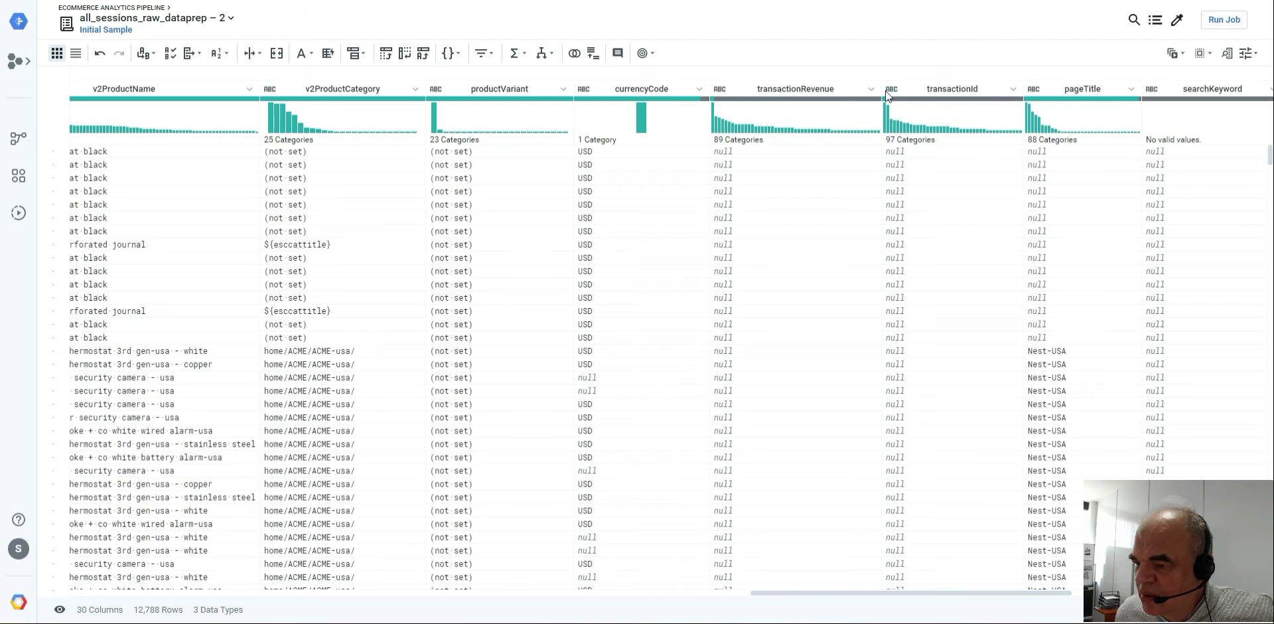
click(488, 54)
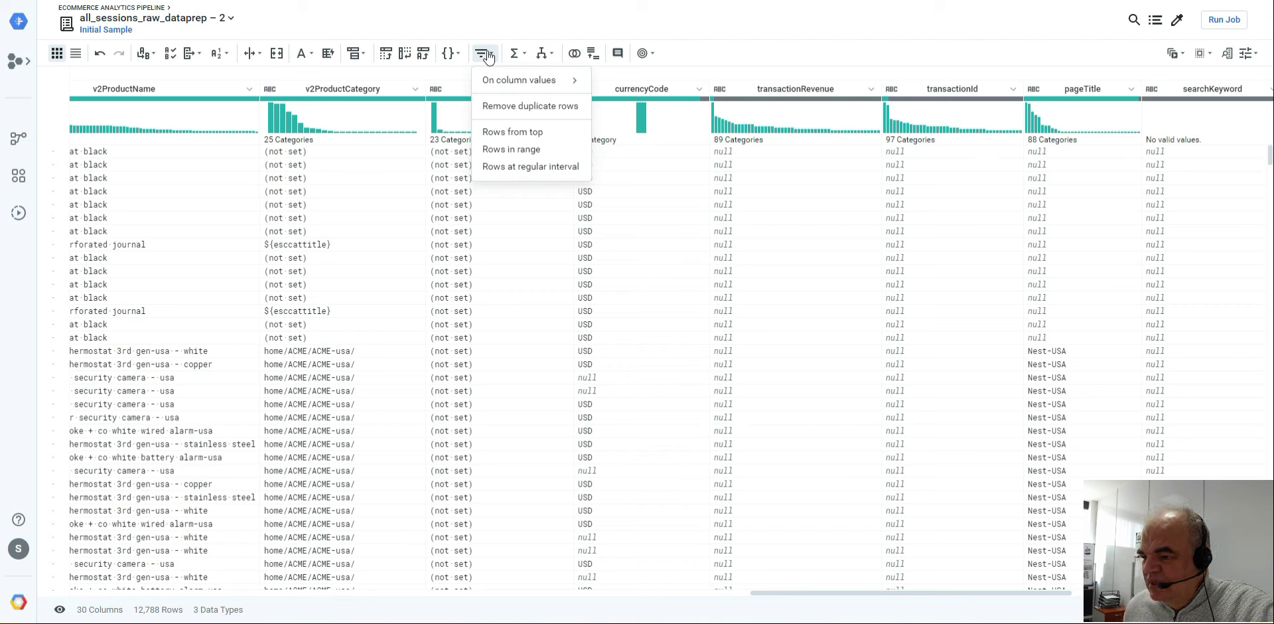
mouse_move(497, 81)
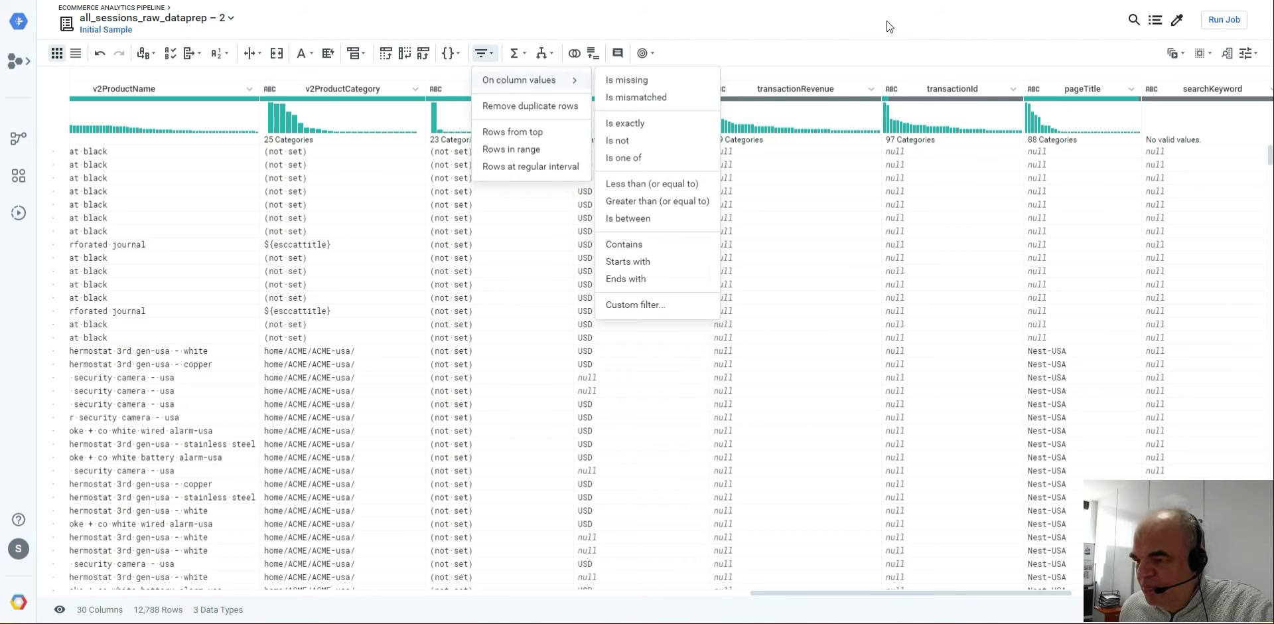
click(872, 89)
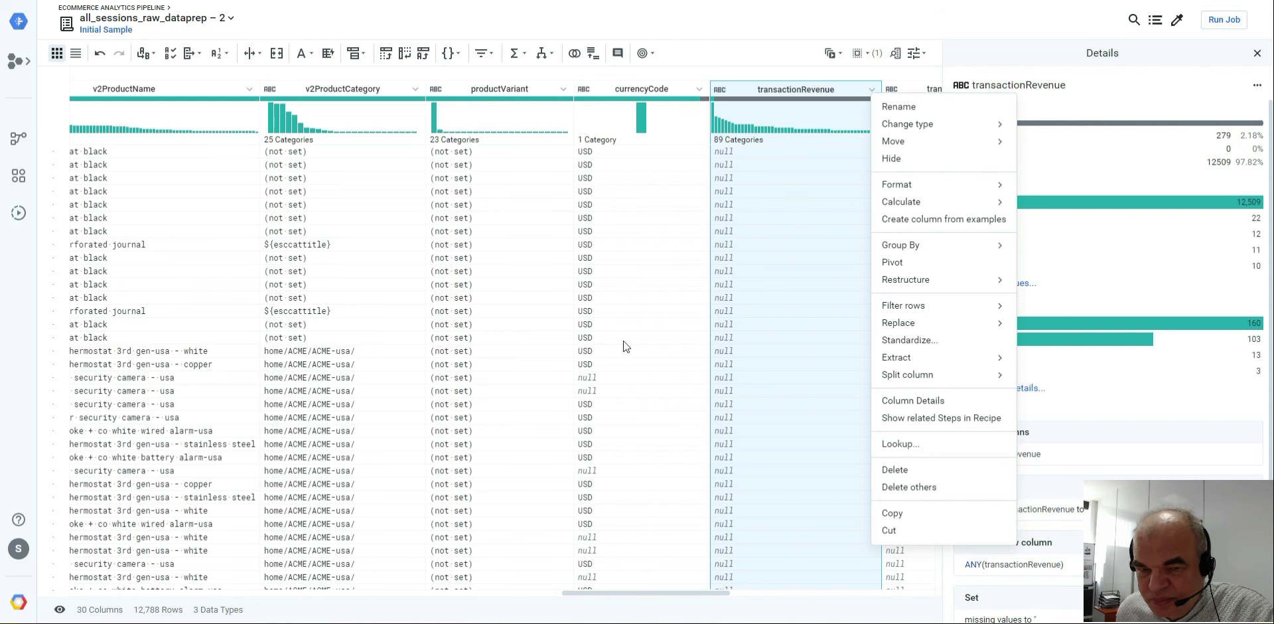
Add a recipe step that deletes the rows with missing values in totalTransactionRevenue
drag(664, 590, 214, 590)
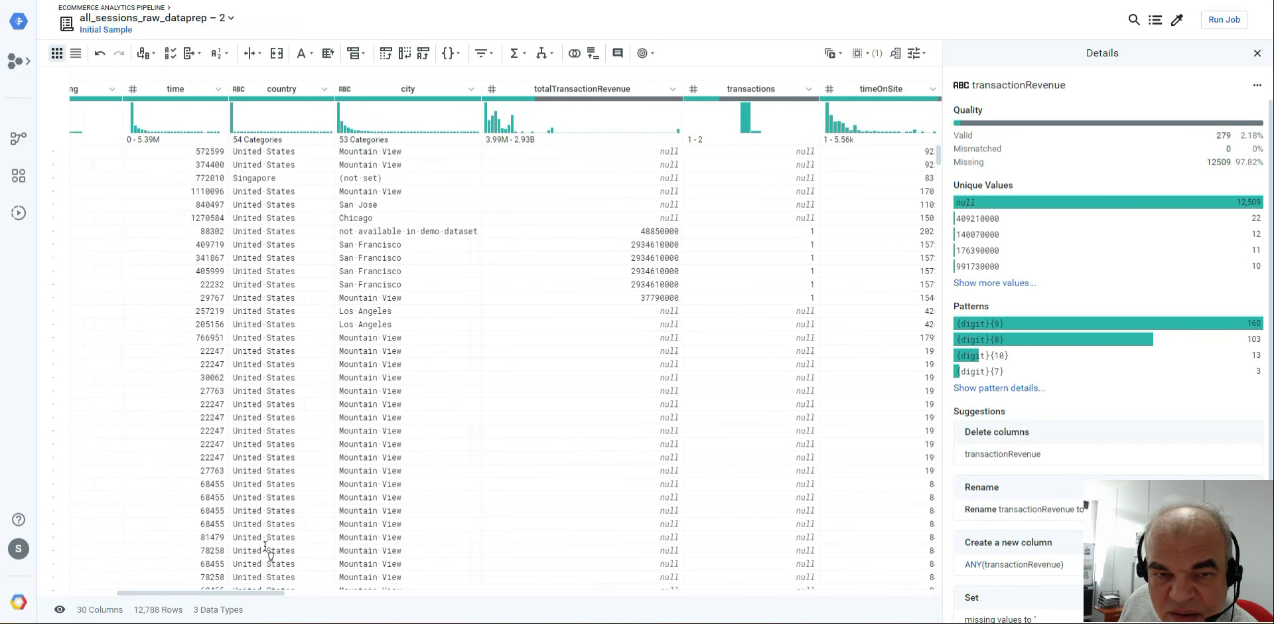
click(575, 97)
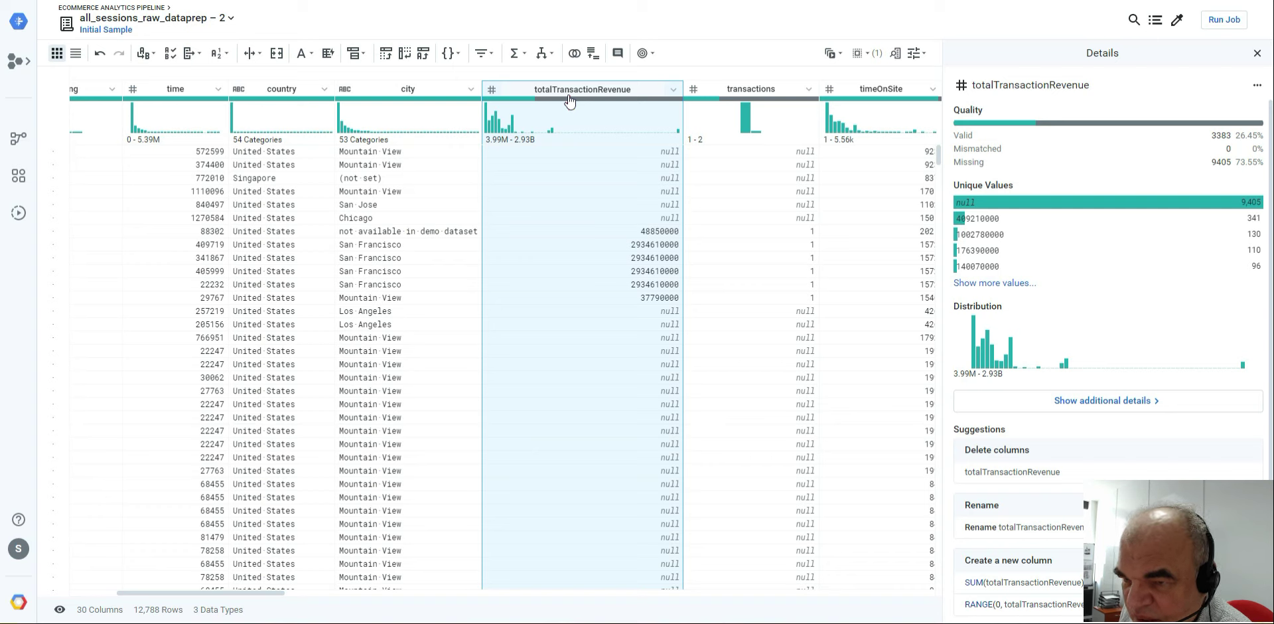
mouse_move(606, 102)
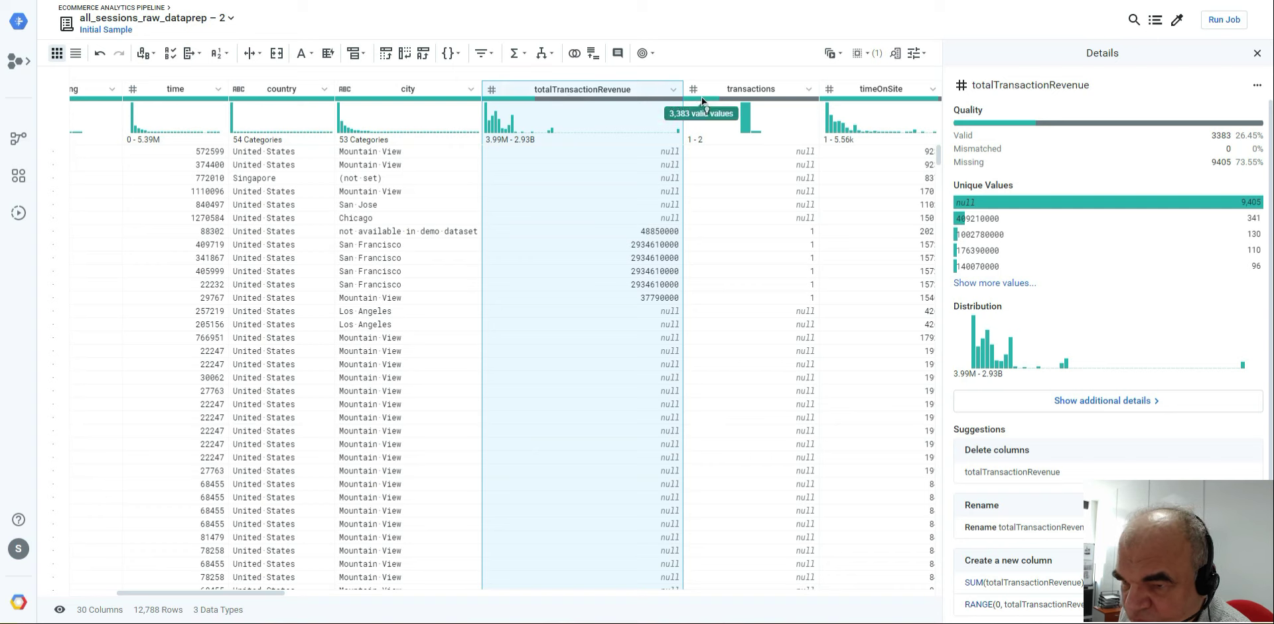
click(605, 101)
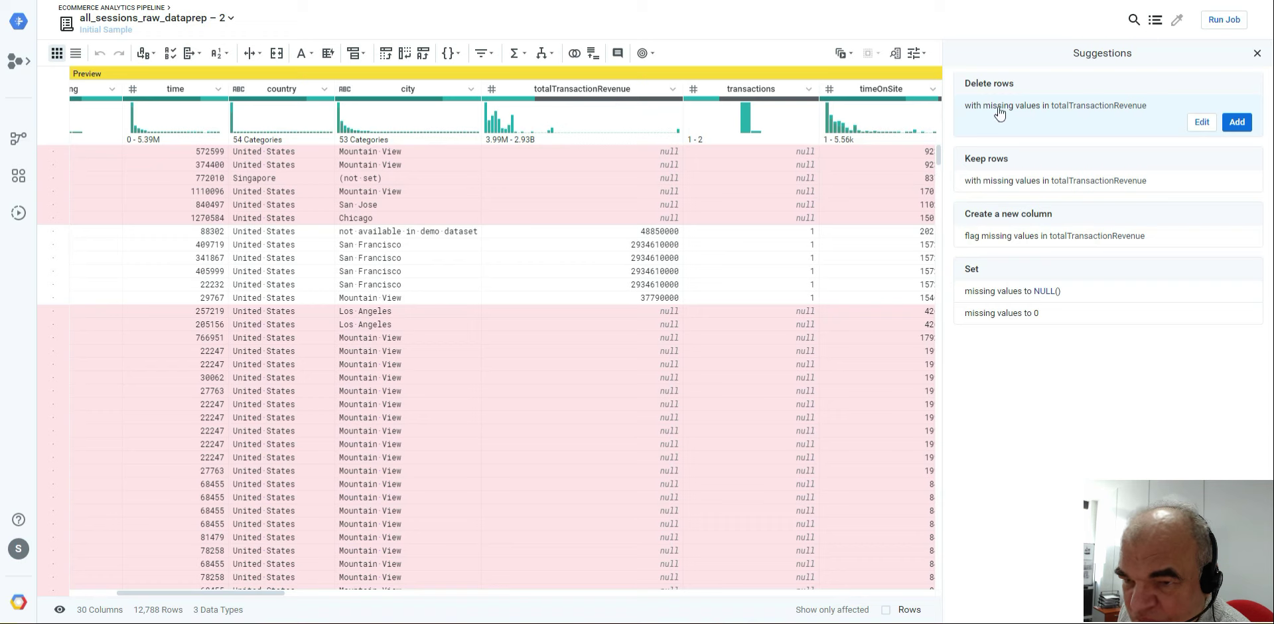
click(1239, 128)
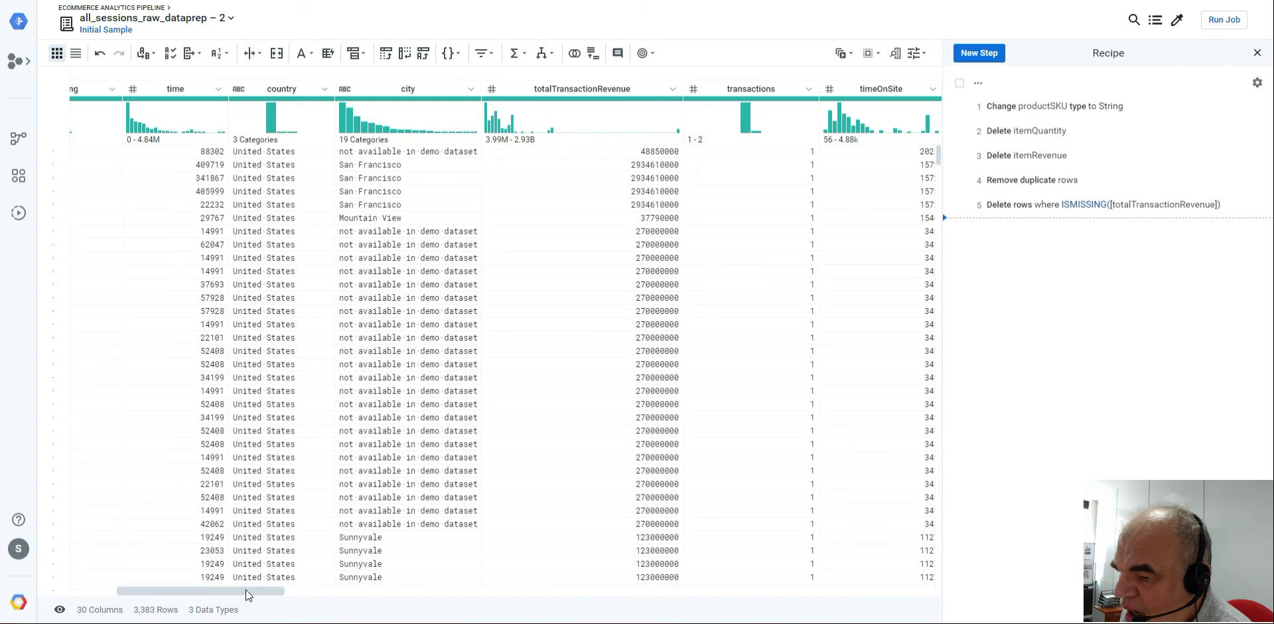
Add a recipe step that keeps only the rows where type is 'PAGE'
drag(245, 589, 425, 576)
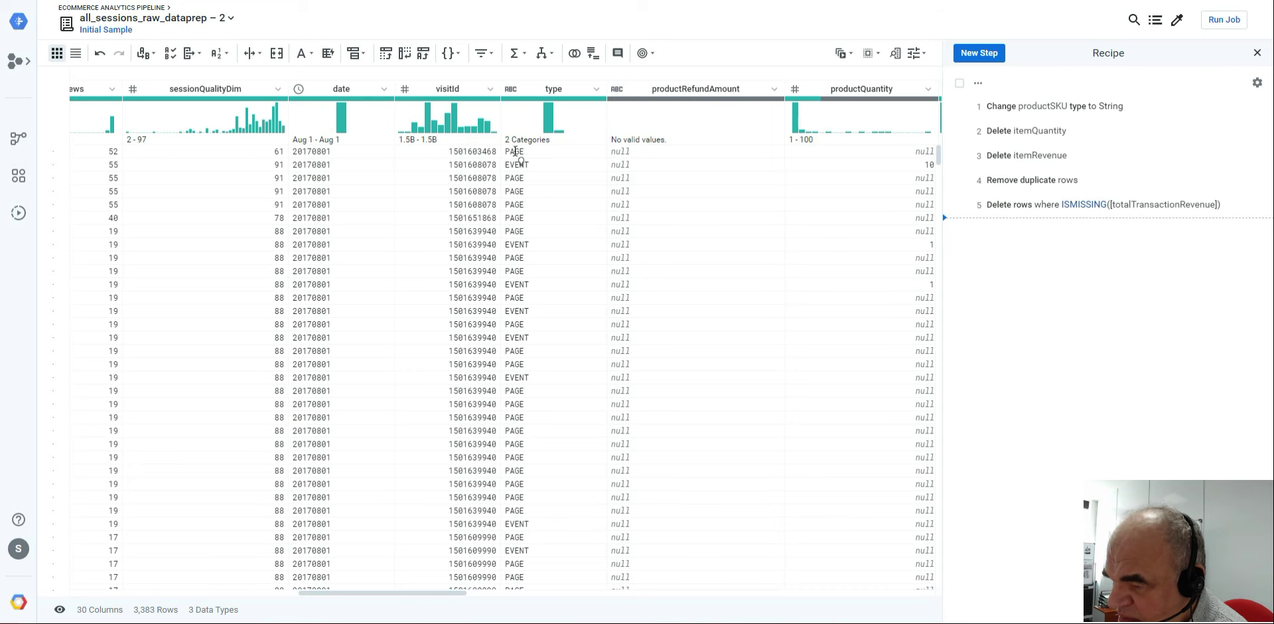
click(551, 116)
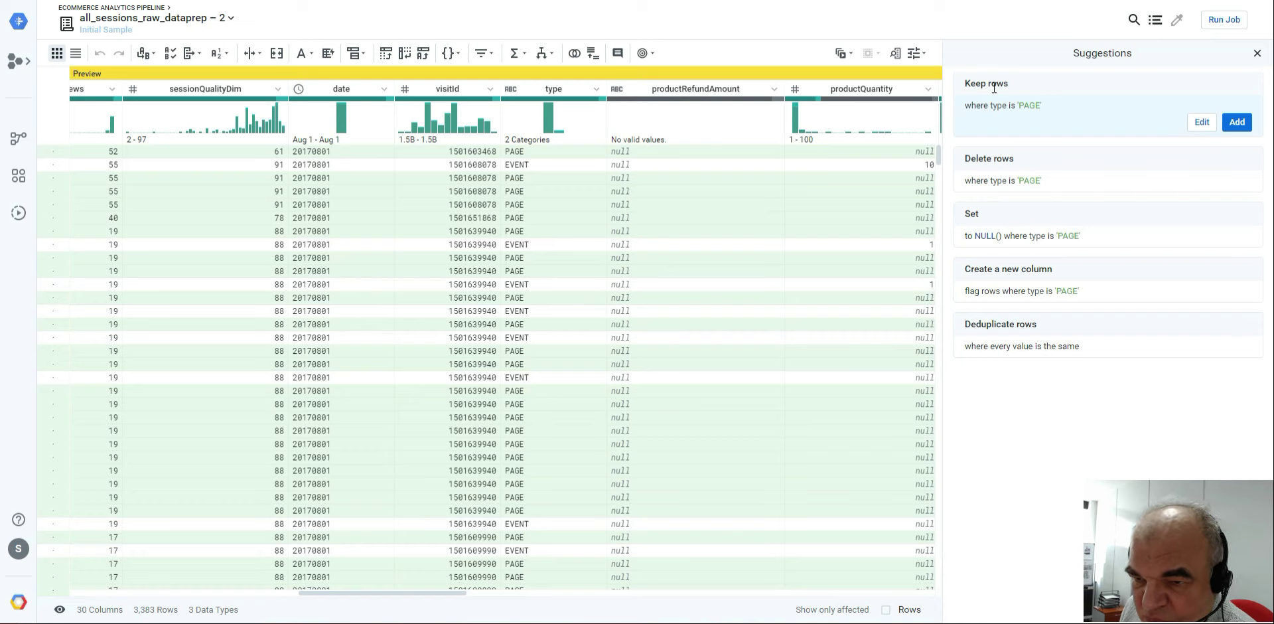
click(1239, 124)
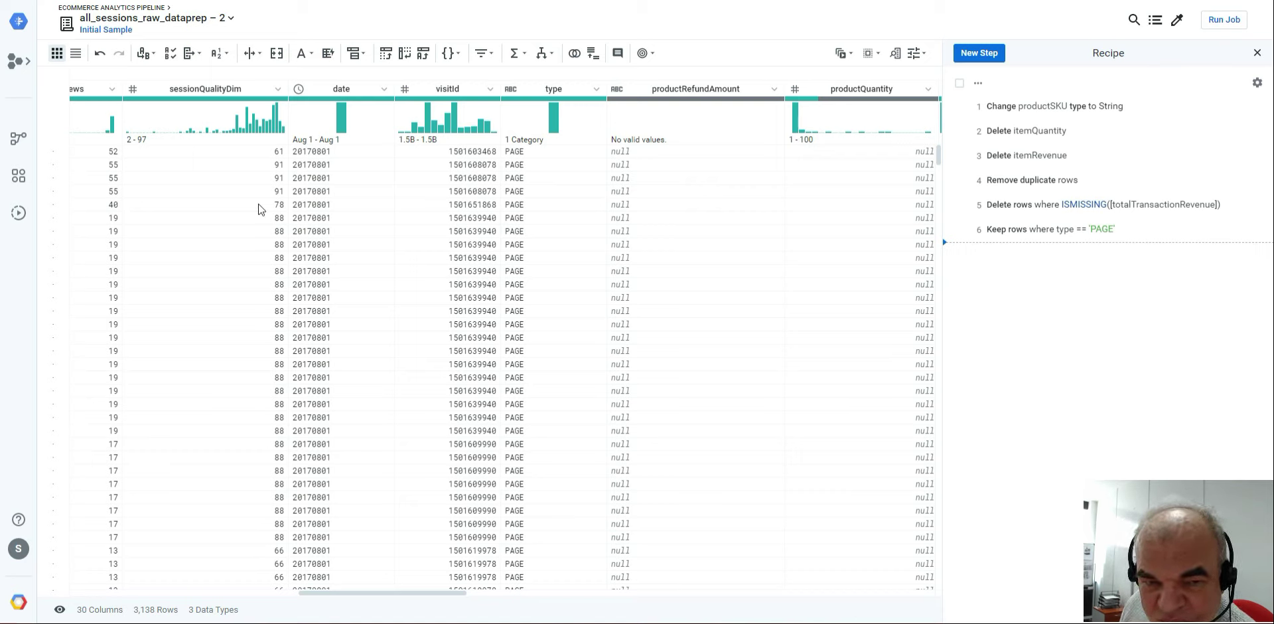
Set up a merge of the fullVisitorId and visitId columns with '-' as the separator
click(276, 55)
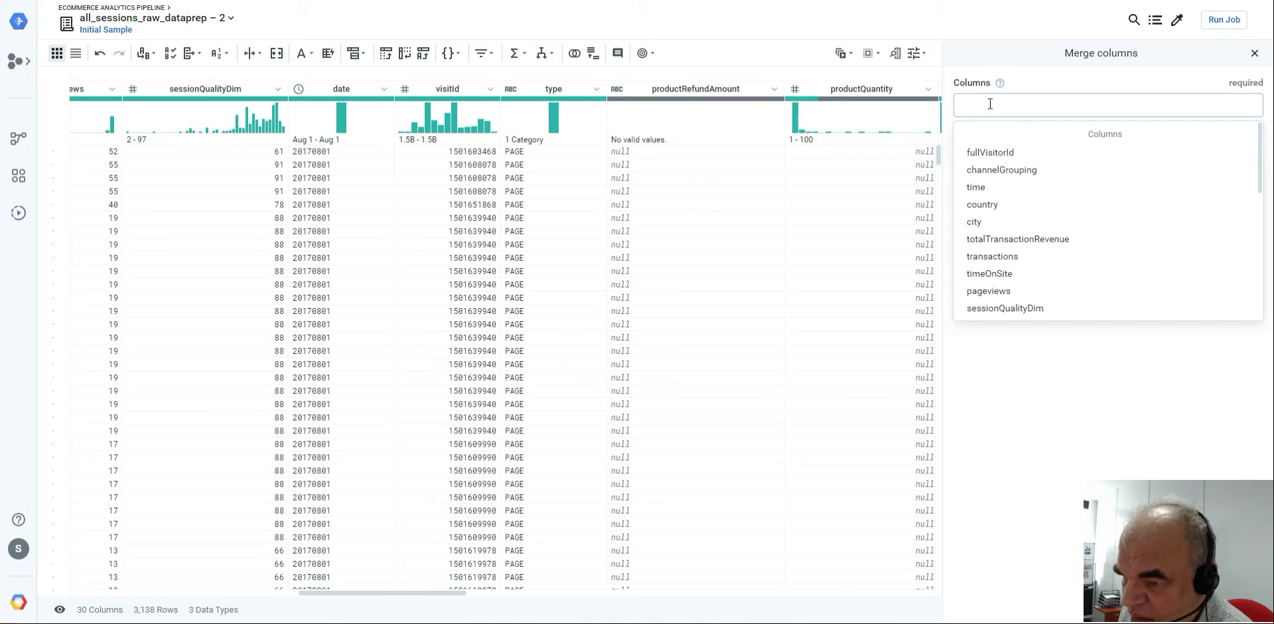
text(full)
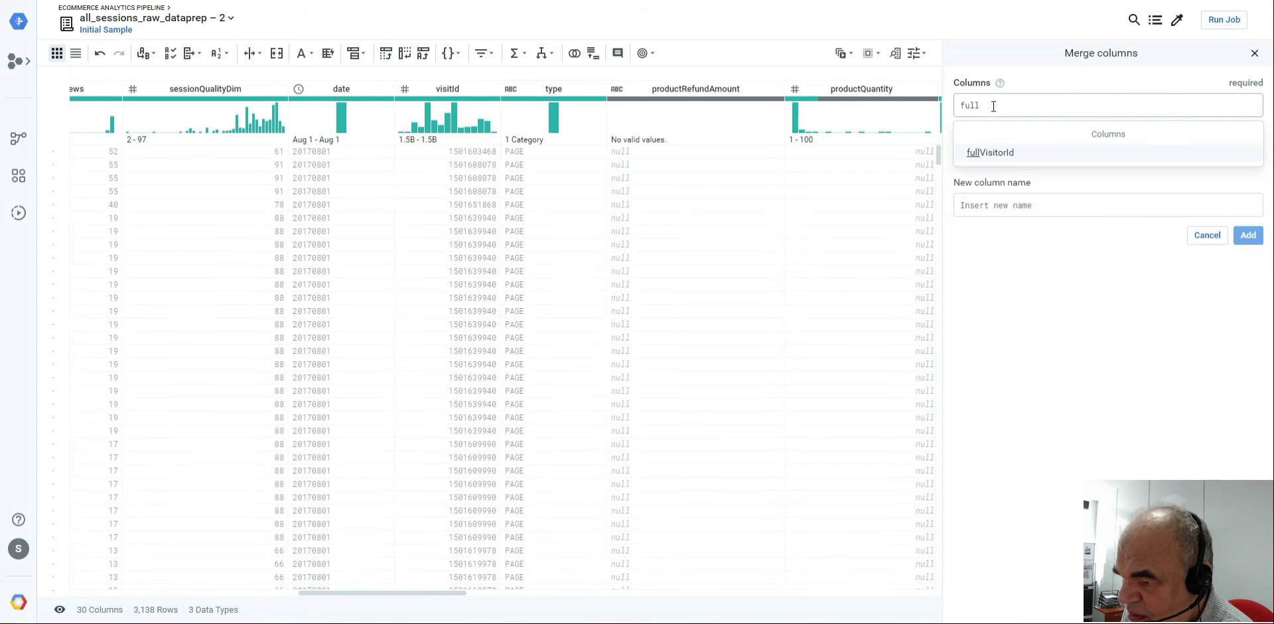
click(1001, 154)
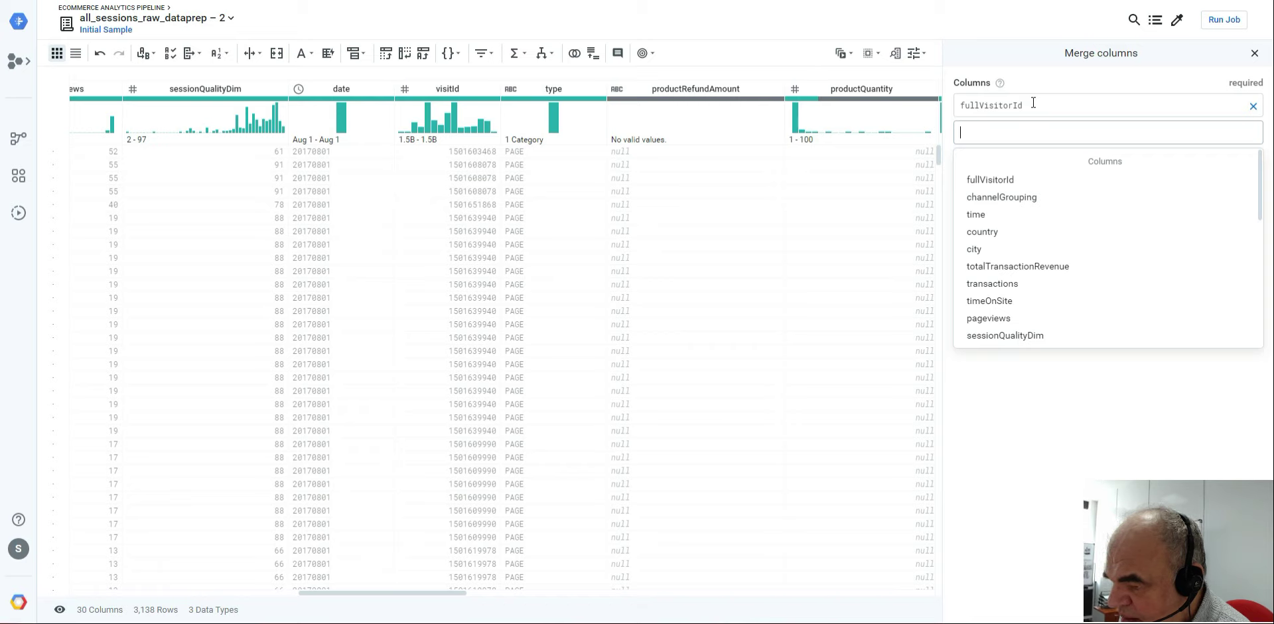
text(visi)
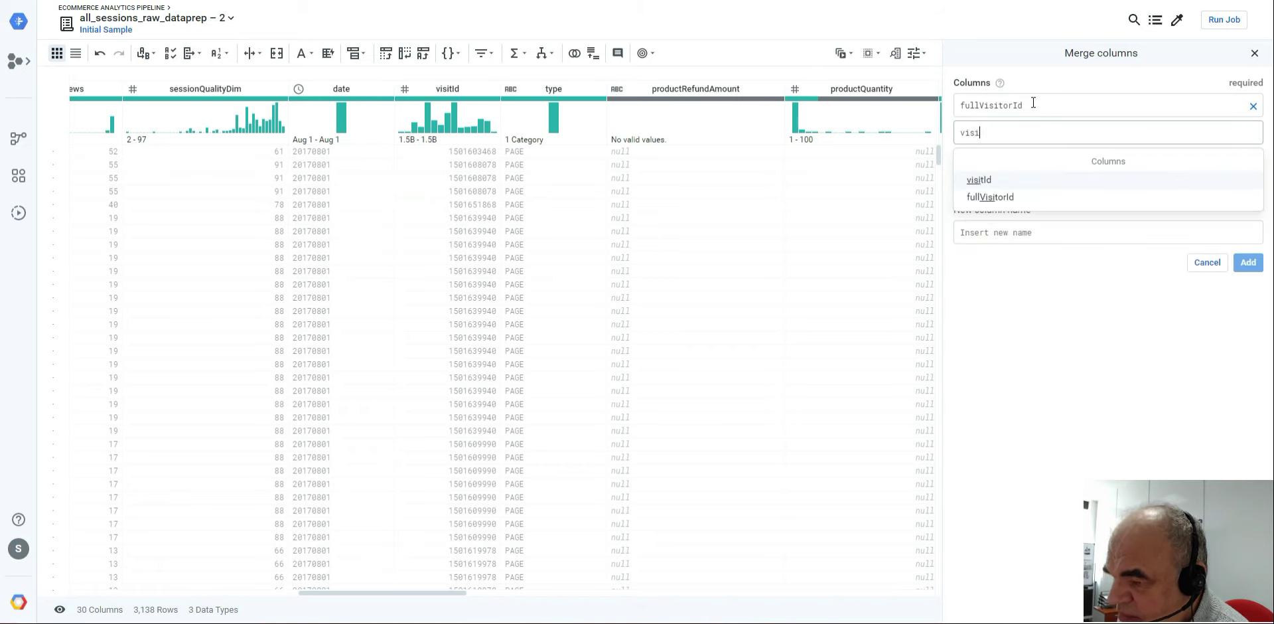
click(978, 180)
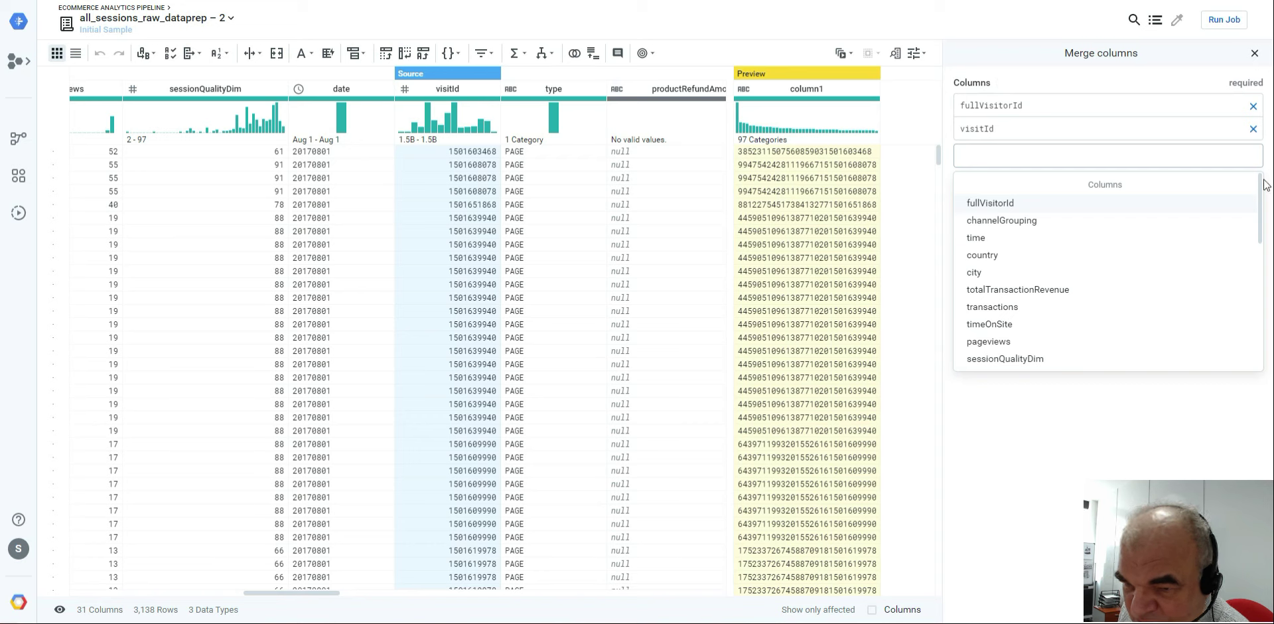
click(1200, 436)
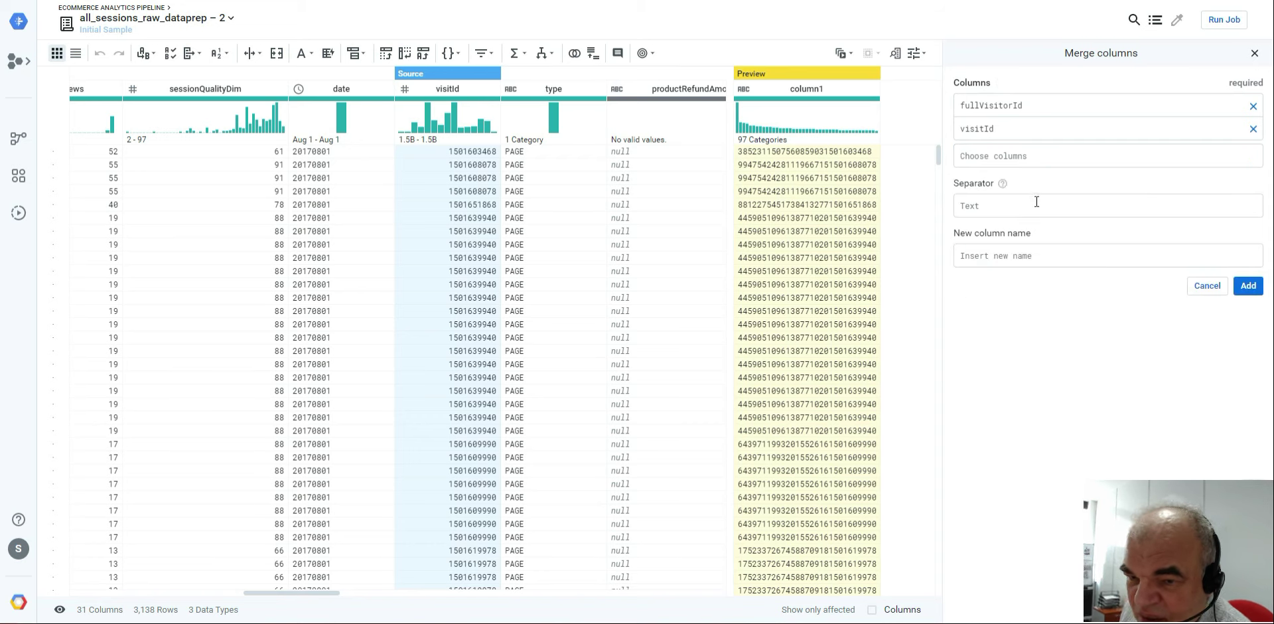
click(1000, 209)
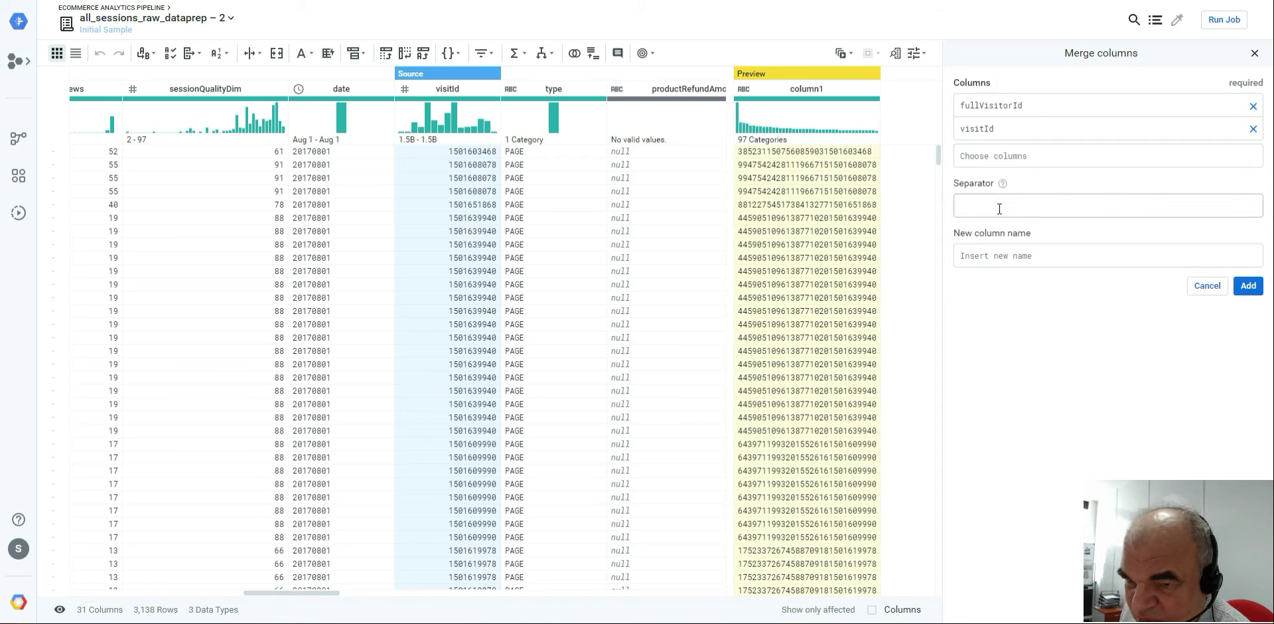
text(-)
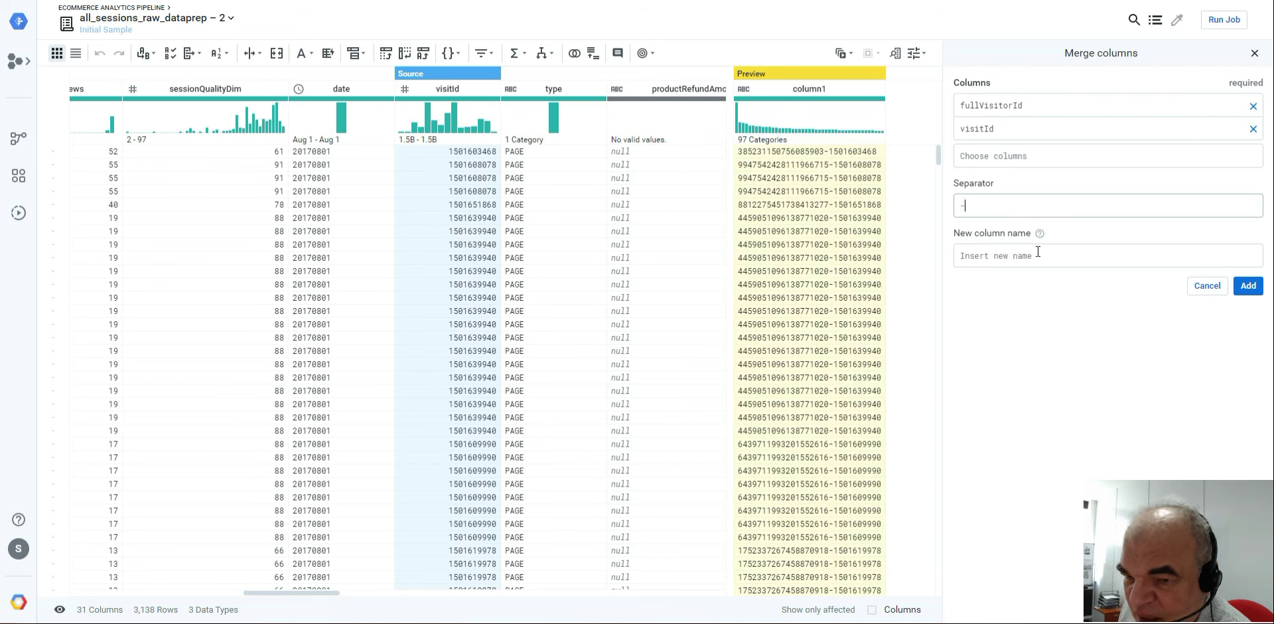
Name the merged column unique_session_id and add the merge step to the recipe
click(1039, 257)
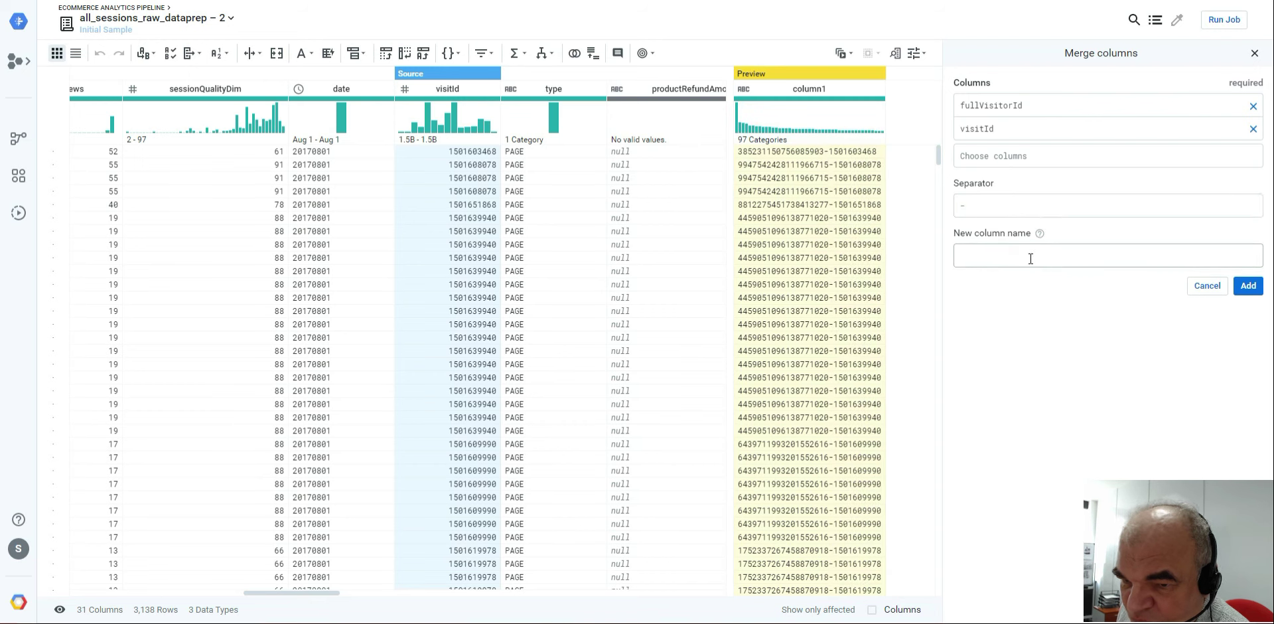
text(u)
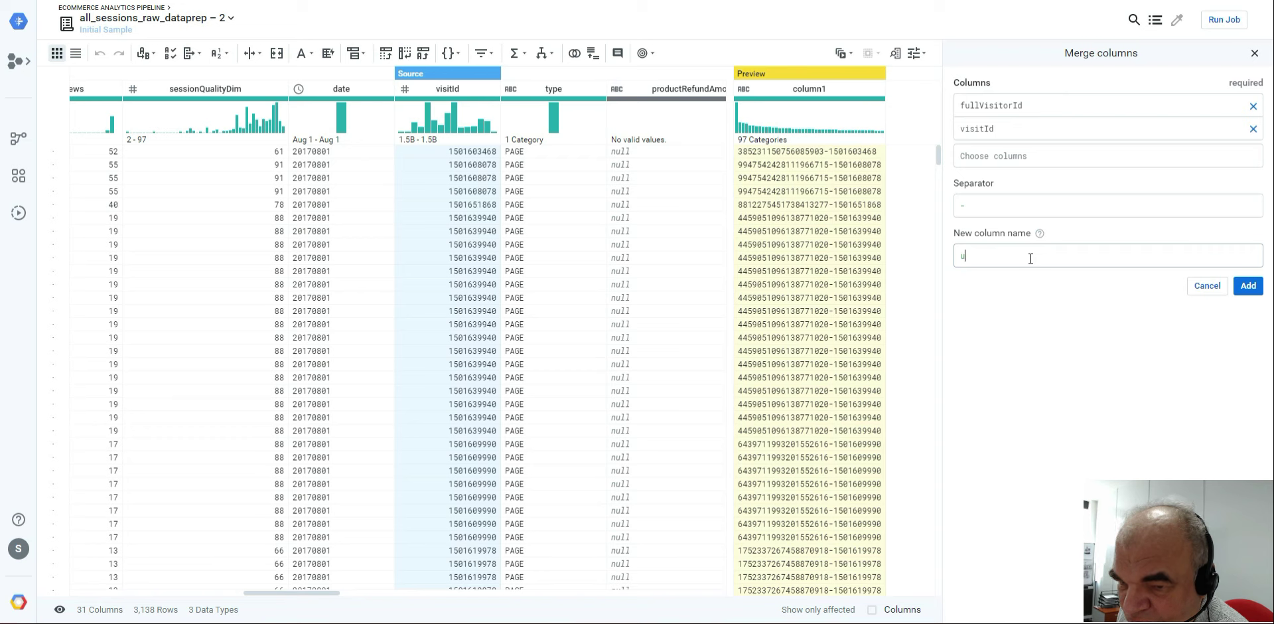
text(nique)
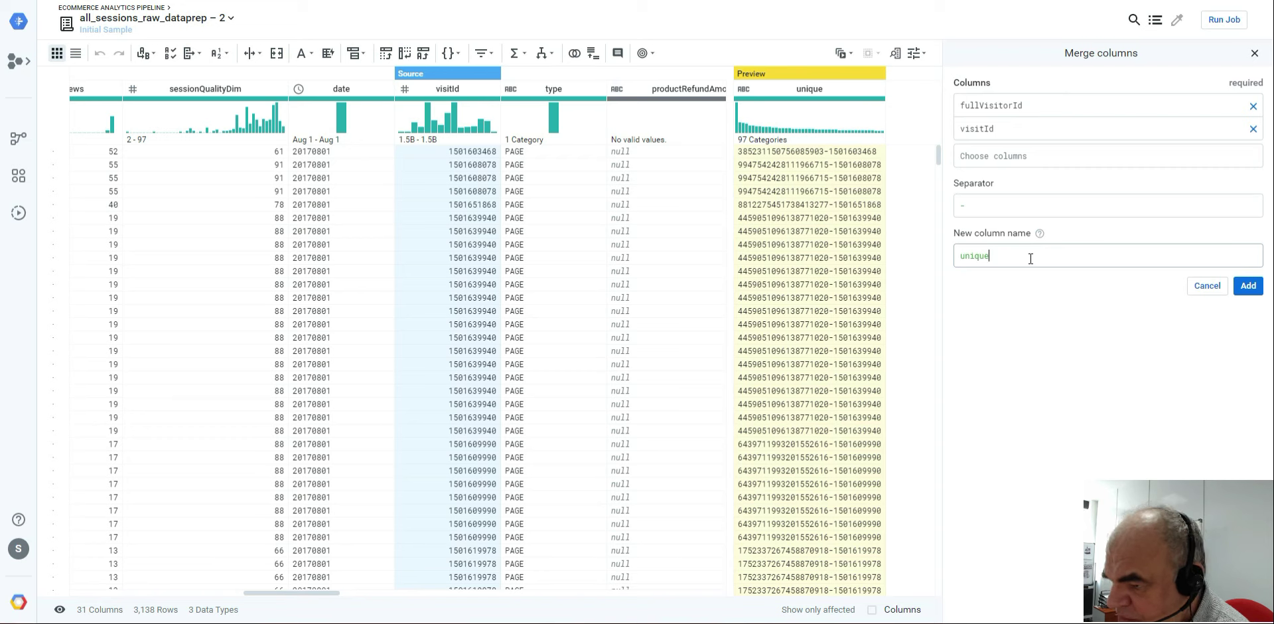
text(_)
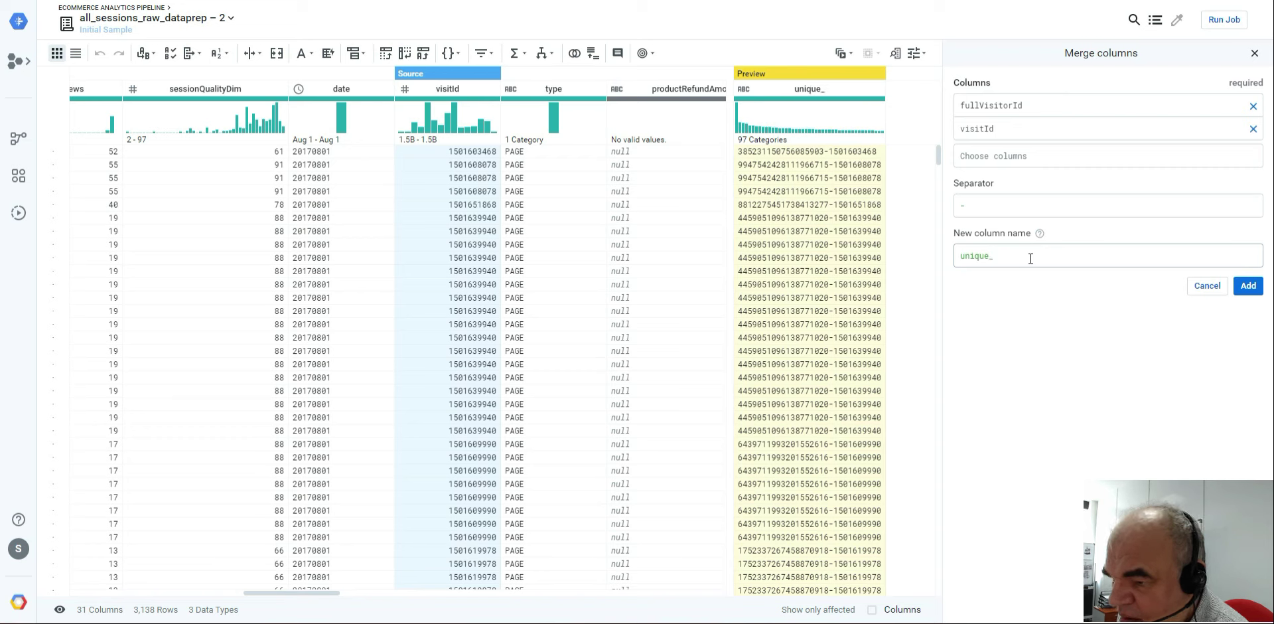
text(session)
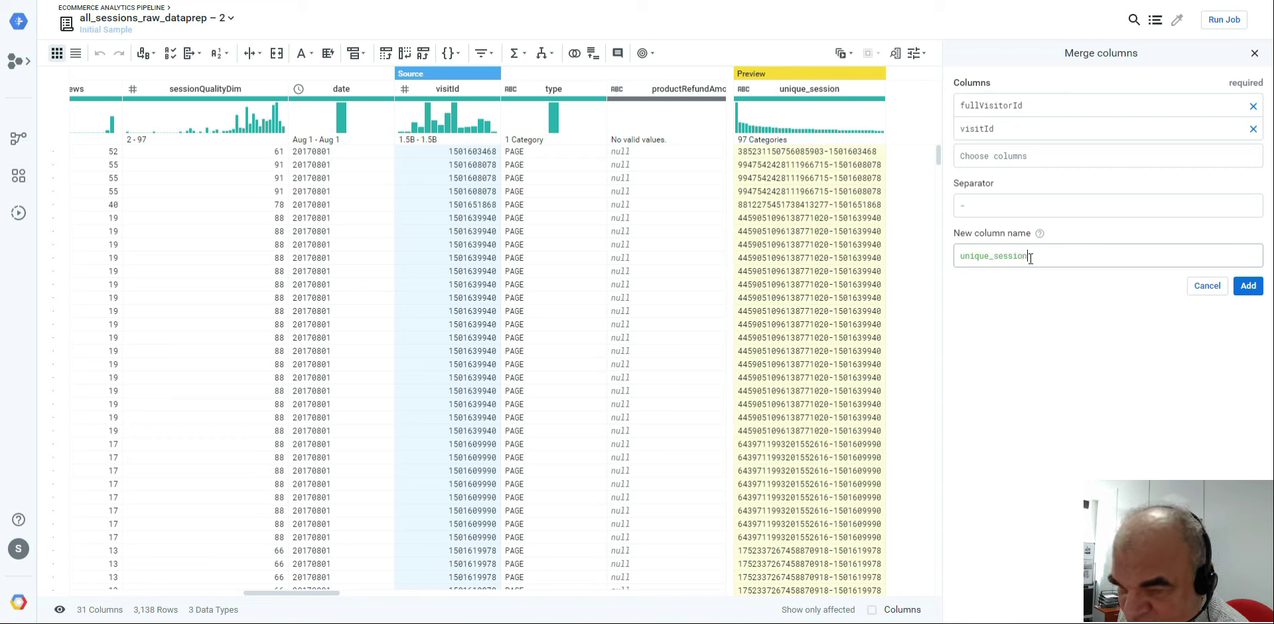
text(_id)
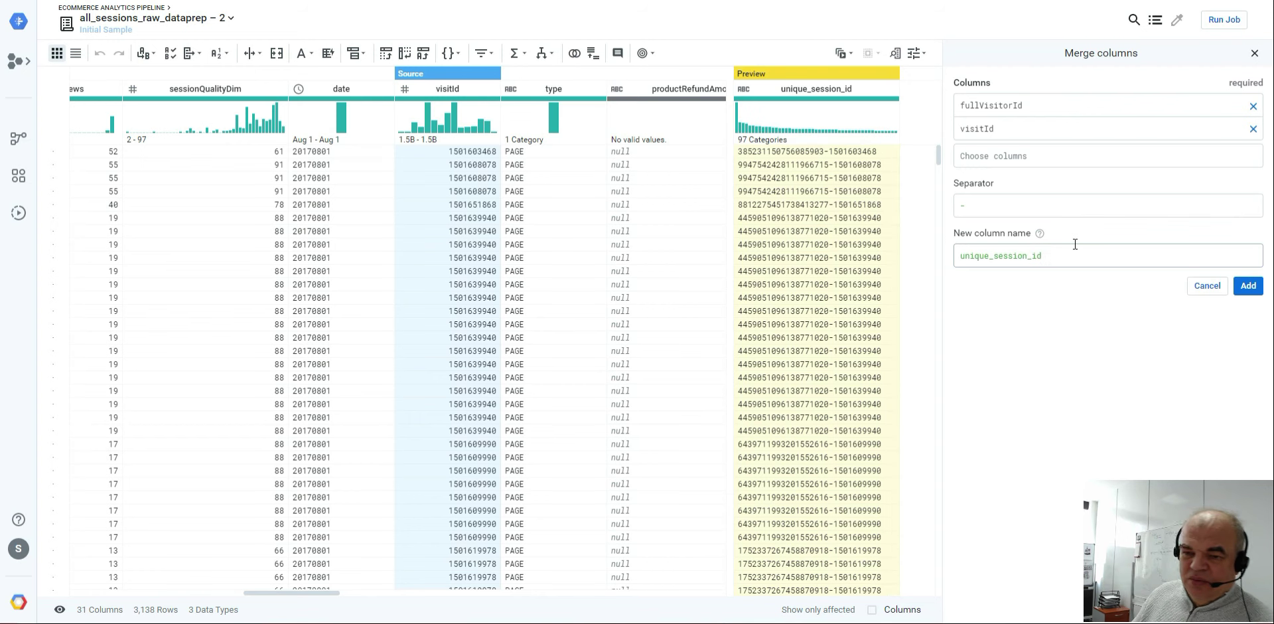
click(1249, 286)
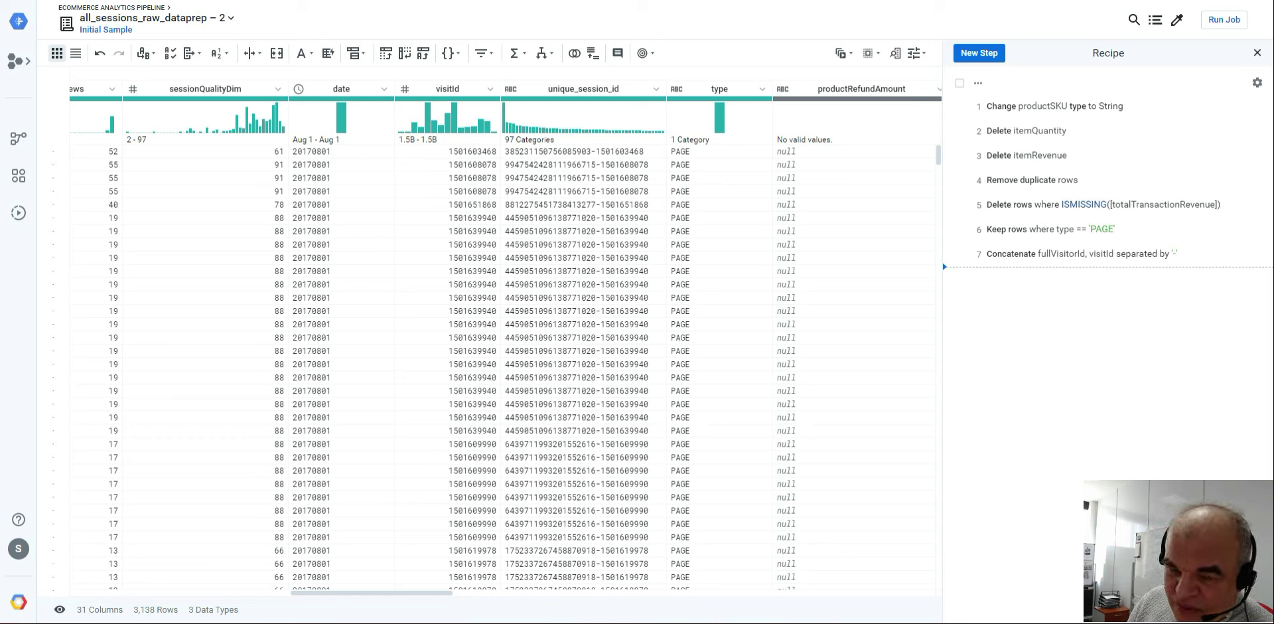
Start a conditional step of type Case on single column that evaluates eCommerceAction_type
click(544, 54)
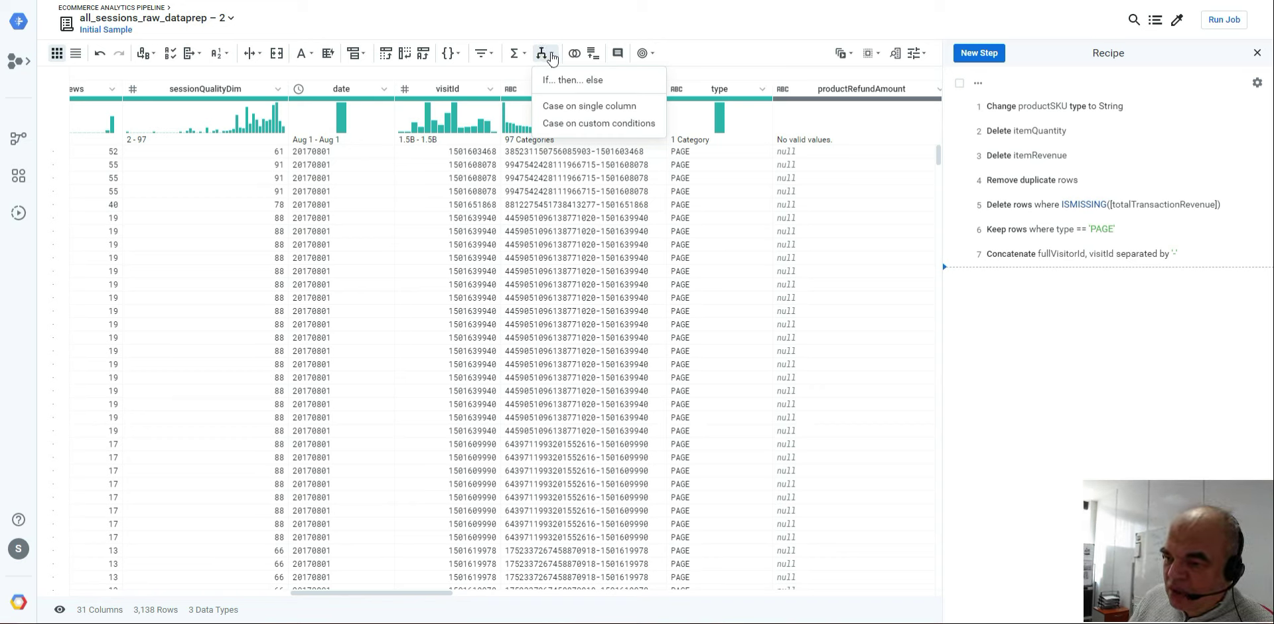
click(573, 110)
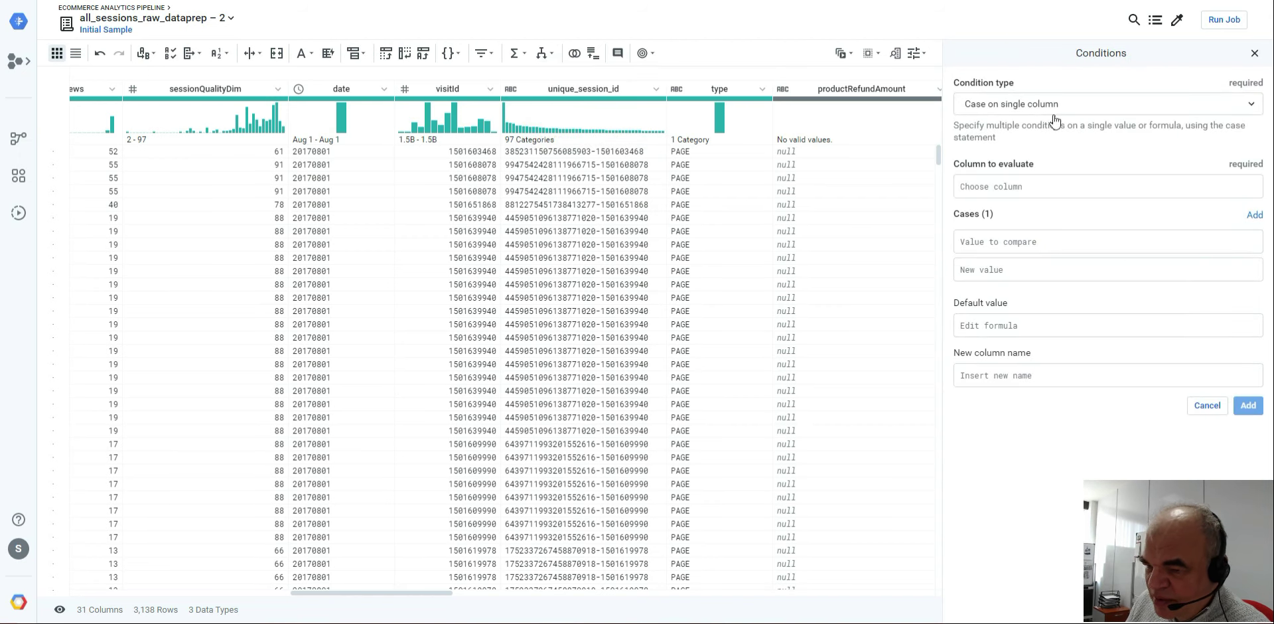
click(1007, 187)
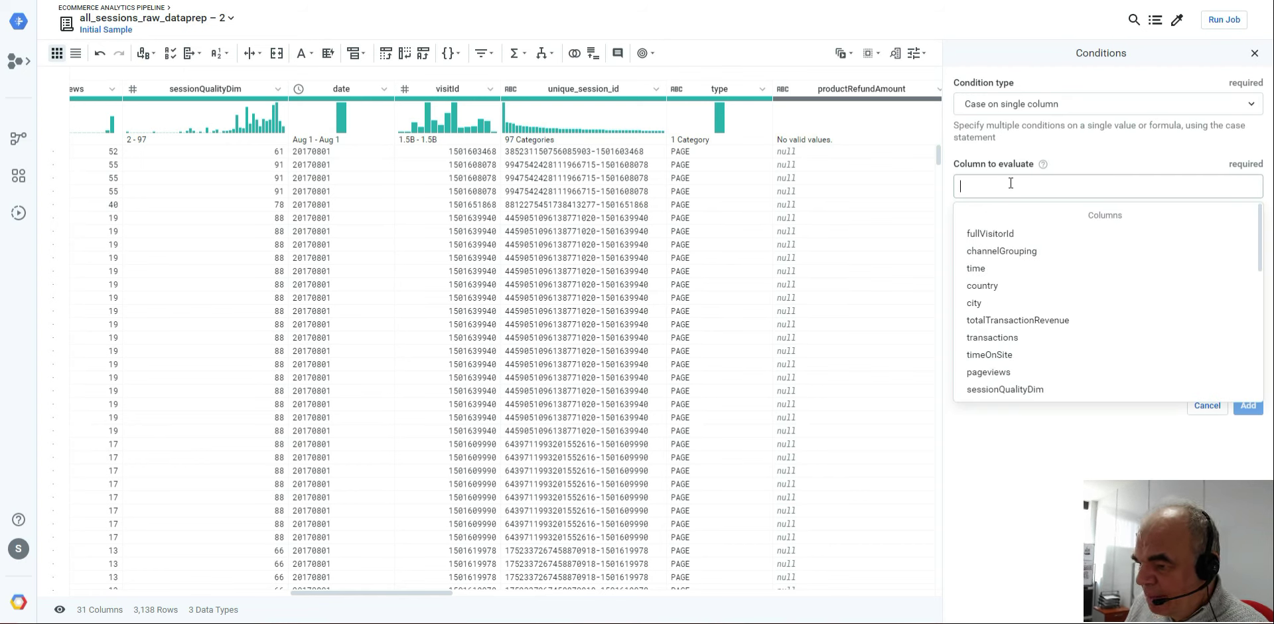
text(ec)
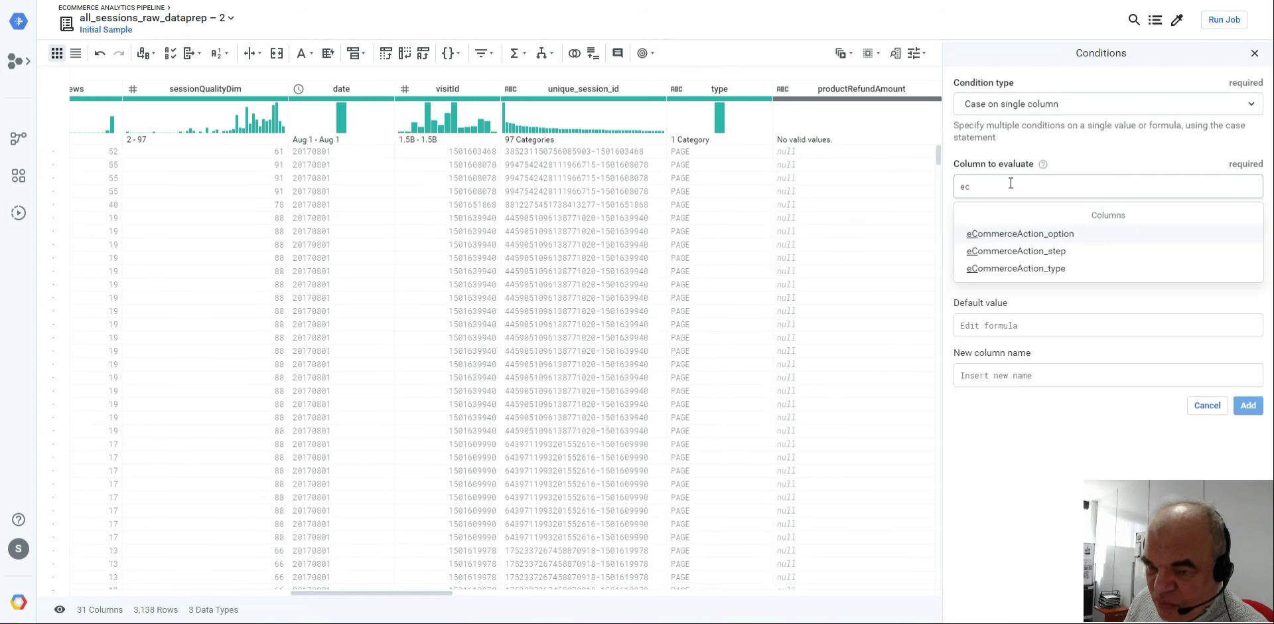
click(1025, 268)
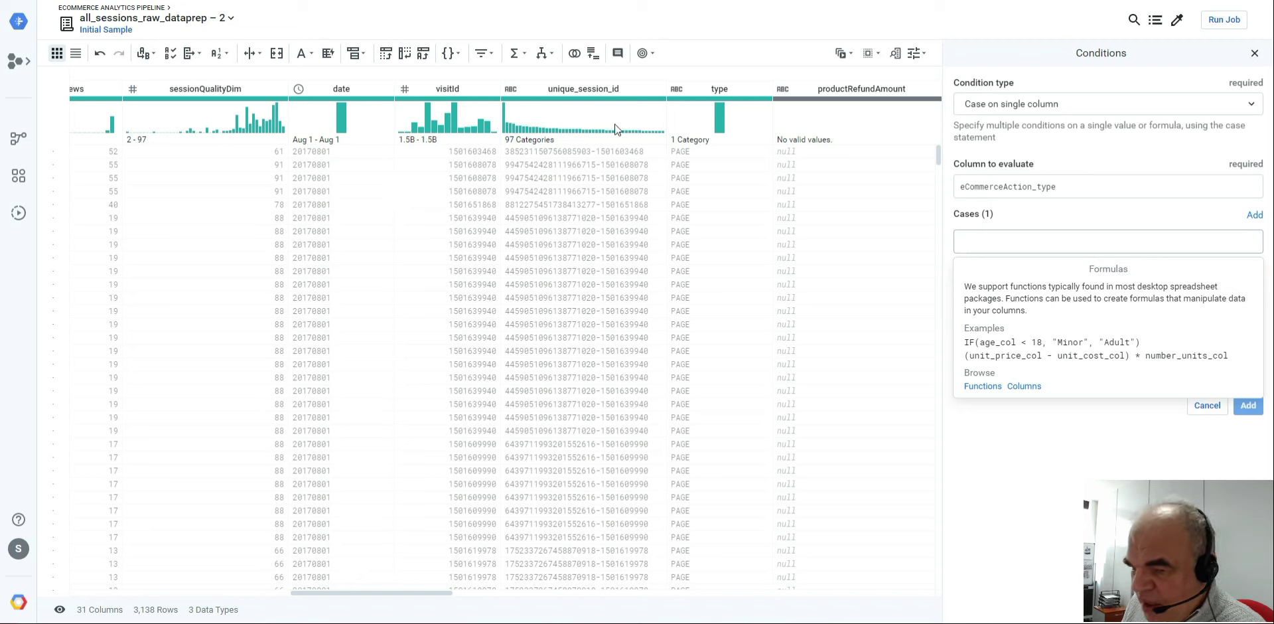
Expand the eCommerceAction_type condition to nine cases
click(1254, 216)
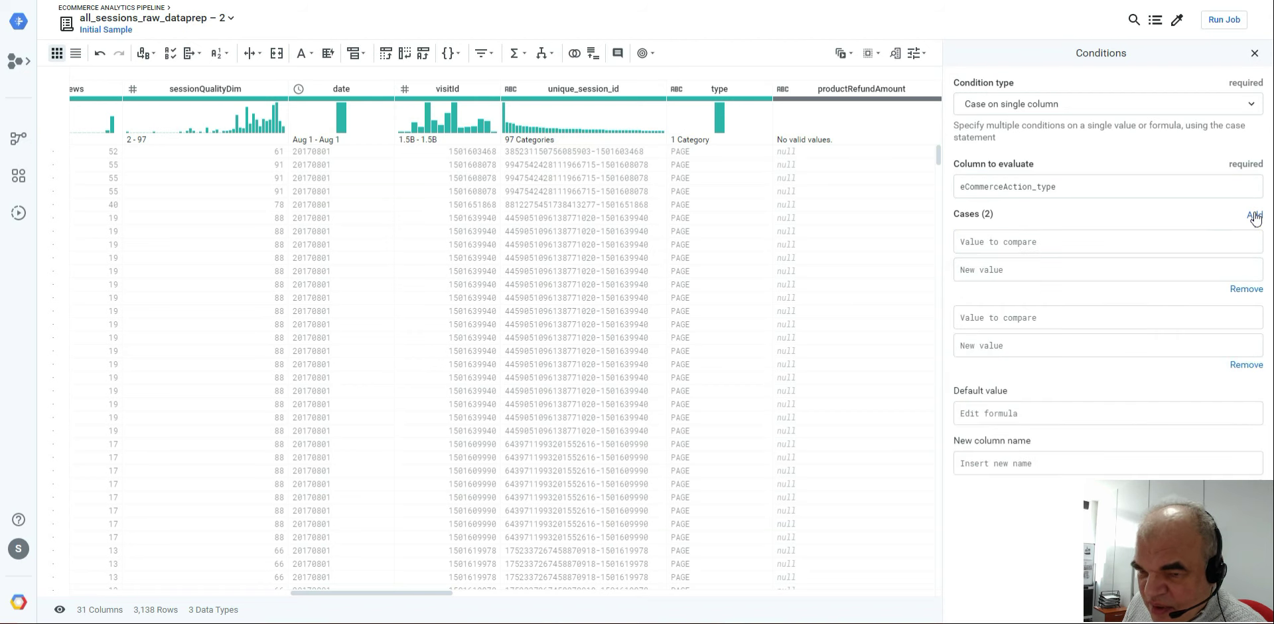
click(1254, 216)
click(1254, 216)
click(1254, 216)
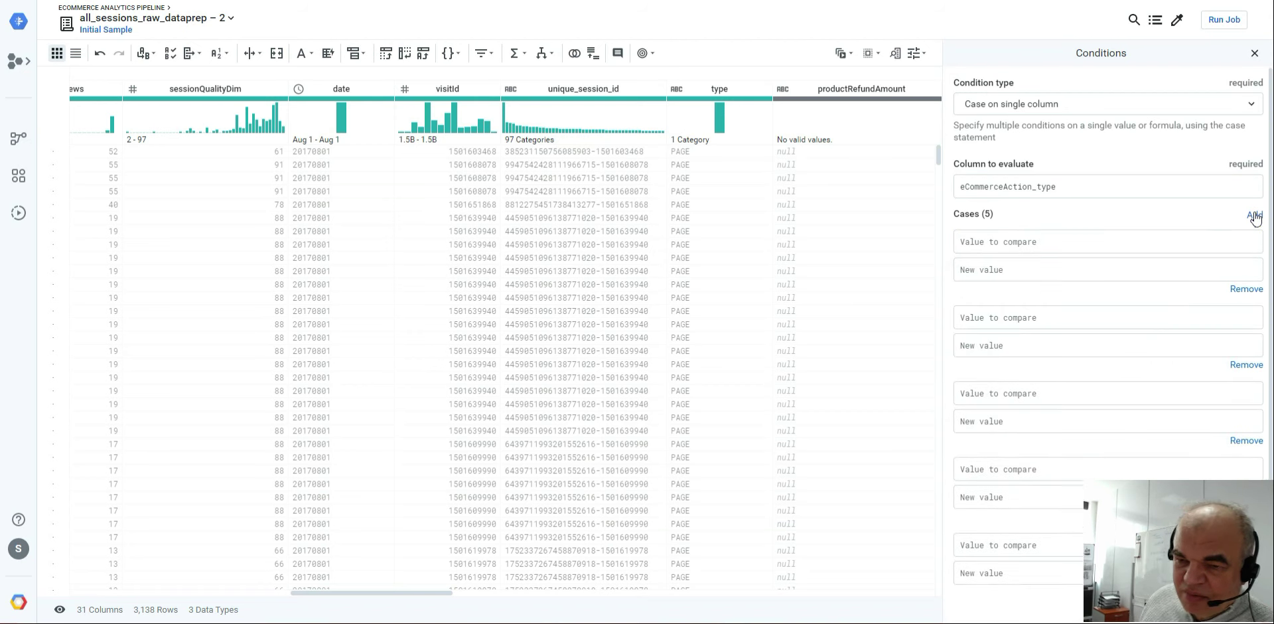
click(1254, 216)
click(1255, 216)
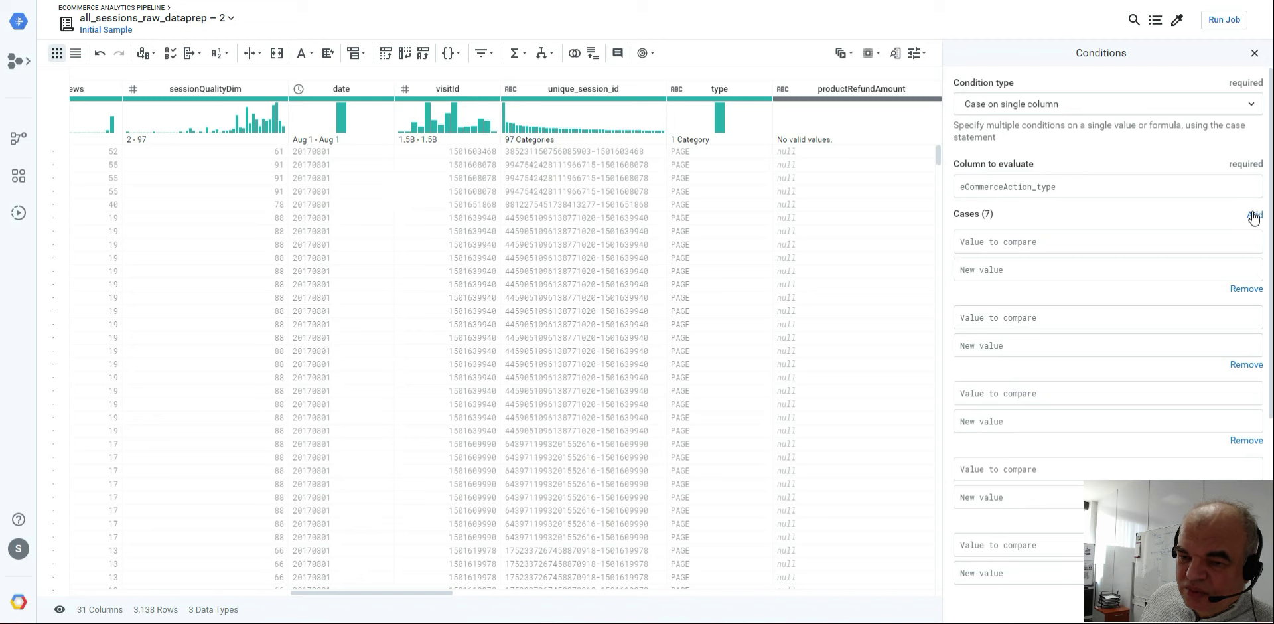
click(1254, 216)
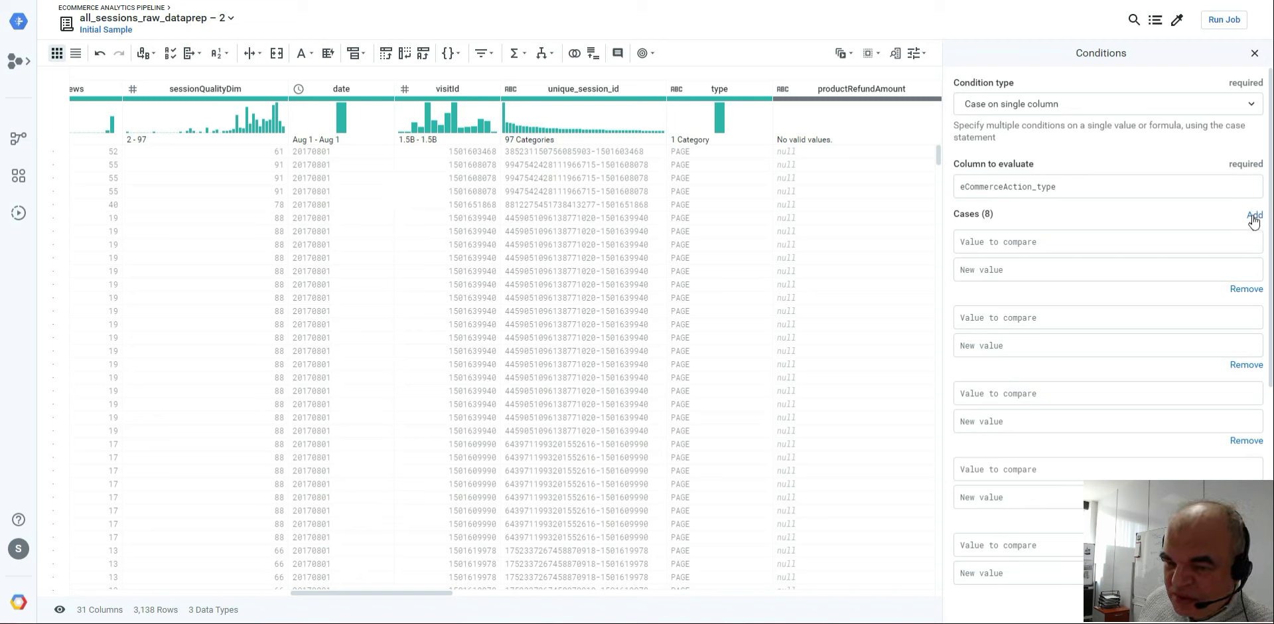
click(1254, 216)
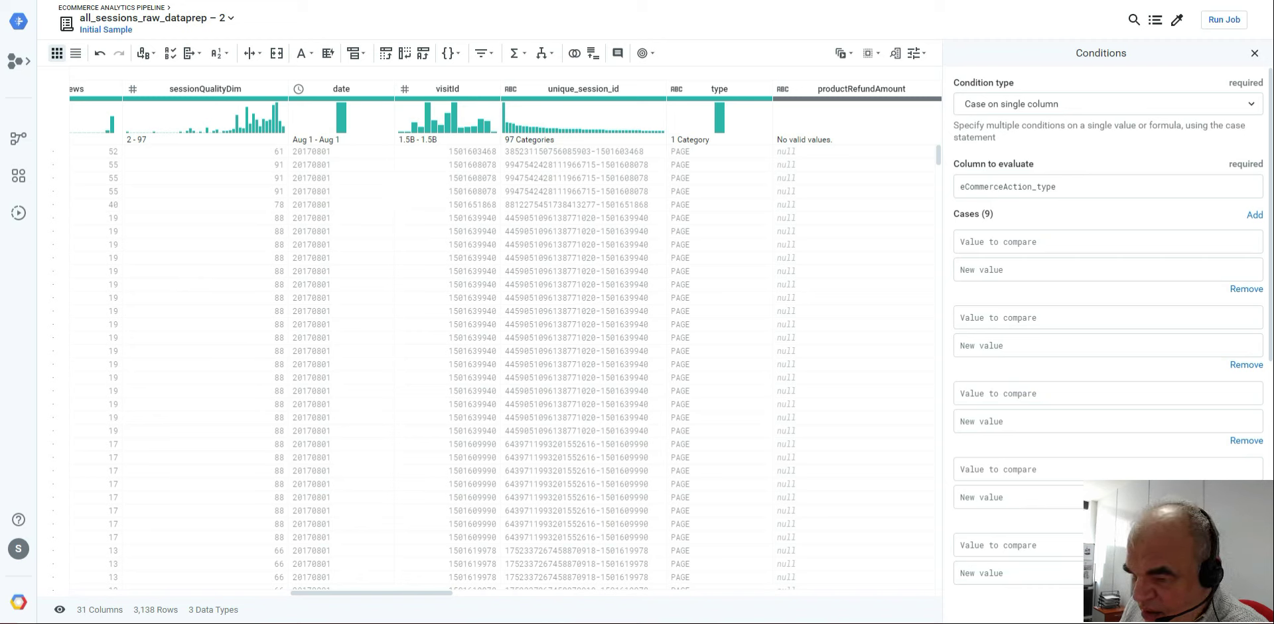
Fill in the first case so that the value 0 maps to the new value 'Unknown'
click(985, 245)
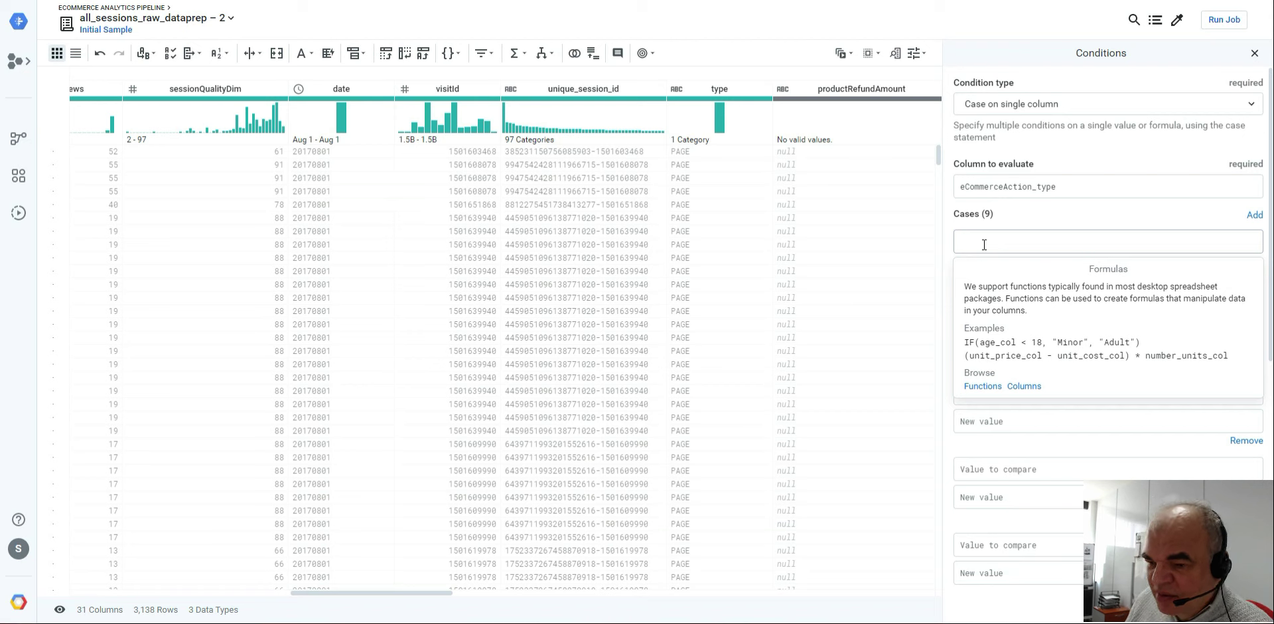
text(0)
key(Tab)
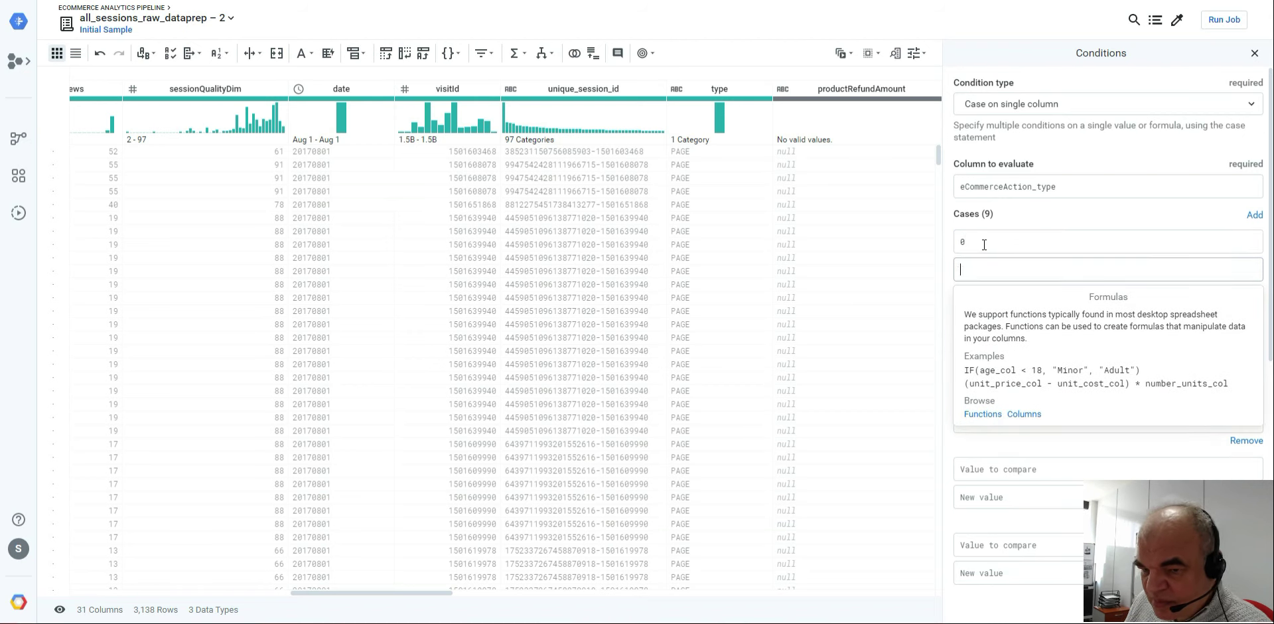
text(')
text(un)
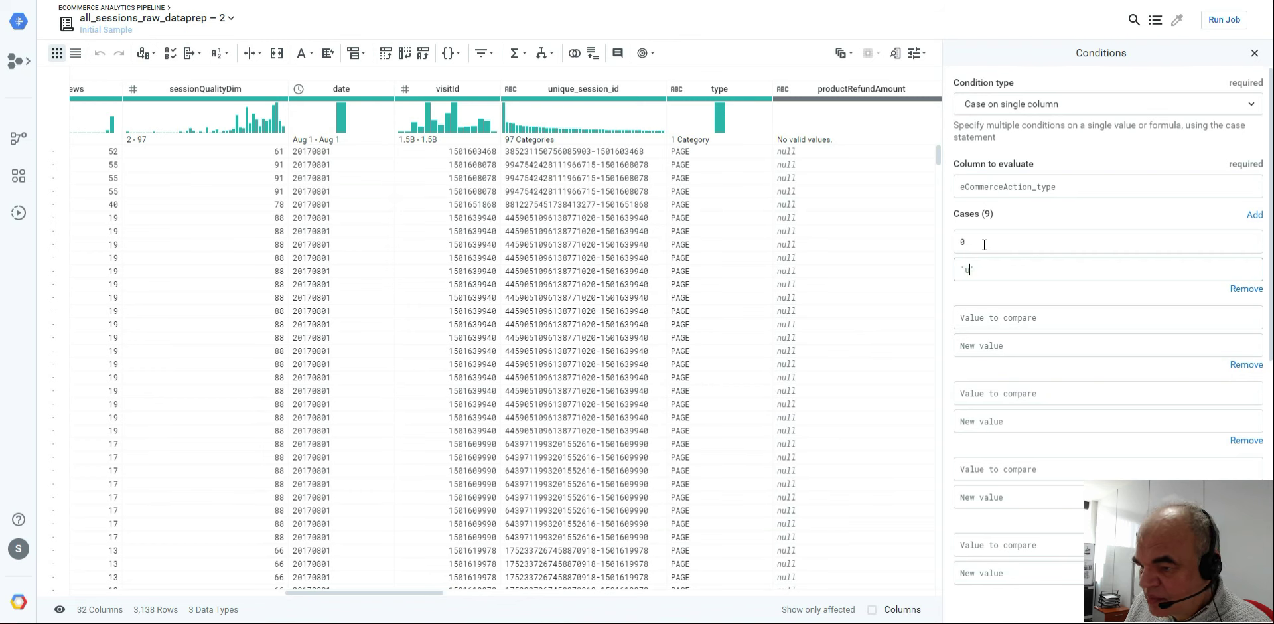
key(BackSpace)
key(BackSpace)
text(Unknow)
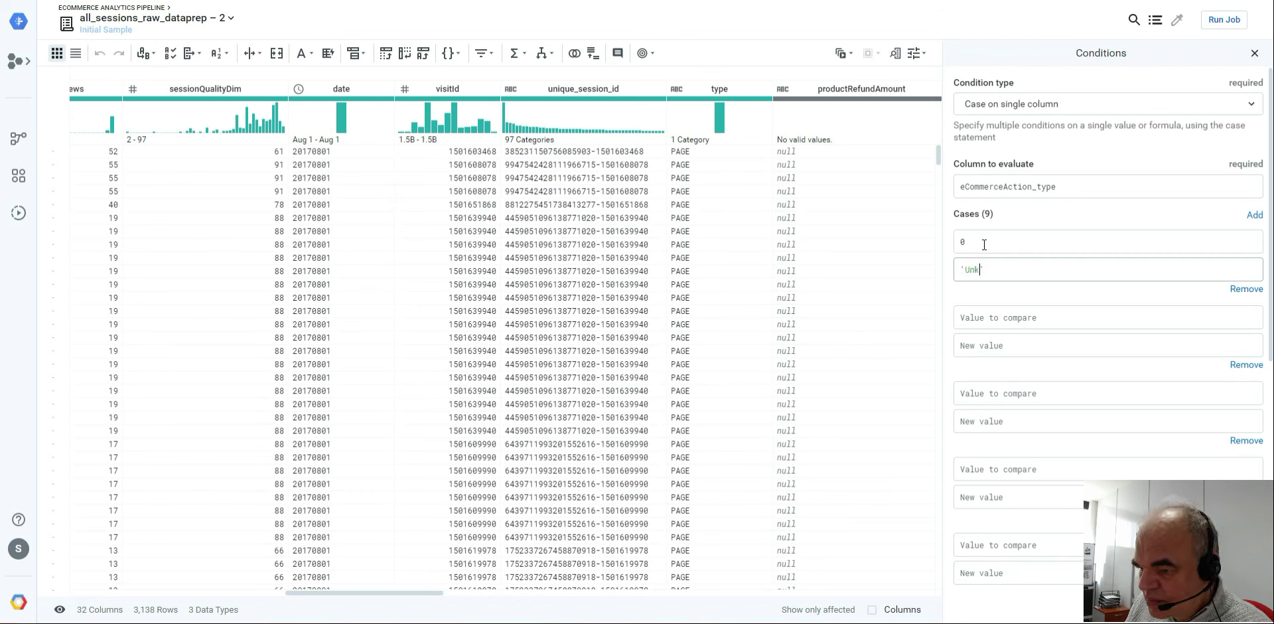
text(s)
key(BackSpace)
text(nown)
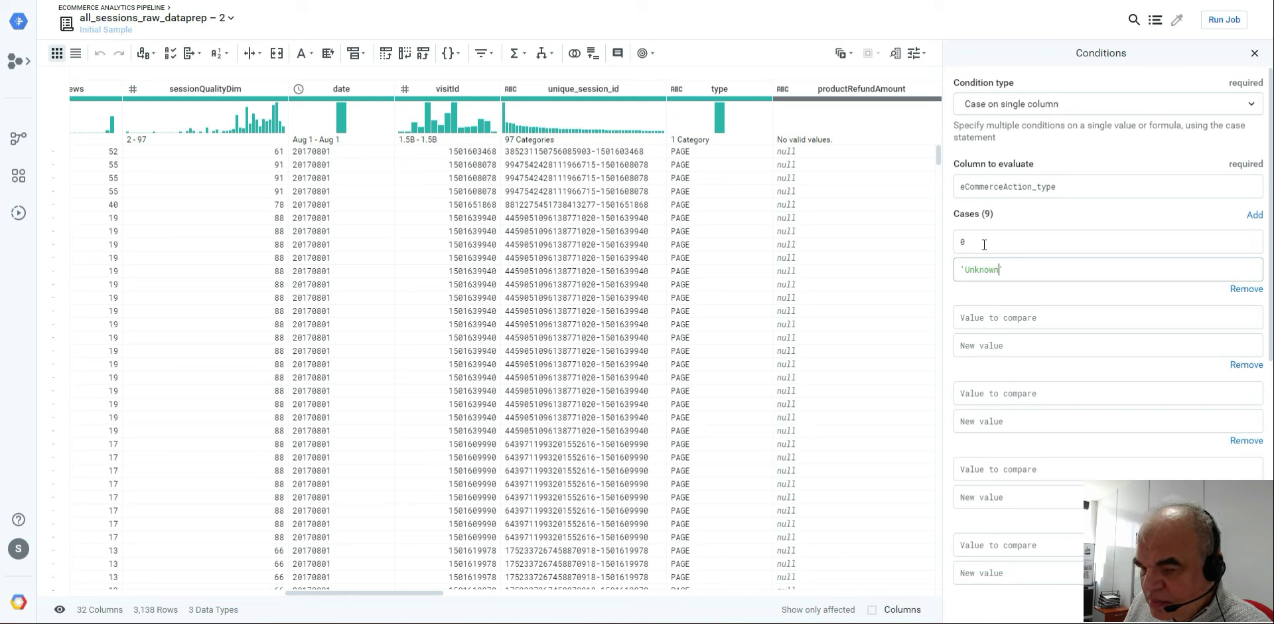
Fill in the second case so that the value 1 maps to the new value 'Click through of product lists'
key(Tab)
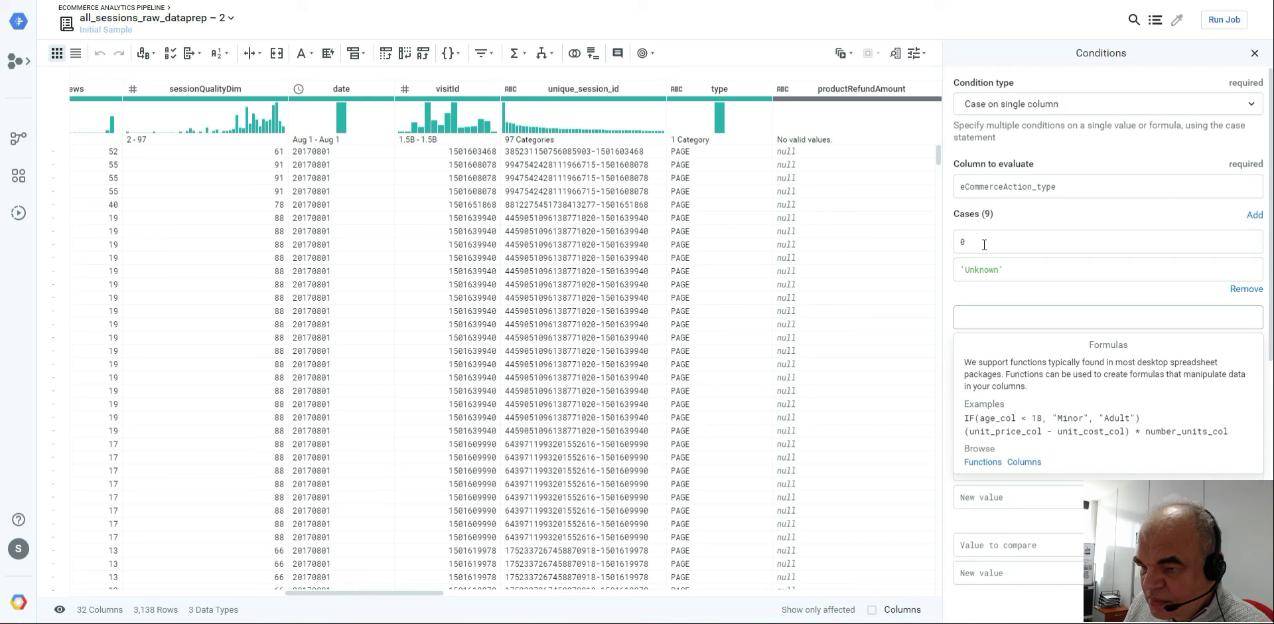
text(1)
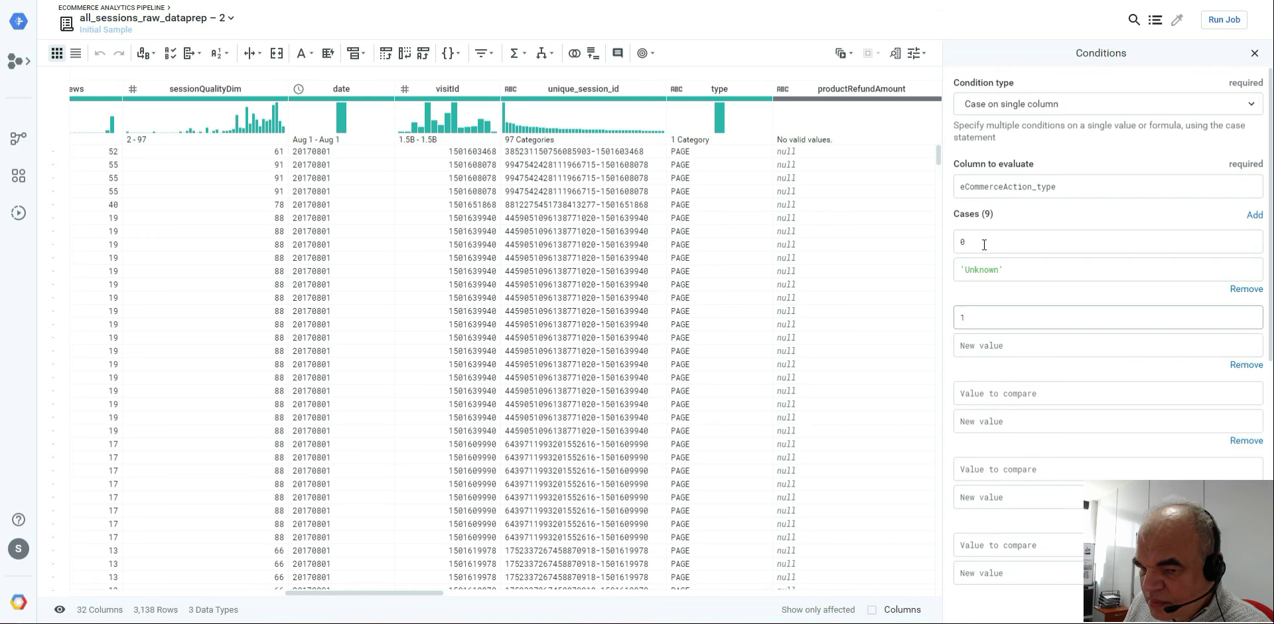
key(Tab)
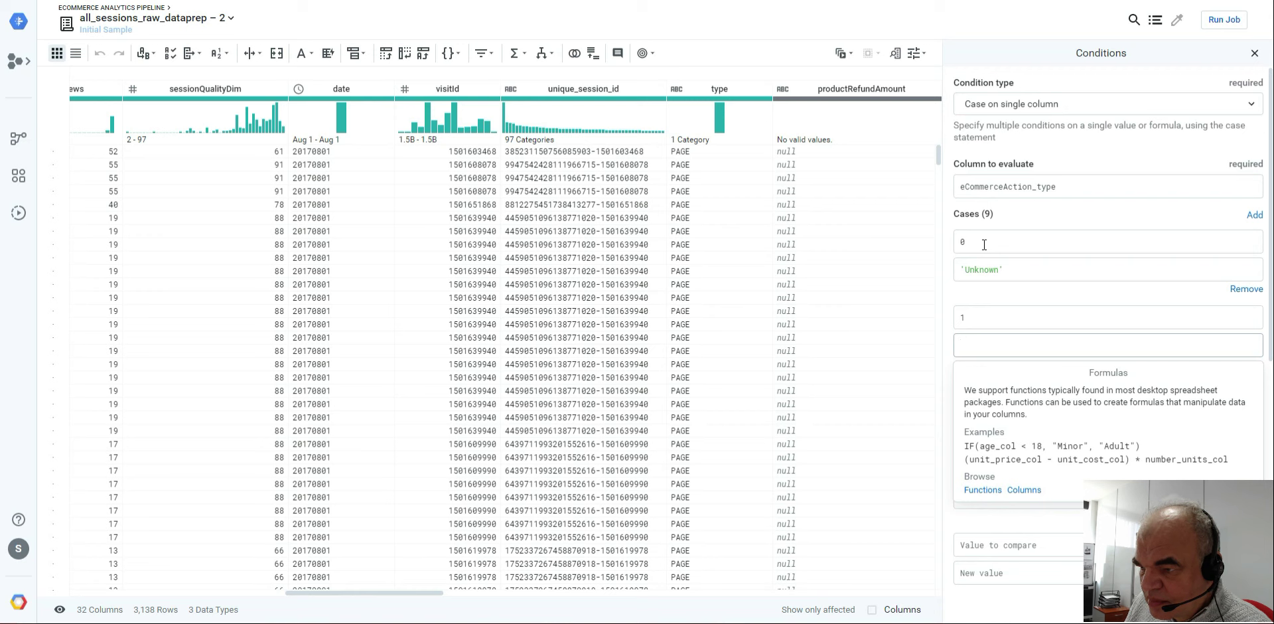
text('Click )
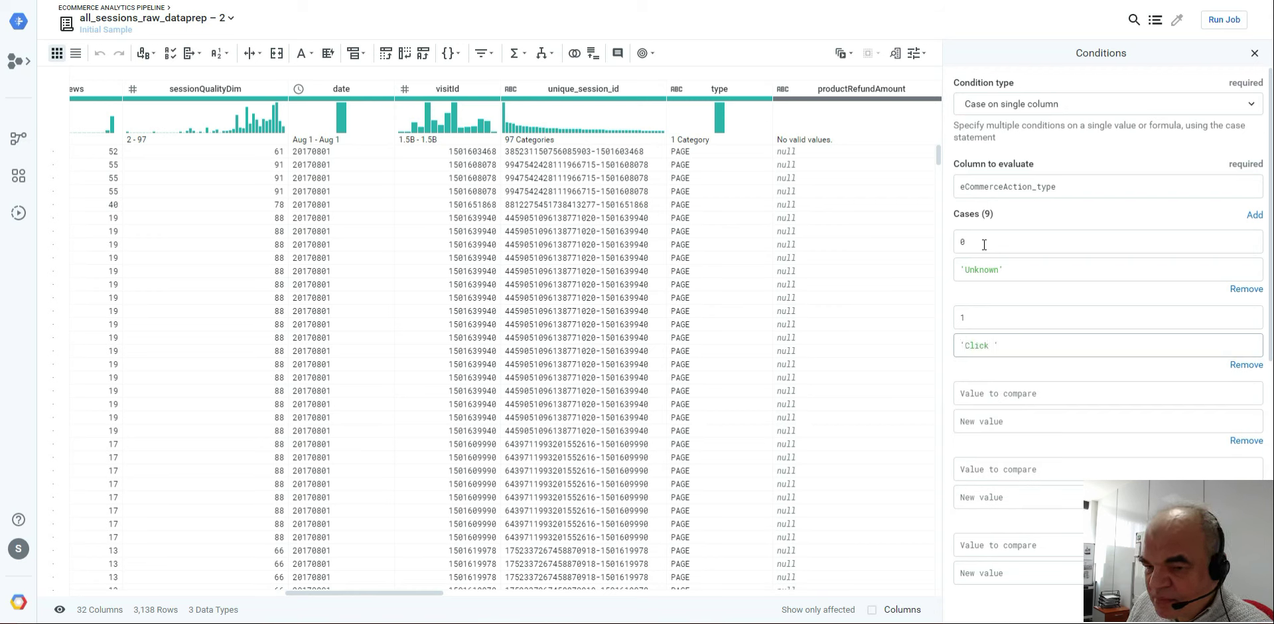
text(t)
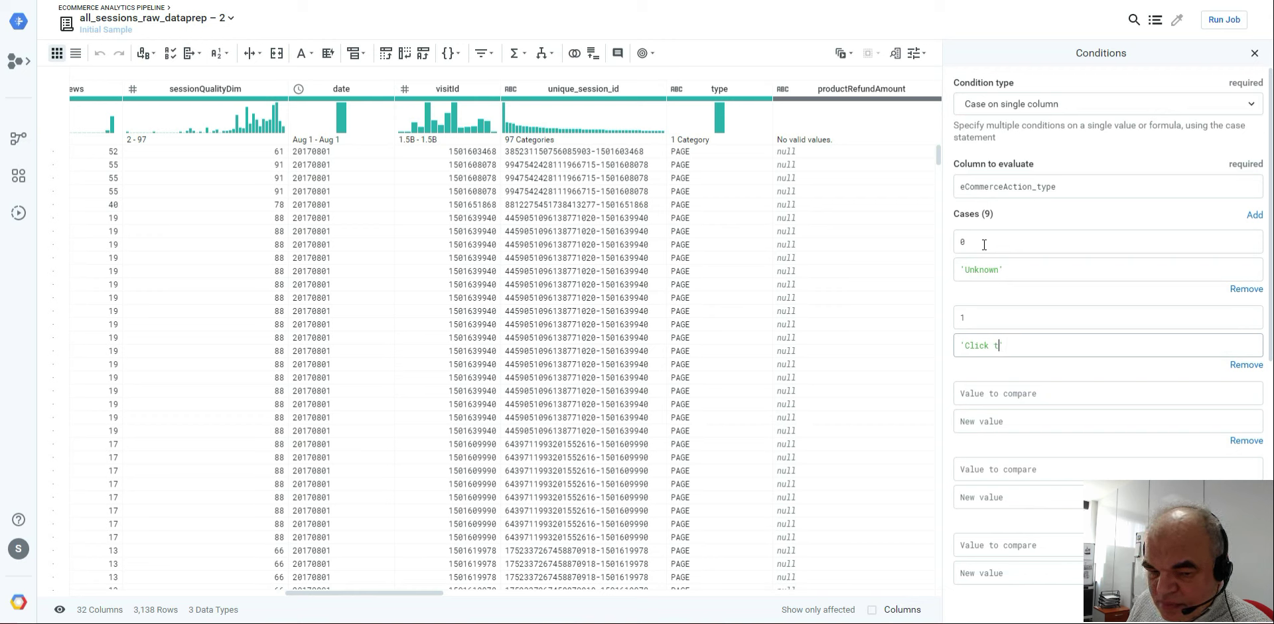
text(hrough )
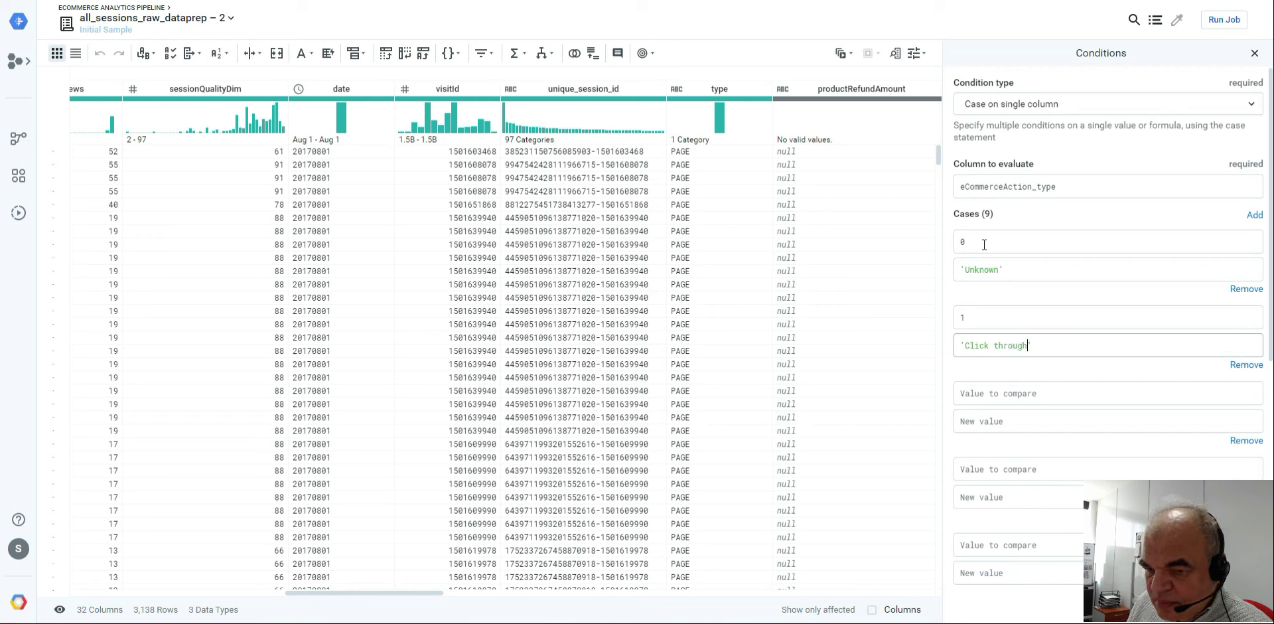
text(of pr)
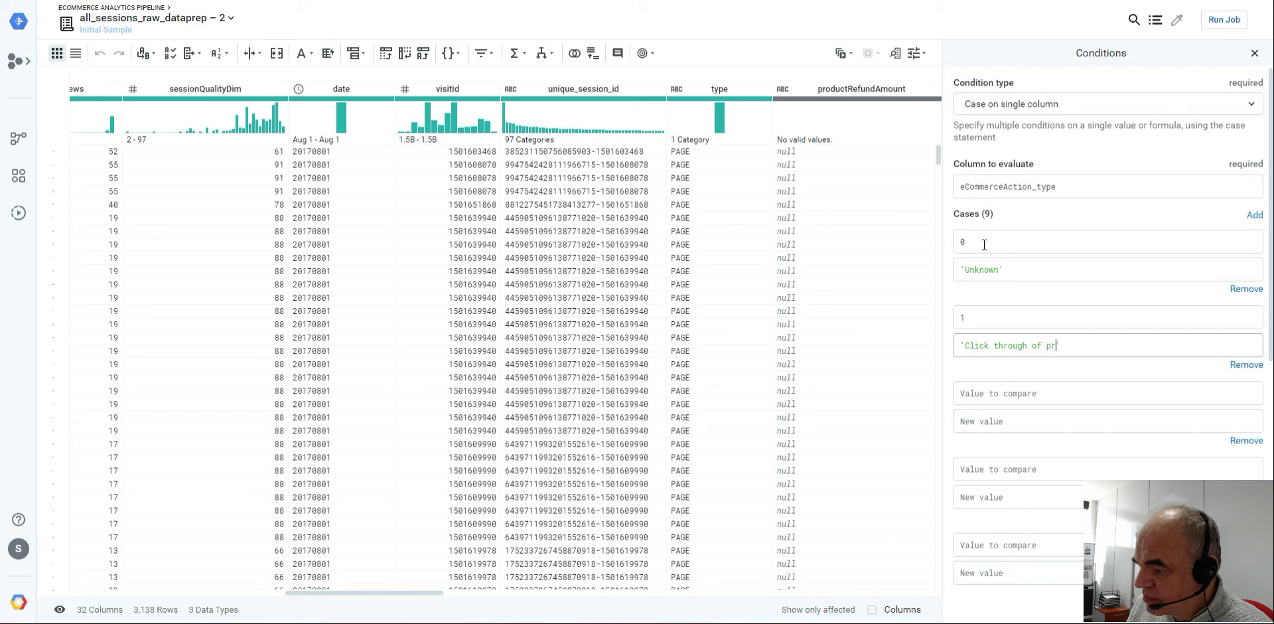
text(oduct lis)
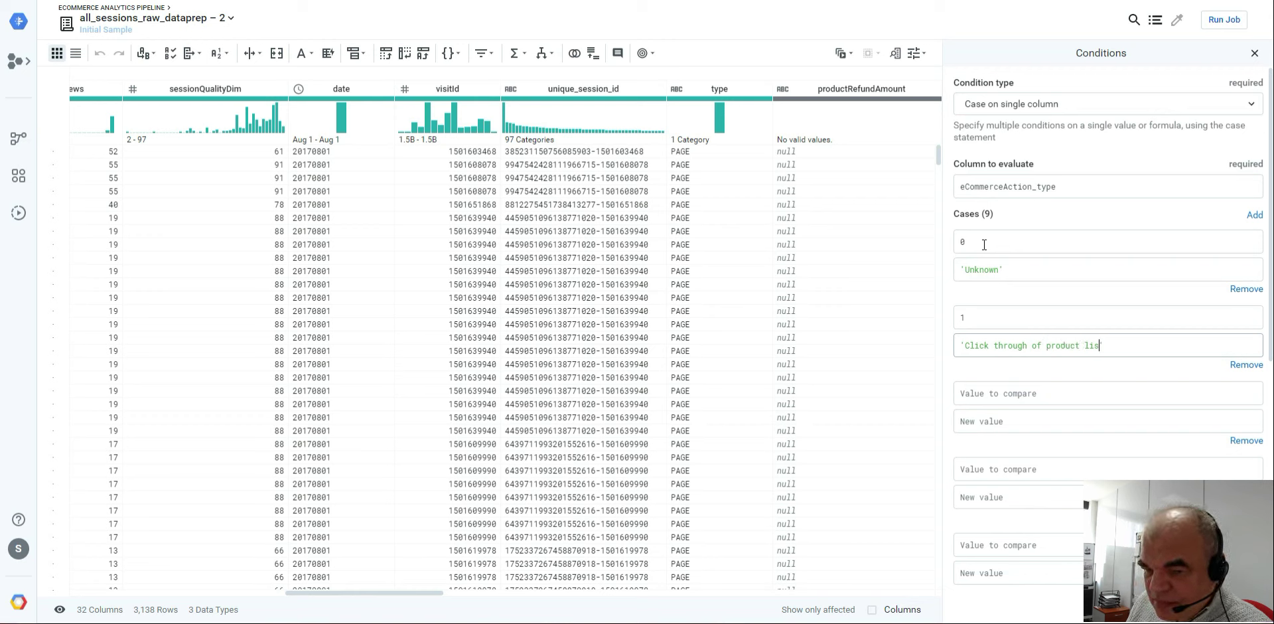
text(ts)
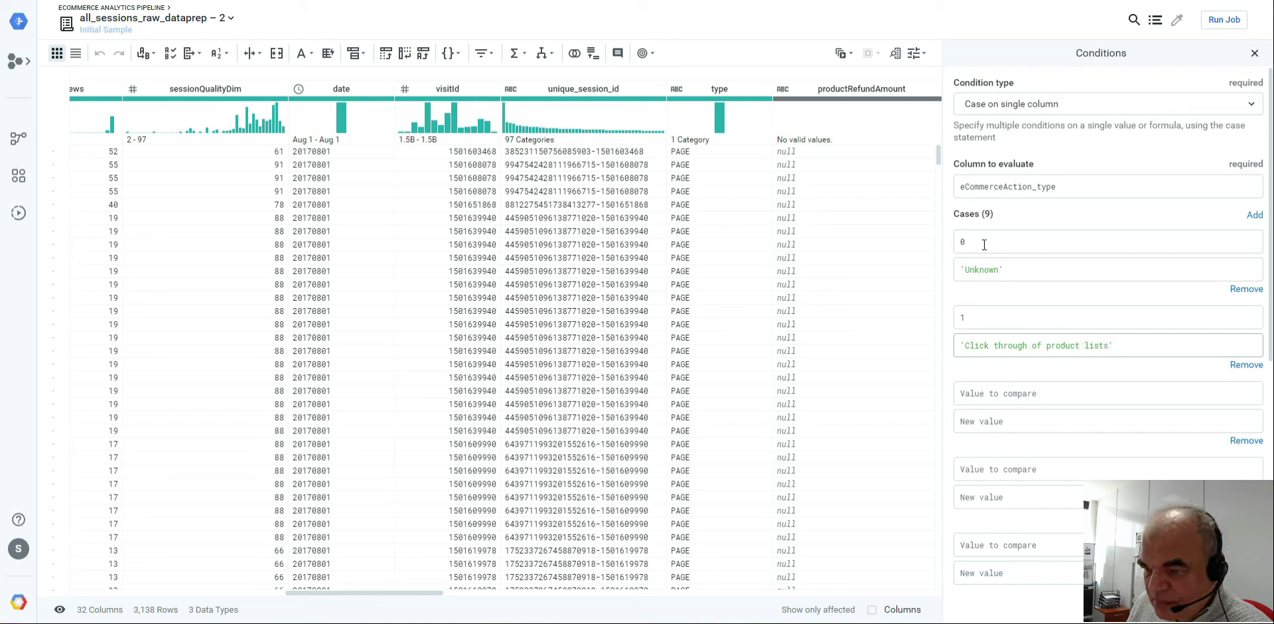
Fill in the third case so that the value 3 maps to the new value 'Add product(s) to cart'
key(Tab)
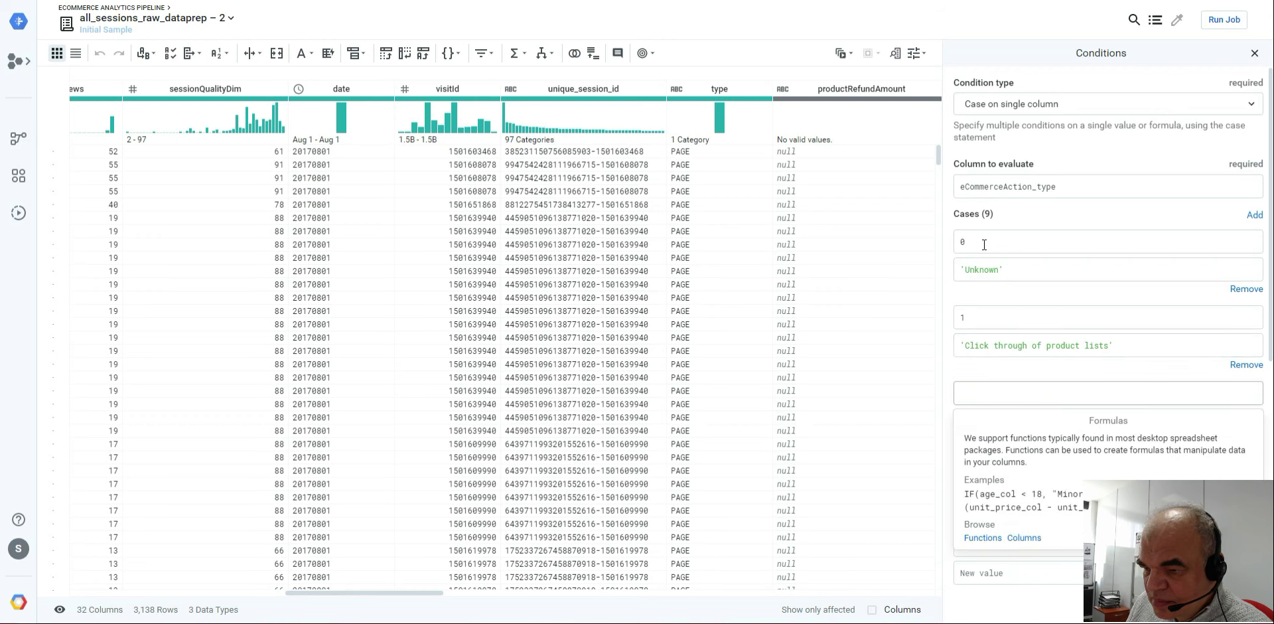
text(2)
key(Tab)
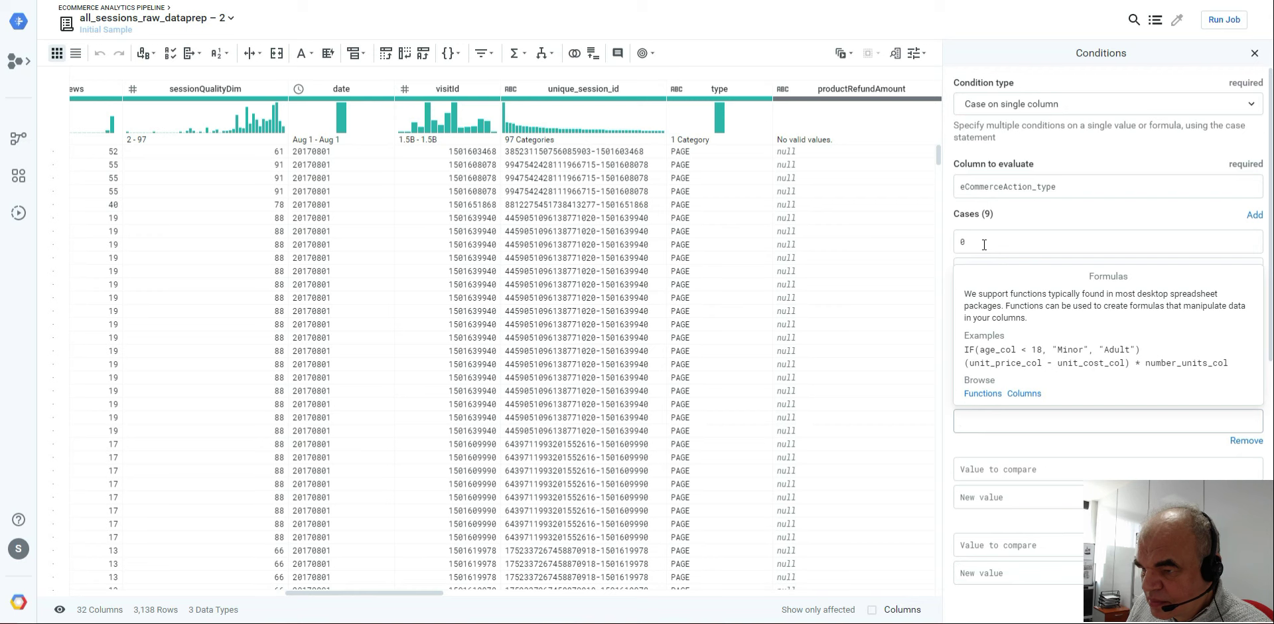
text('Add )
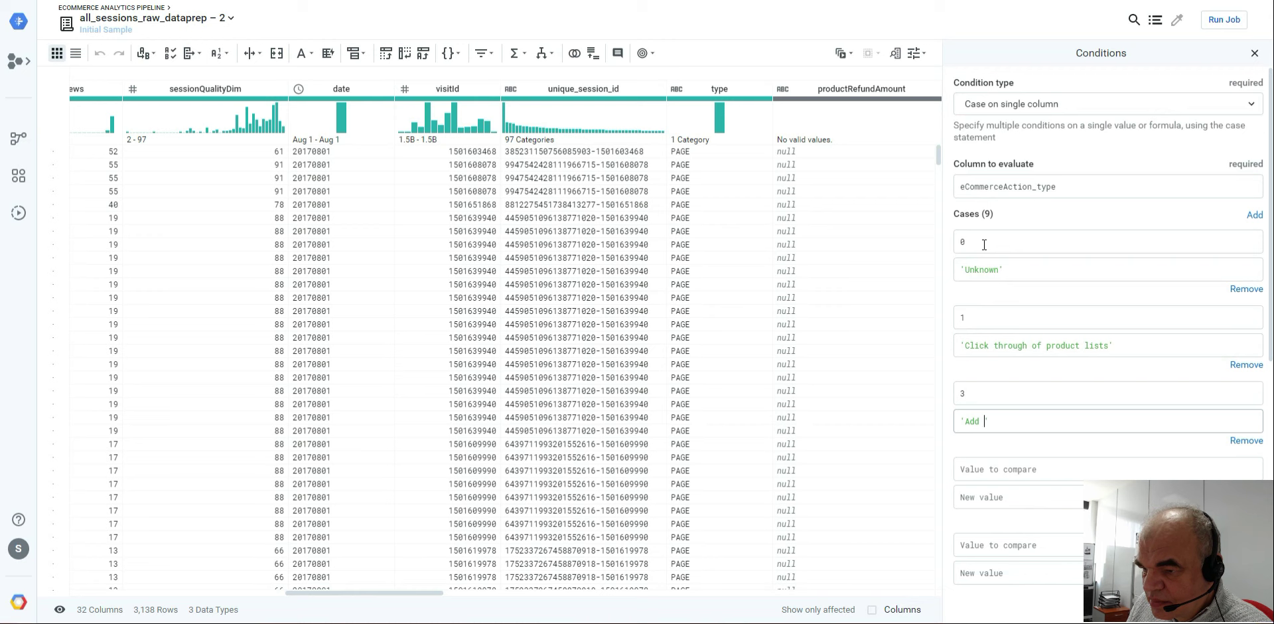
text(produc)
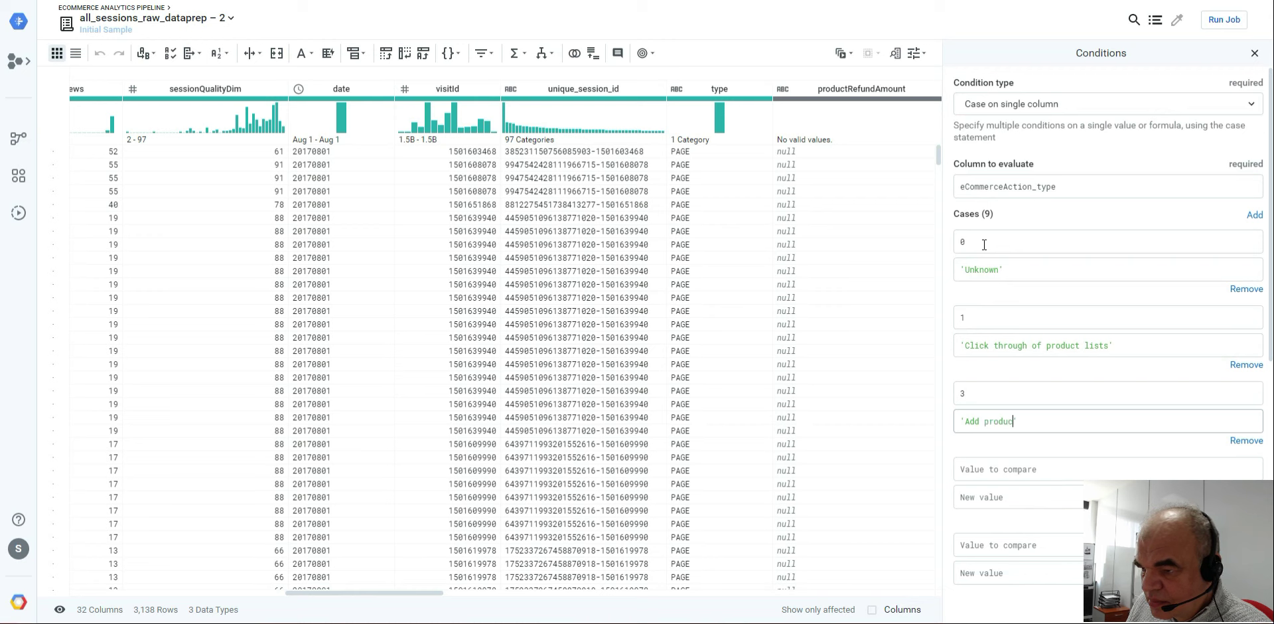
text(t(s) to cart)
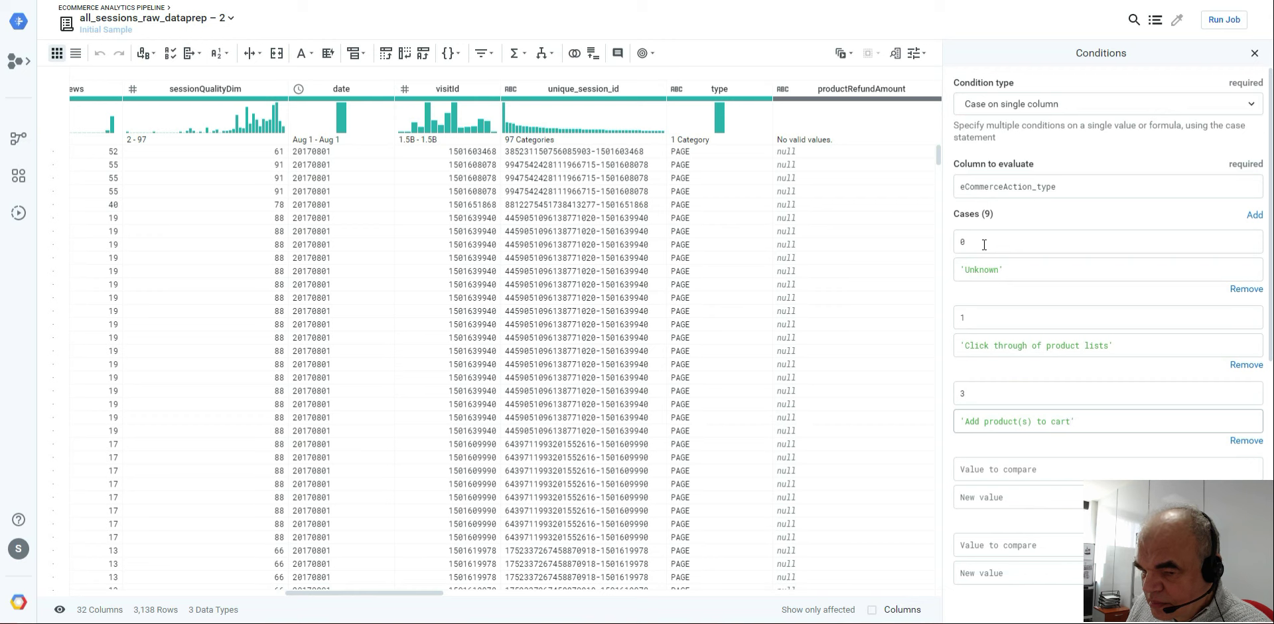
Fill in the fourth case so that the value 4 maps to the quoted new value 'Remove product(s) from cart'
key(Tab)
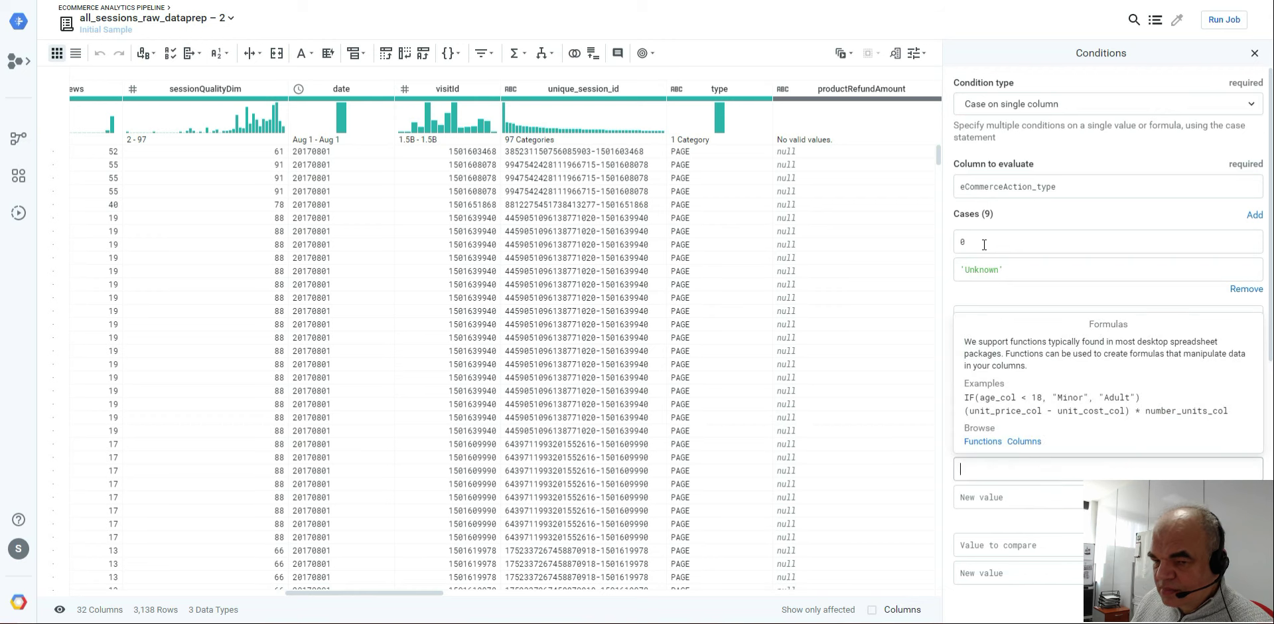
text(4)
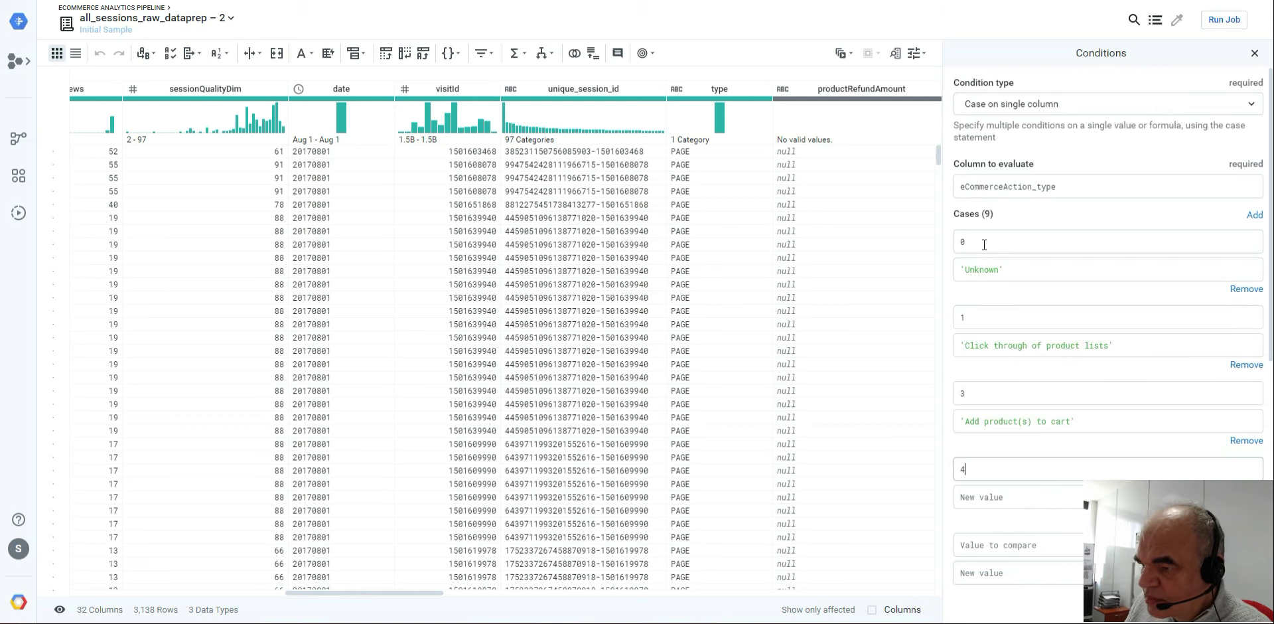
key(Tab)
text(Remove)
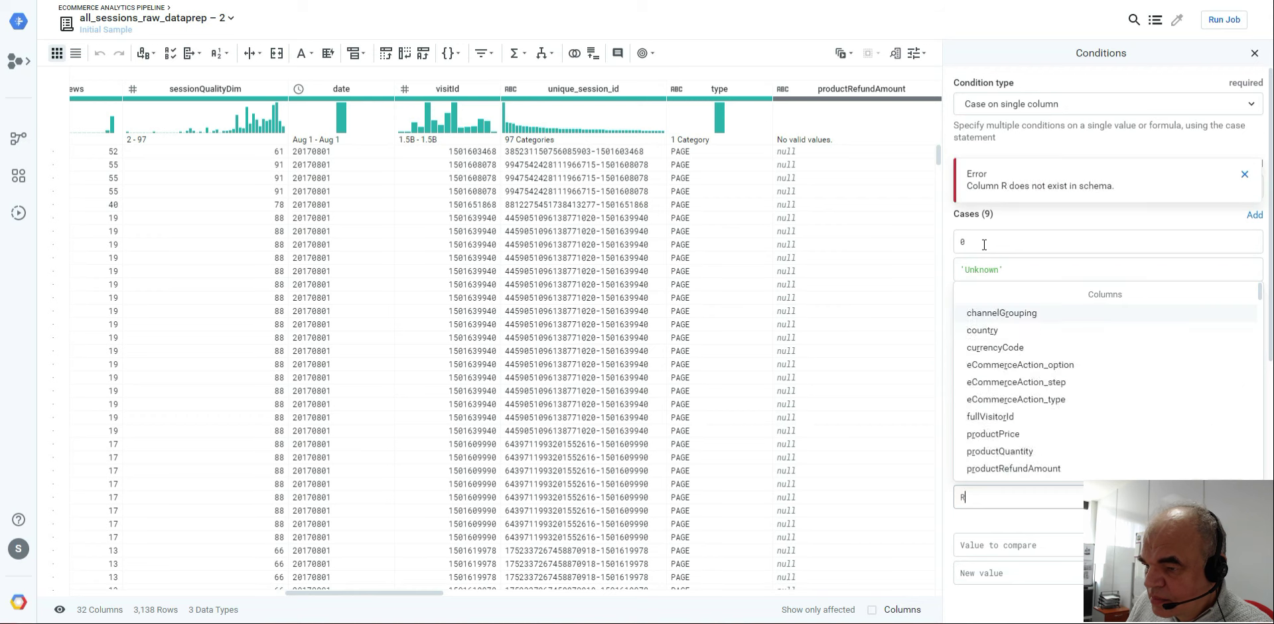
key(Left)
key(Left)
key(Left)
key(Left)
key(Left)
key(Left)
key(Left)
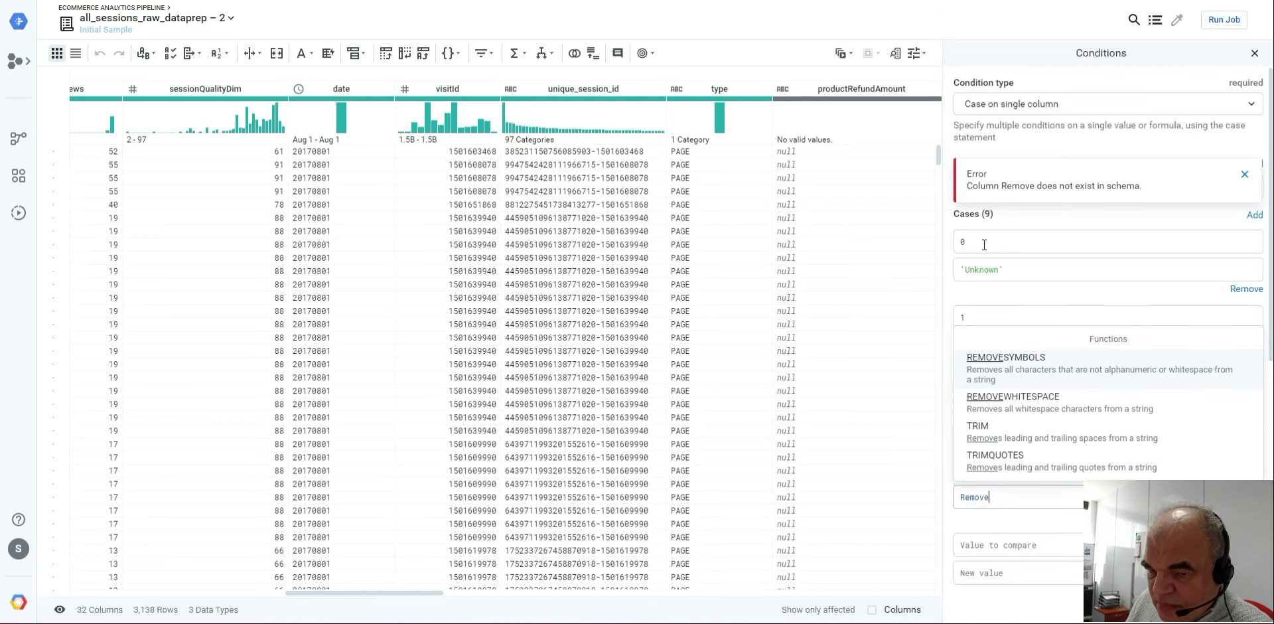
text('Remove )
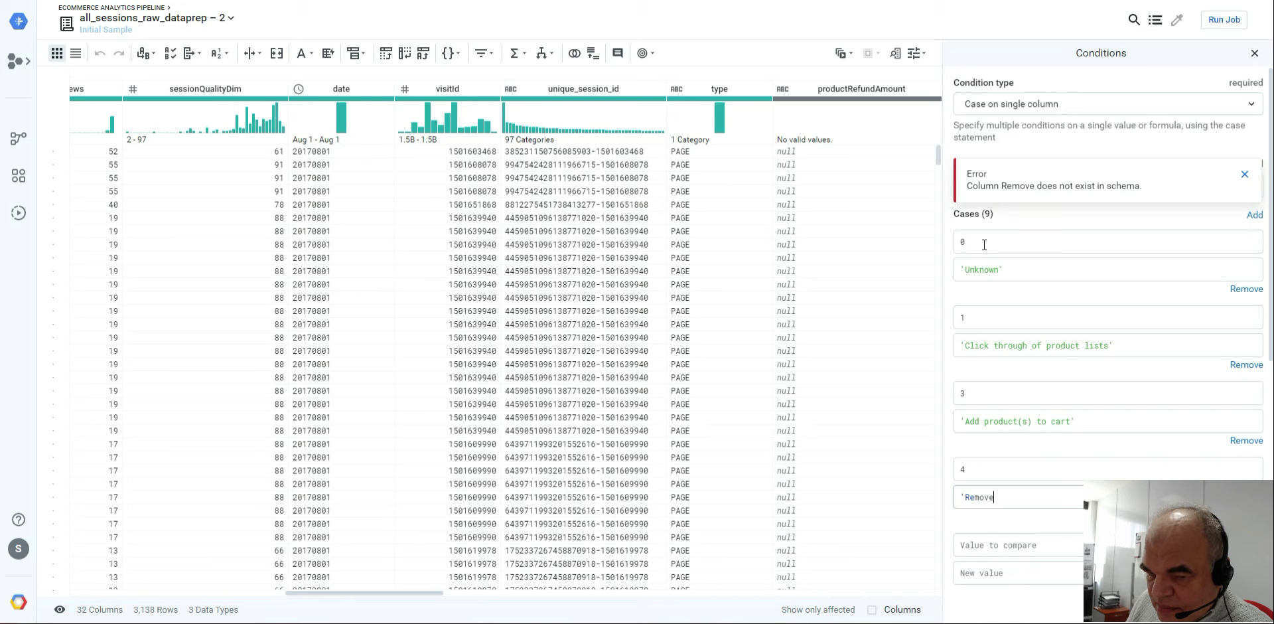
text(prod)
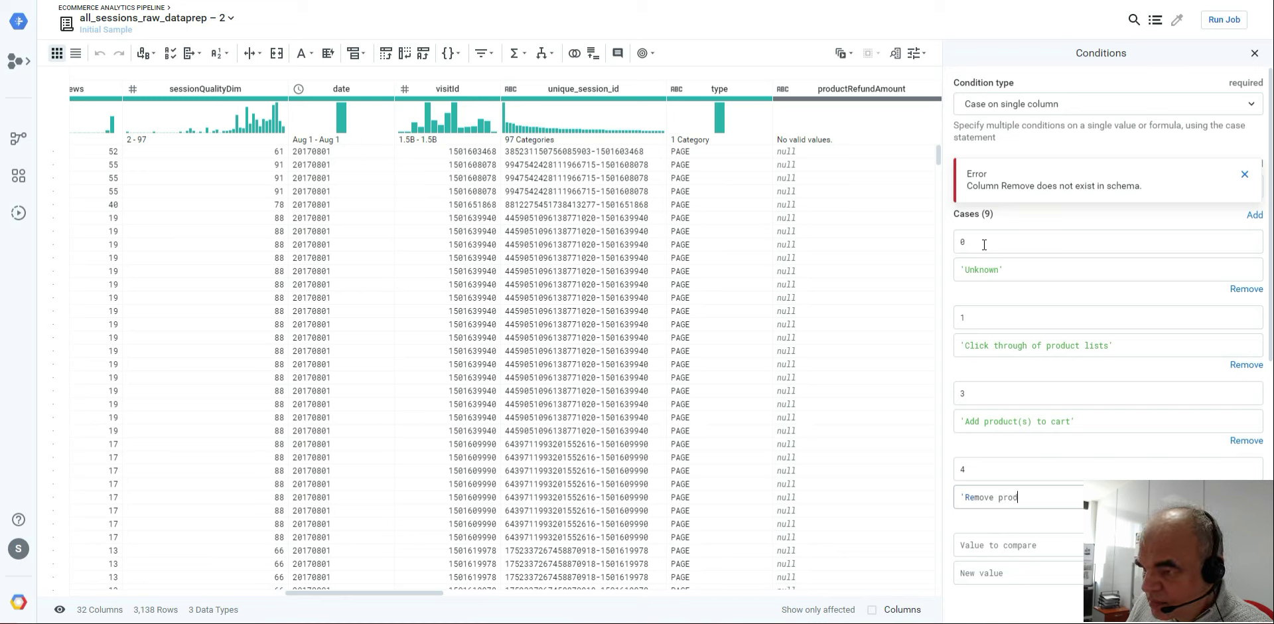
text(ucts fro)
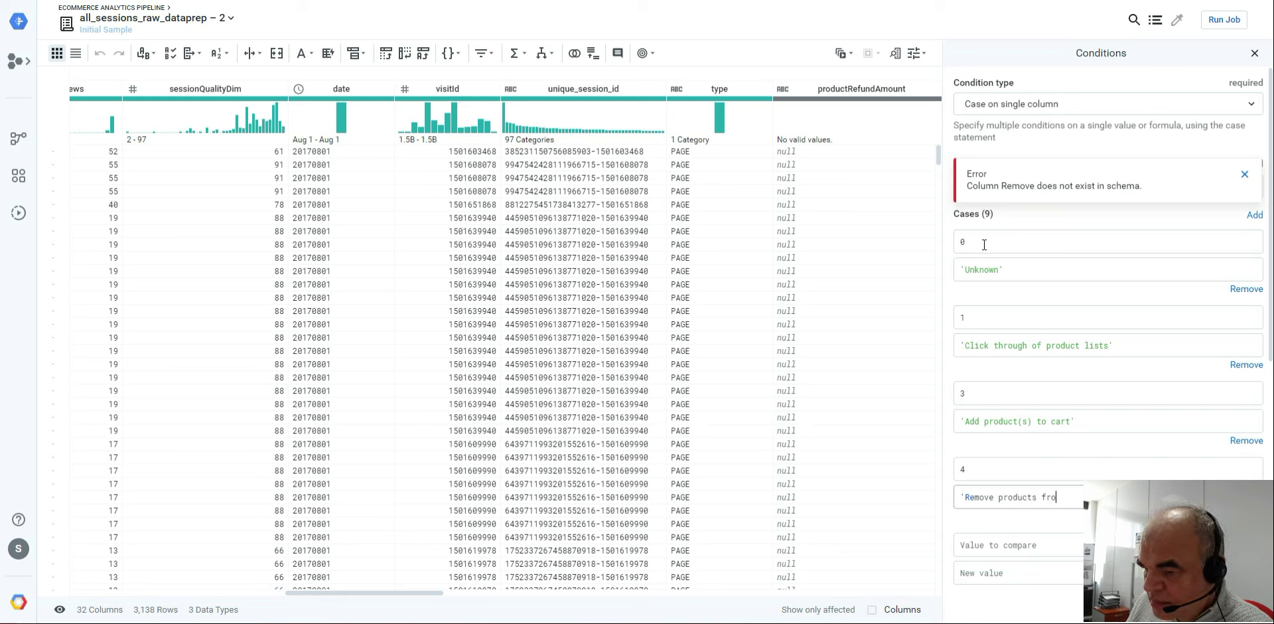
text(m cart)
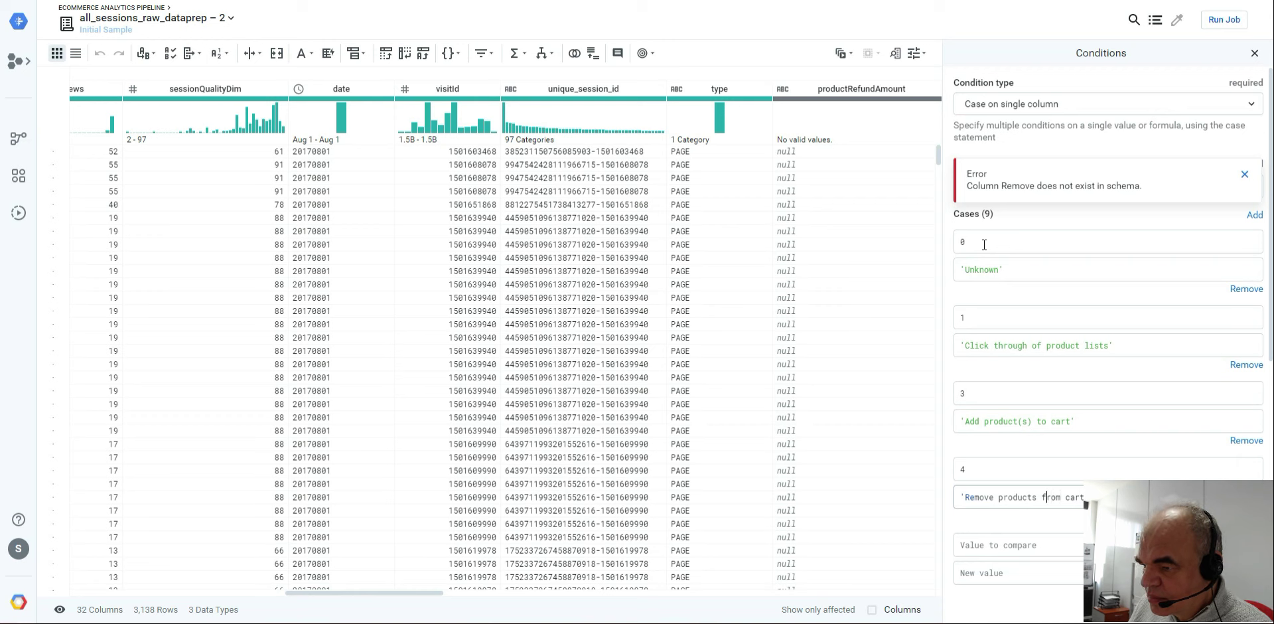
text(()
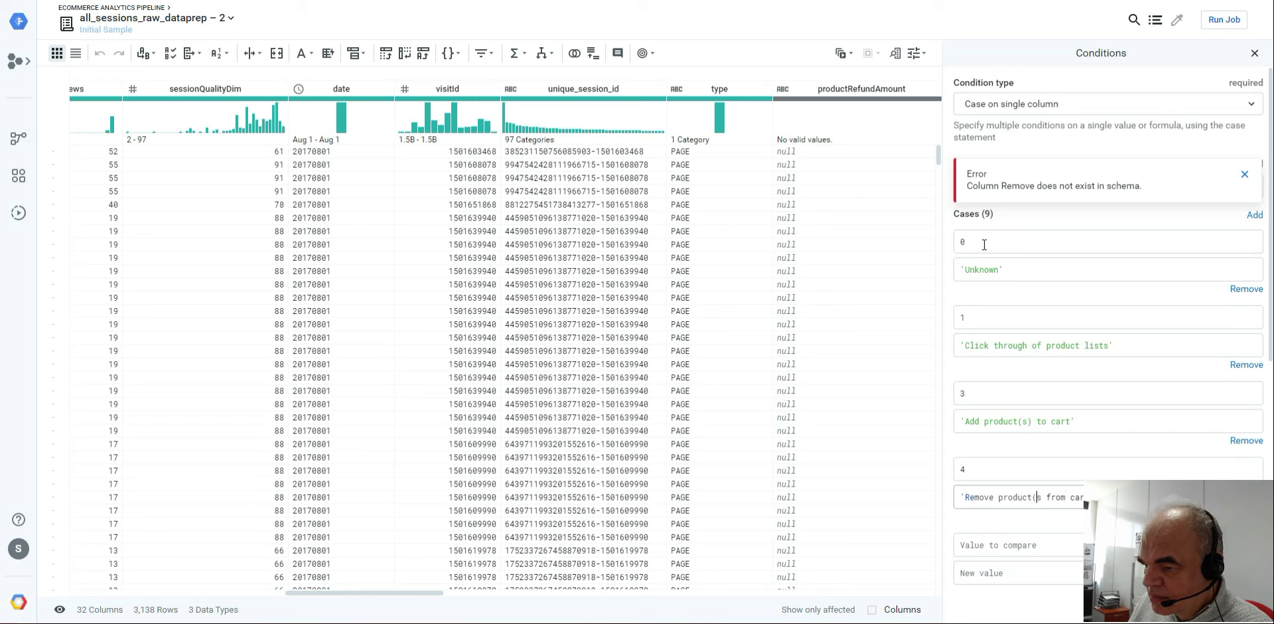
key(Right)
text())
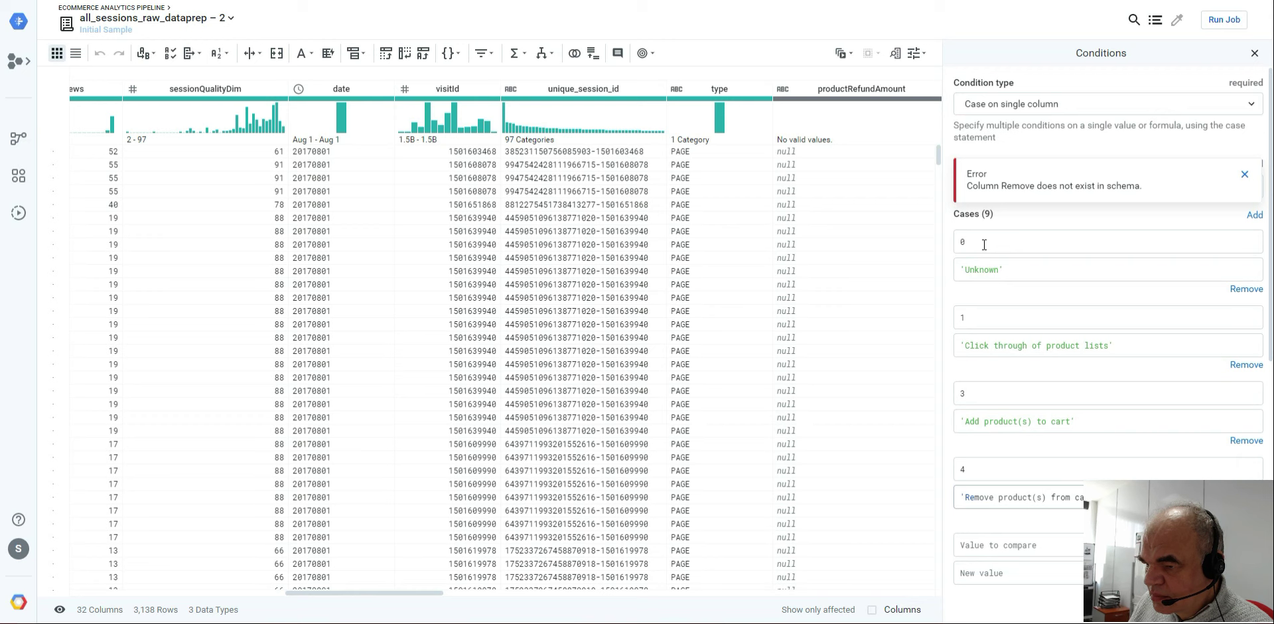
Fill in the fifth case so that the value 5 maps to the new value 'Check out'
key(Tab)
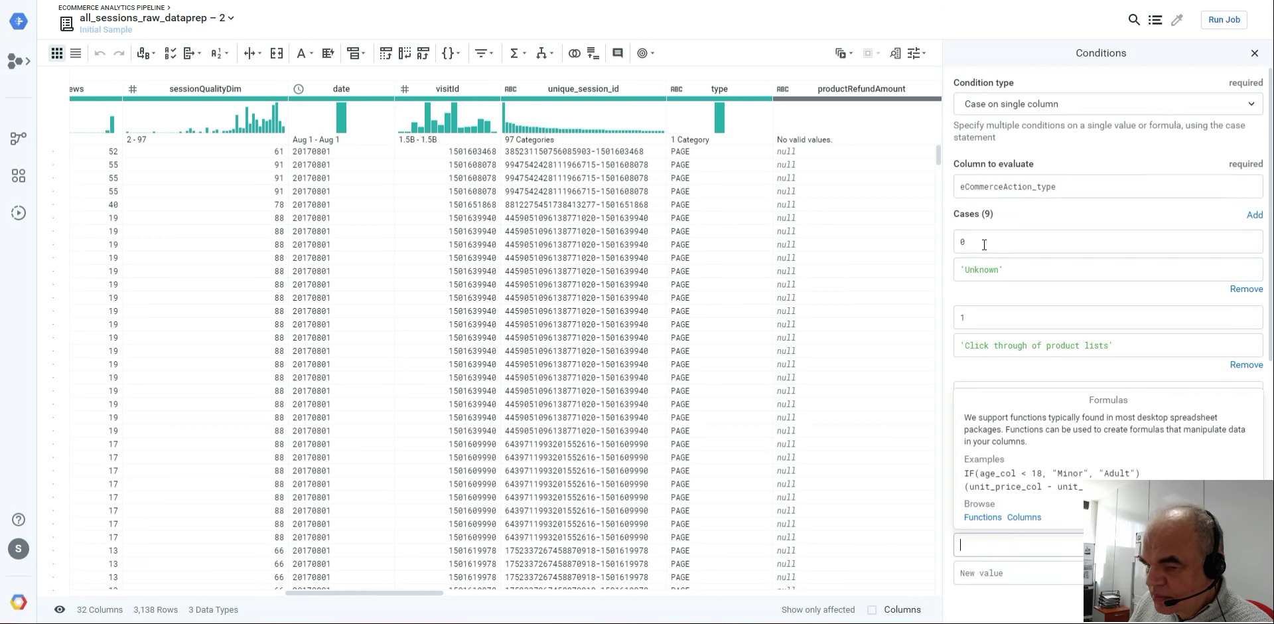
text(5)
key(Tab)
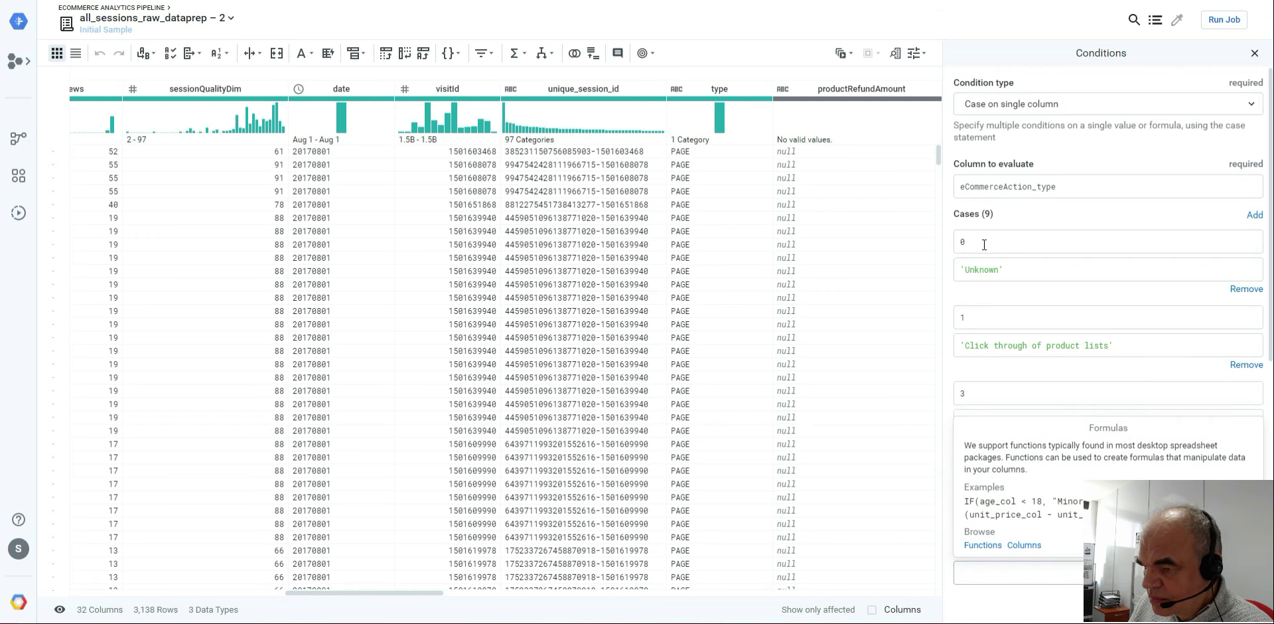
text(')
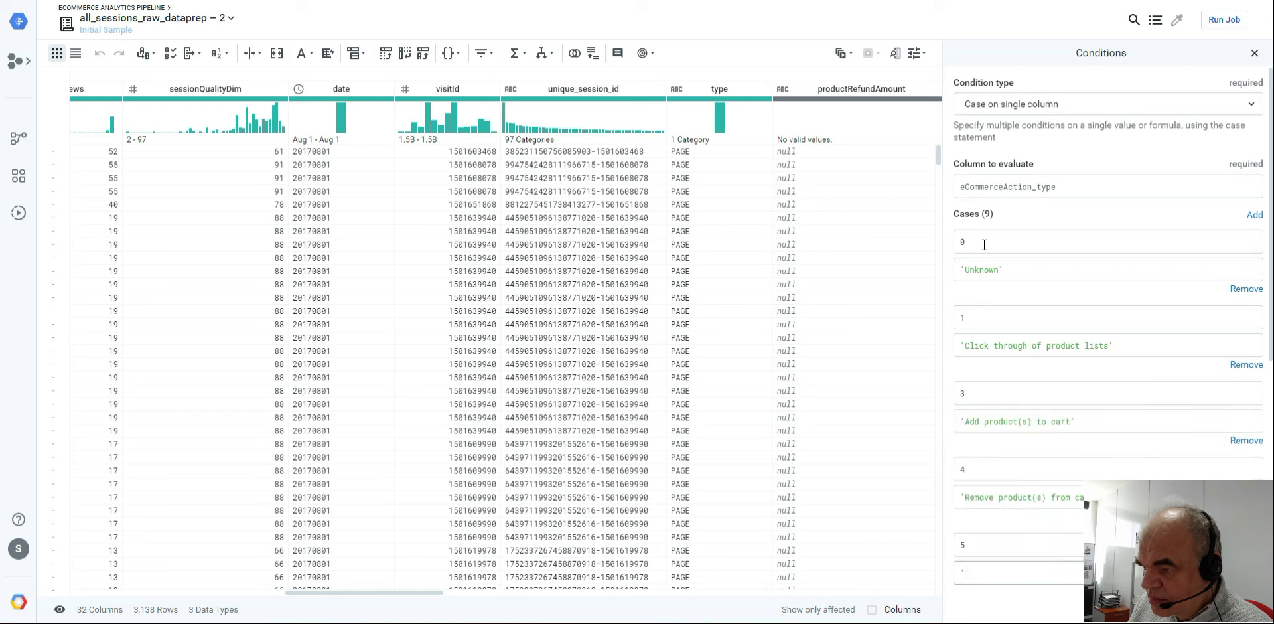
text(Check)
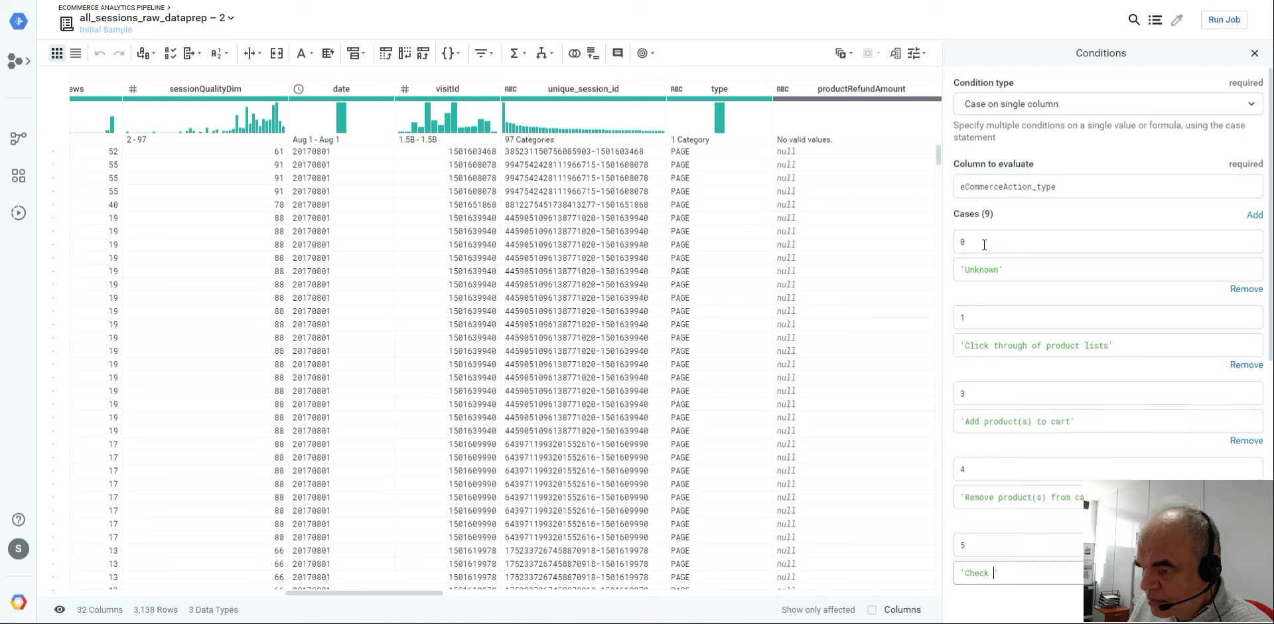
text( out)
Fill in the sixth case so that the value 6 maps to the new value 'Completed purchase'
key(Tab)
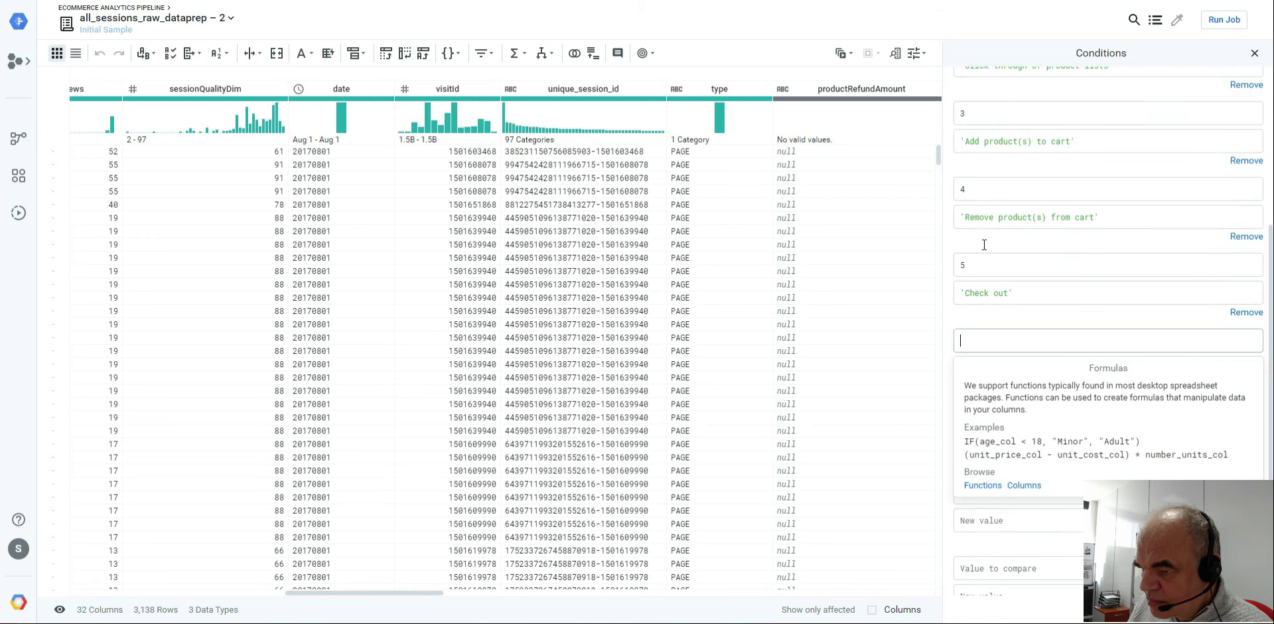
text(6)
key(Tab)
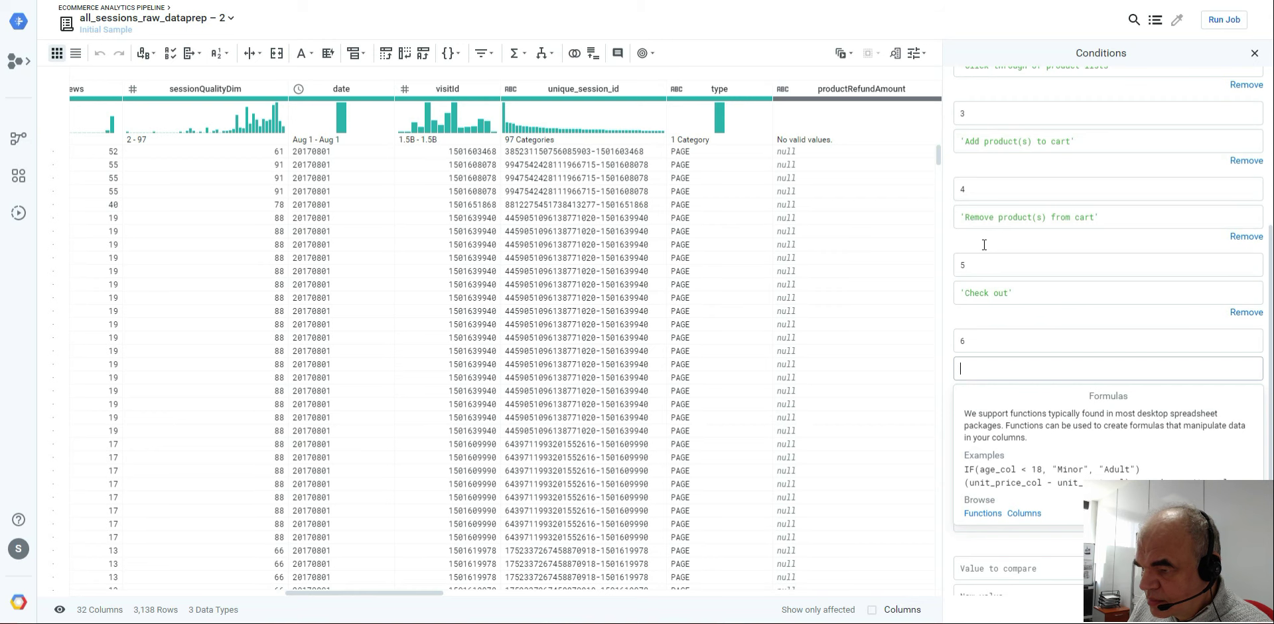
text('Comp)
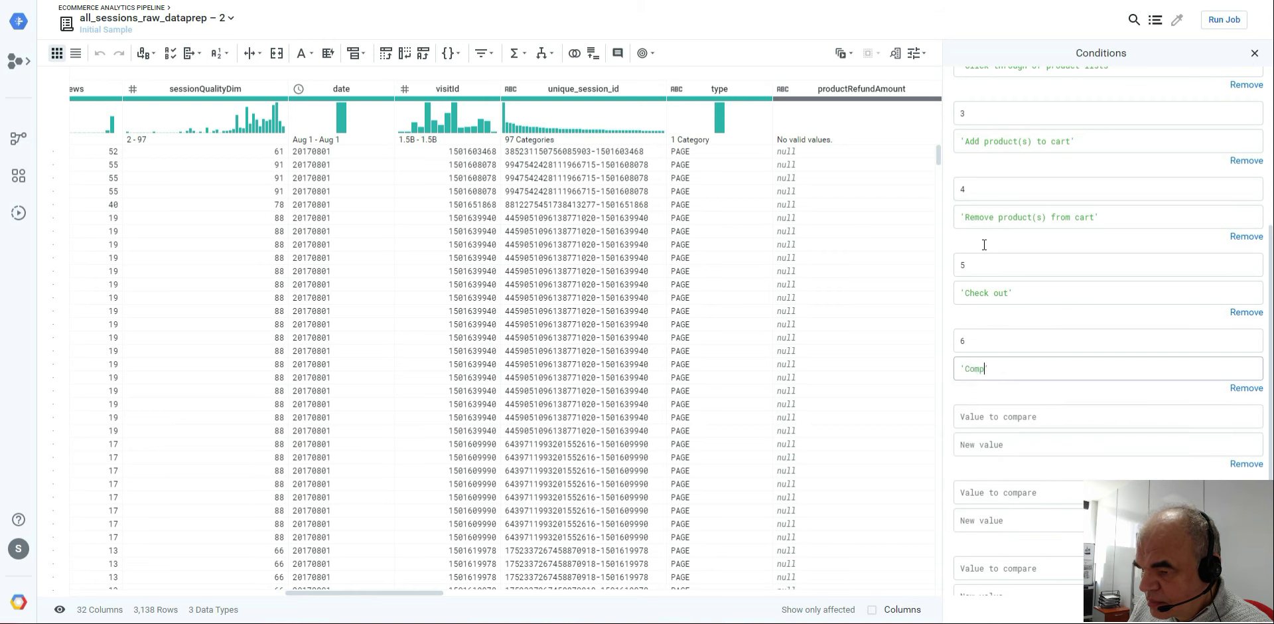
text(leted)
text(purcha)
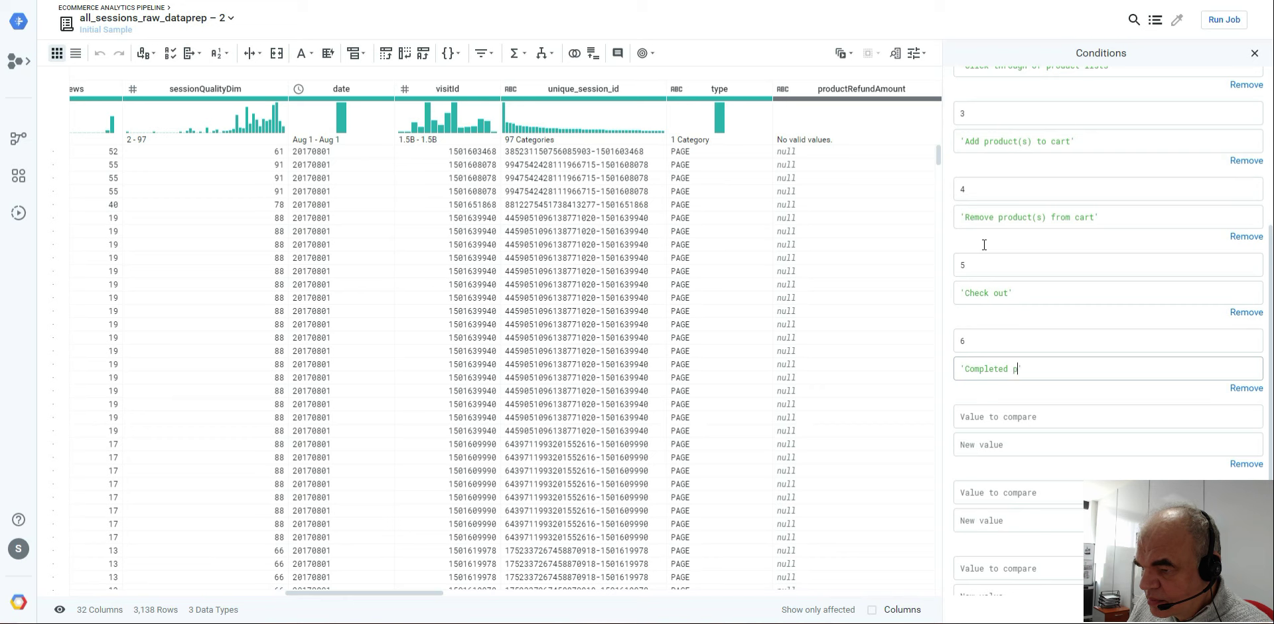
text(se)
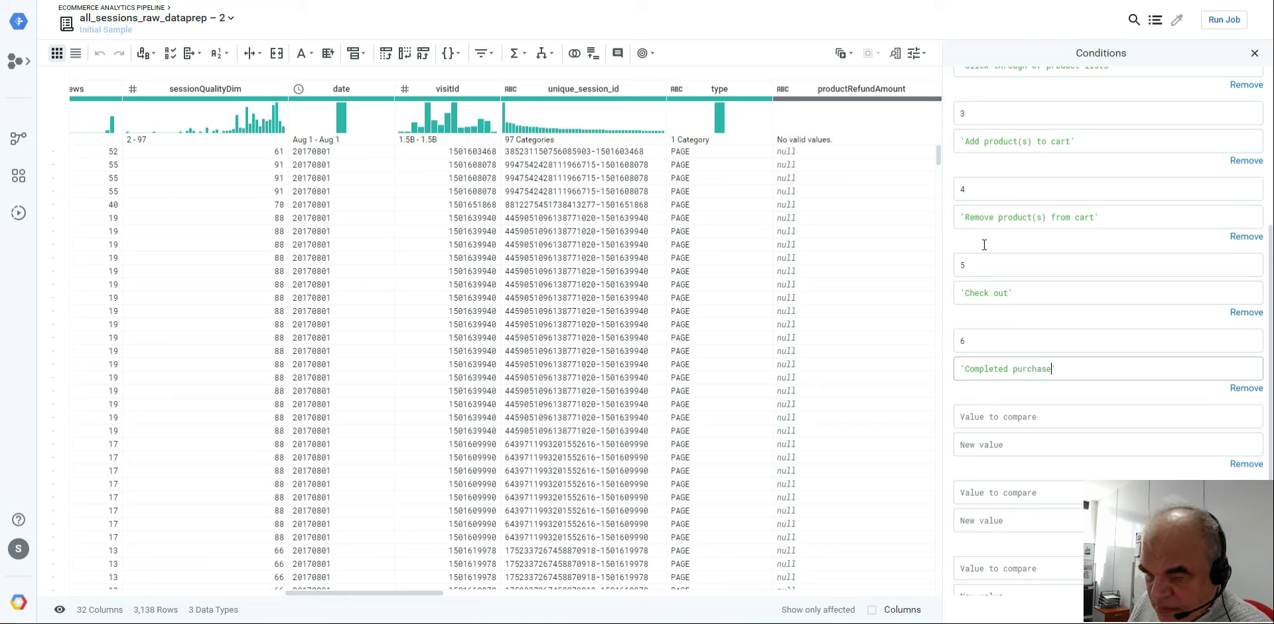
Fill in the seventh case so that the value 7 maps to the new value 'Refund of purchase'
key(Tab)
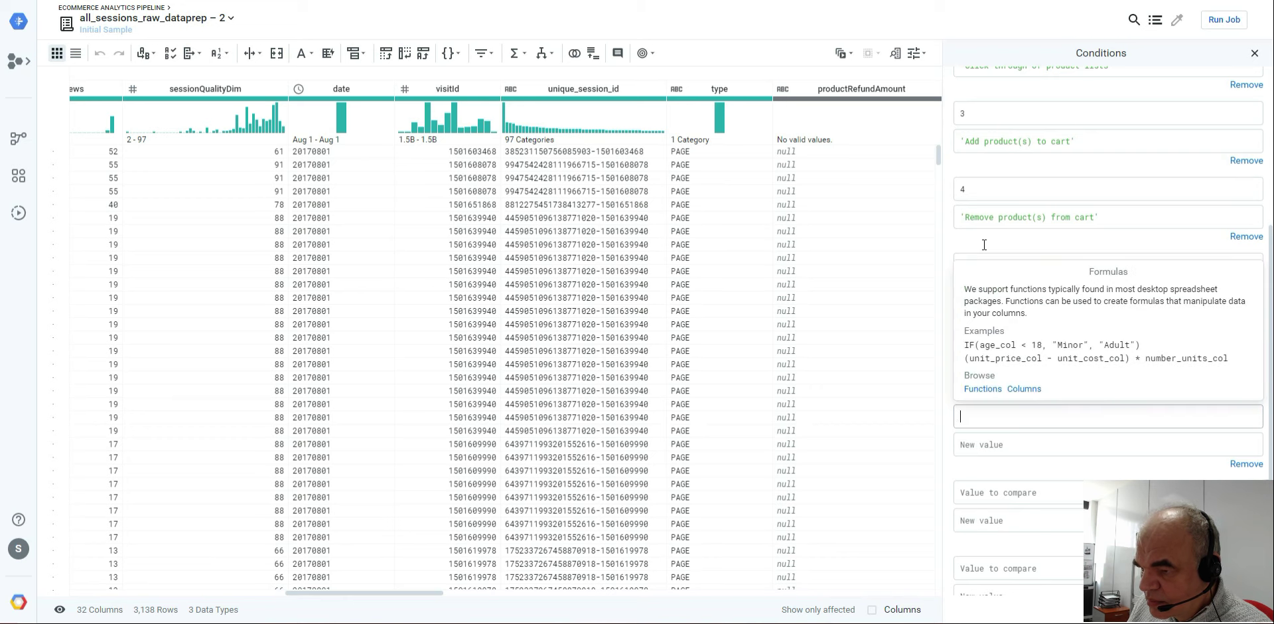
text(7)
key(Tab)
text(')
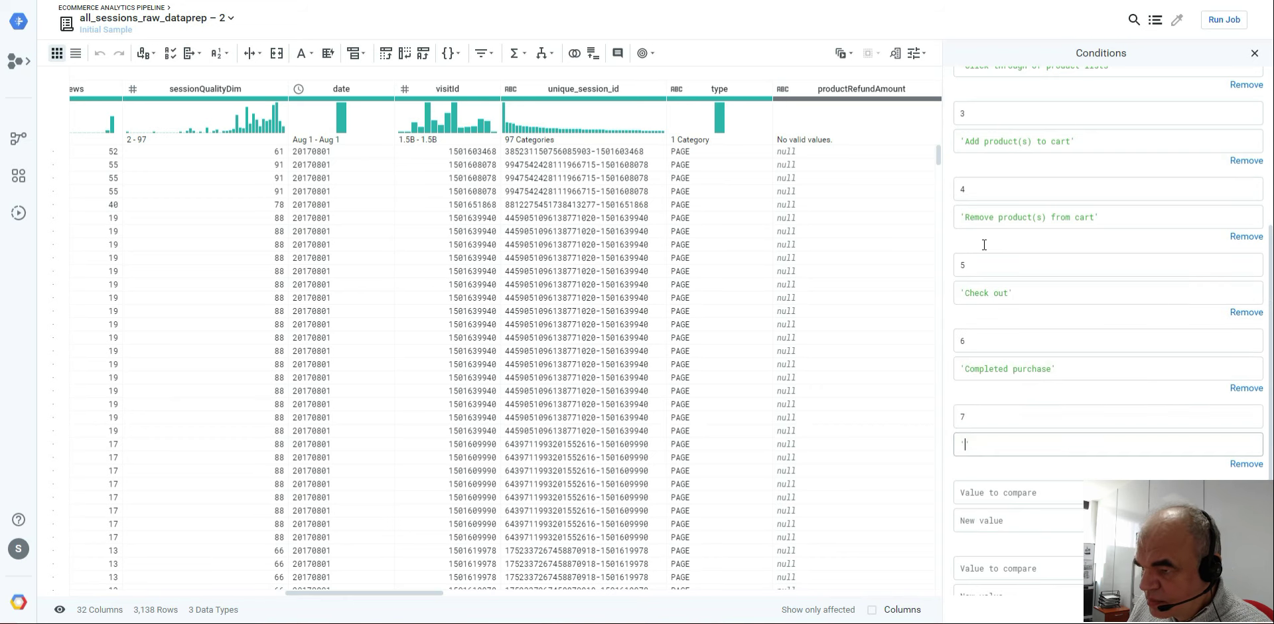
text(Refund of purc)
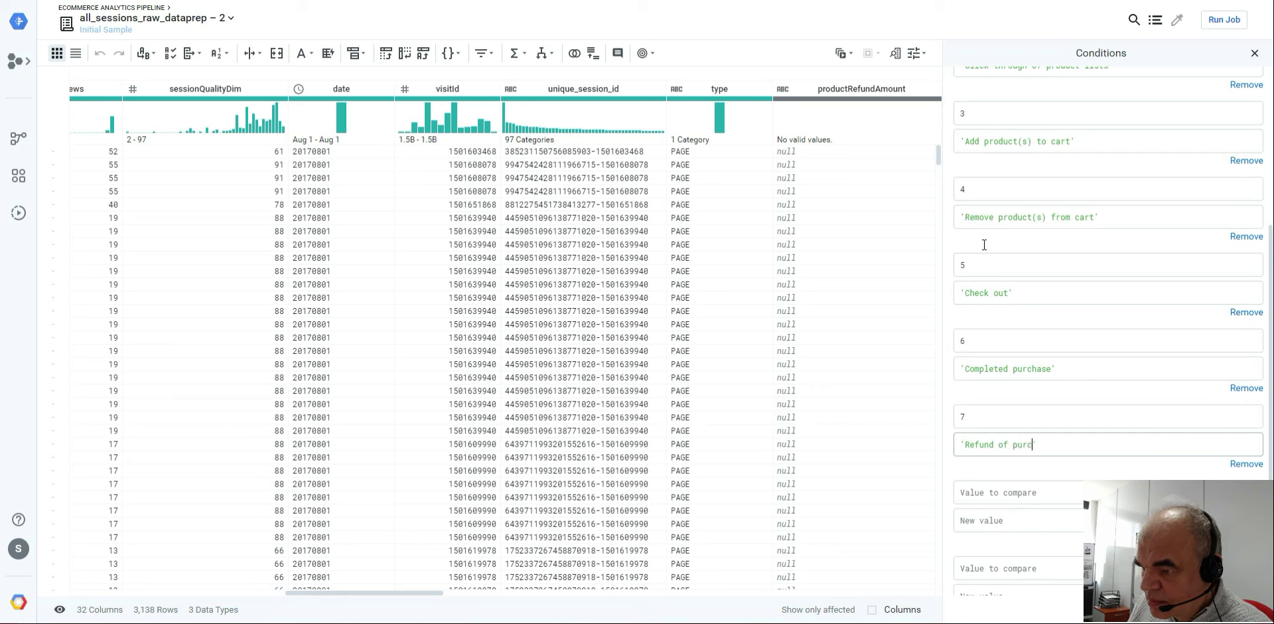
text(hase)
Fill in the eighth case so that 8 maps to 'Checkout options', and add the case conditions to the recipe
key(Tab)
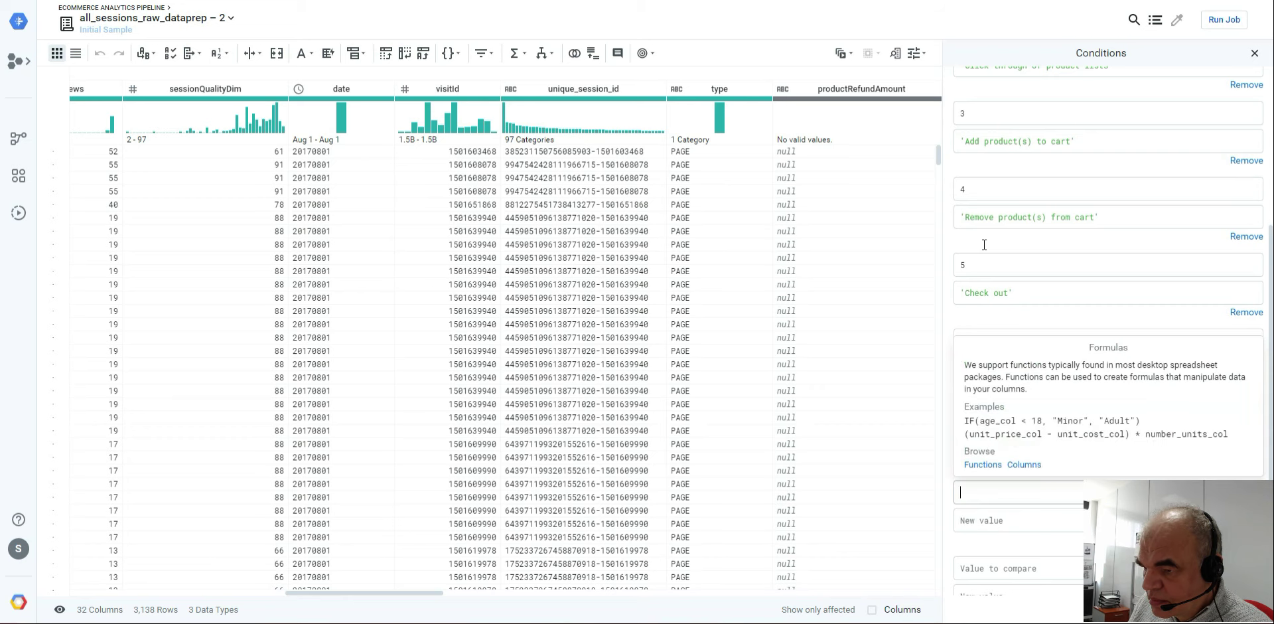
text(8)
key(Tab)
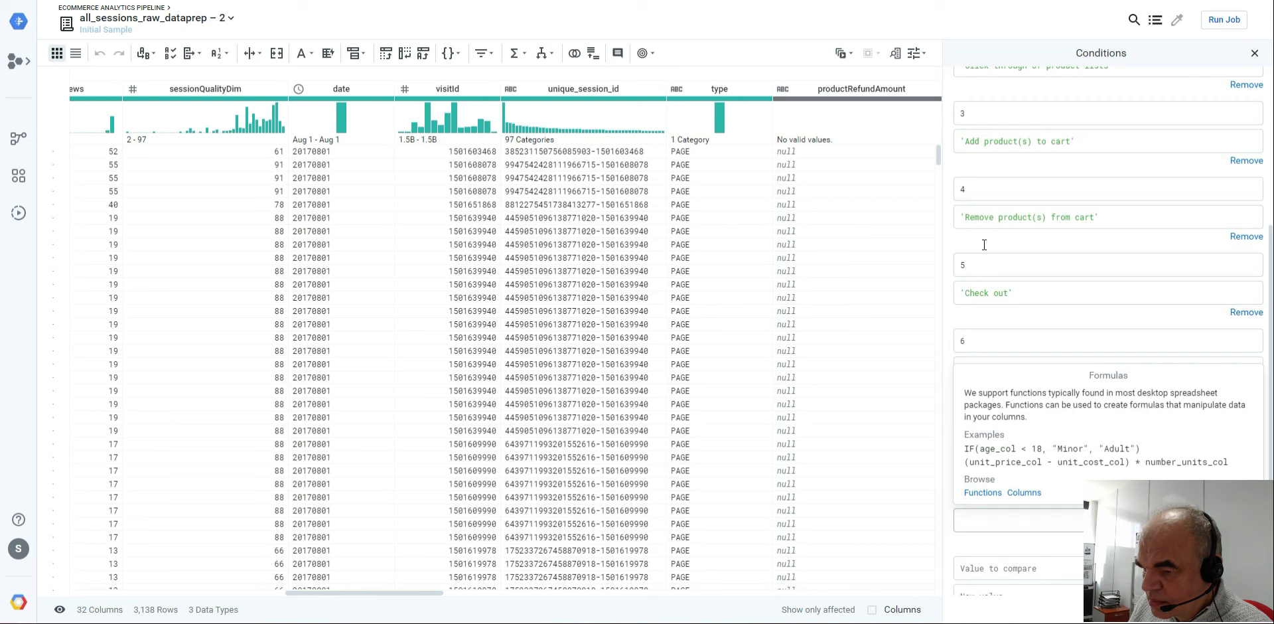
text(')
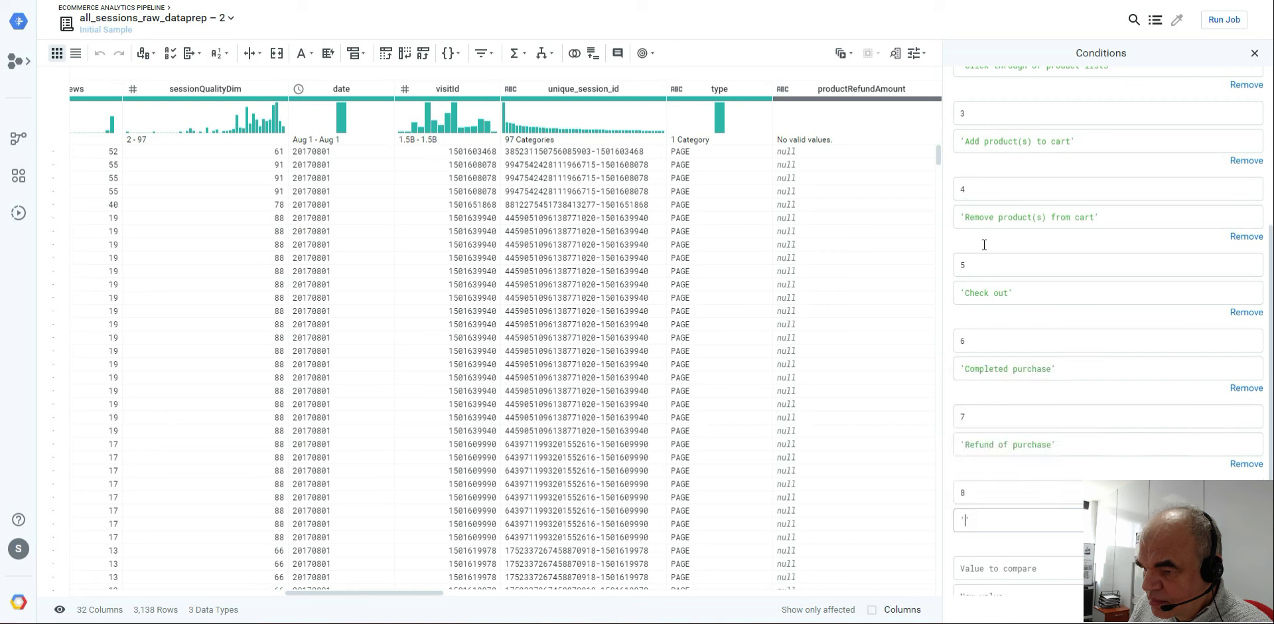
text(Ch)
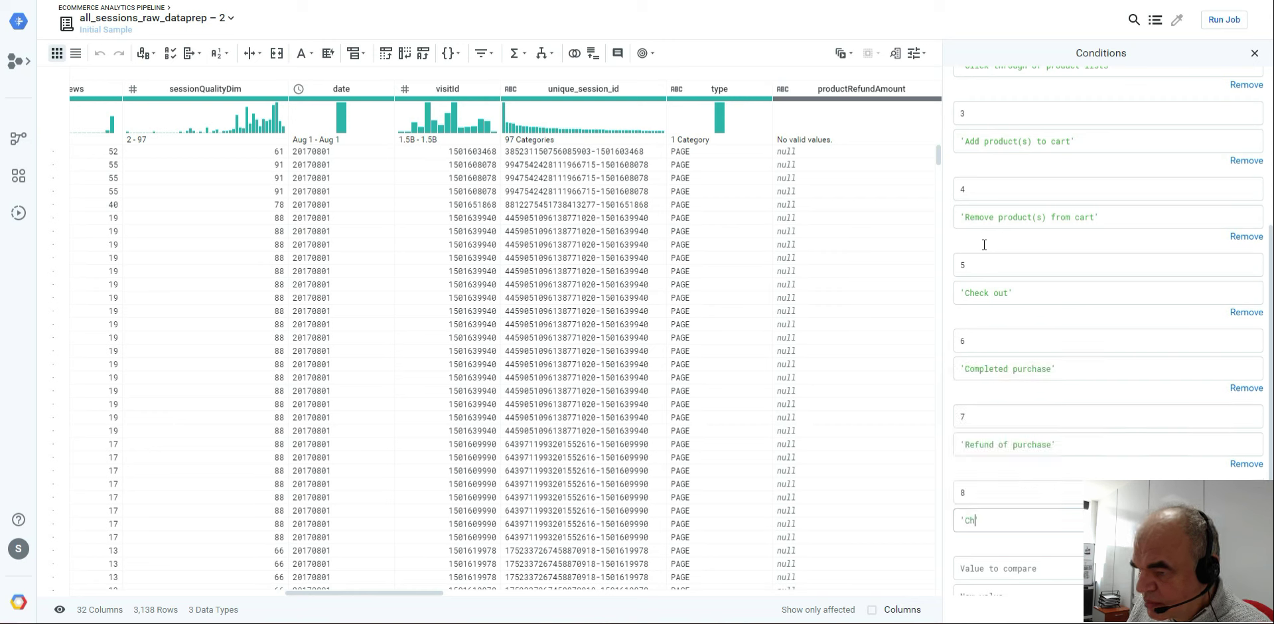
text(eckout options)
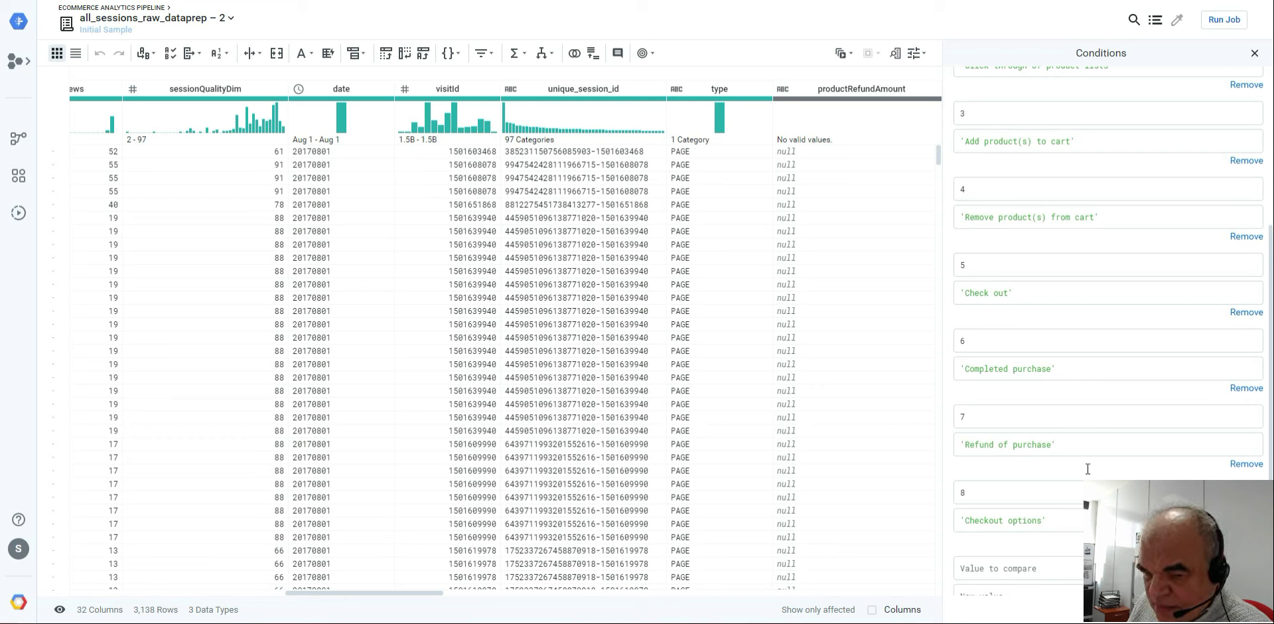
click(1251, 612)
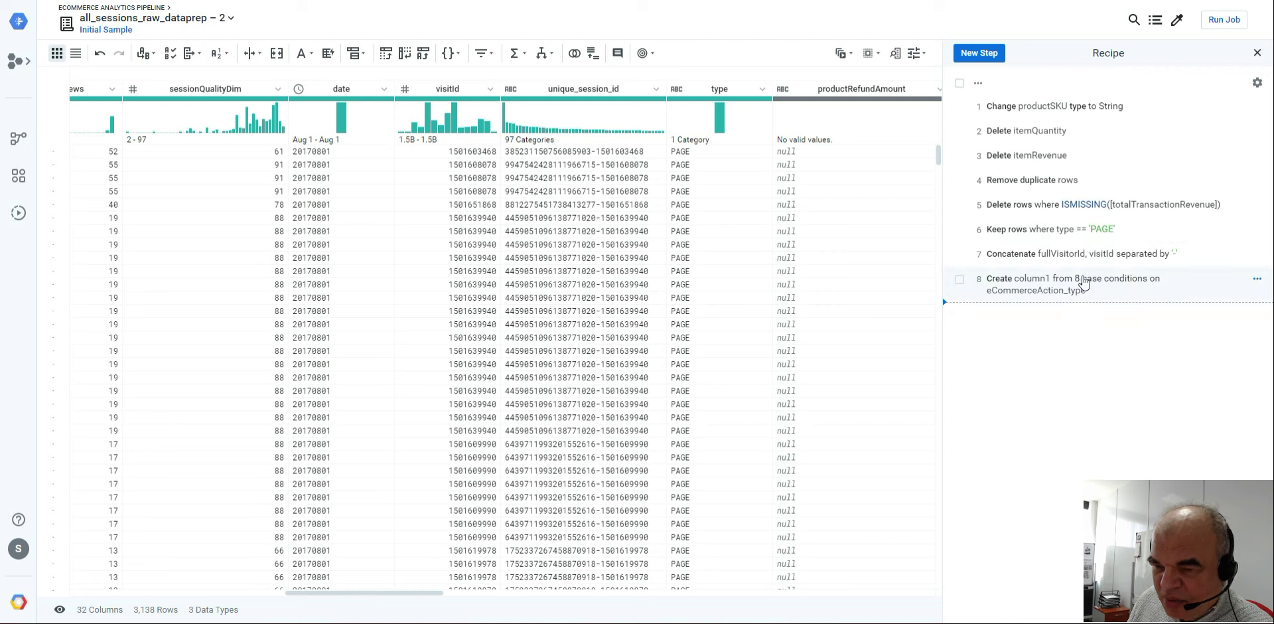
Edit the recipe's case conditions step to set the new column name to eCommerceAction_label, and save it
click(1256, 282)
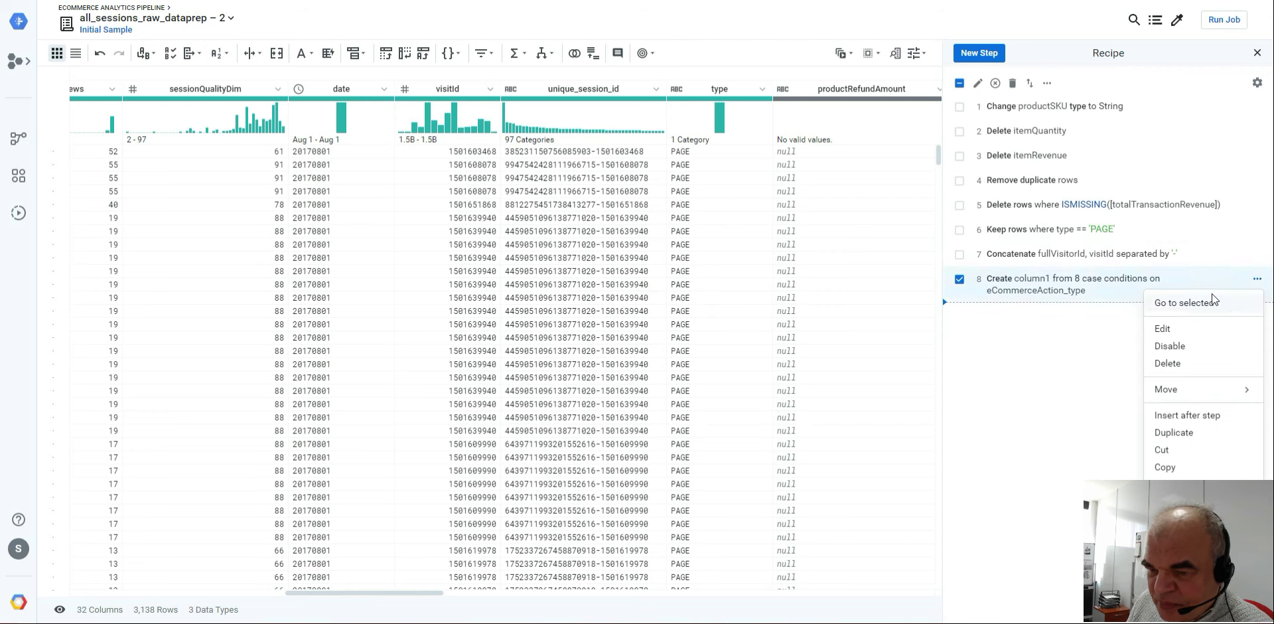
click(1170, 330)
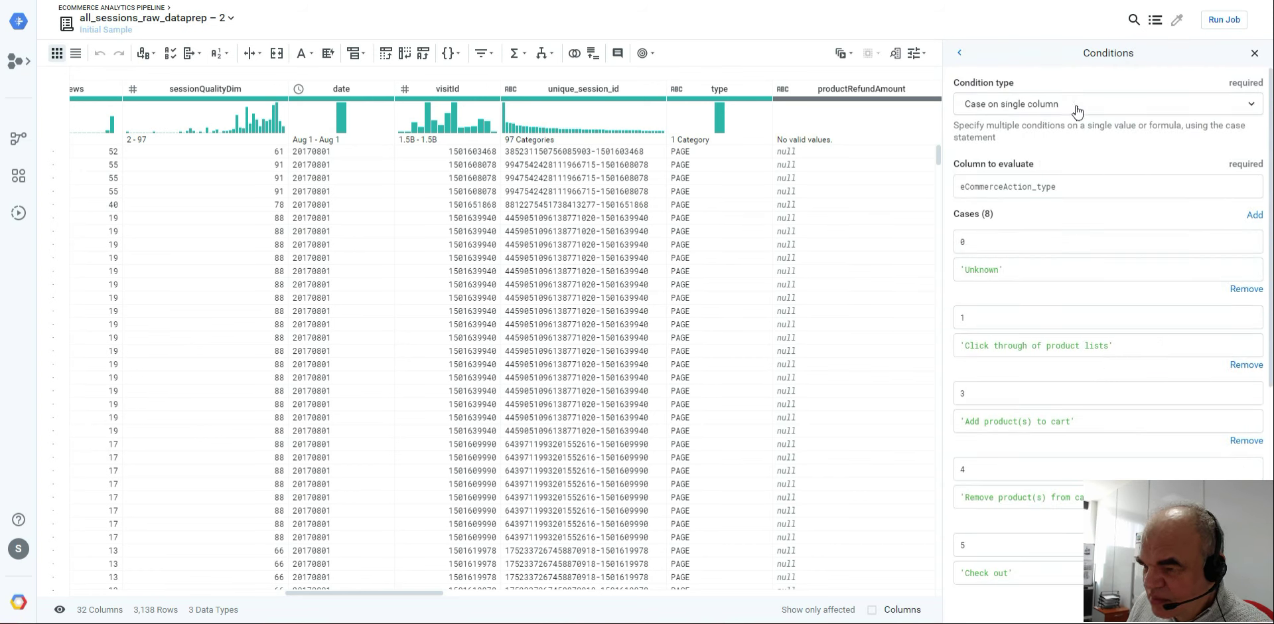
scroll(1128, 199, down, 5)
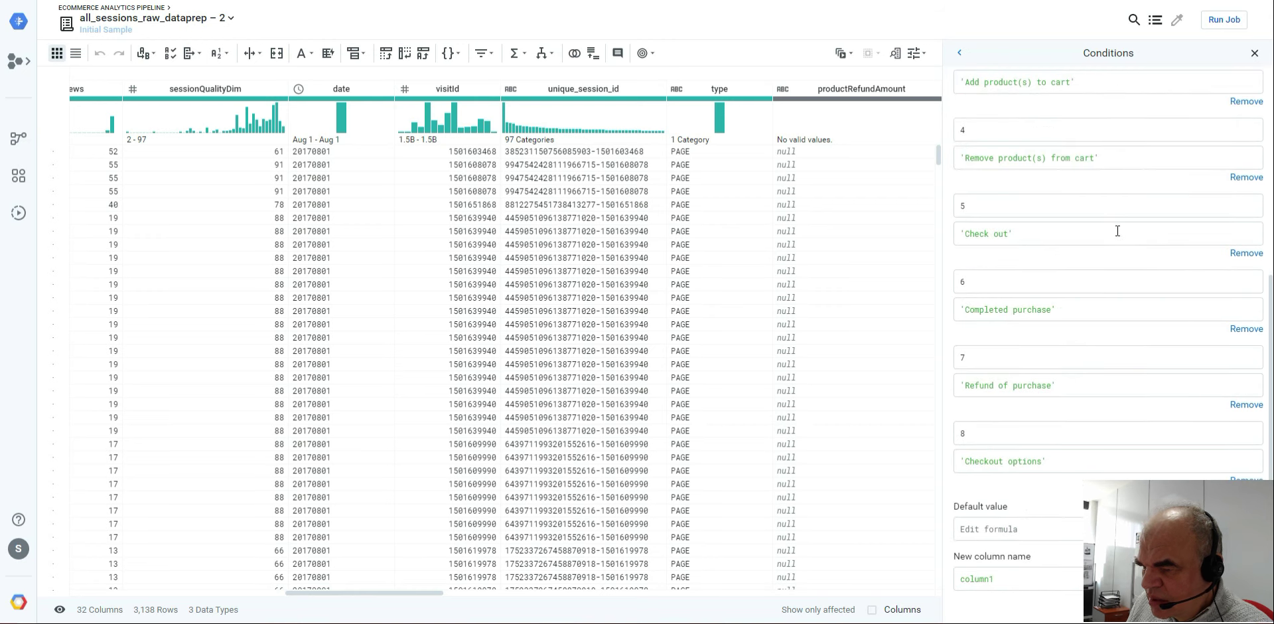
drag(1020, 579, 885, 582)
text(eCommerceAction_label)
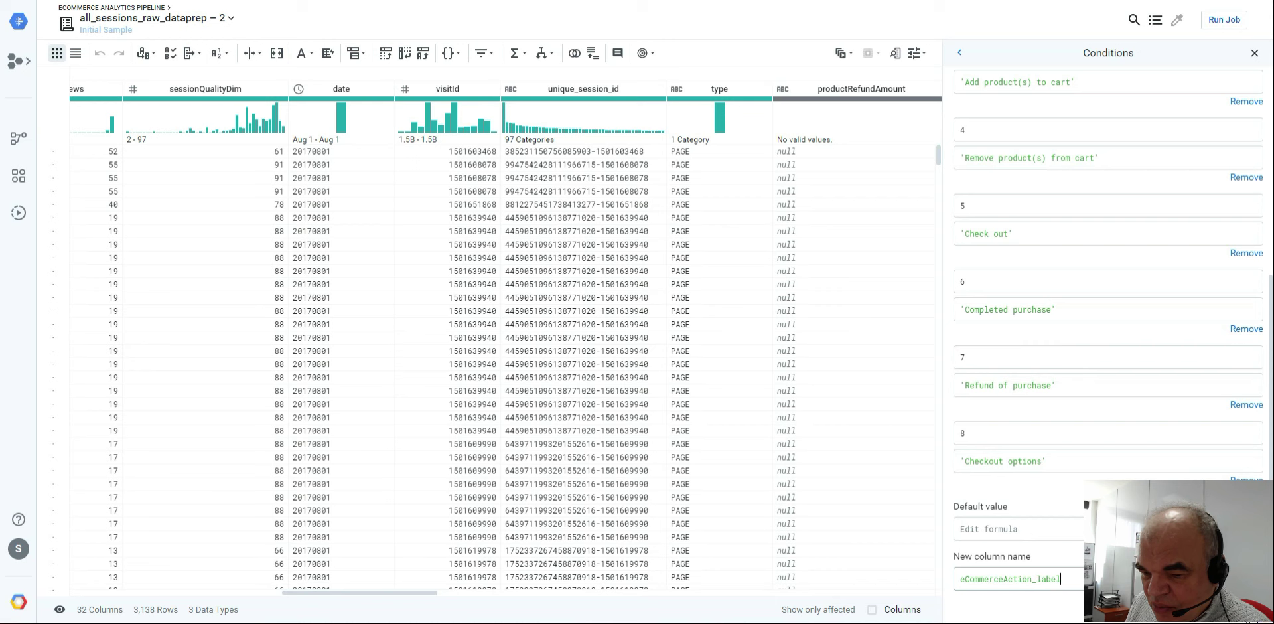
click(1247, 609)
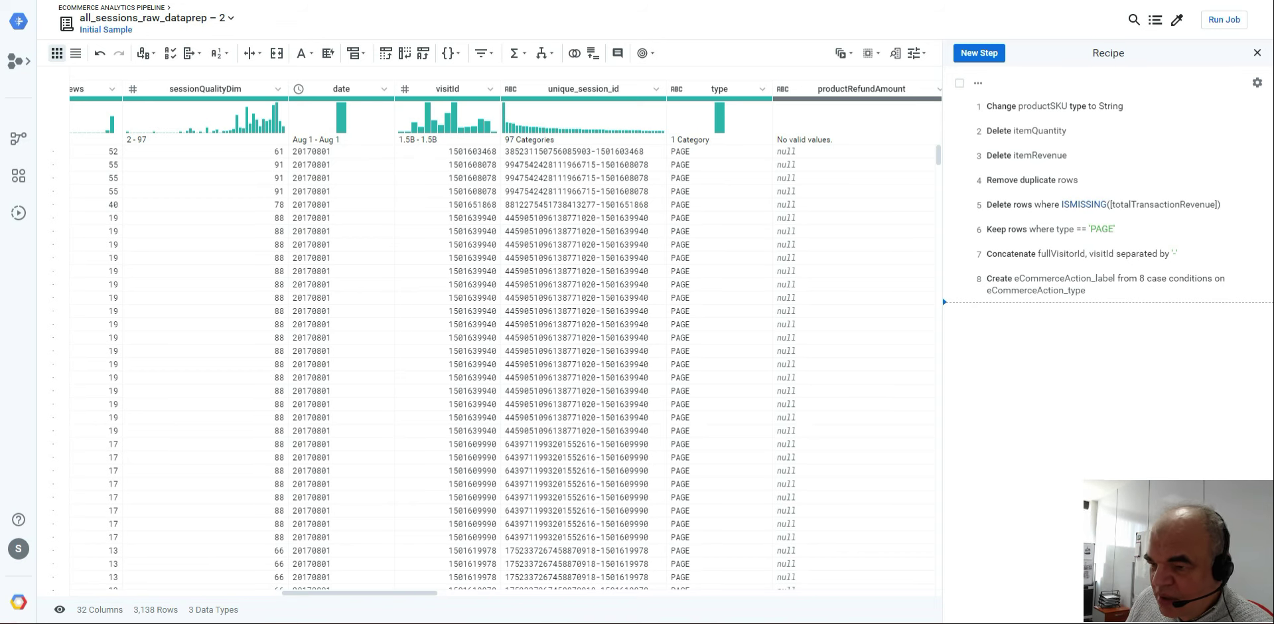
Create a custom single row formula for the totalTransactionRevenue column: DIVIDE(totalTransactionRevenue,1000000)
drag(348, 592, 189, 576)
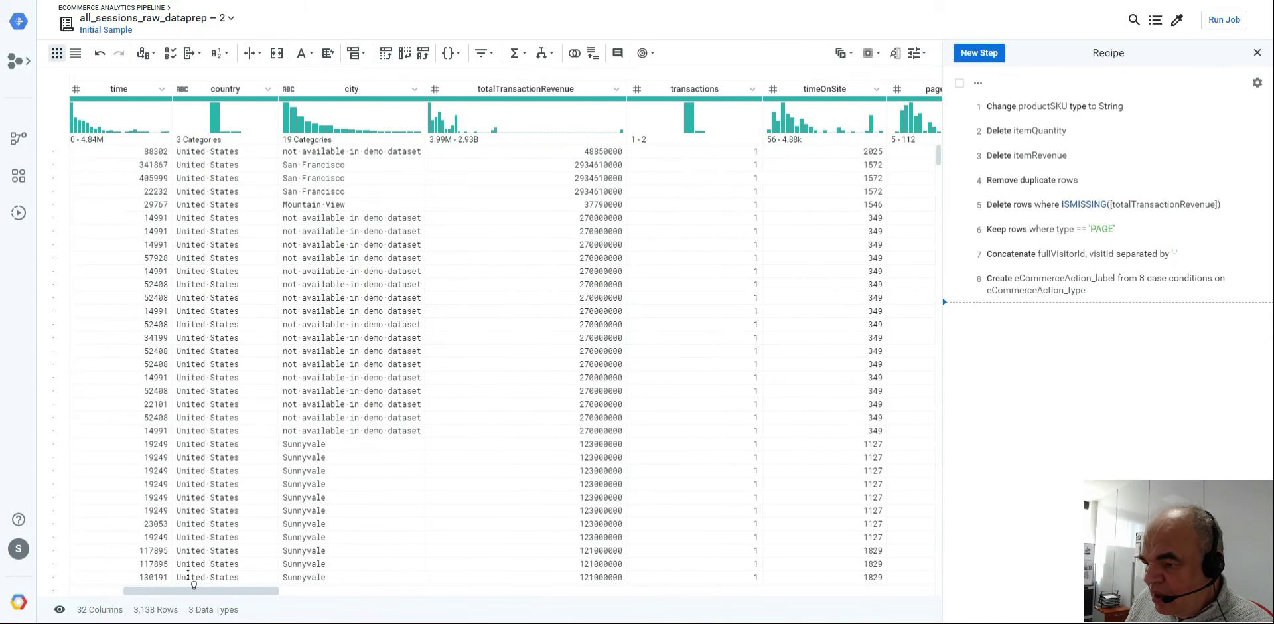
drag(189, 576, 187, 576)
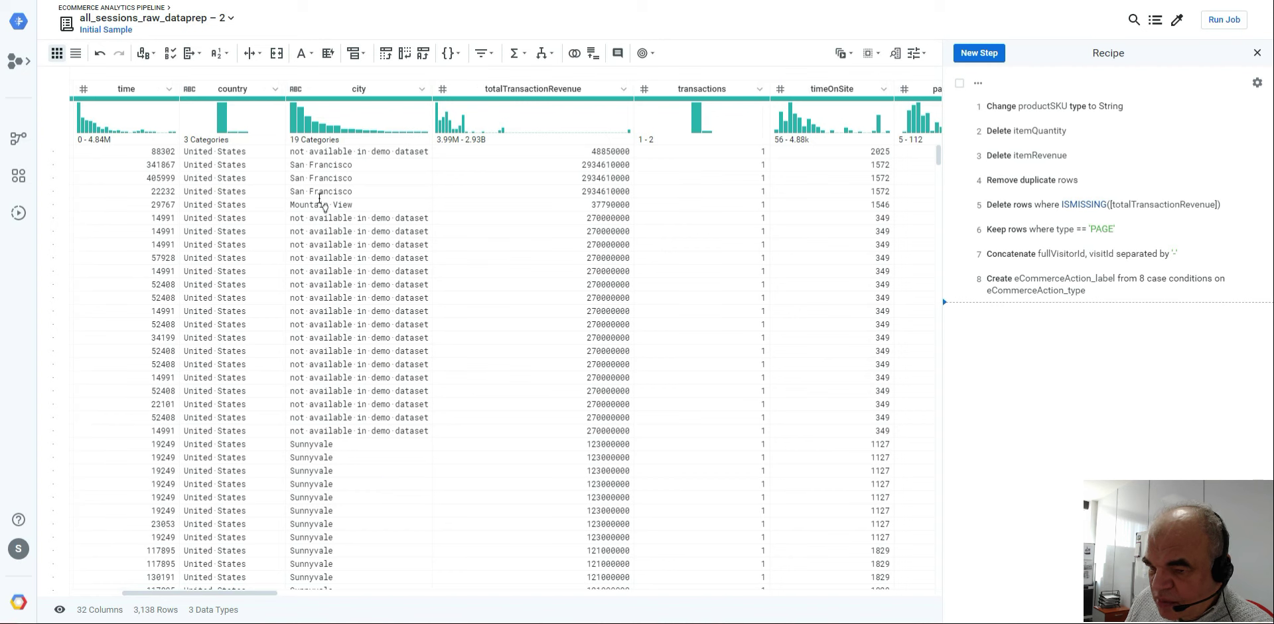
click(515, 93)
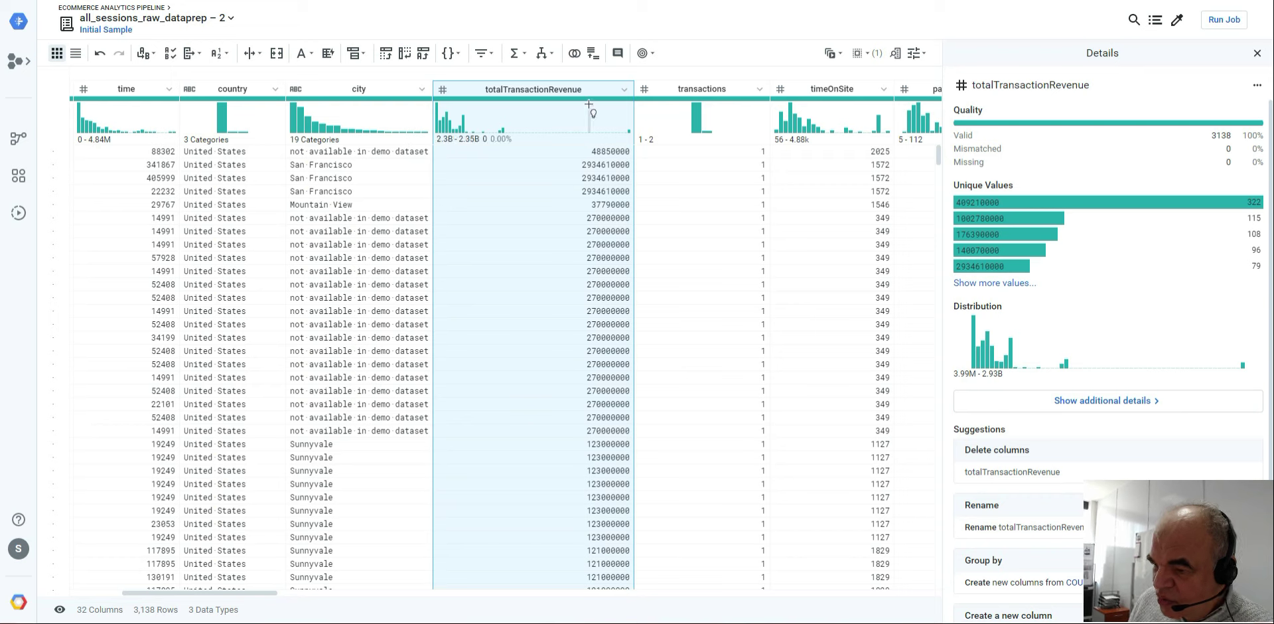
click(626, 93)
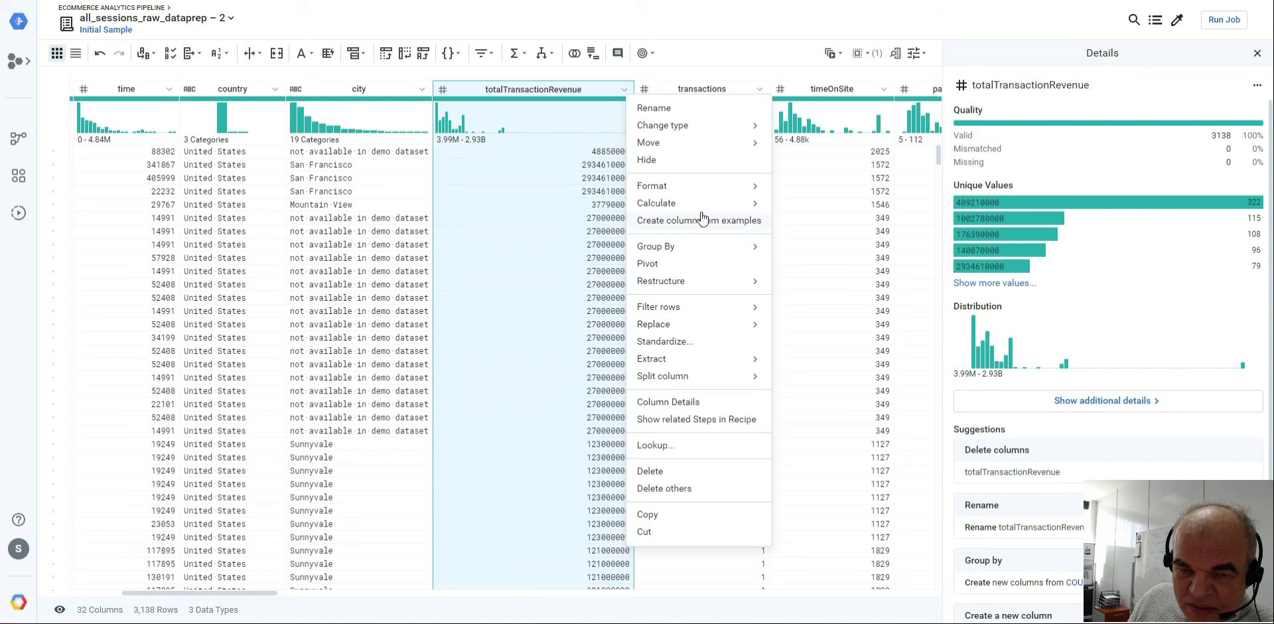
mouse_move(702, 205)
mouse_move(796, 208)
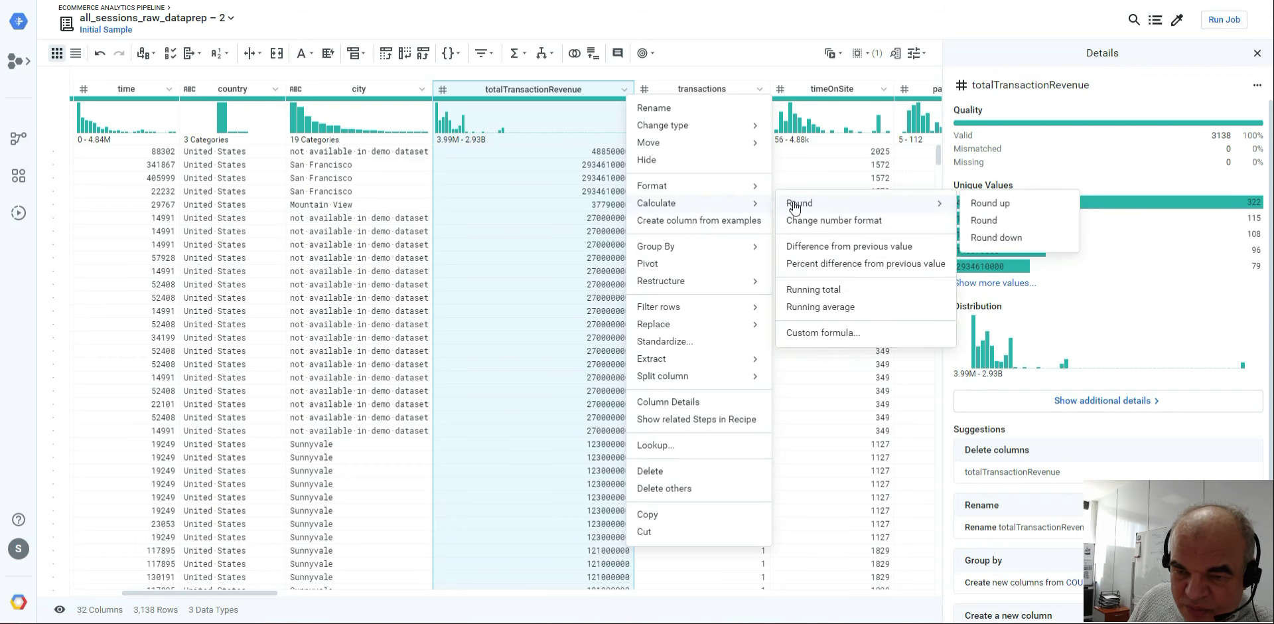
click(816, 336)
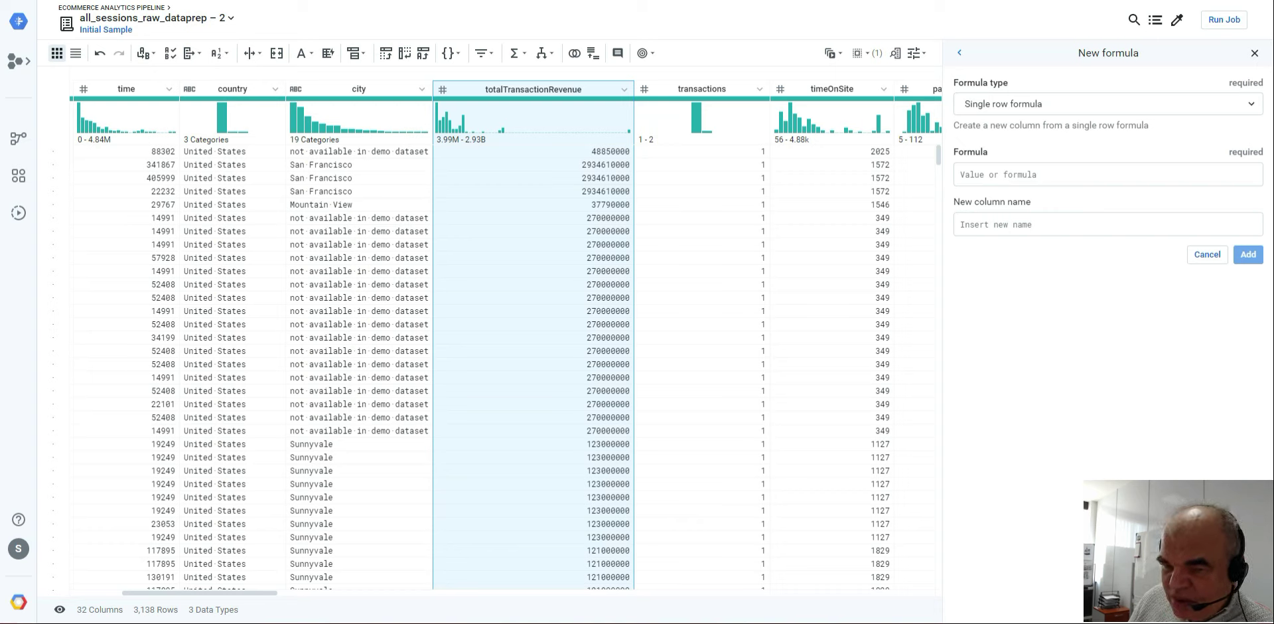
click(968, 175)
right_click(968, 175)
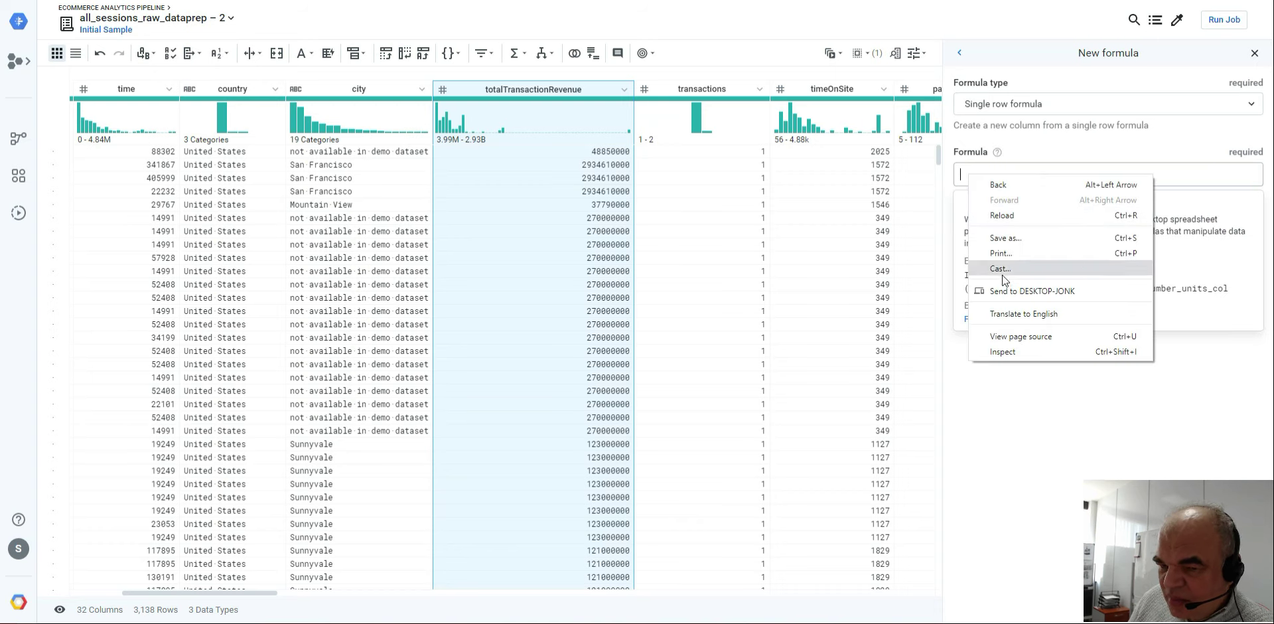
click(959, 172)
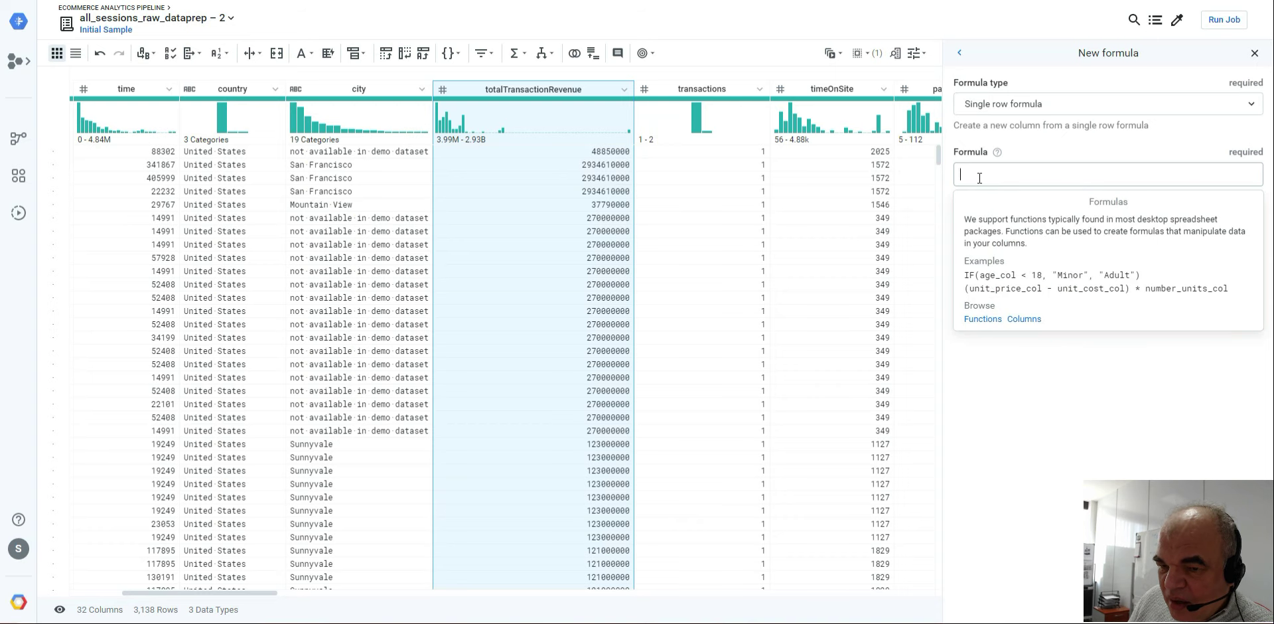
text(DIVIDE(totalTransactionRevenue,1000000))
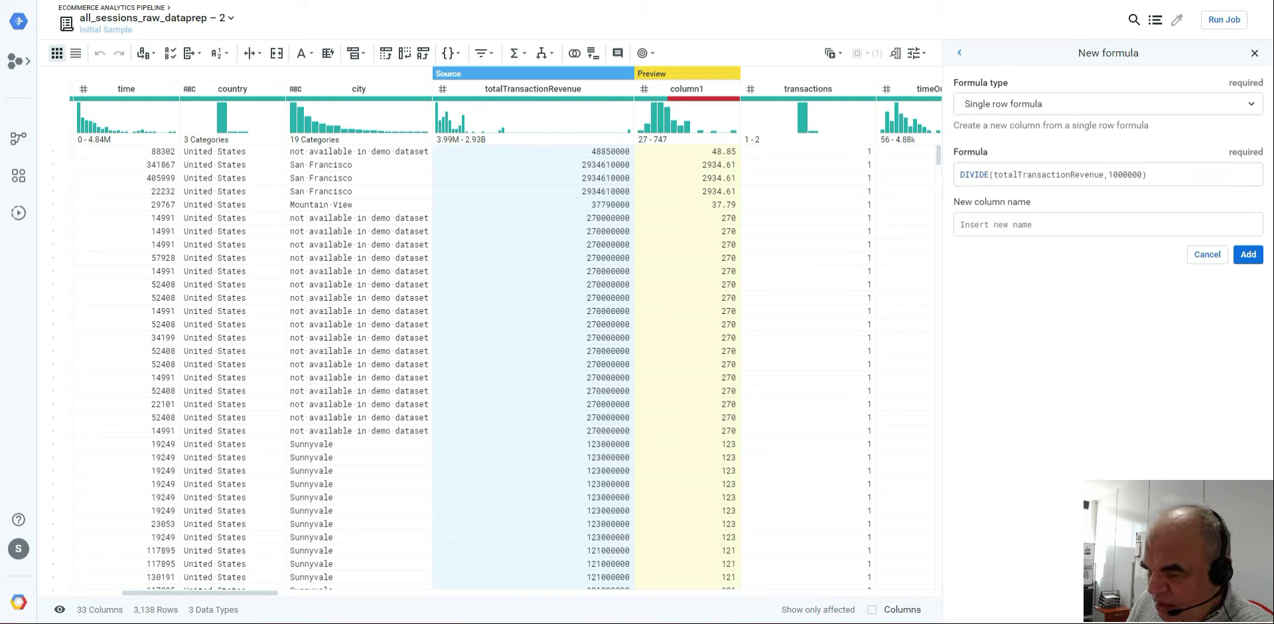
Name the formula's new column totalTransactionRevenue1 and add the formula to the recipe
click(1007, 228)
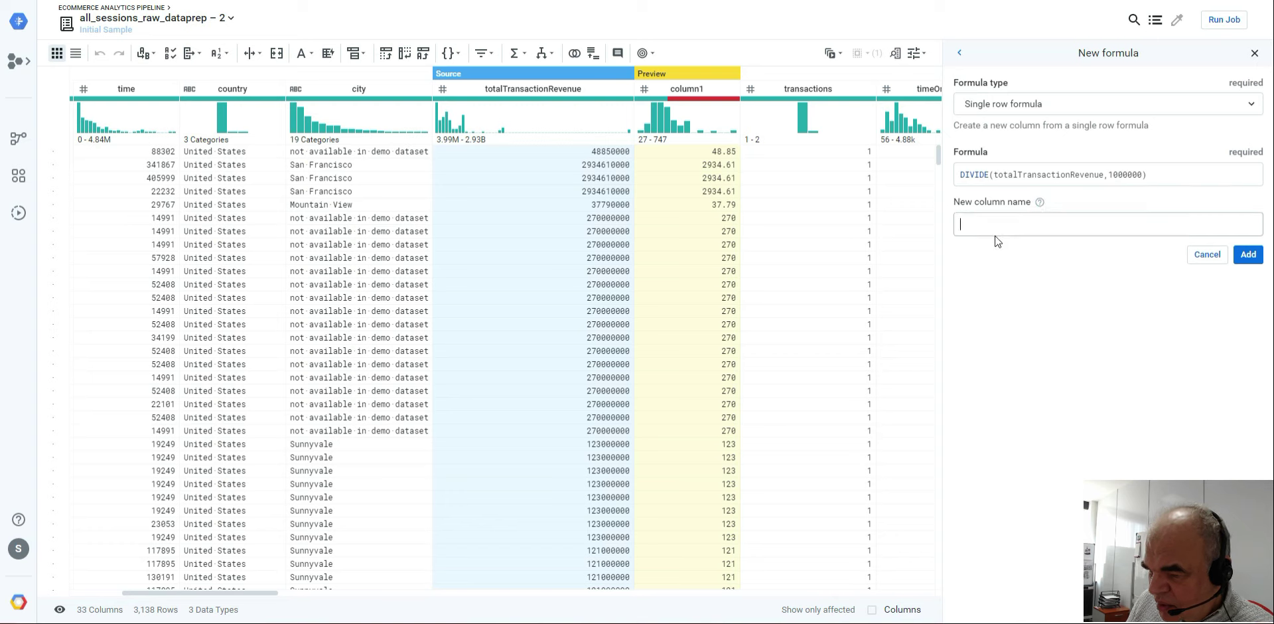
text(totalTransactionRevenue1)
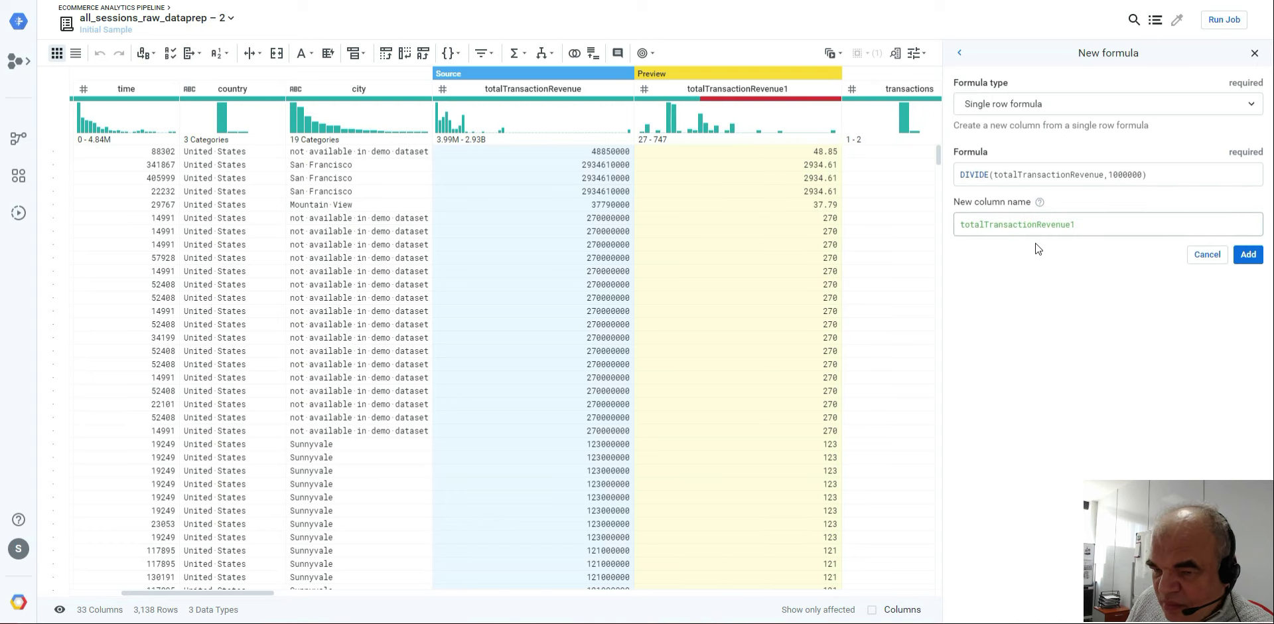
click(1250, 256)
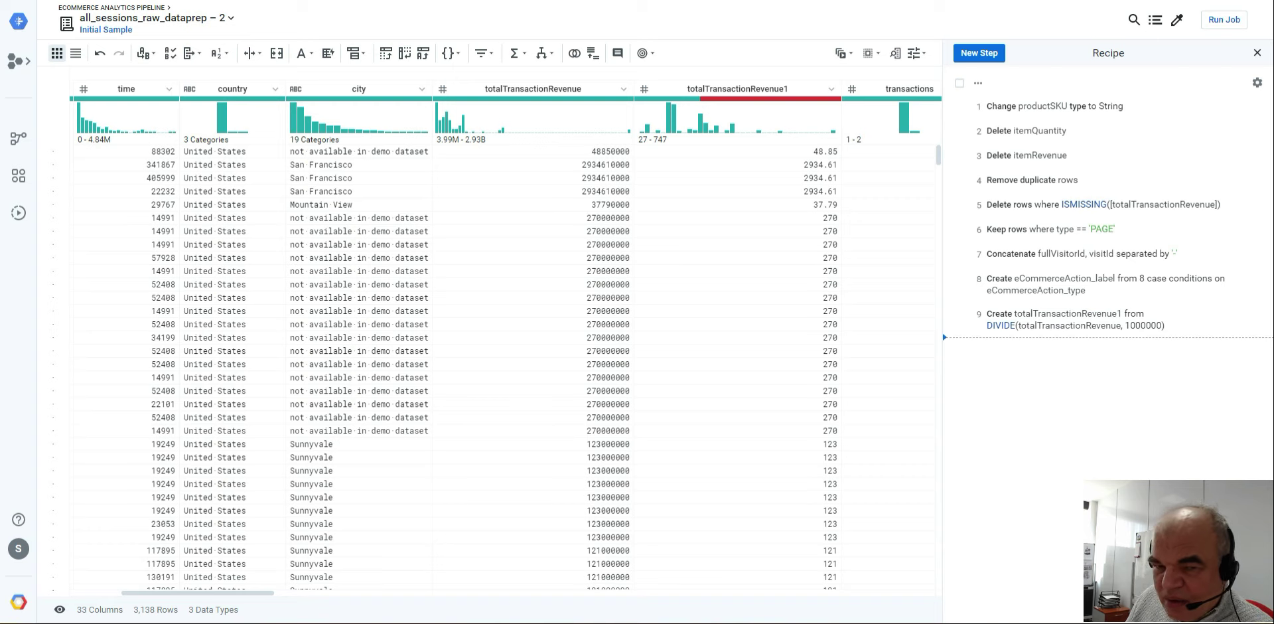
Change the data type of the totalTransactionRevenue1 column to Decimal
click(833, 91)
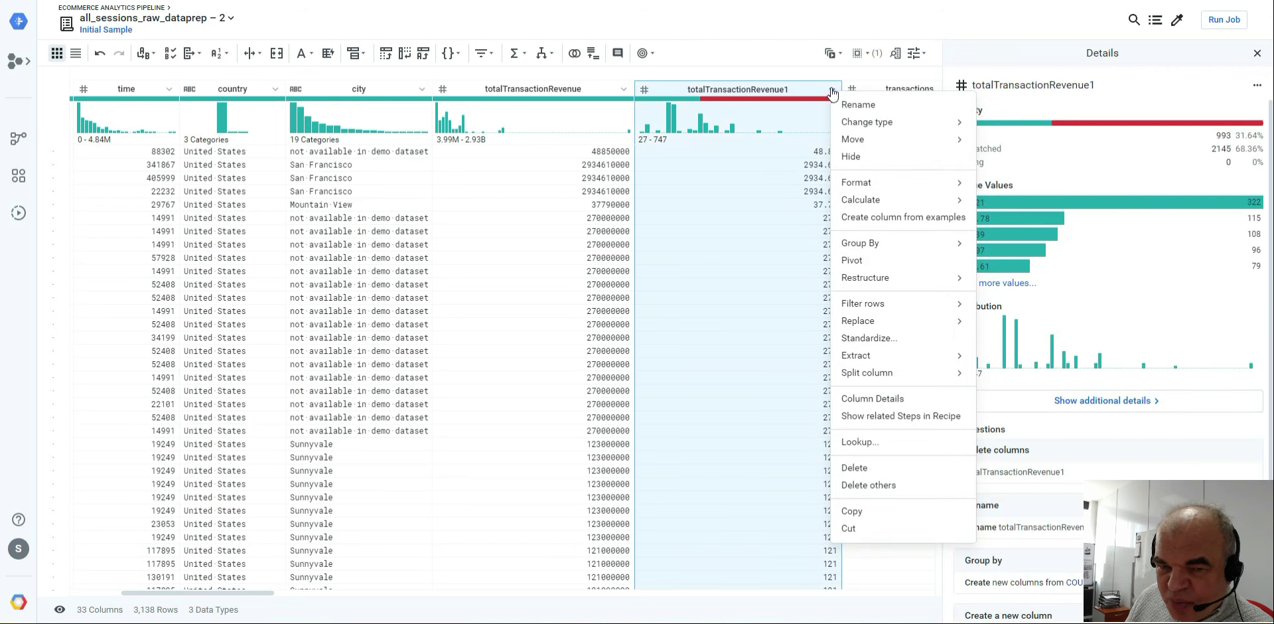
mouse_move(856, 125)
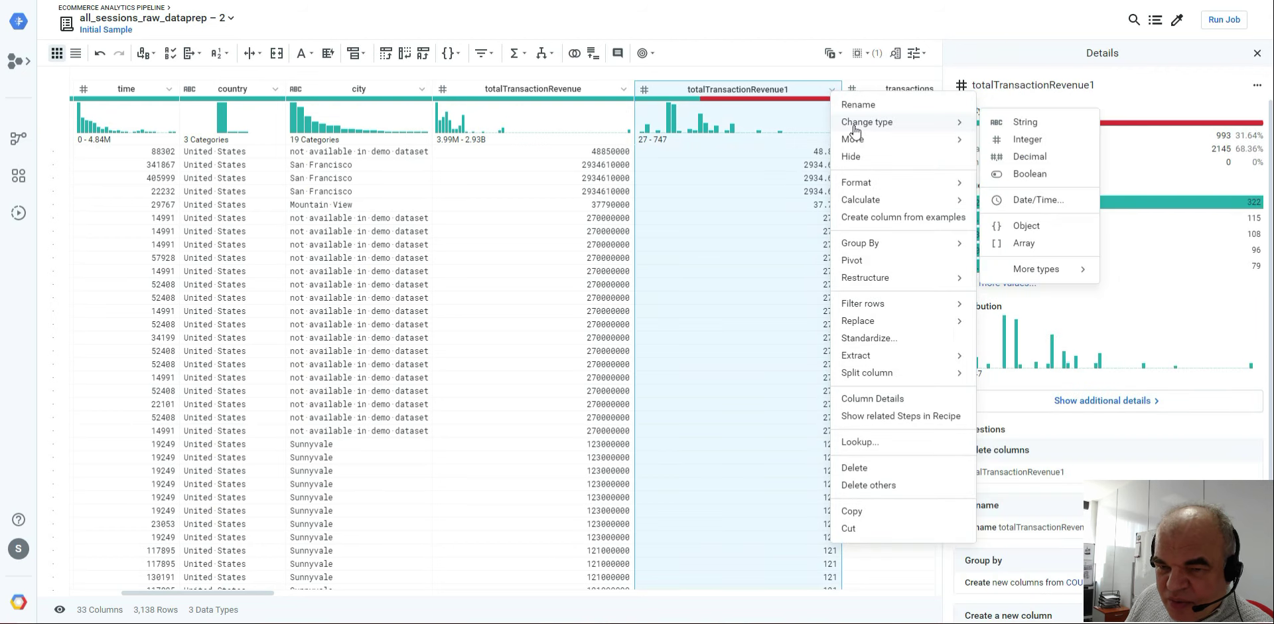
click(1030, 157)
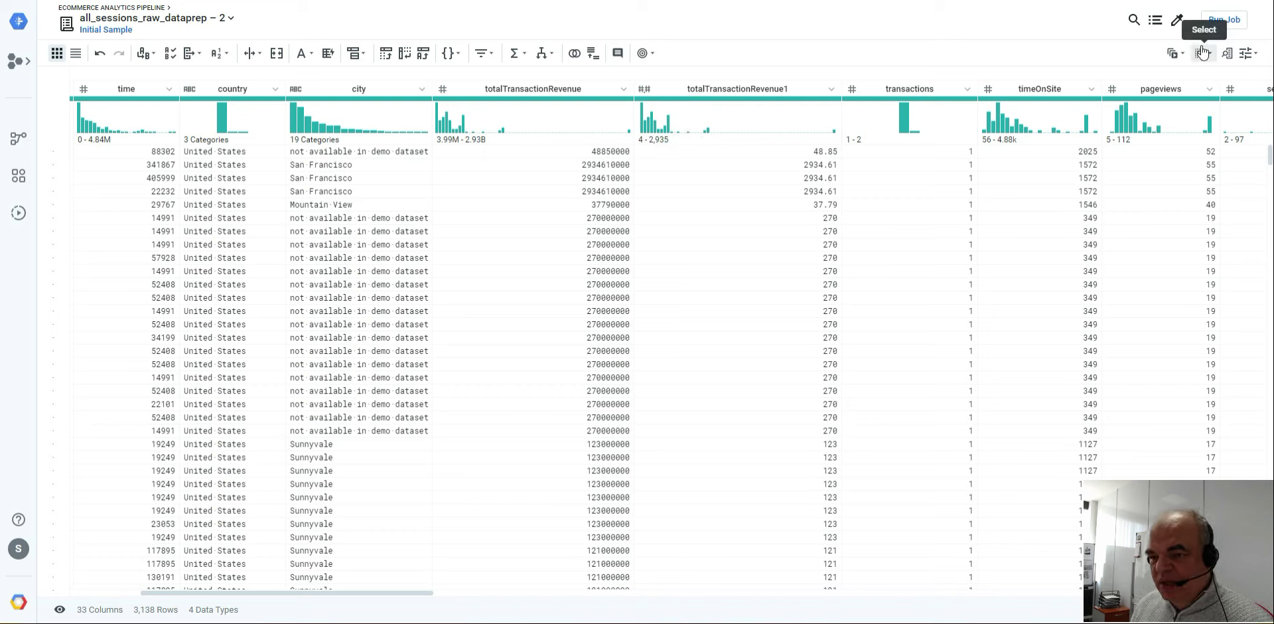
Review the recipe steps and run the job on Dataflow with Profile Results enabled and the existing Create-CSV publishing action
click(1155, 22)
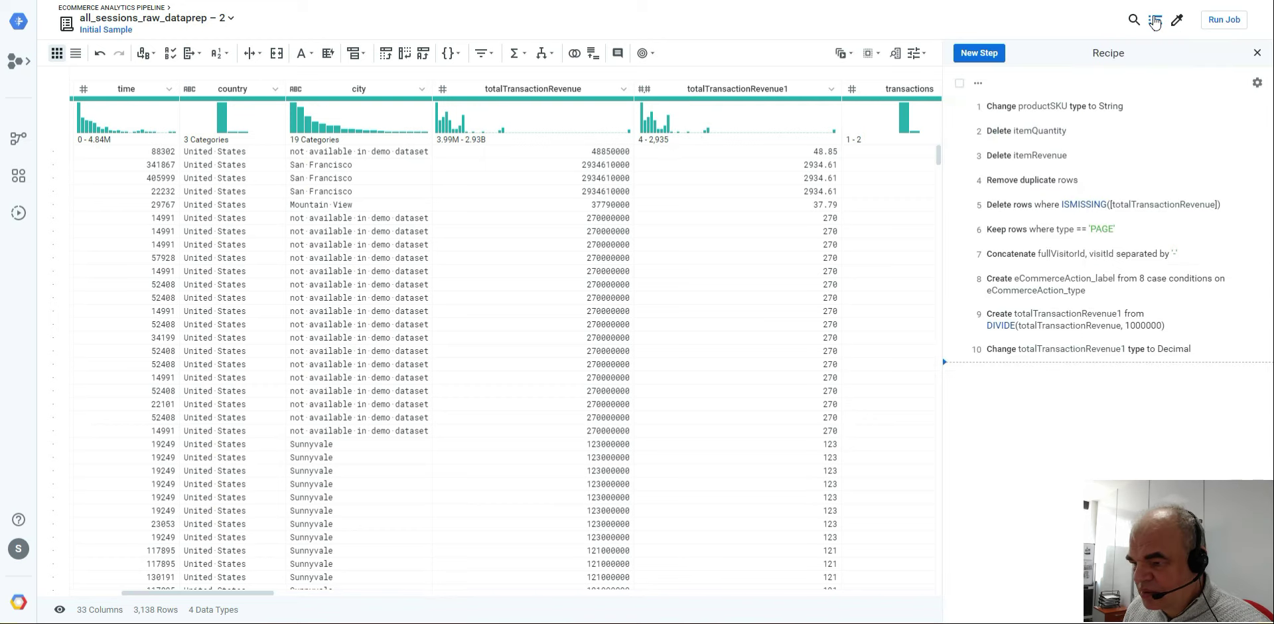
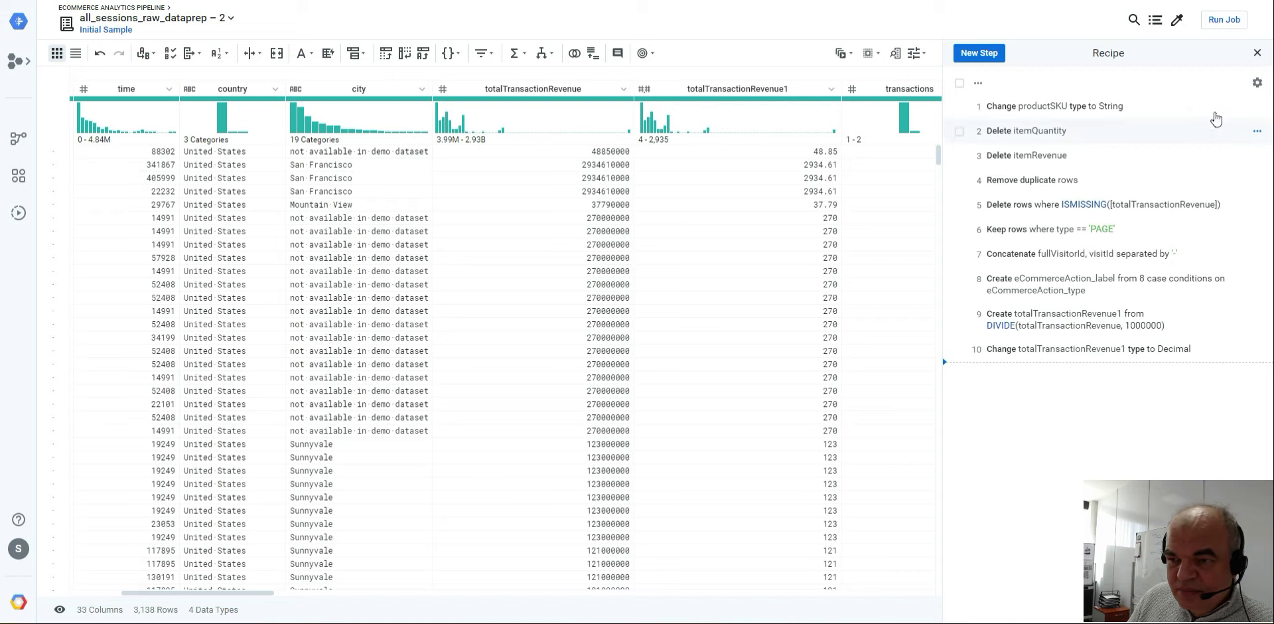
click(1238, 25)
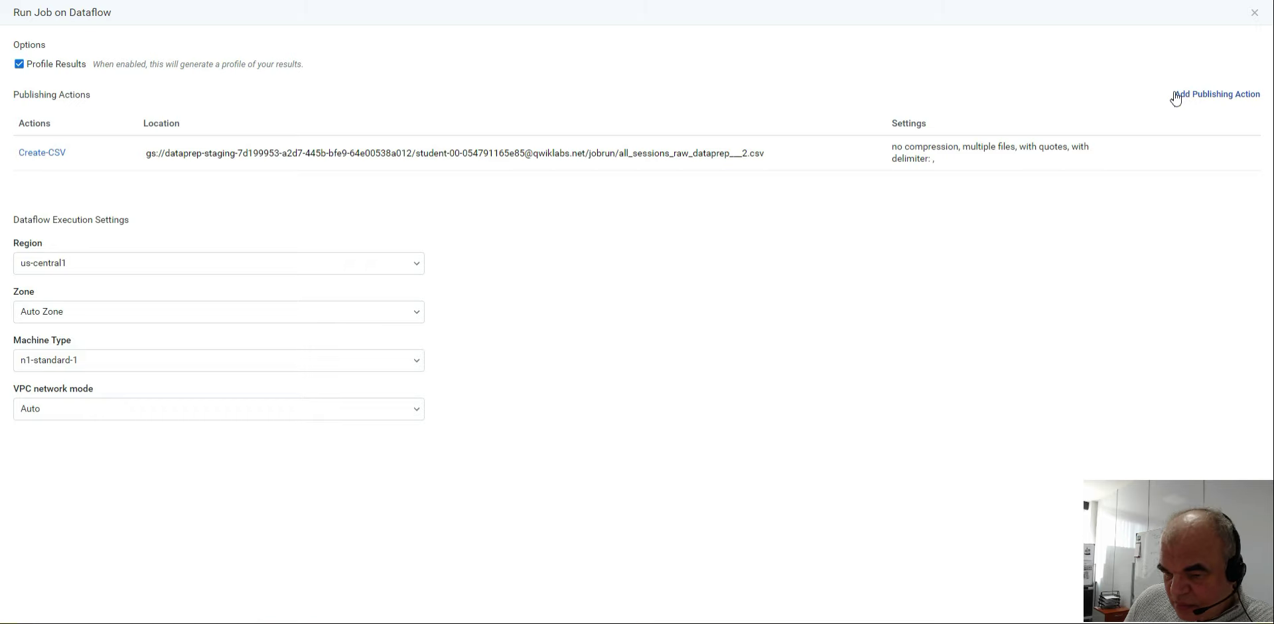
click(1243, 607)
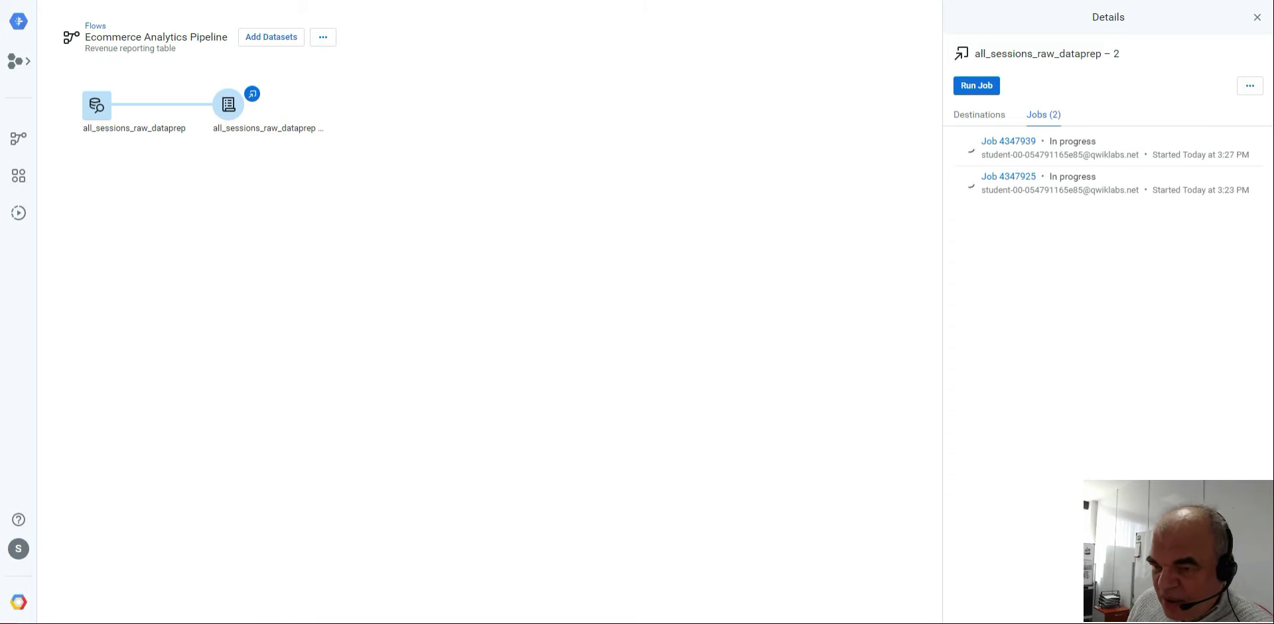
Examine the output destinations of the earlier job, started at 3:23 PM
click(1024, 185)
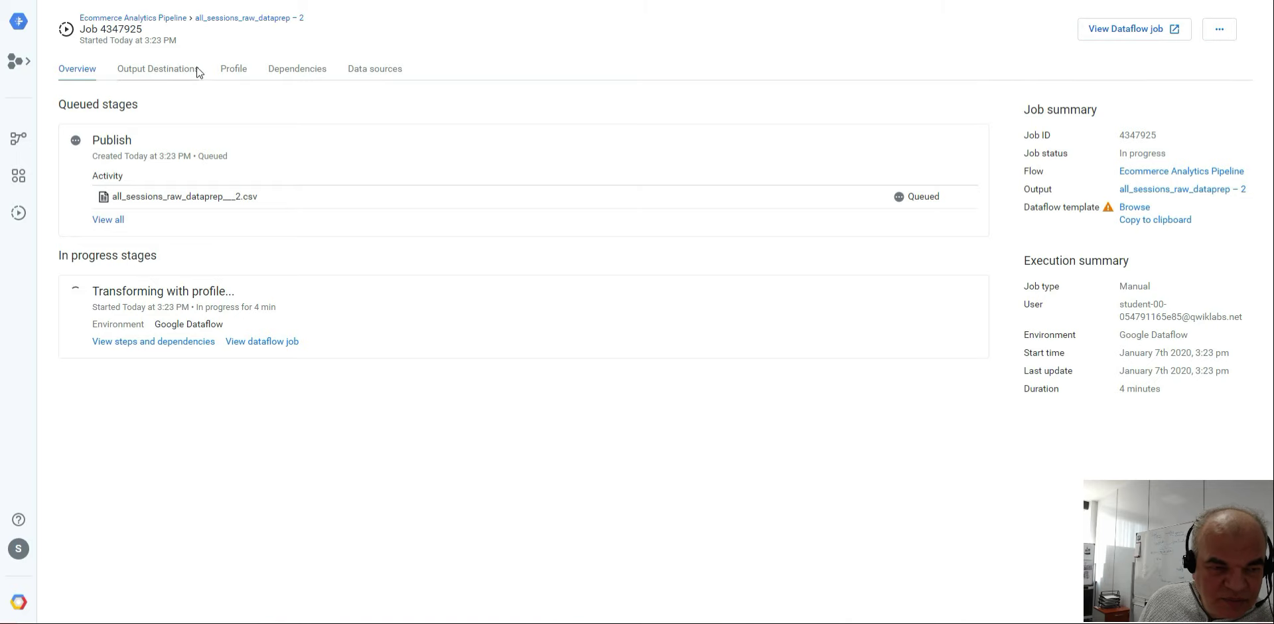
click(172, 71)
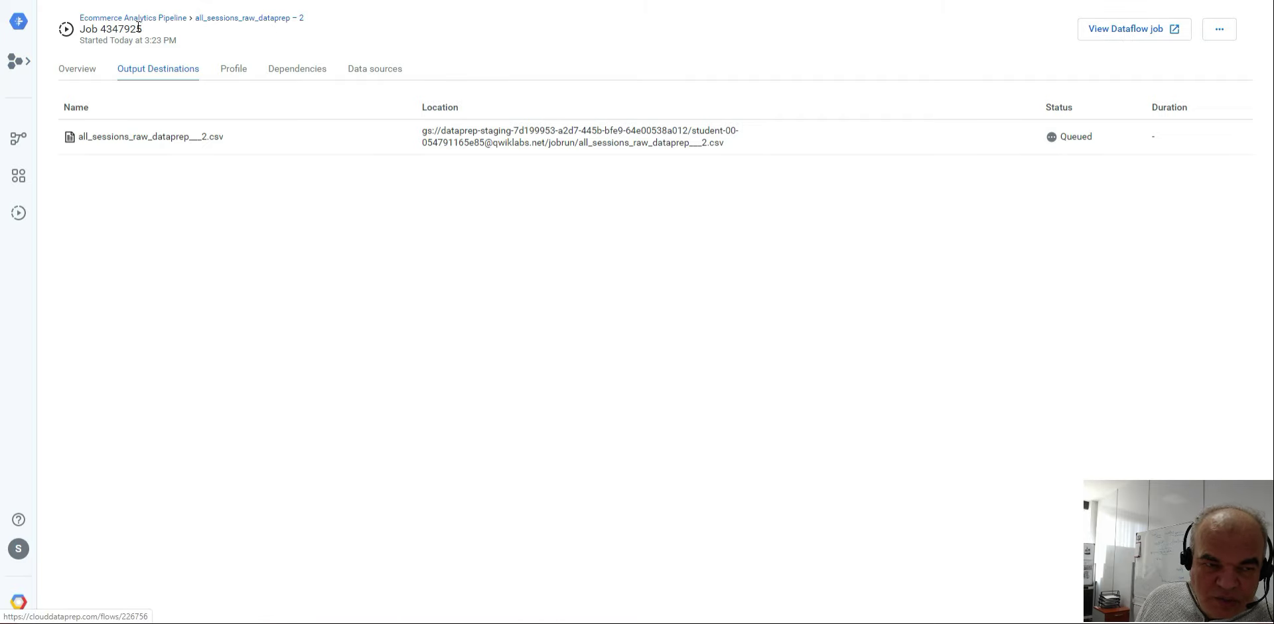
Open the flow's job started at 3:27 PM and examine its overview, output destinations and Dataflow job
click(243, 20)
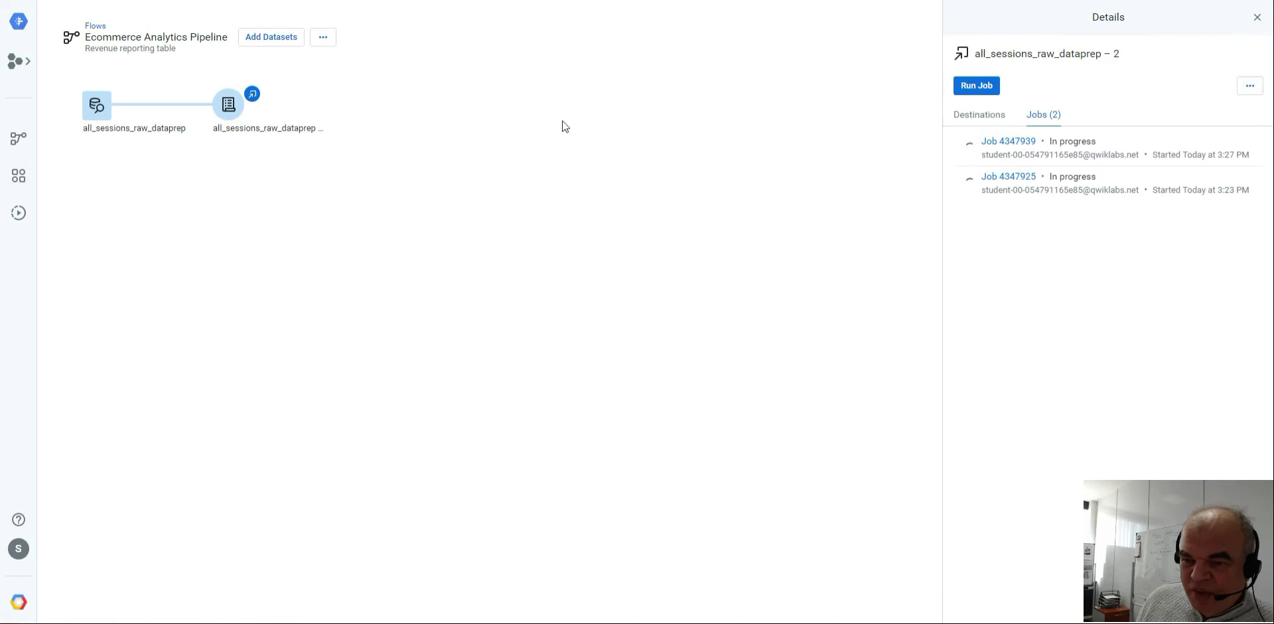
click(1015, 143)
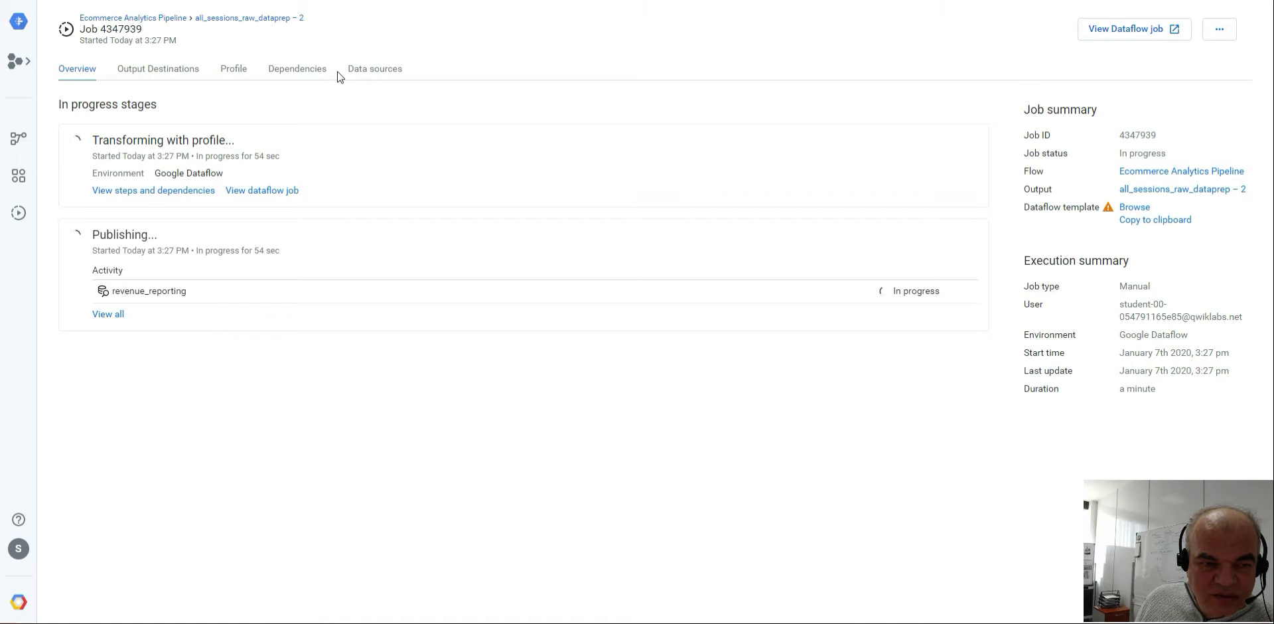
click(152, 74)
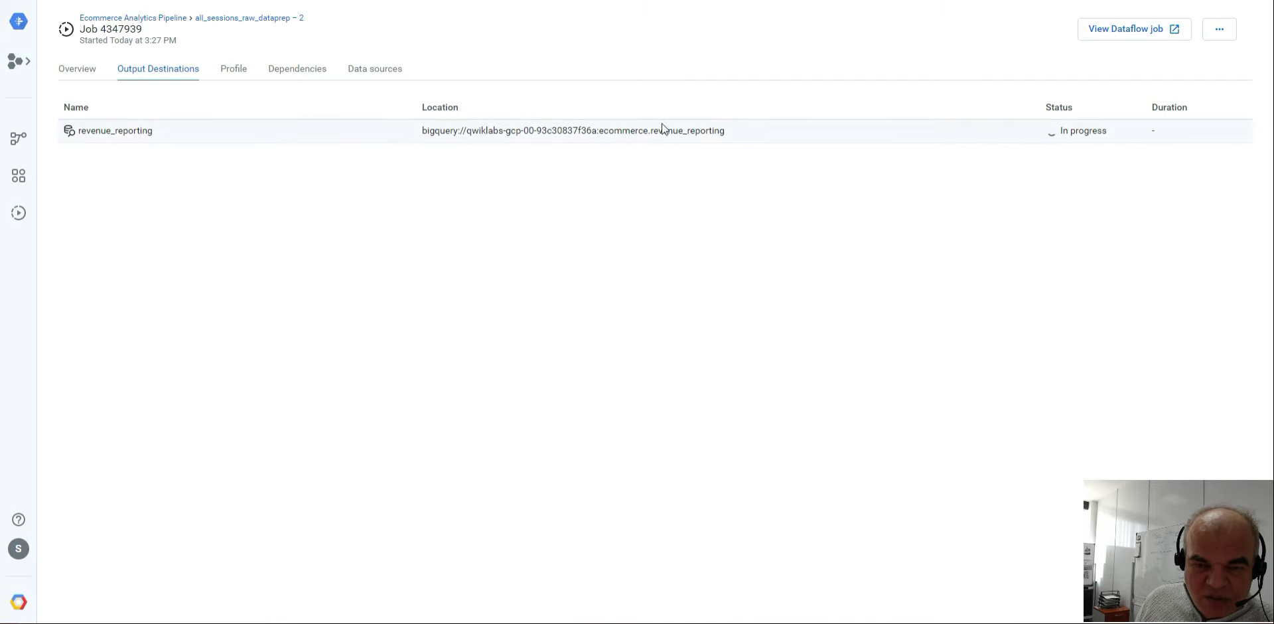
click(81, 70)
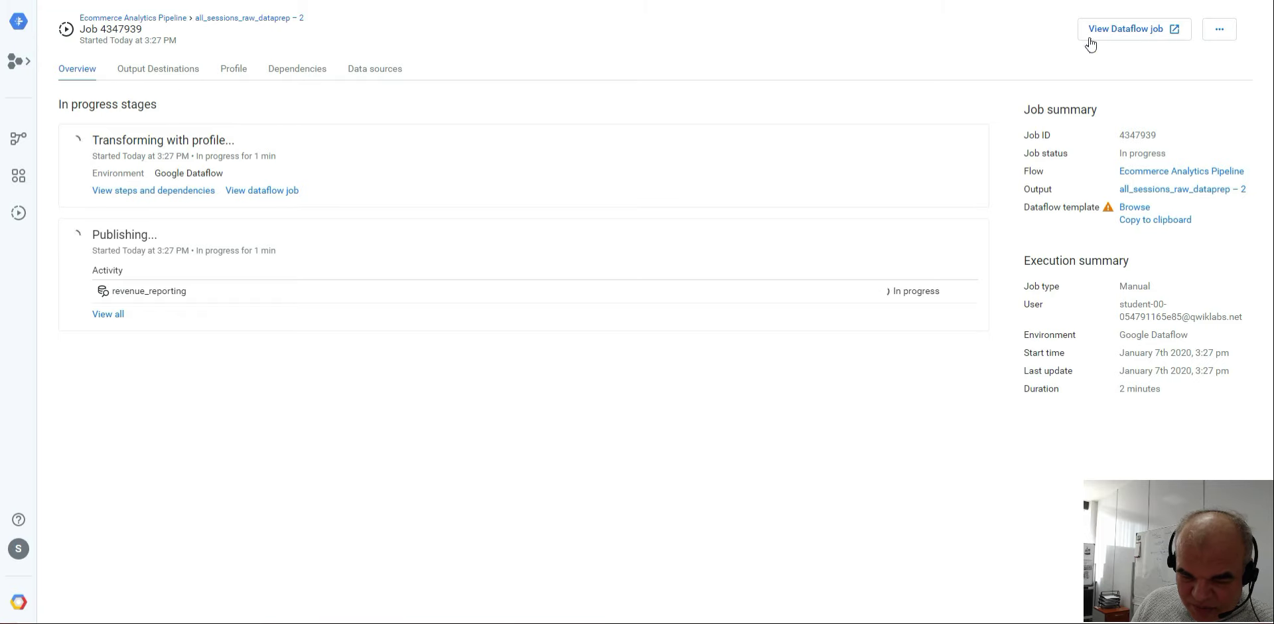
click(1110, 30)
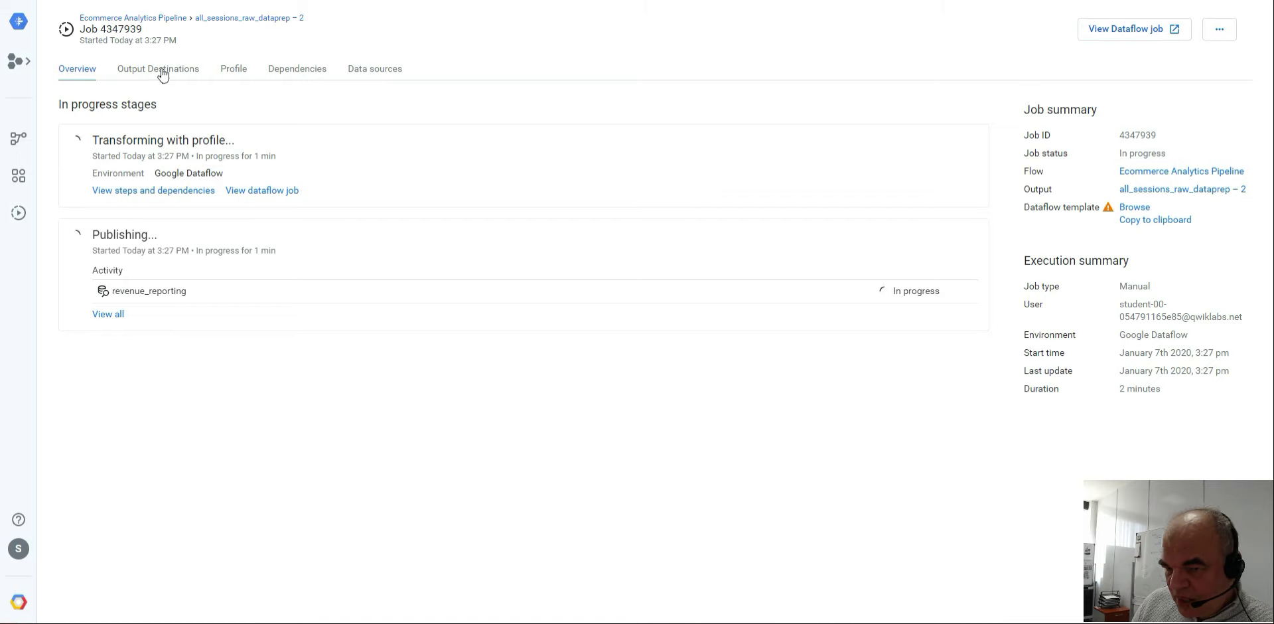
Reopen the Ecommerce Analytics Pipeline flow from the Dataprep home page and examine its recipe's steps
click(12, 26)
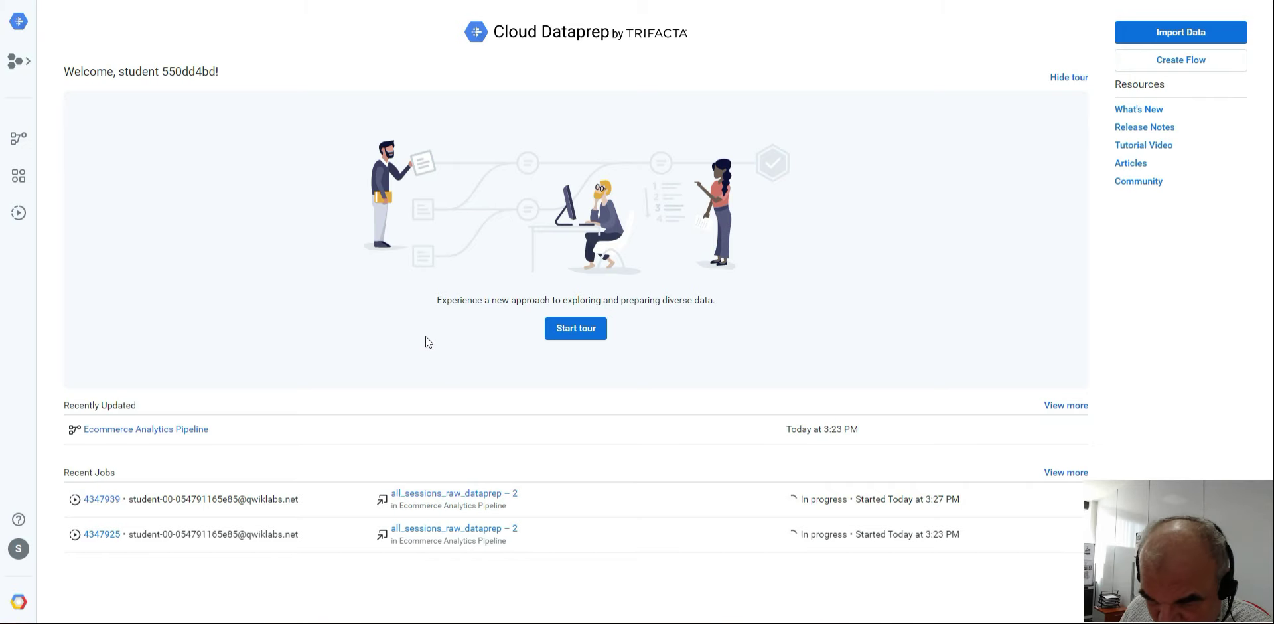
click(163, 434)
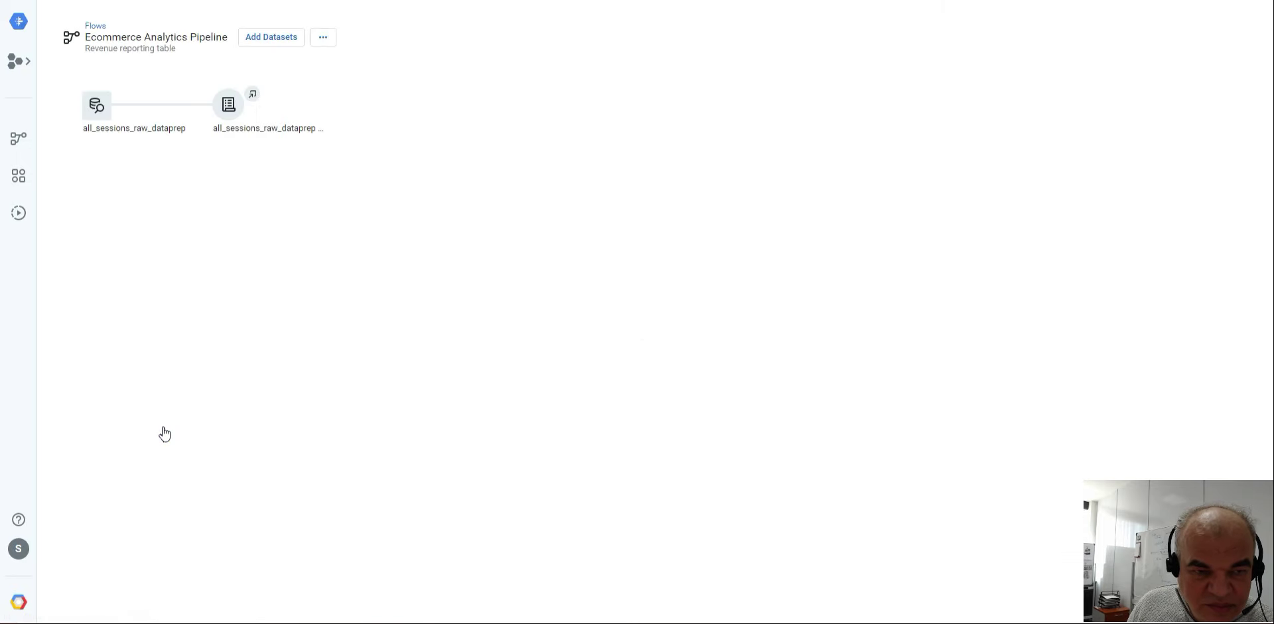
click(228, 105)
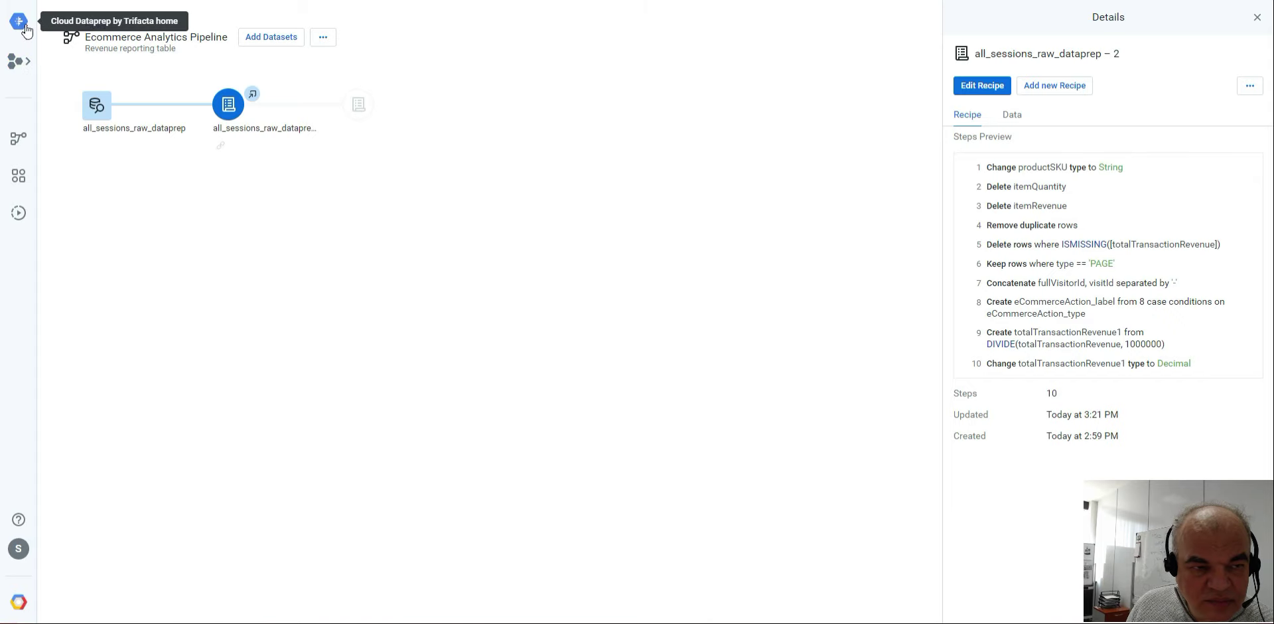
Look over the list of flows and check the status of both pipeline jobs in the jobs list
click(22, 146)
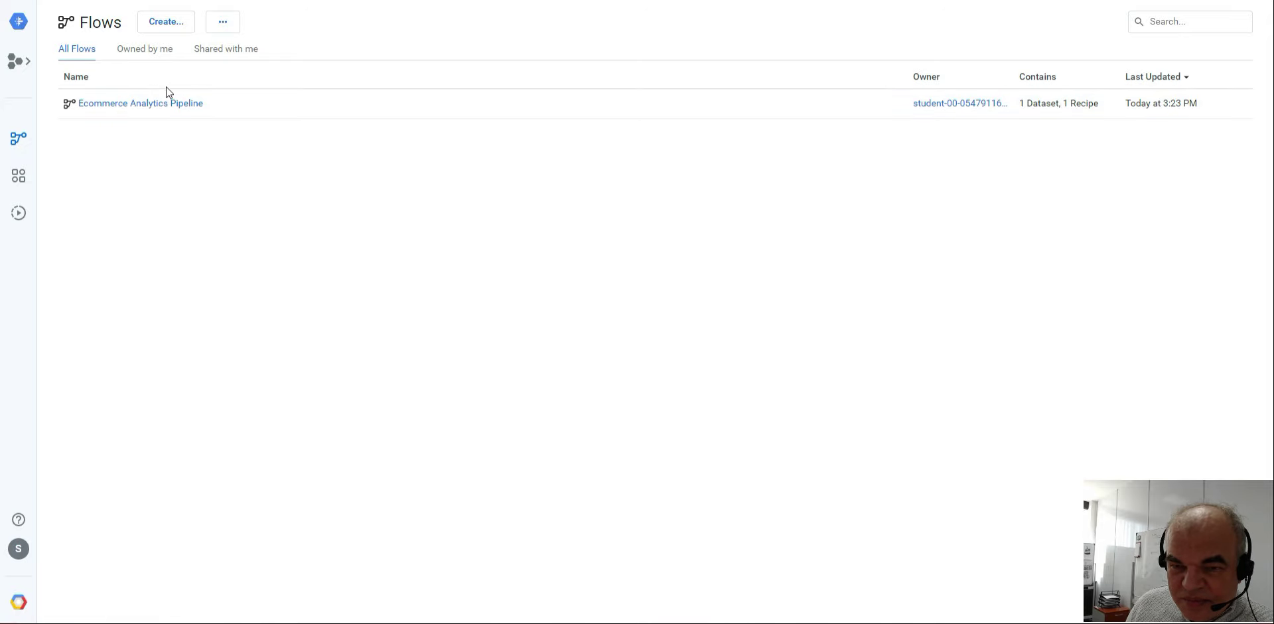
click(134, 105)
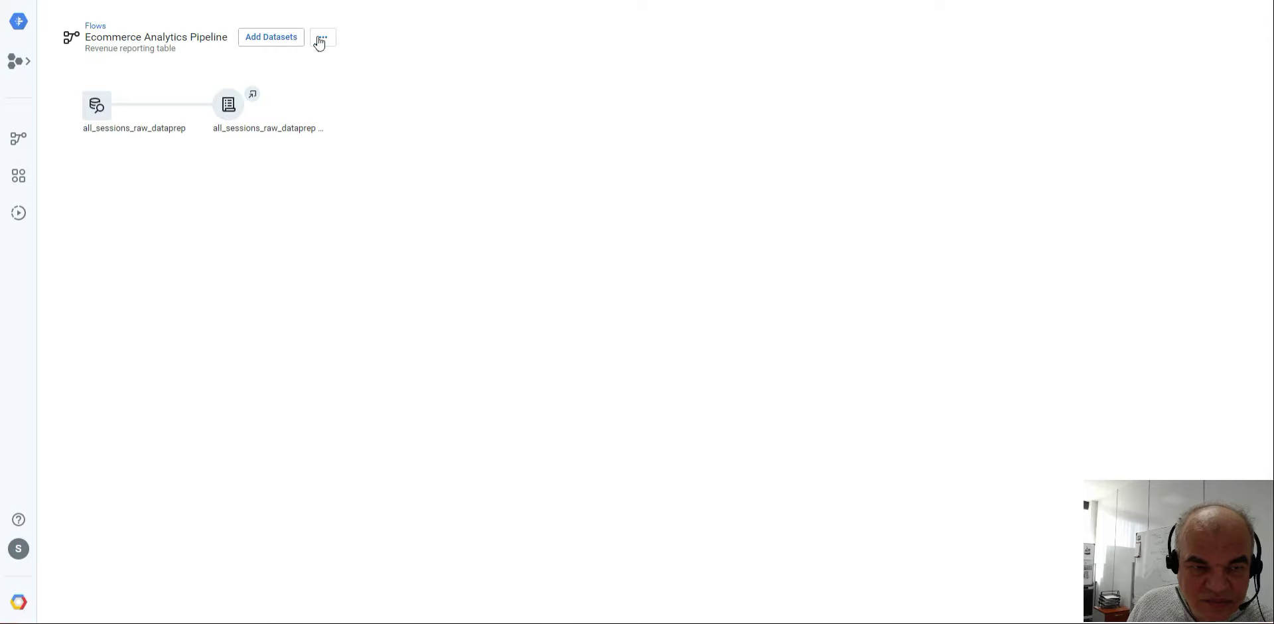
click(18, 213)
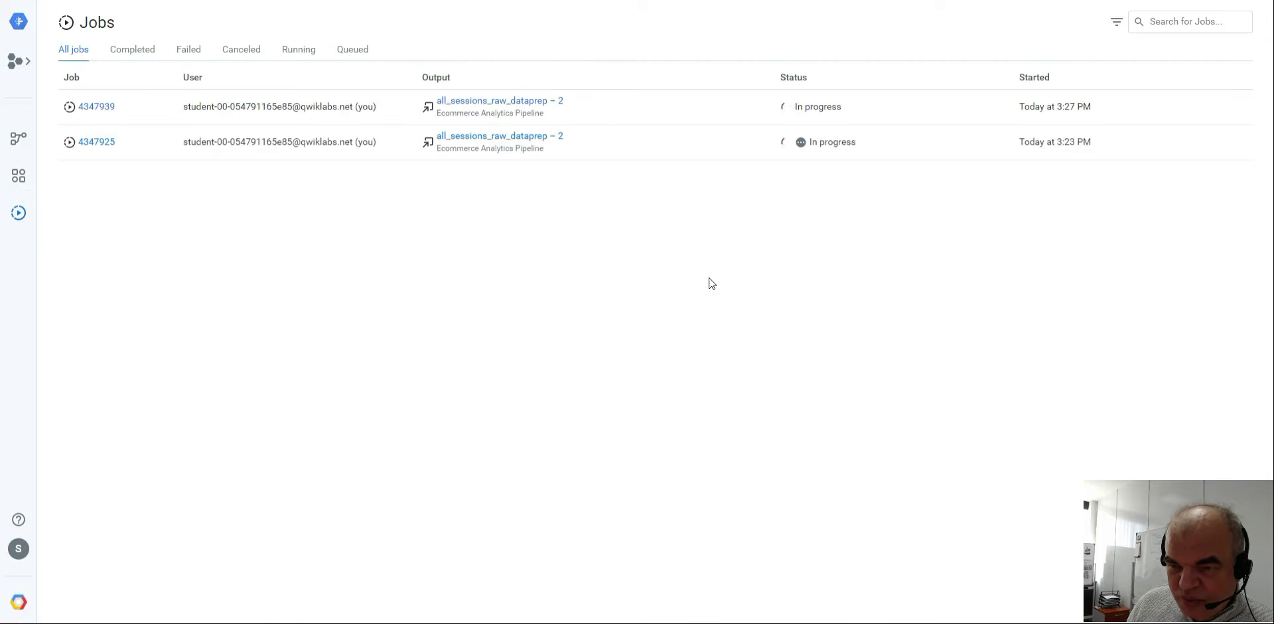
mouse_move(817, 113)
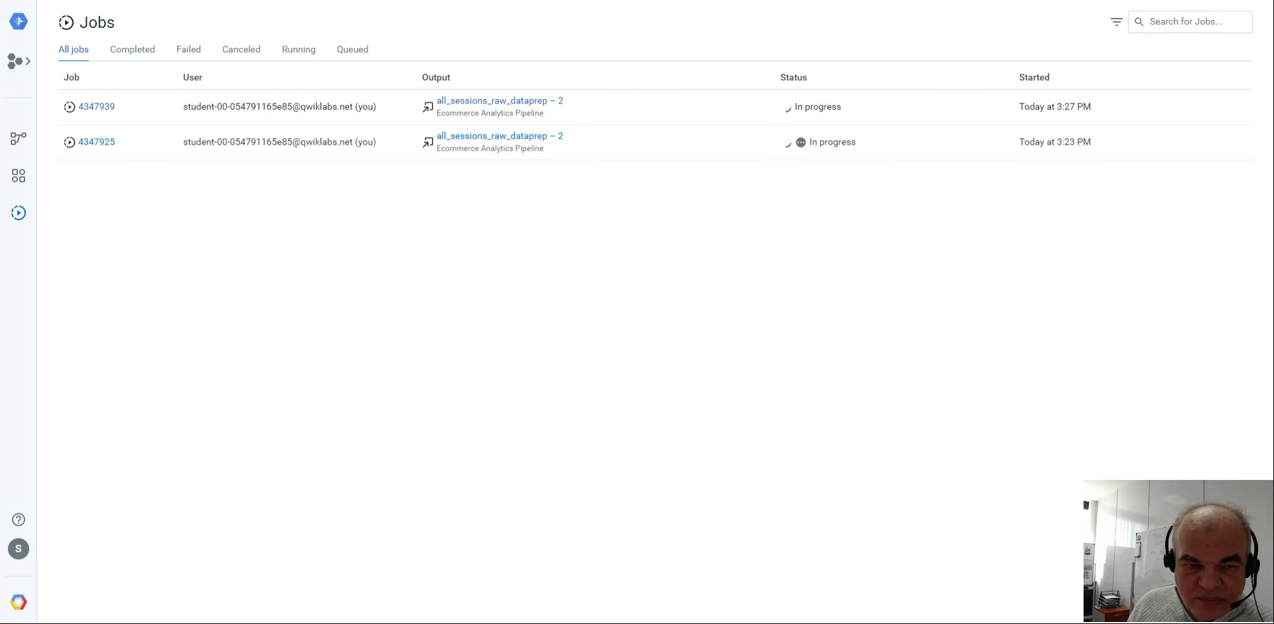
Start a schedule for the Ecommerce Analytics Pipeline flow and set its weekly run day to Saturday only
click(25, 148)
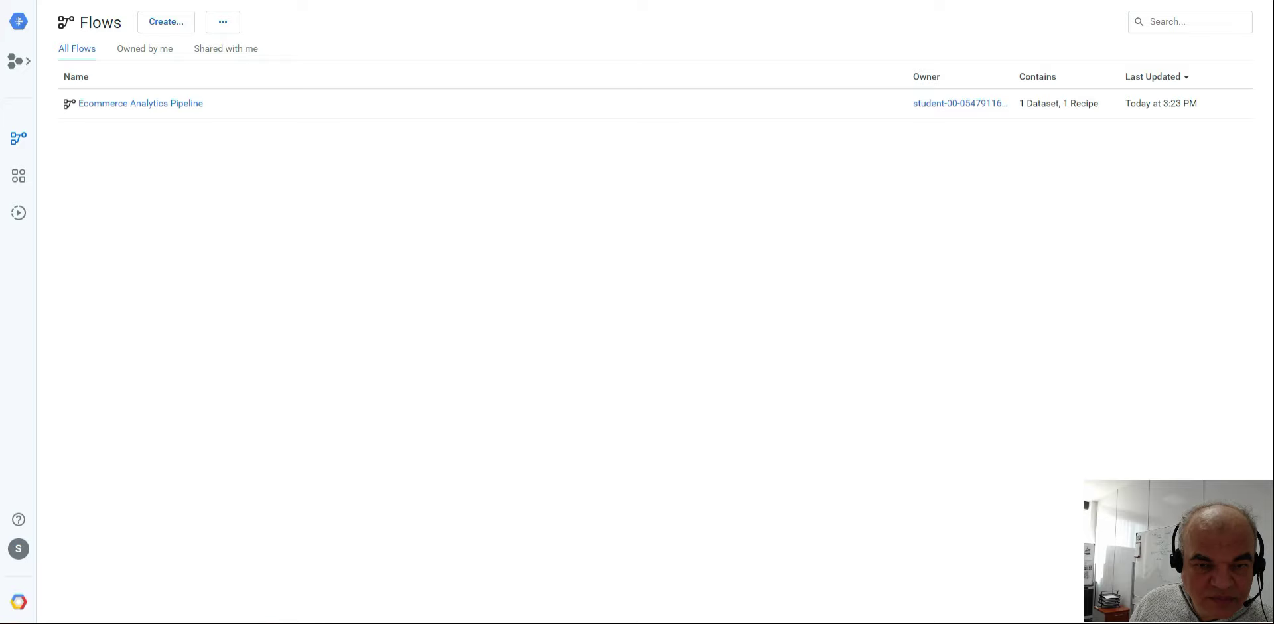
click(1233, 105)
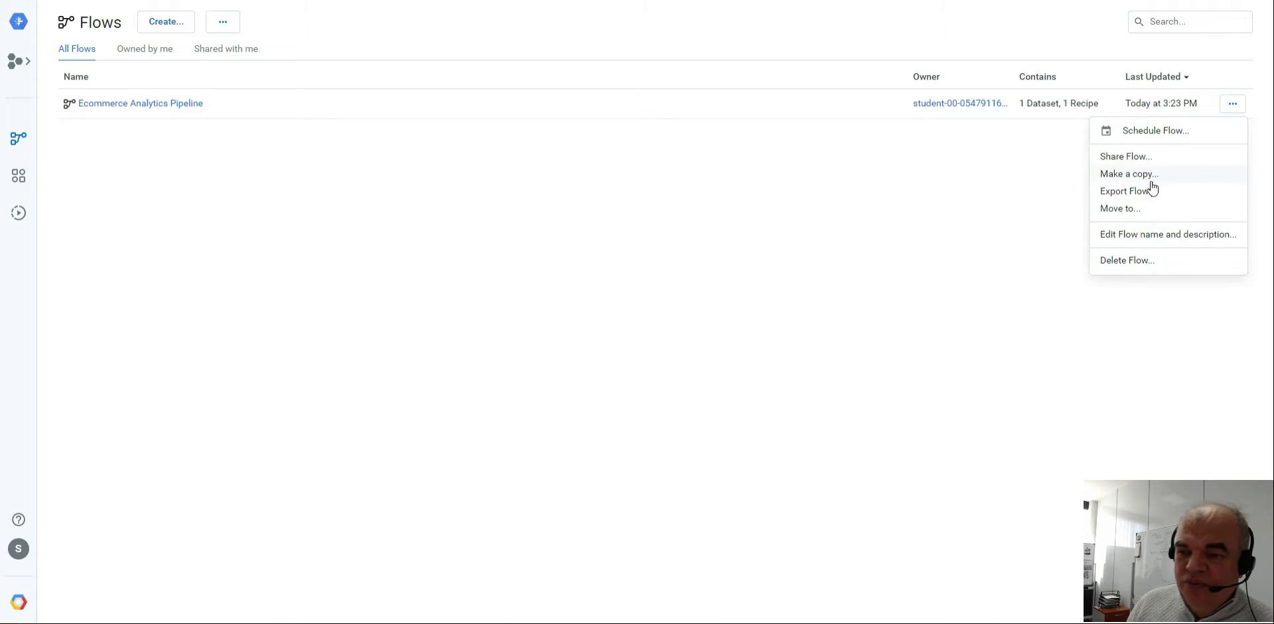
click(1157, 132)
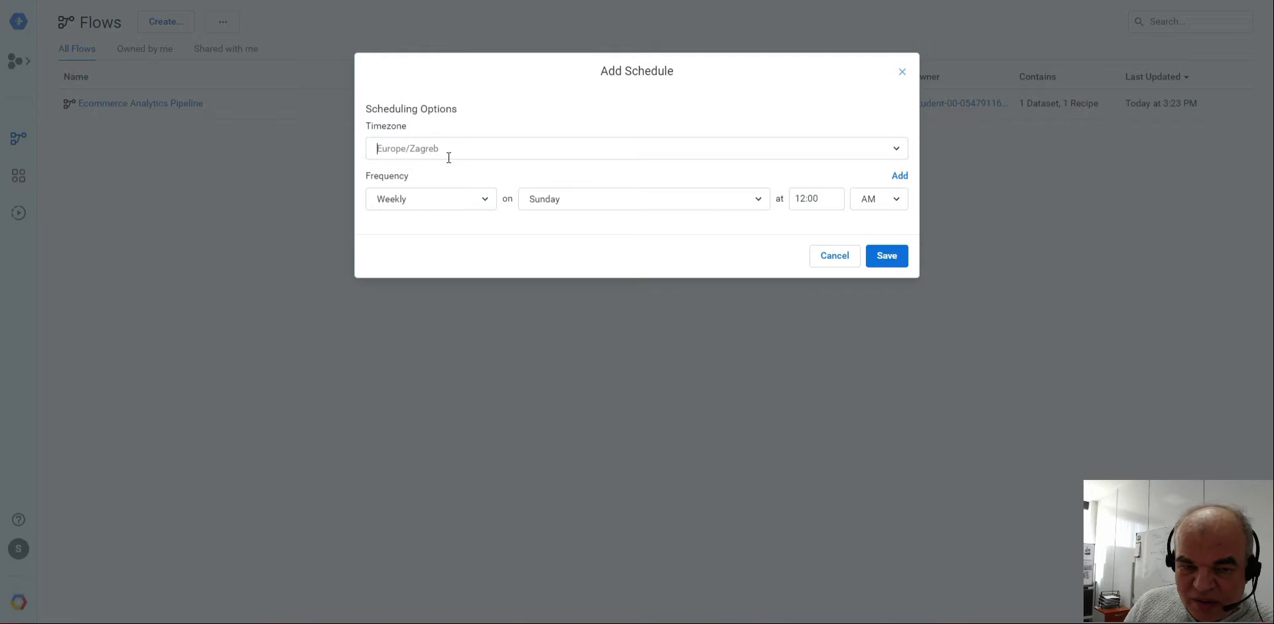
click(621, 206)
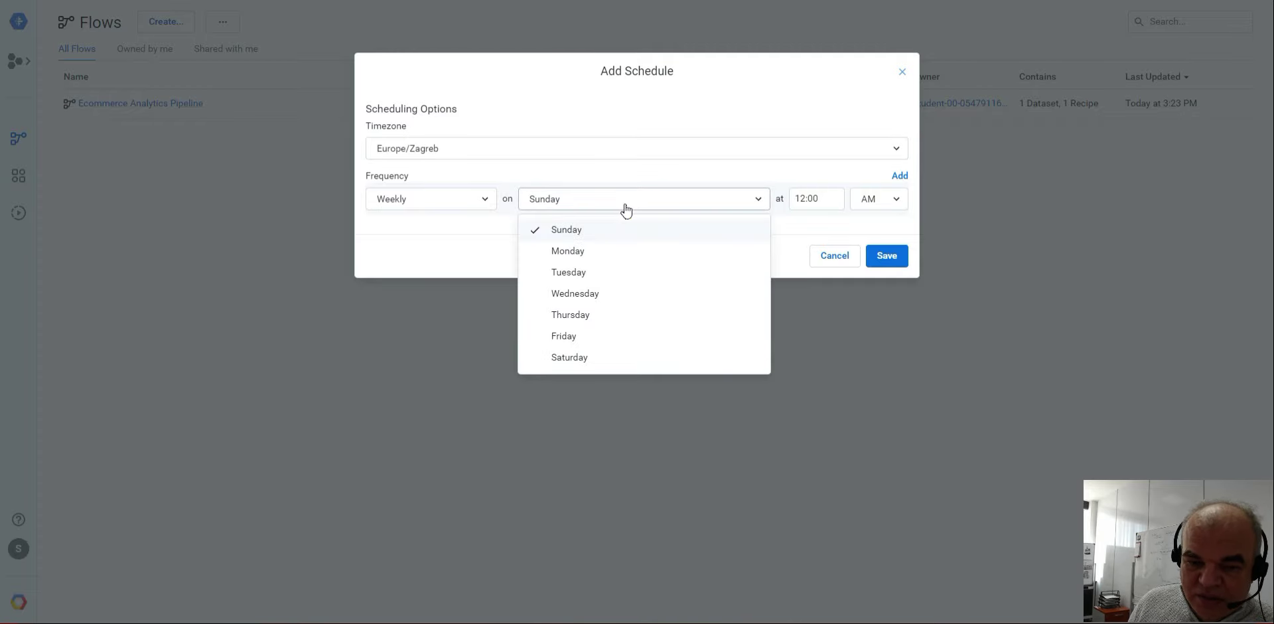
click(570, 359)
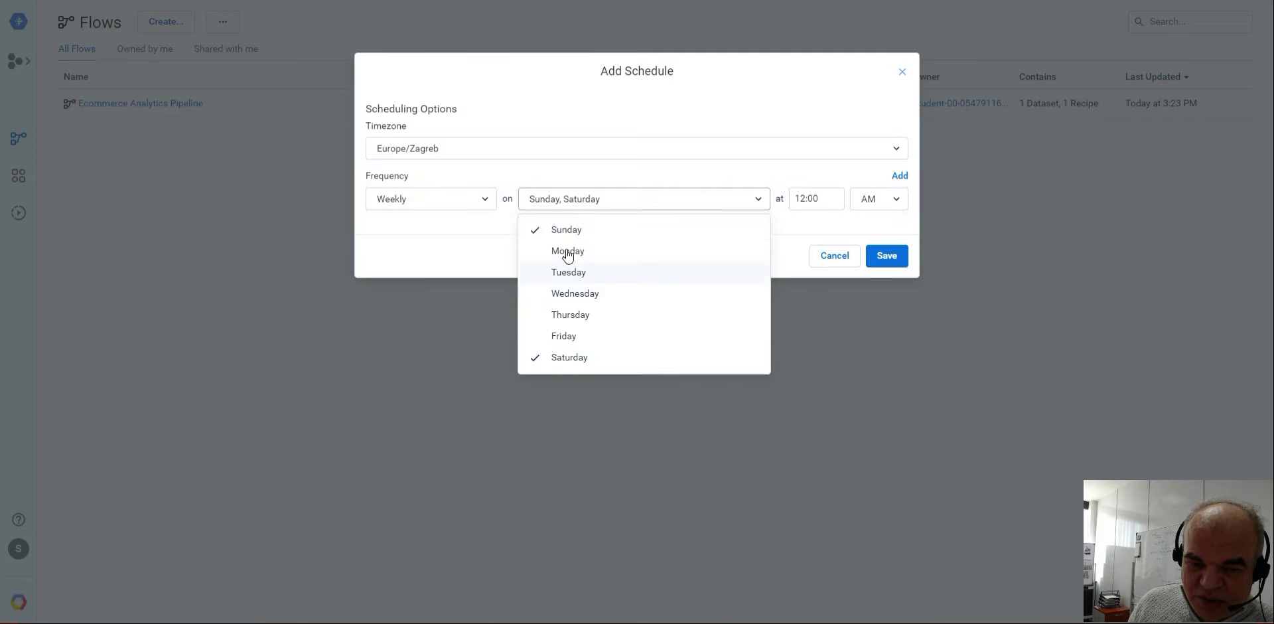
click(568, 230)
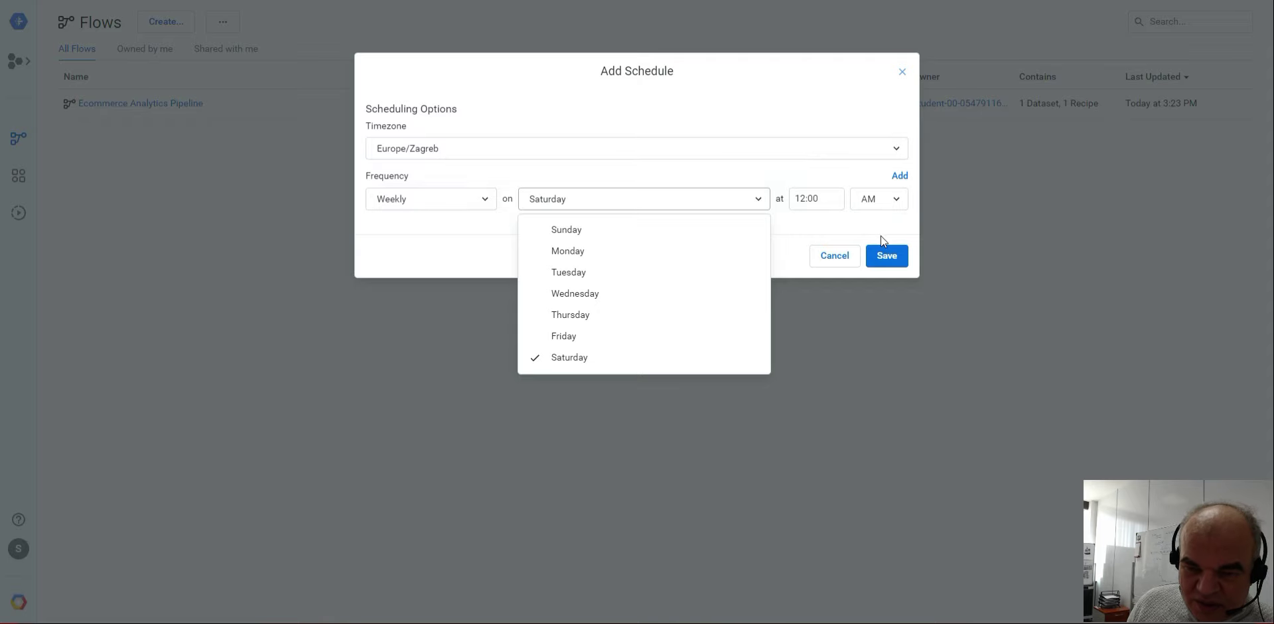
Set the schedule's run time to 03:00 AM and save the schedule
click(833, 199)
key(ctrl+a)
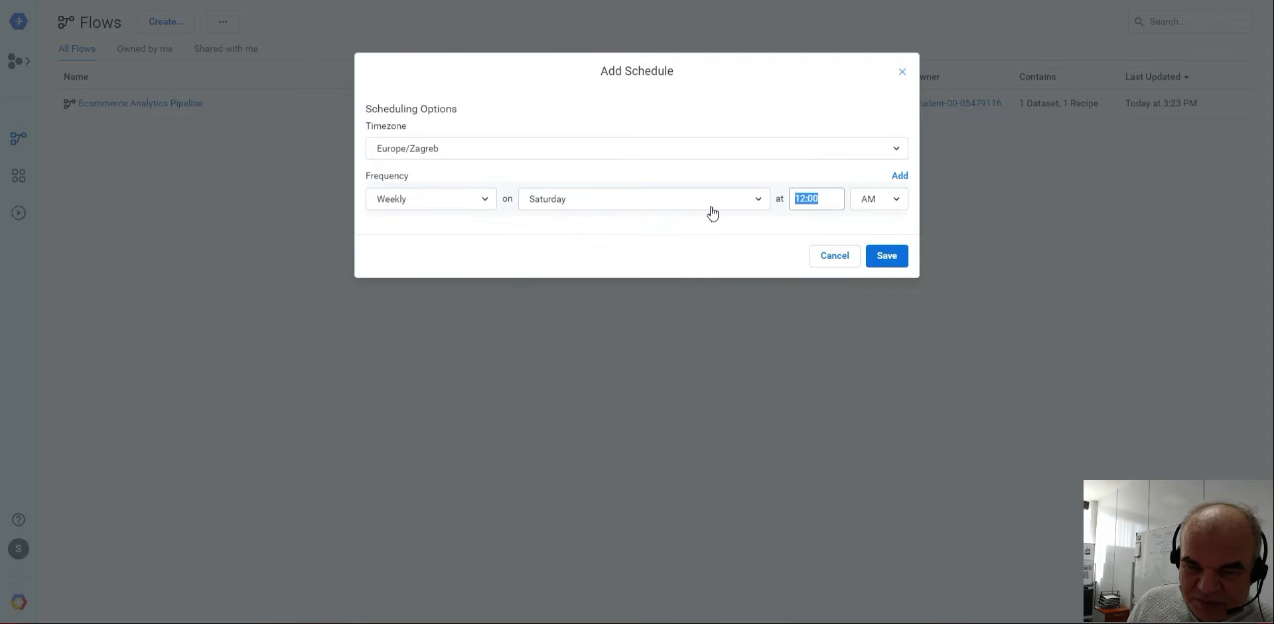
text(03:)
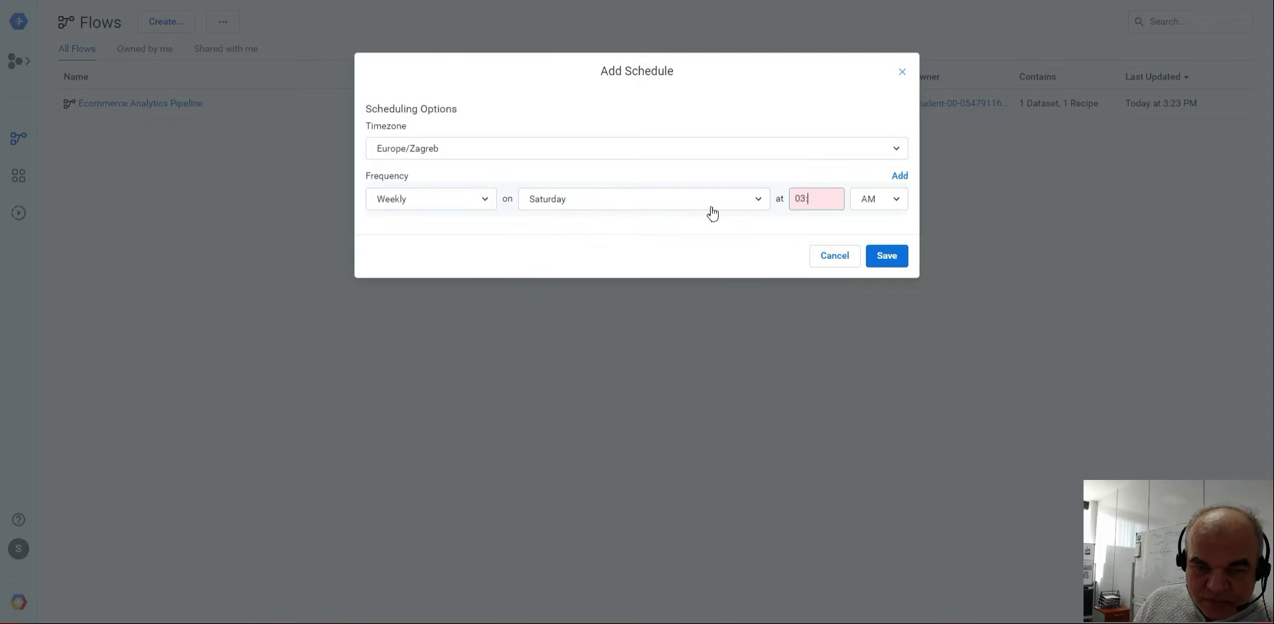
text(00)
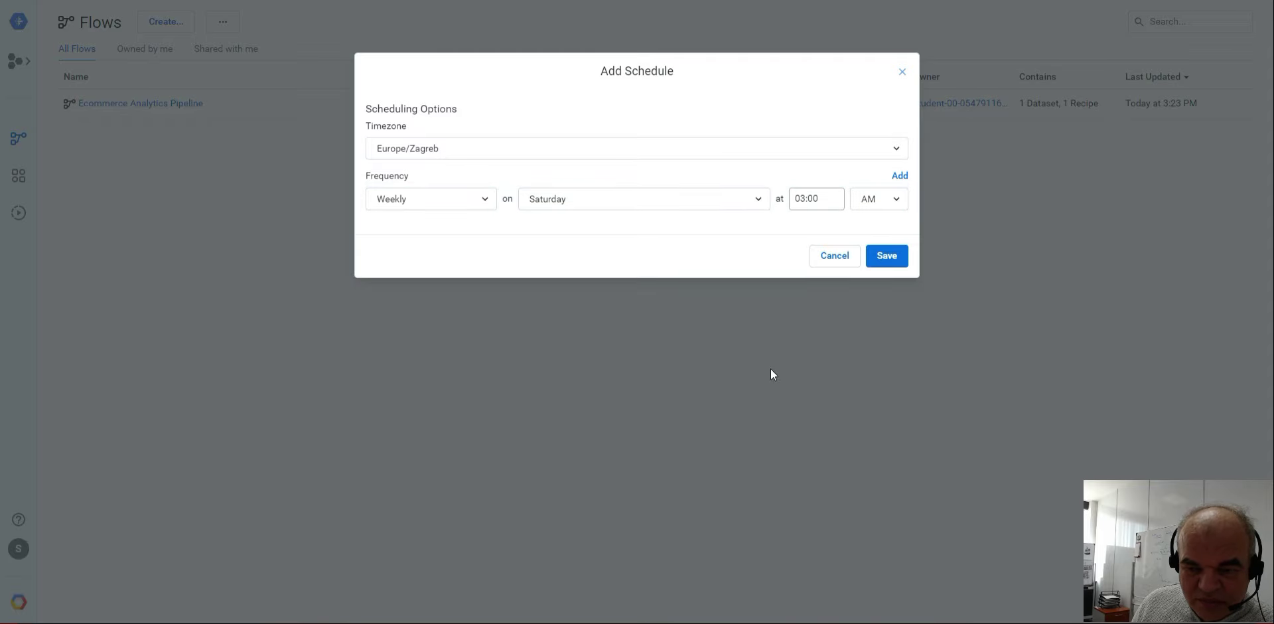
click(901, 264)
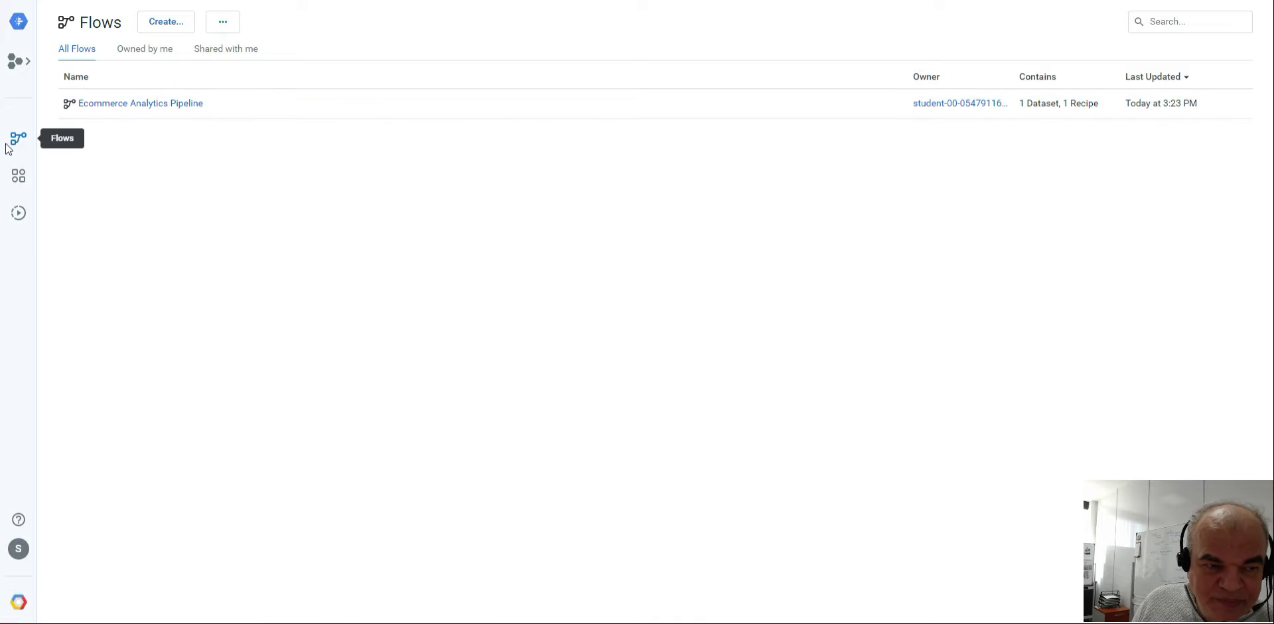
Check the status of the pipeline jobs and examine the transform graph of the 3:27 PM job in Dataflow
click(19, 214)
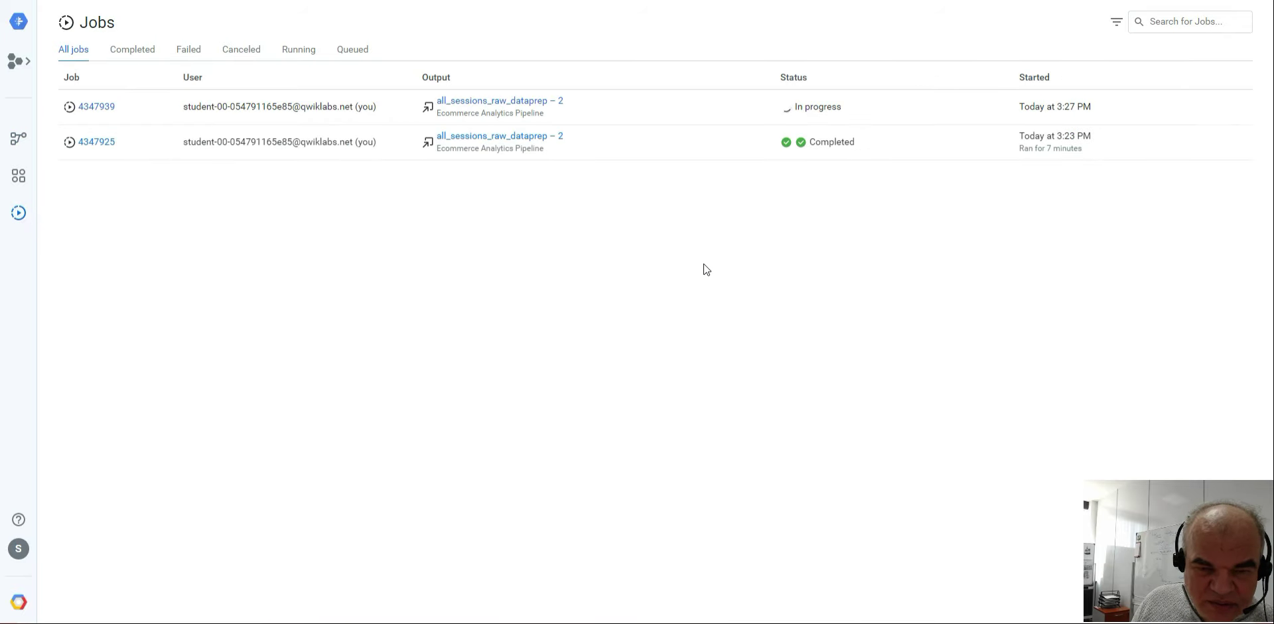
mouse_move(831, 117)
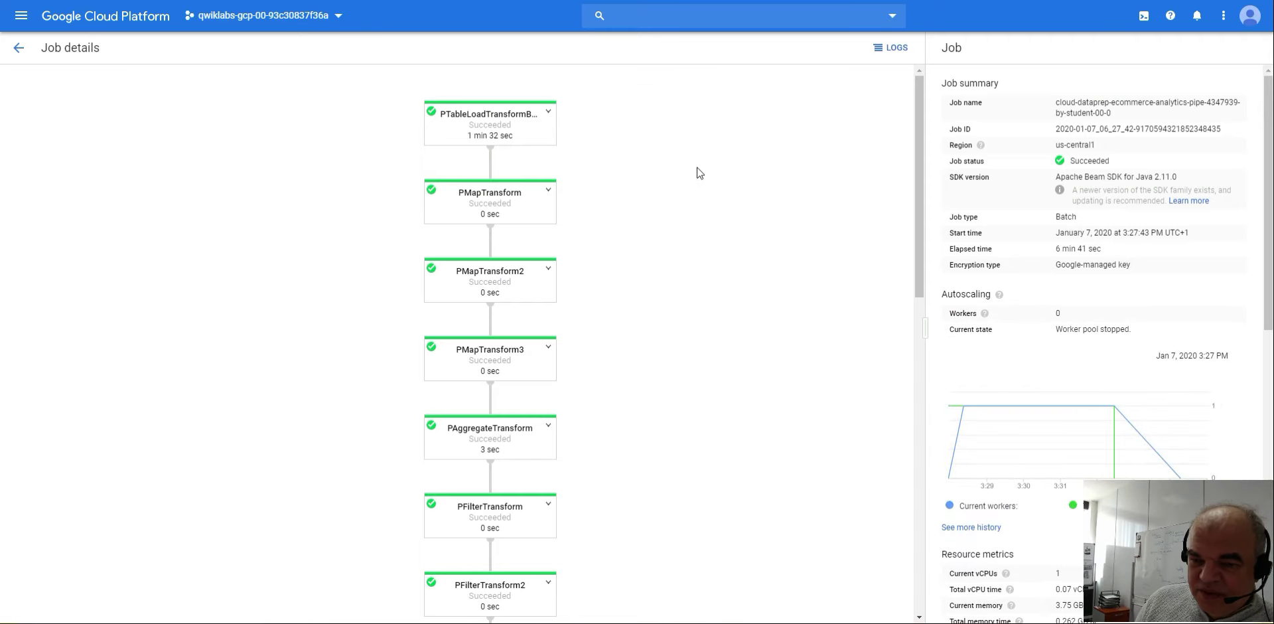
scroll(643, 249, down, 7)
scroll(642, 249, down, 5)
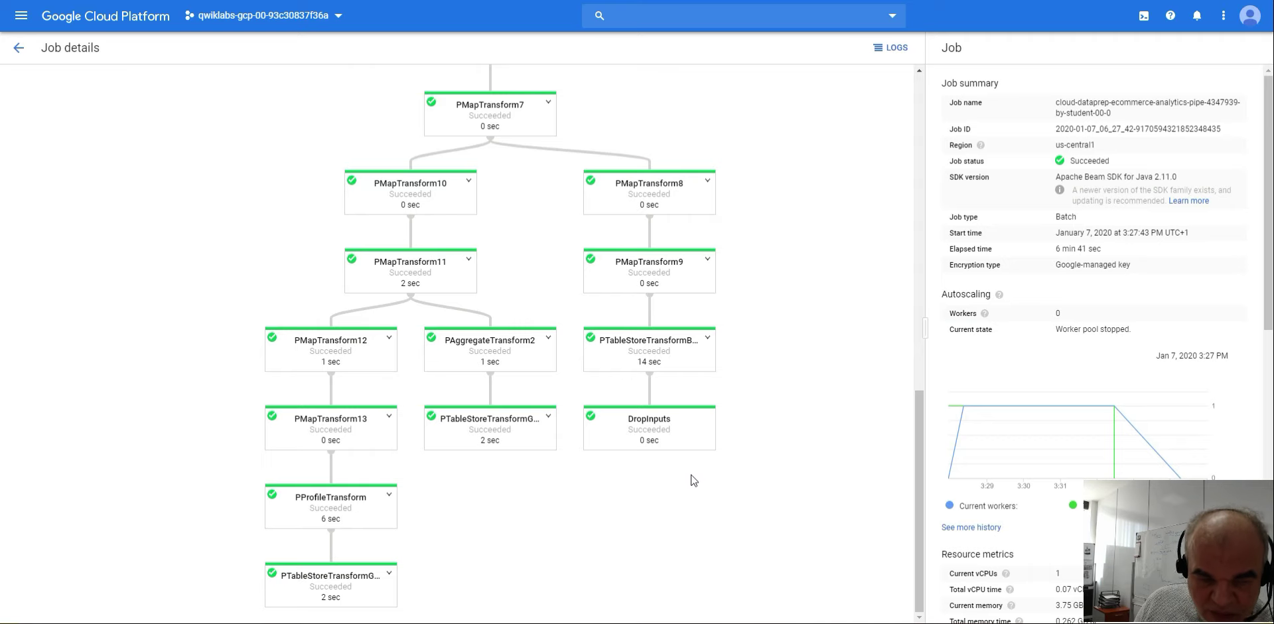
scroll(708, 334, up, 4)
scroll(707, 328, up, 8)
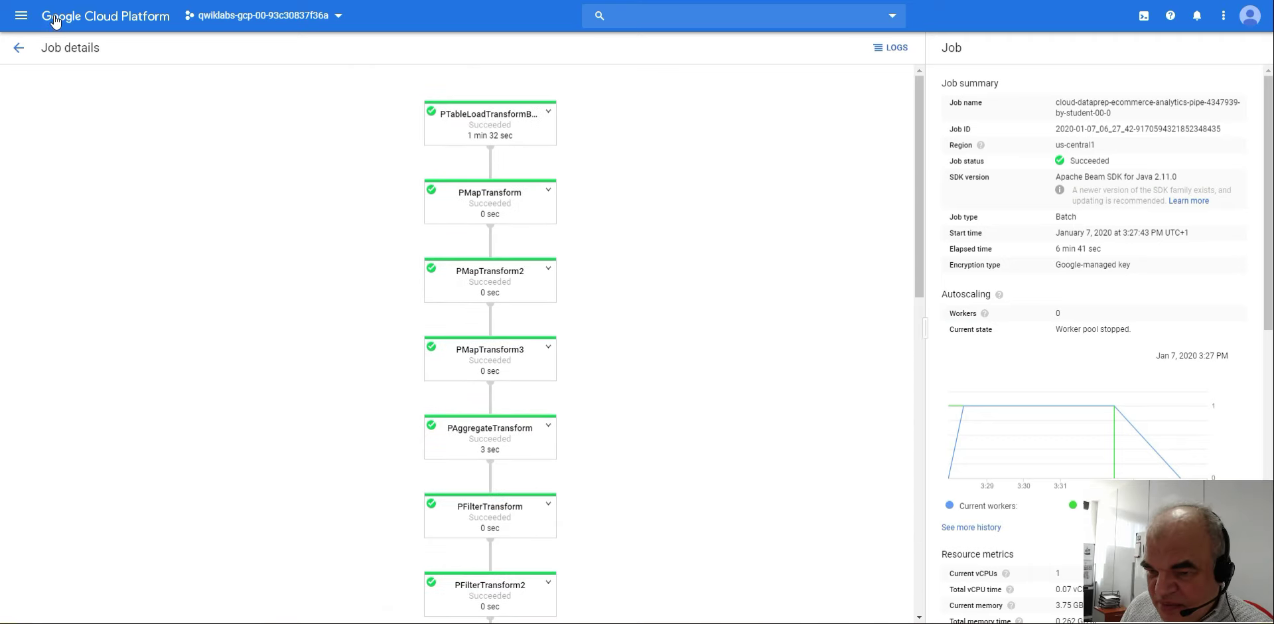
Switch to BigQuery and open the revenue_reporting table in the project's ecommerce dataset
click(22, 21)
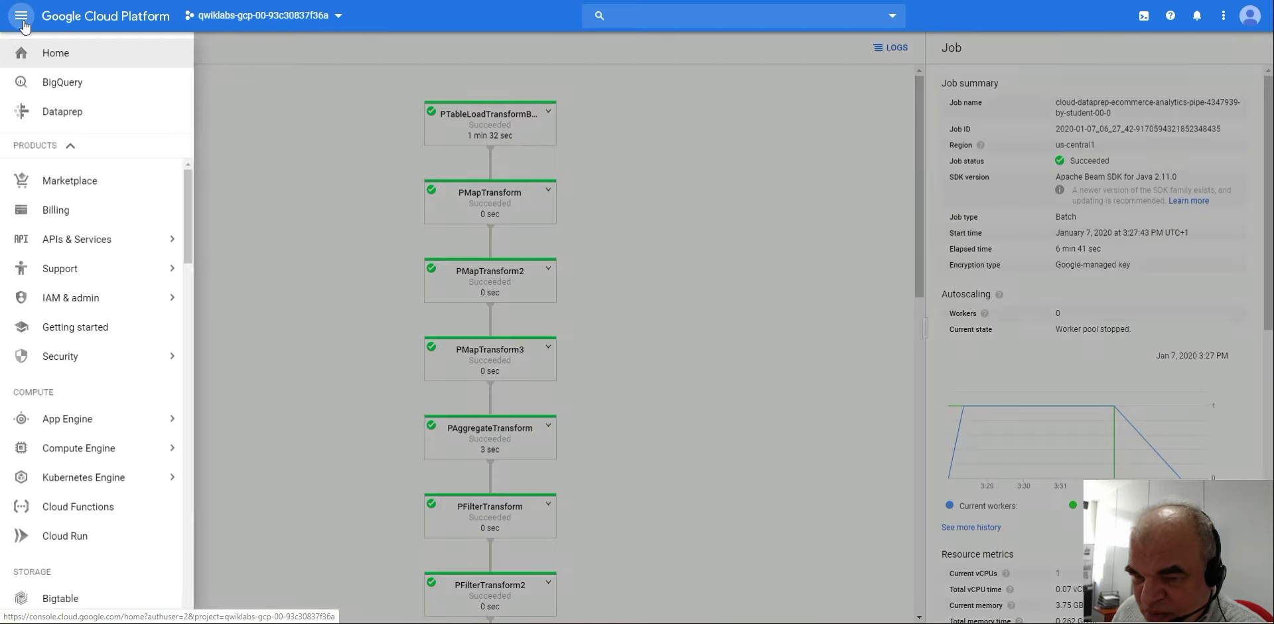
click(64, 88)
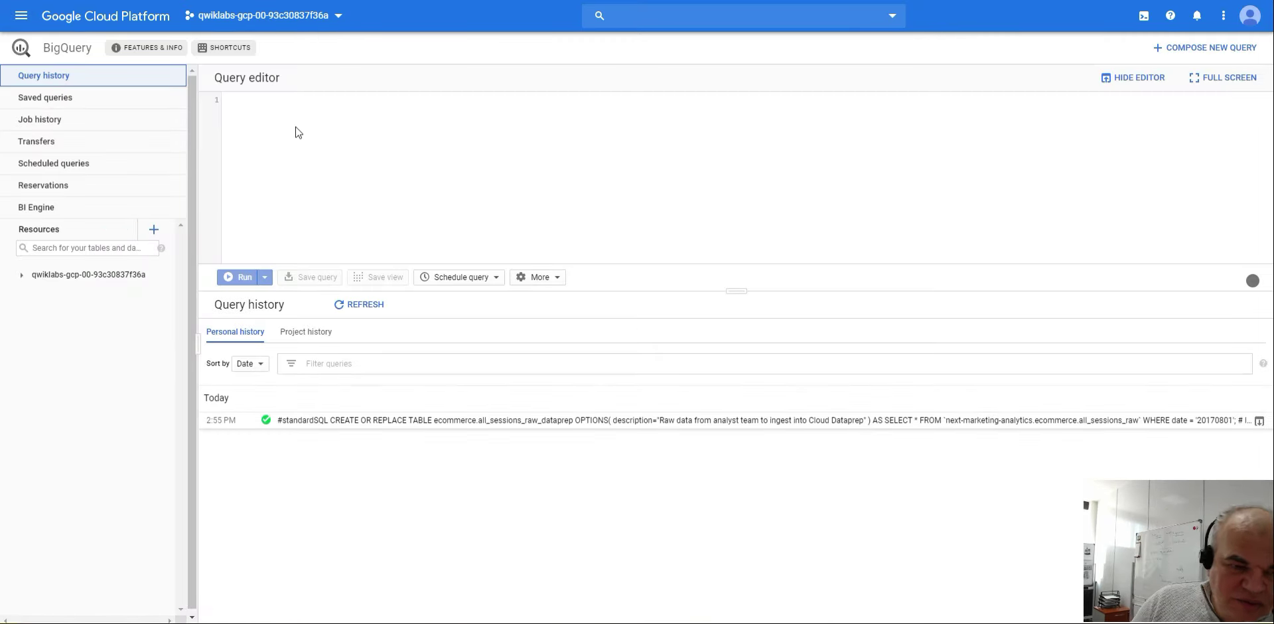
click(21, 274)
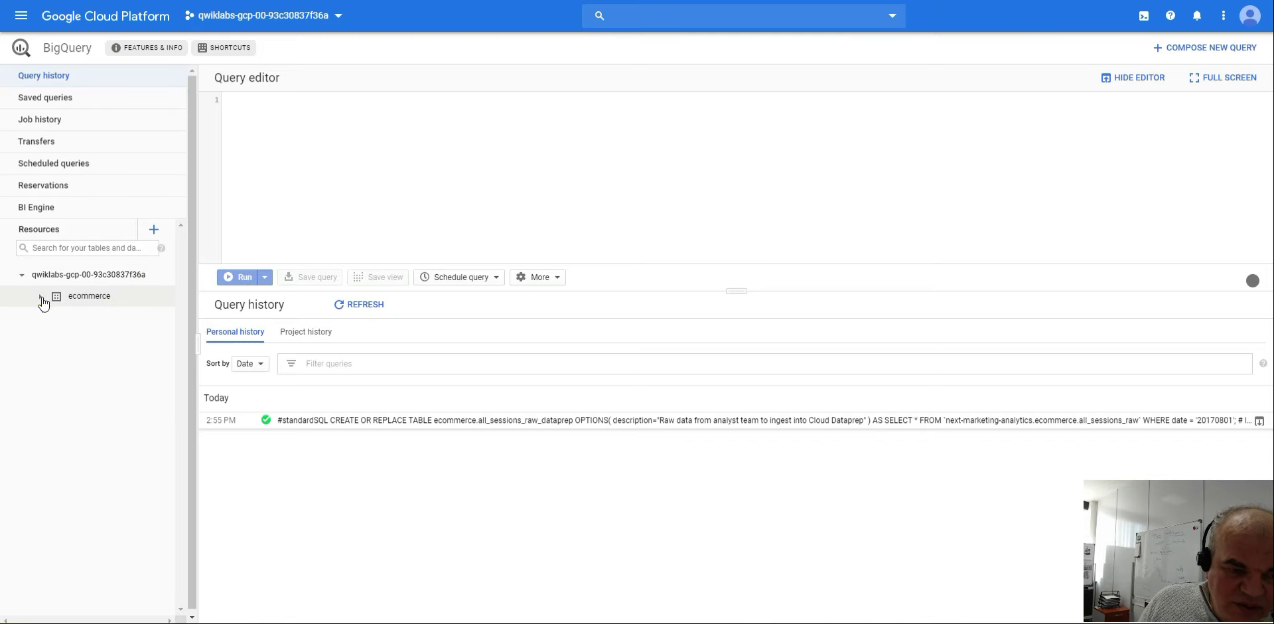
click(41, 296)
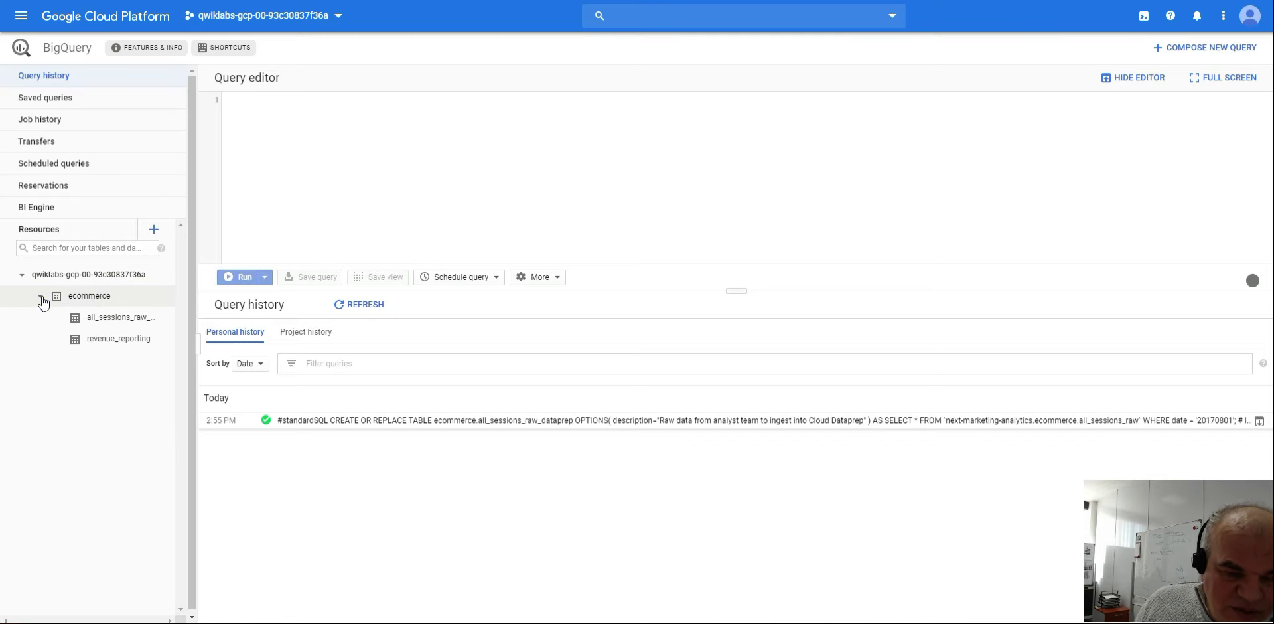
click(112, 340)
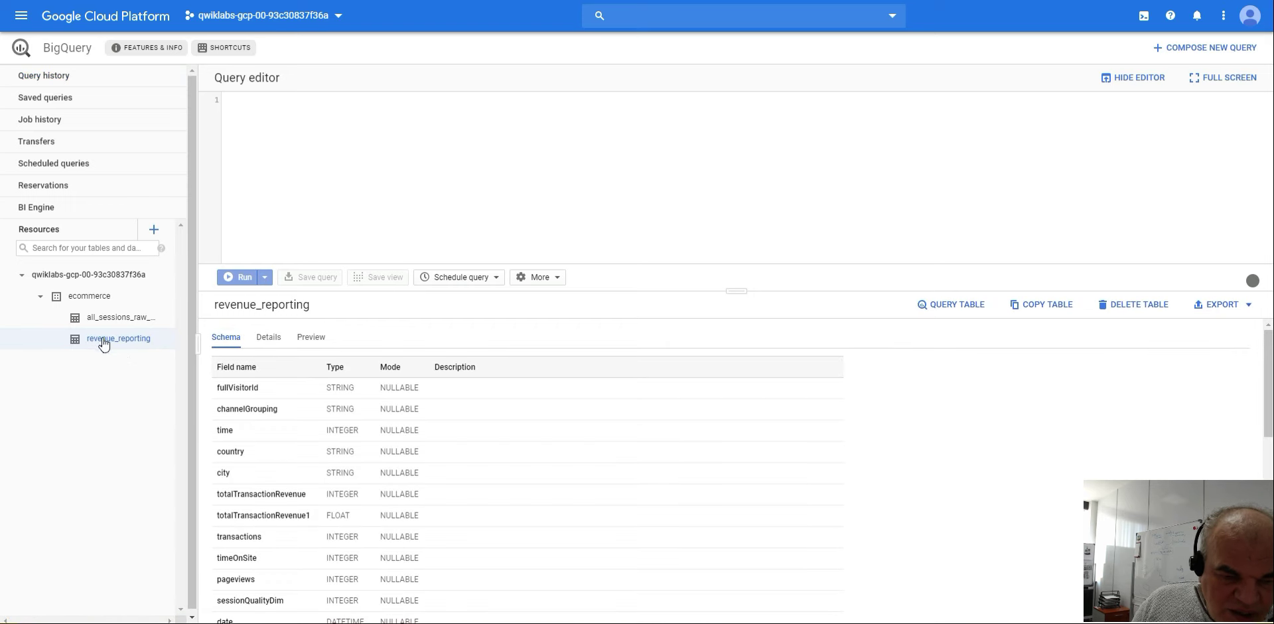
Preview the revenue_reporting table and look through its rows
click(267, 340)
click(315, 342)
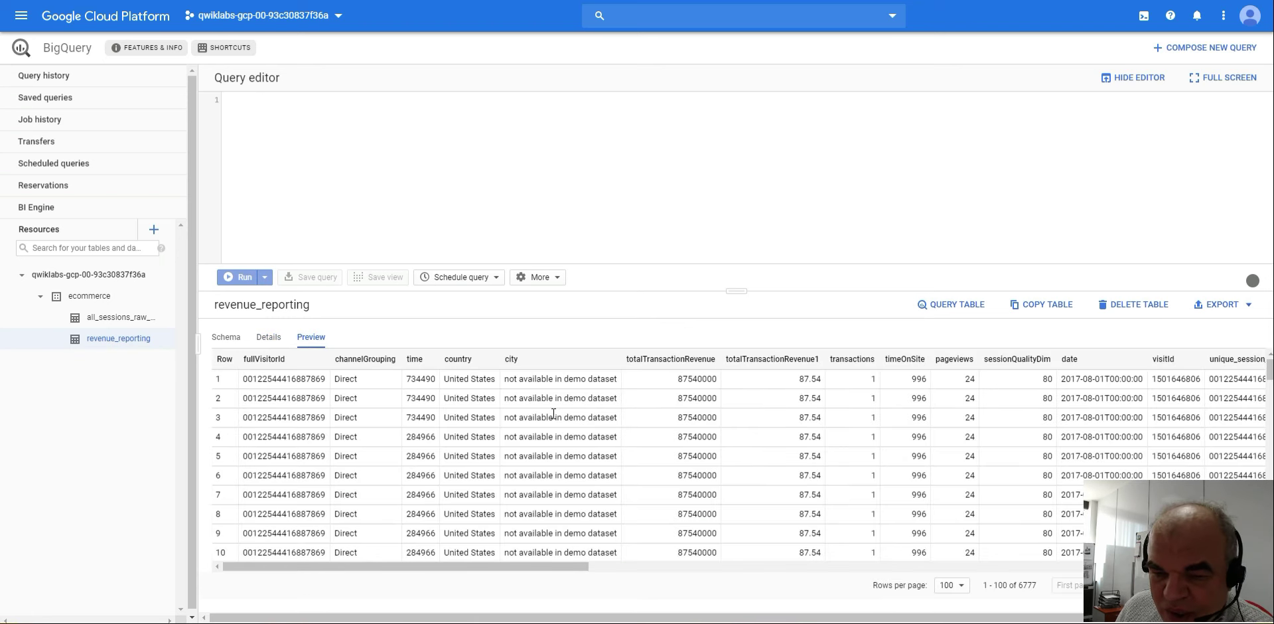
scroll(553, 414, down, 7)
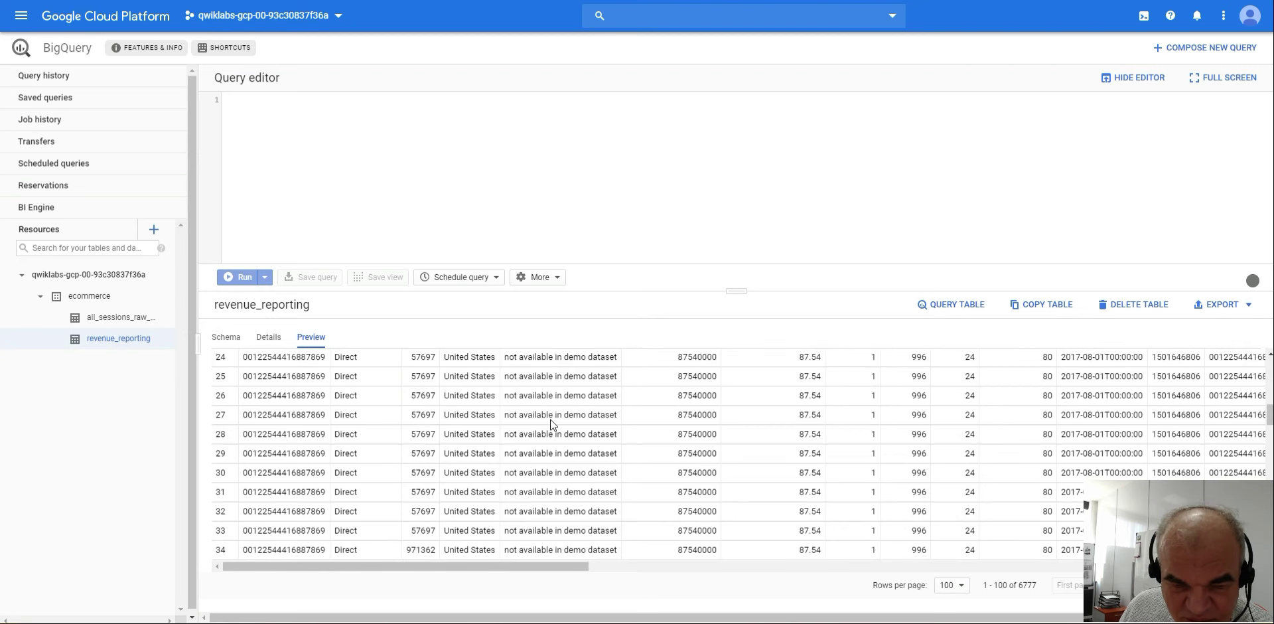
scroll(550, 419, up, 7)
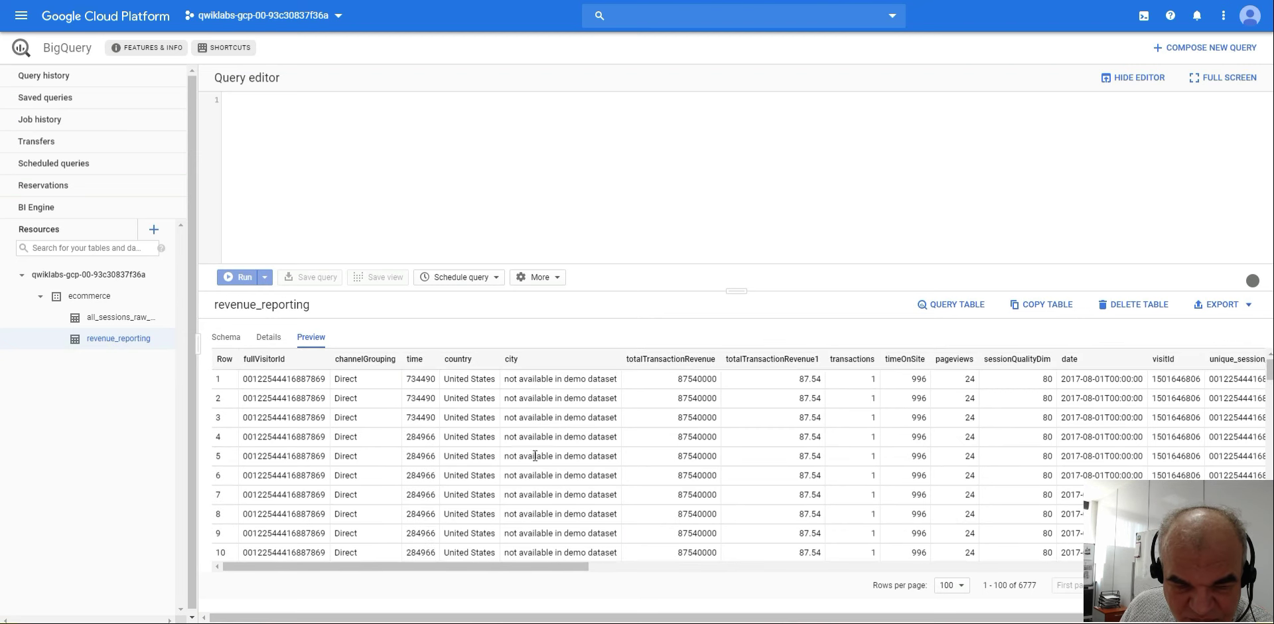
drag(528, 563, 486, 582)
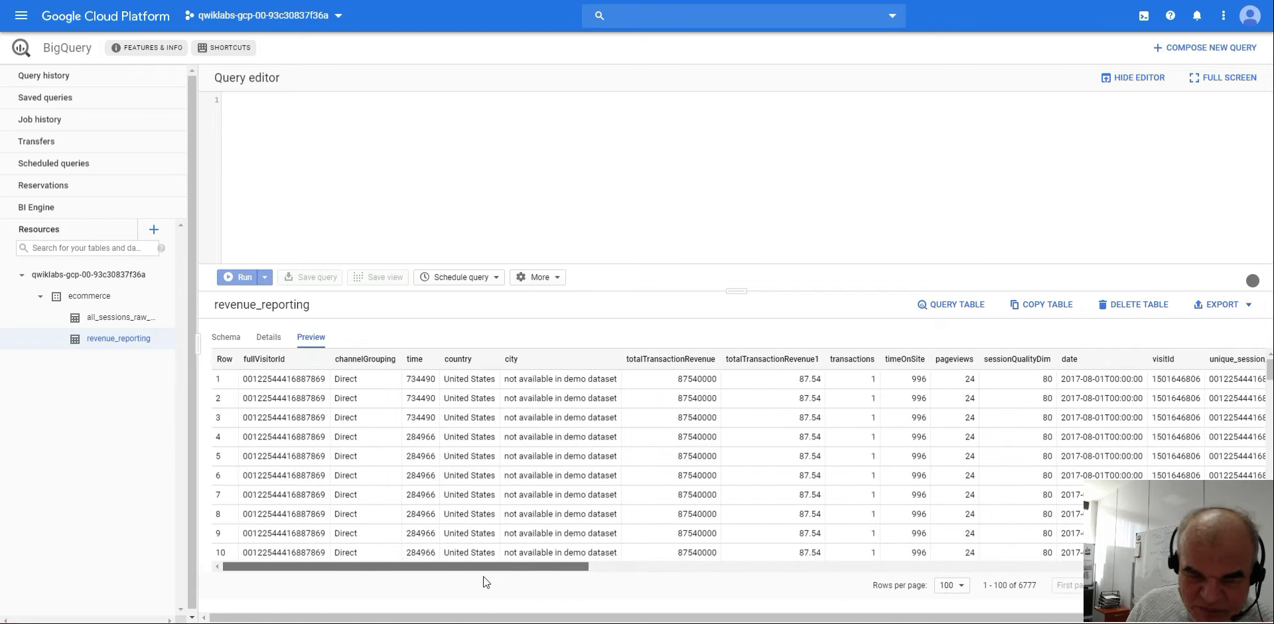
Compare the table details, such as size and number of rows, of revenue_reporting and all_sessions_raw_dataprep
click(275, 341)
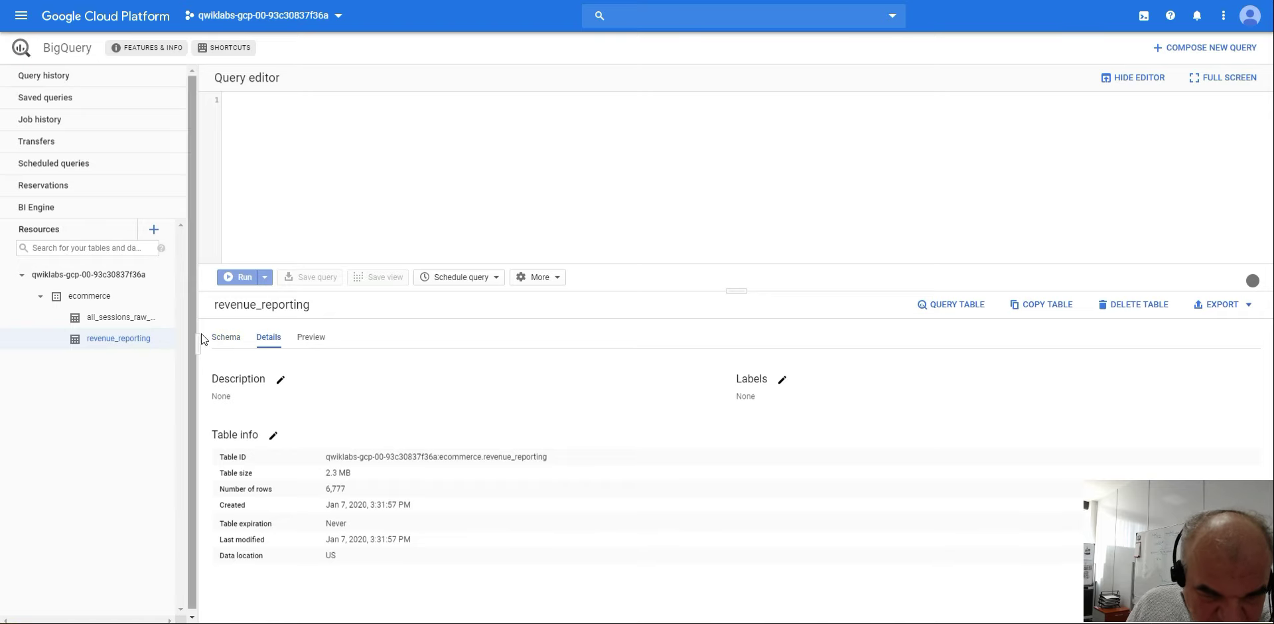
click(138, 324)
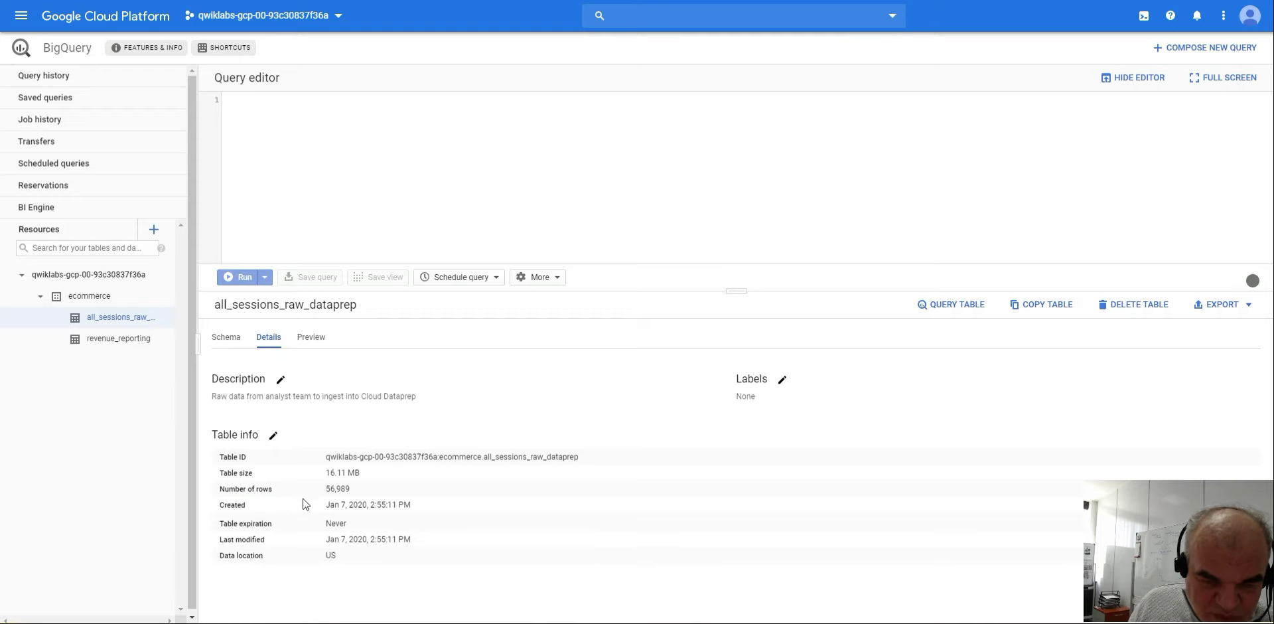
click(141, 342)
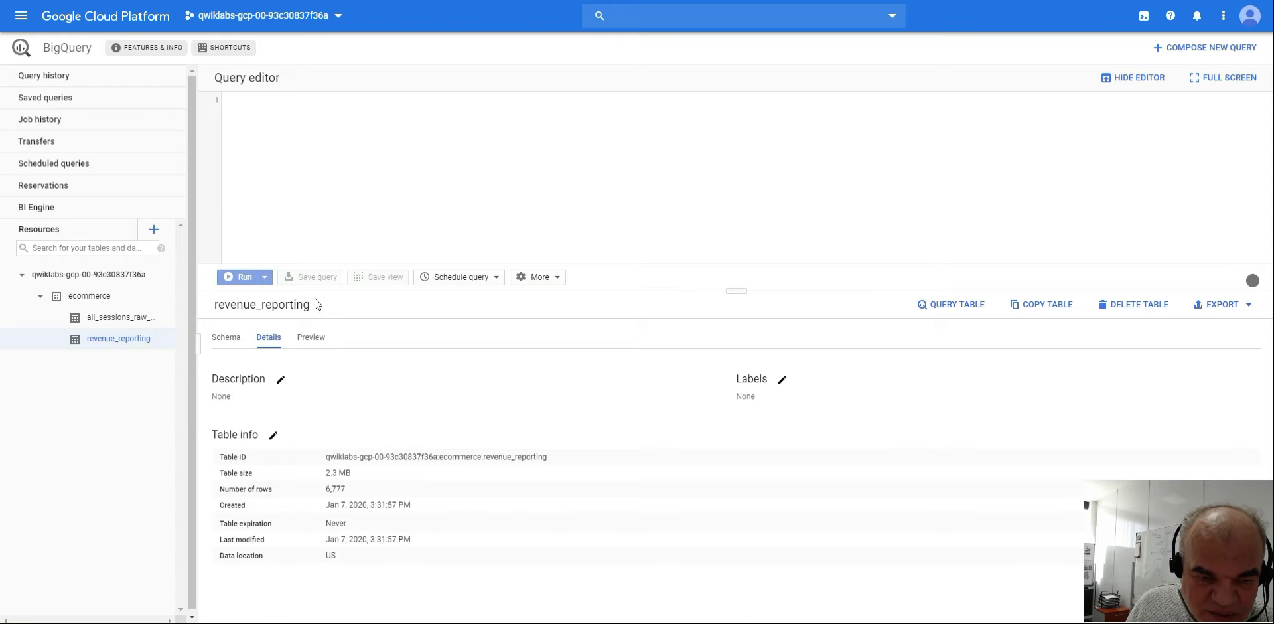
Preview the revenue_reporting table and examine its session, product and transaction columns and the eCommerceAction_label values across the rows
click(311, 339)
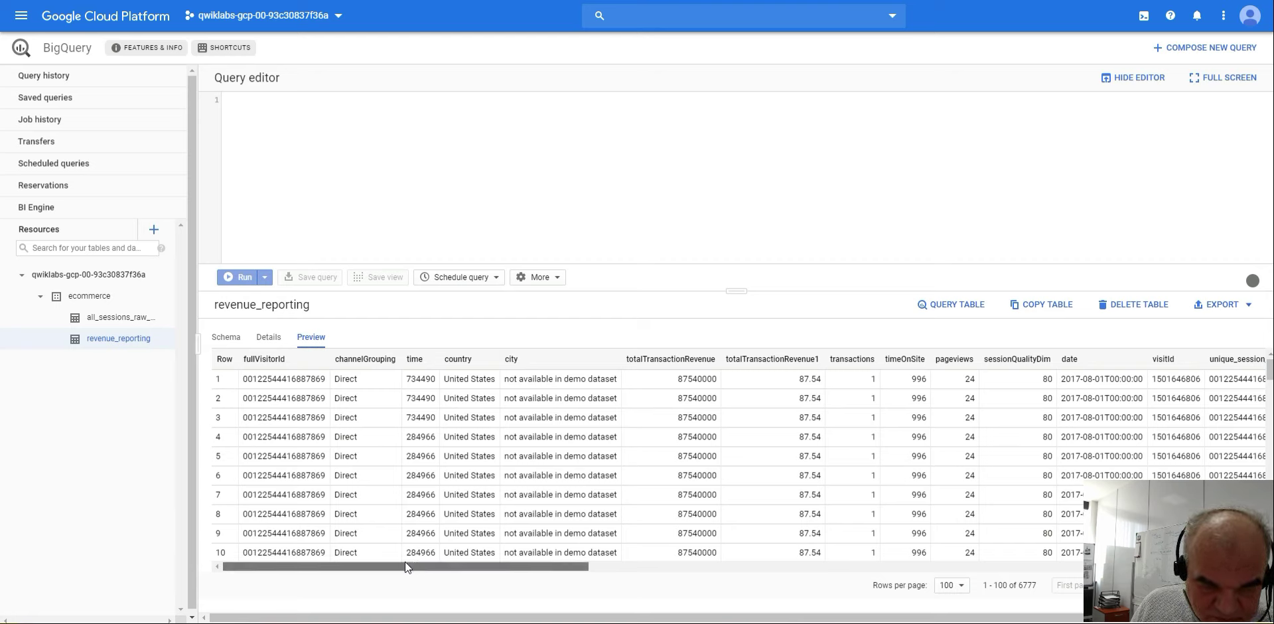
drag(418, 561, 663, 566)
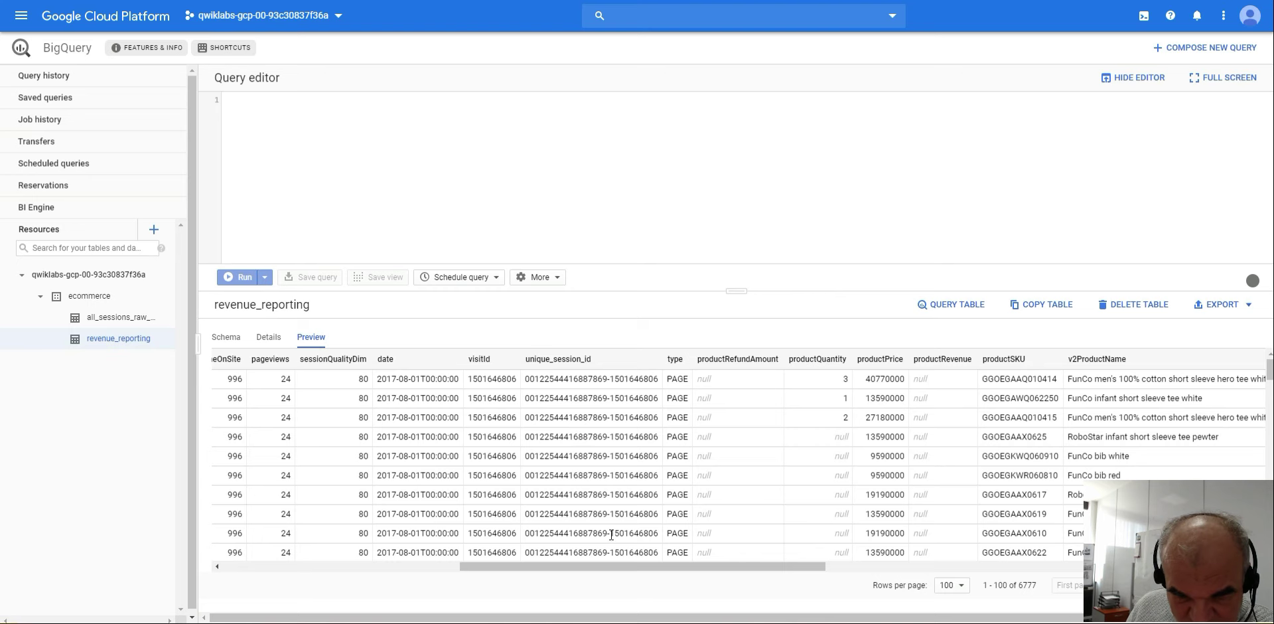
drag(616, 569, 1056, 572)
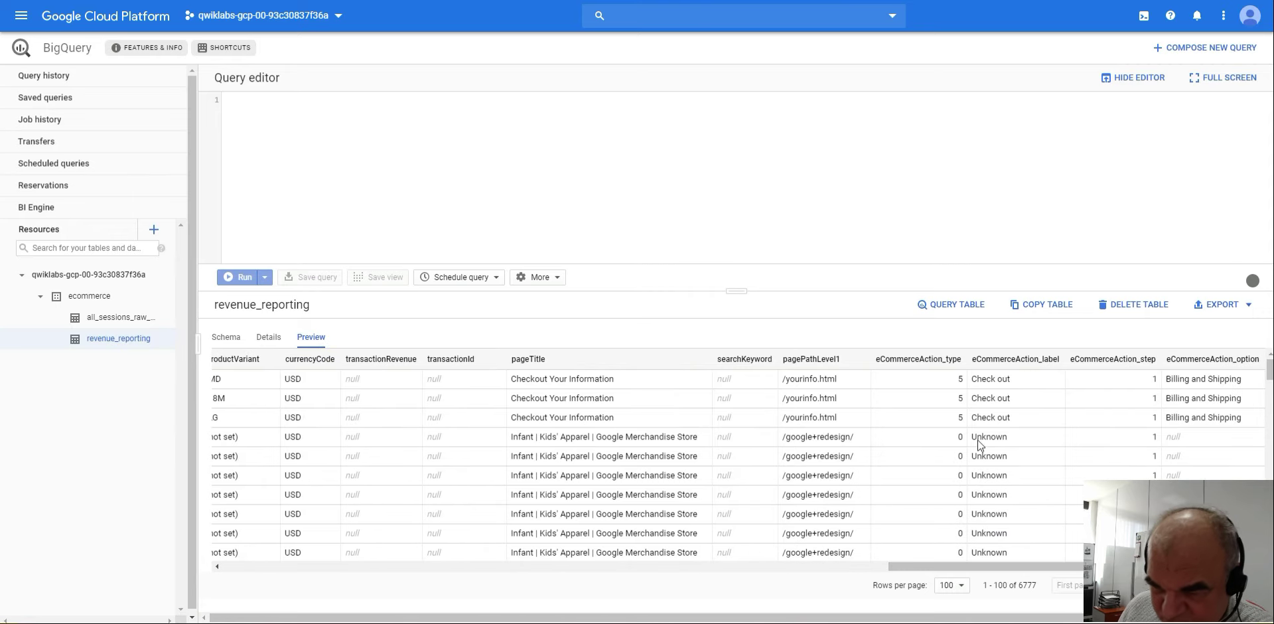
scroll(996, 421, down, 5)
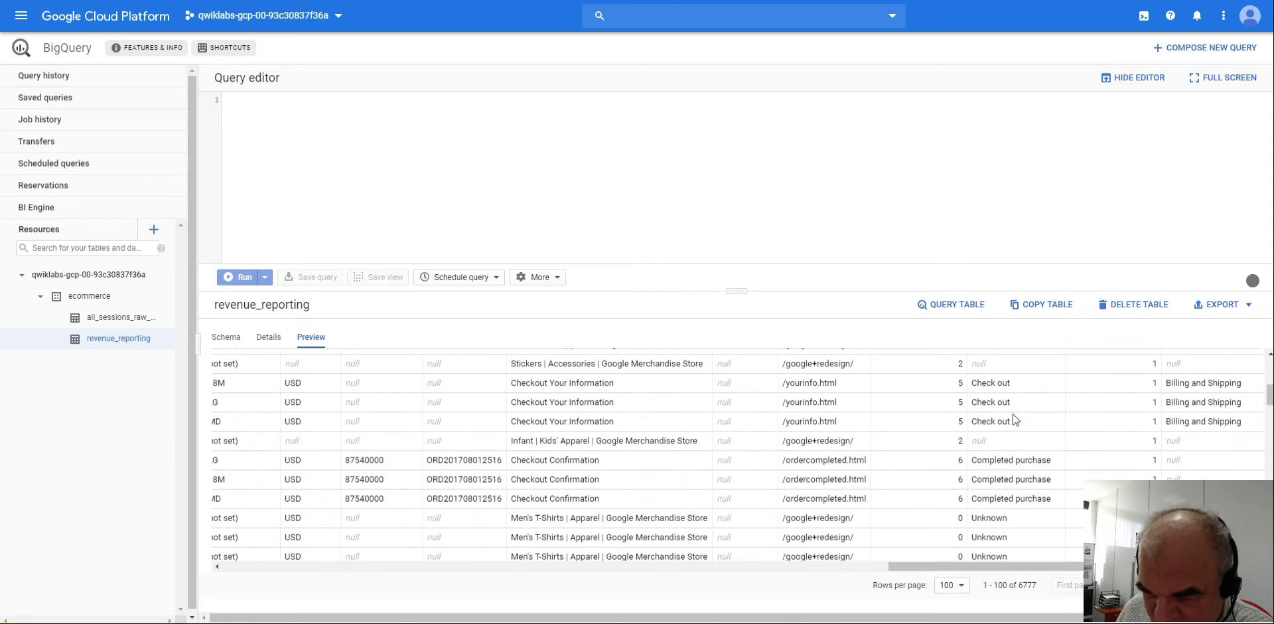
scroll(1014, 419, down, 1)
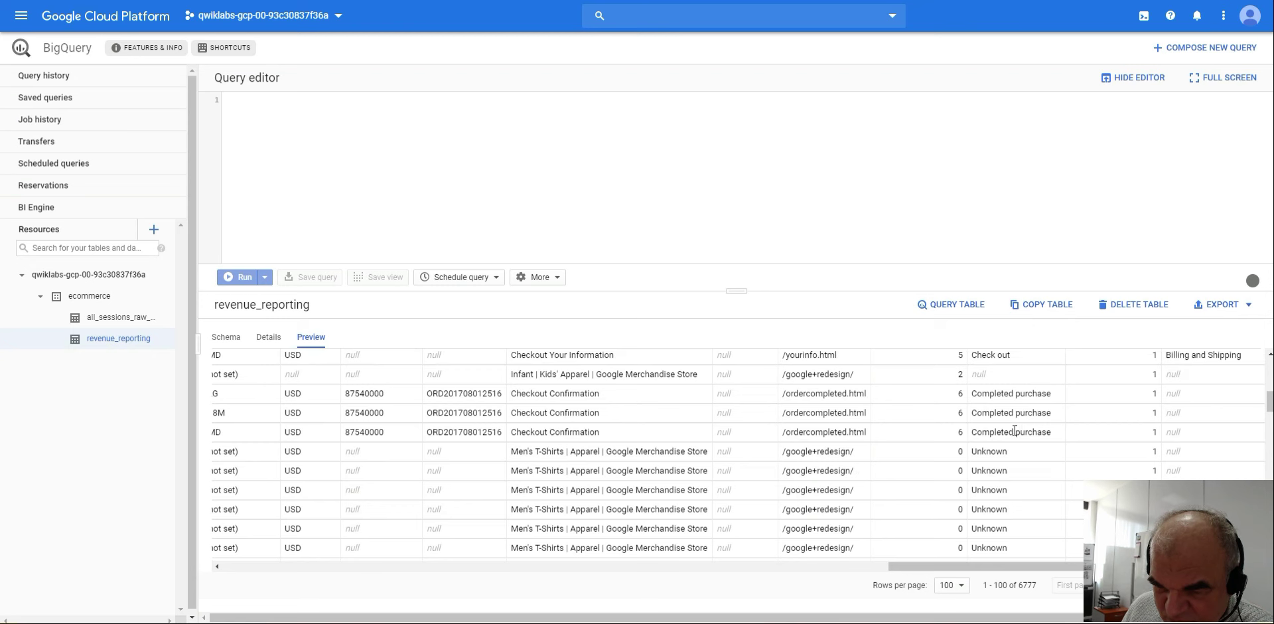
scroll(1015, 432, down, 5)
scroll(1008, 423, down, 5)
scroll(1004, 417, down, 5)
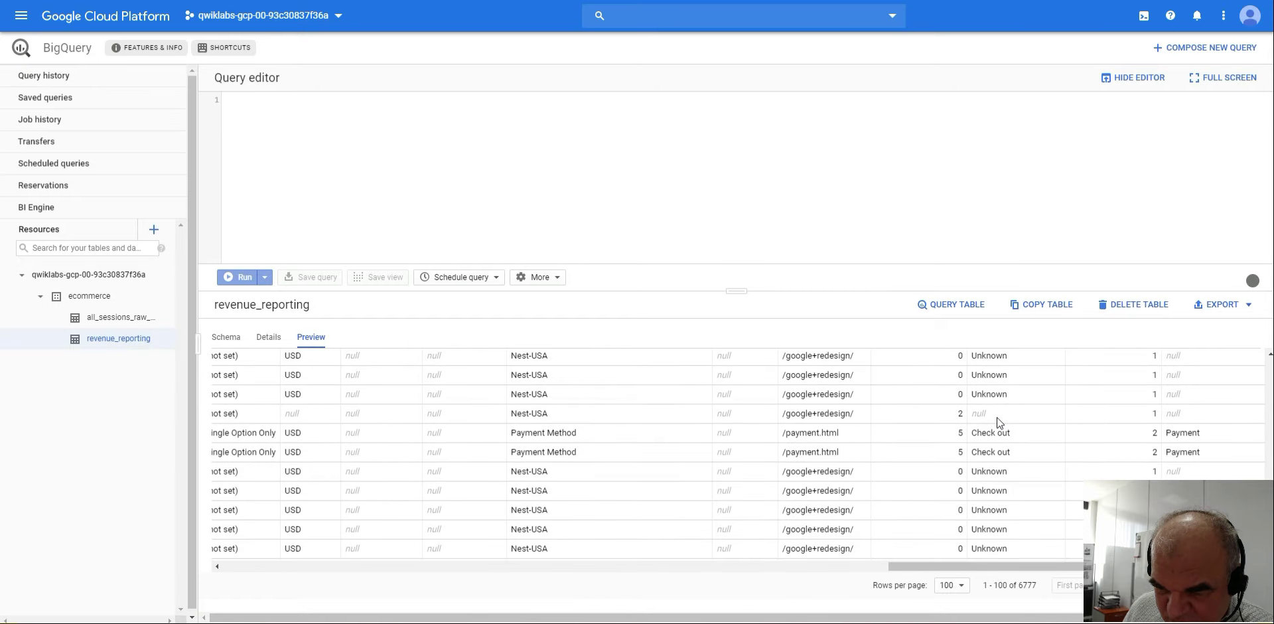
scroll(1000, 423, down, 1)
scroll(1002, 417, down, 1)
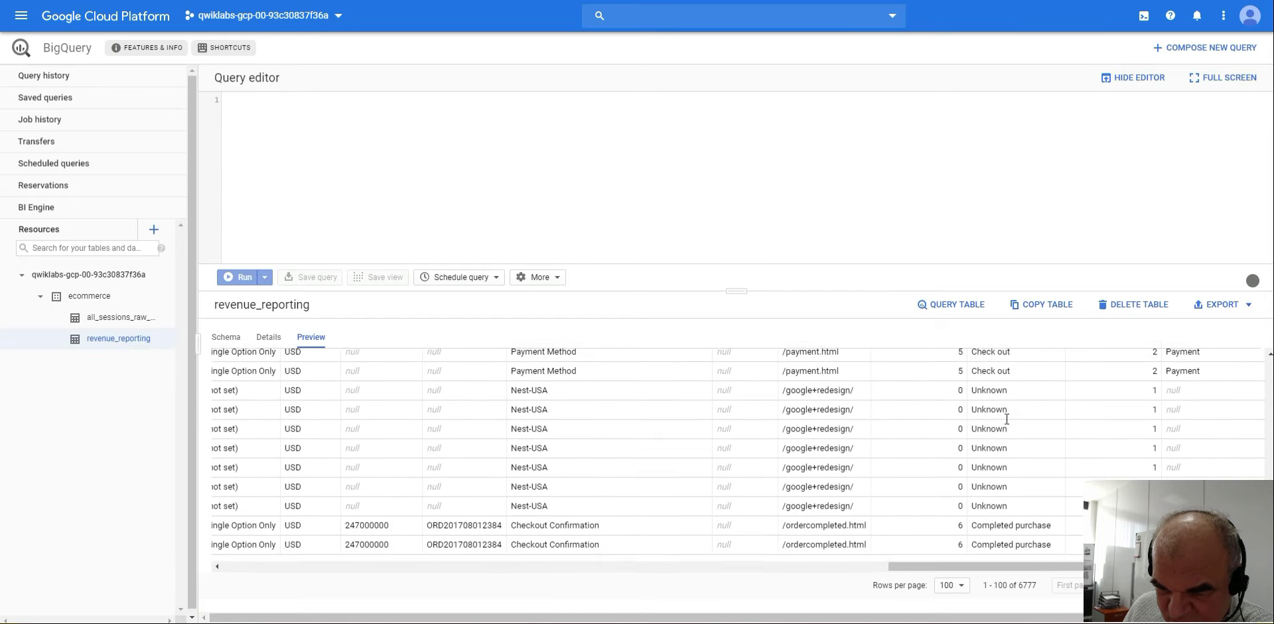
scroll(1000, 428, up, 20)
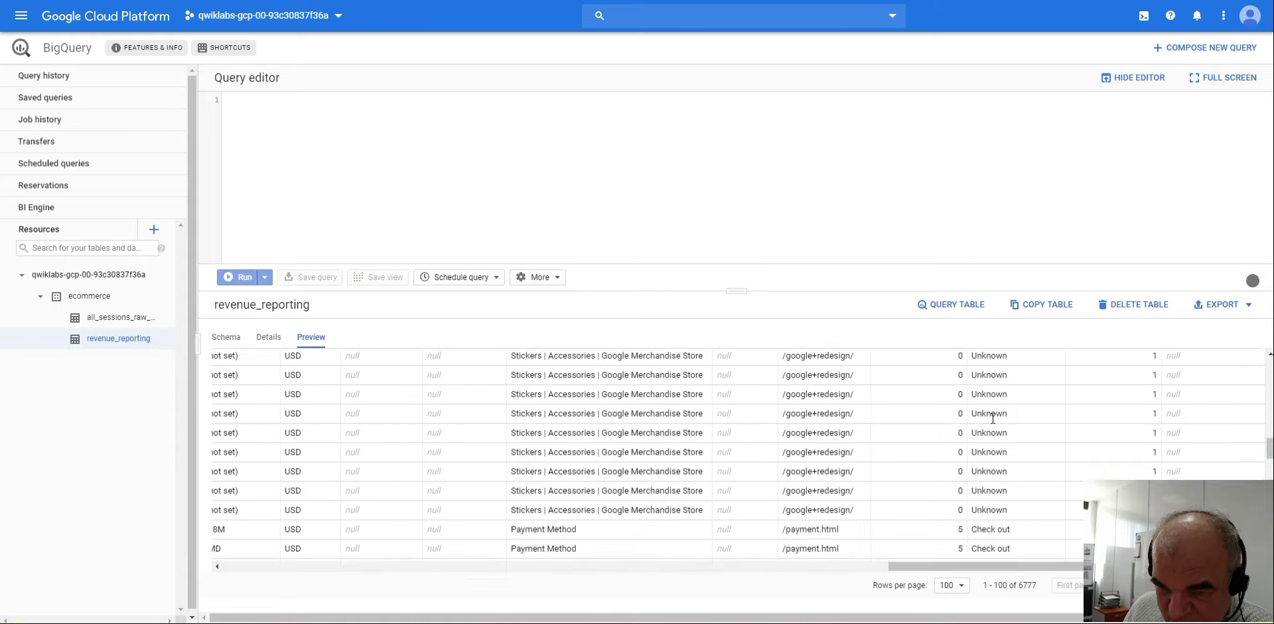
scroll(994, 428, up, 1)
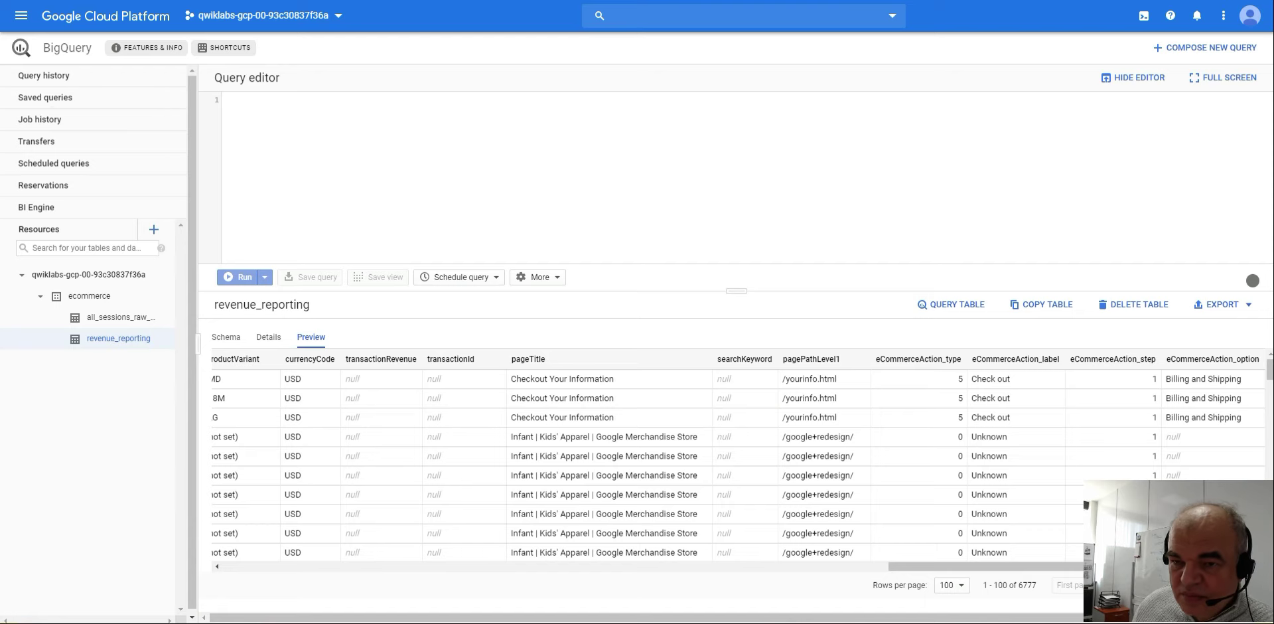
Switch to the Dataflow job details and review the job's transform graph, autoscaling, resource metrics and pipeline options, finishing at the desktop
key(ctrl+Tab)
key(ctrl+shift+Tab)
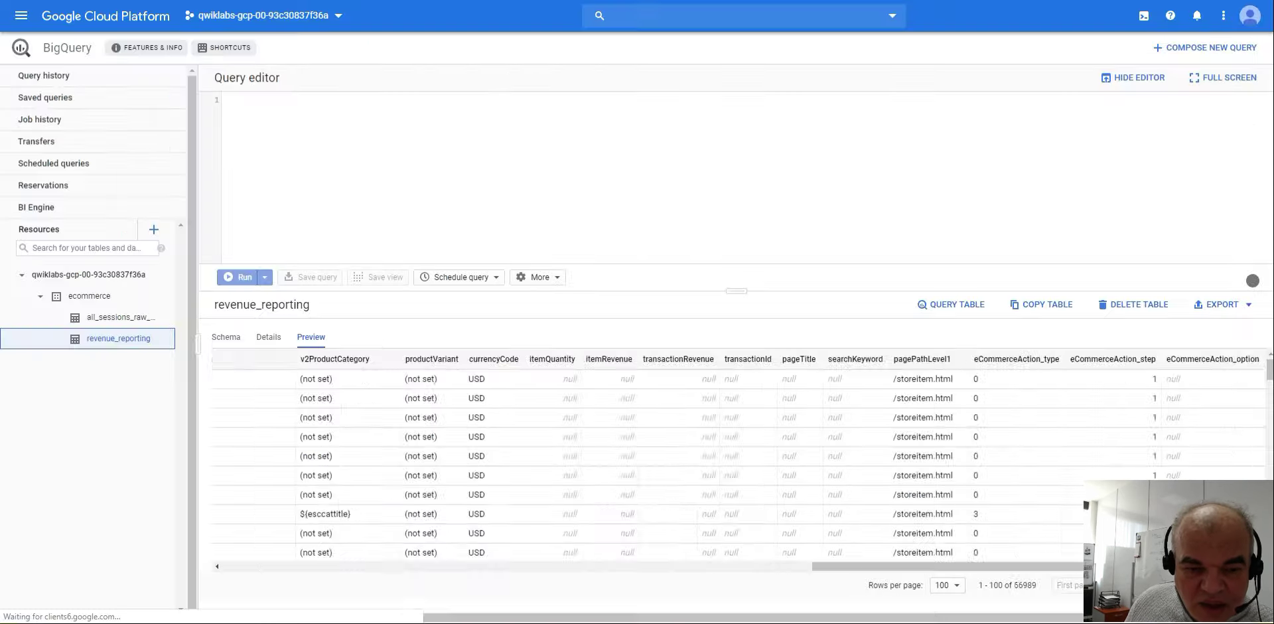
key(alt+Left)
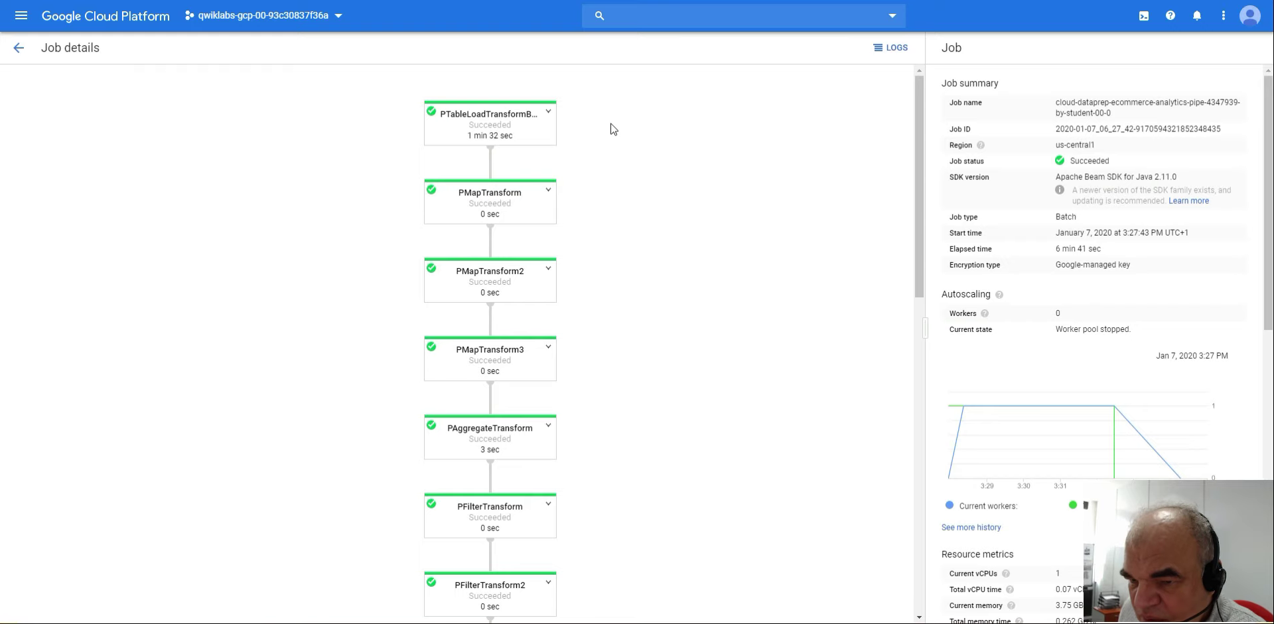
scroll(615, 133, down, 4)
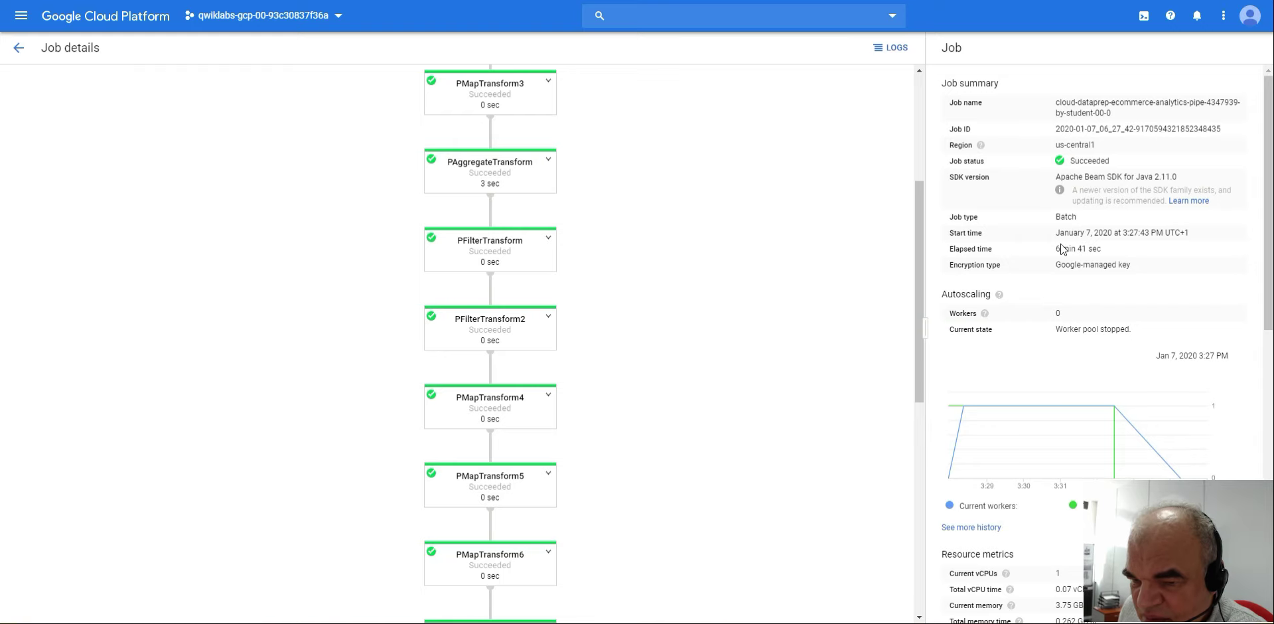
scroll(1056, 116, down, 3)
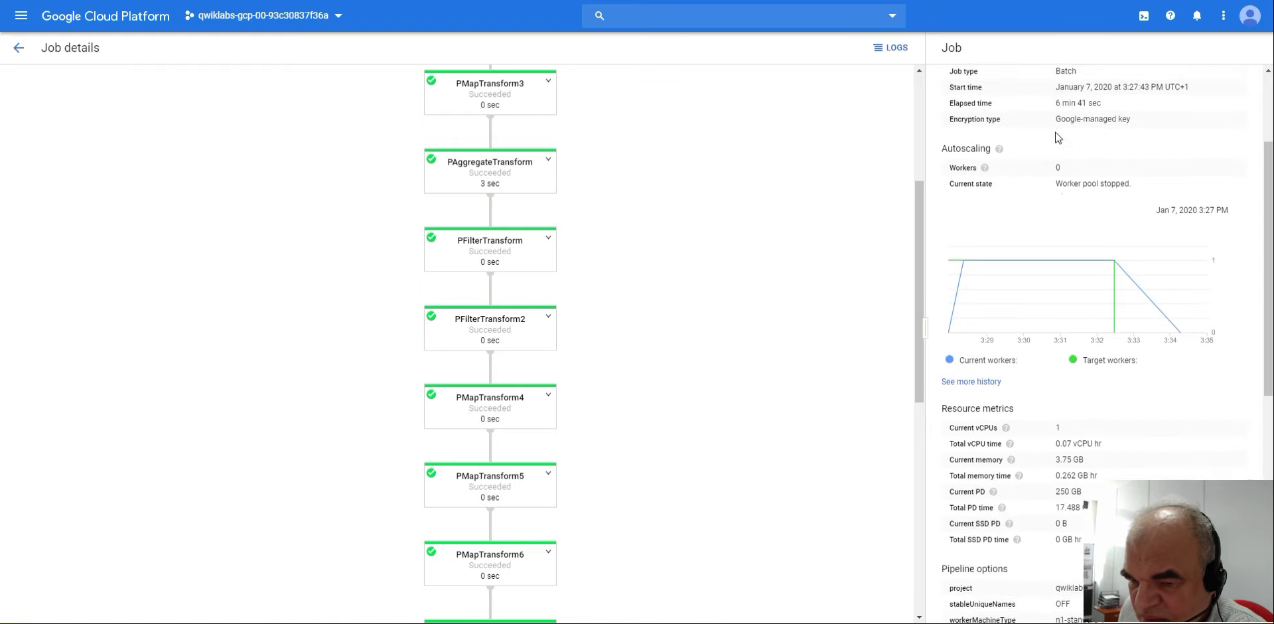
scroll(1056, 136, down, 3)
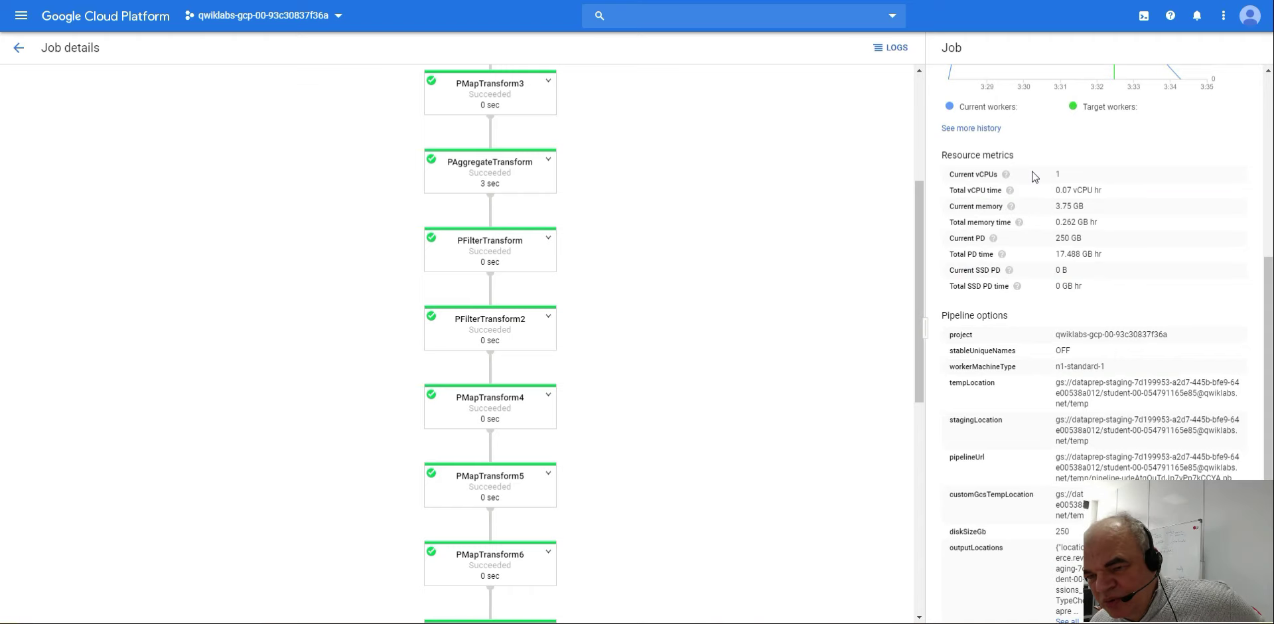
mouse_move(1009, 211)
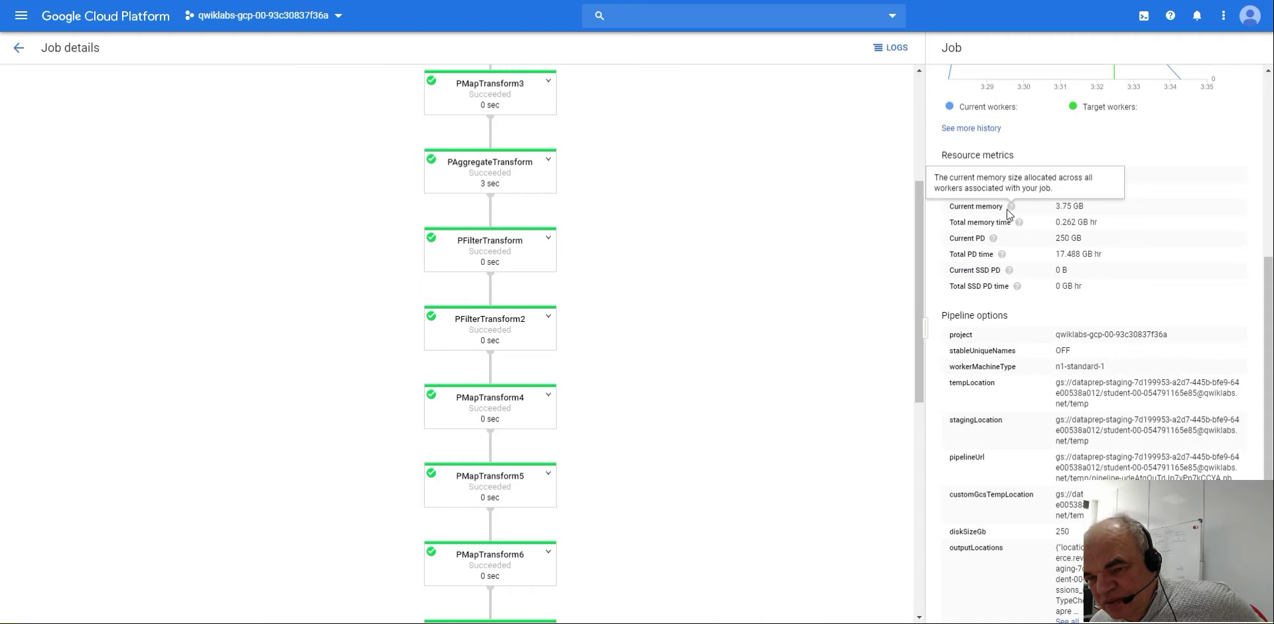
scroll(996, 222, down, 3)
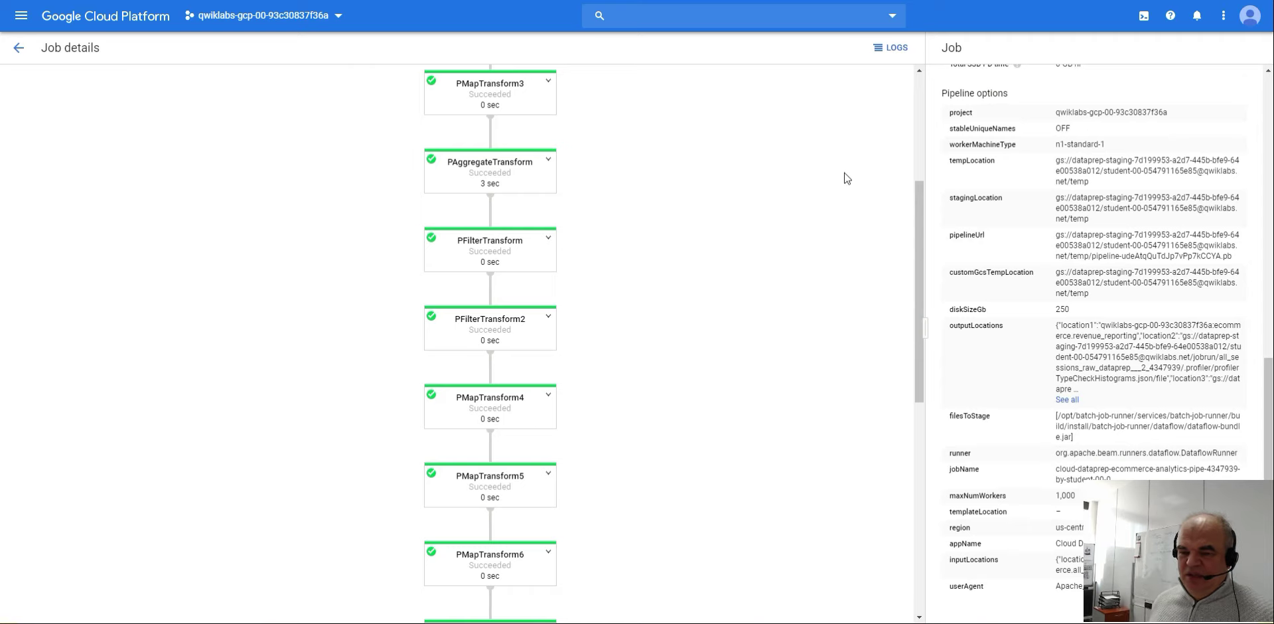
key(super+d)
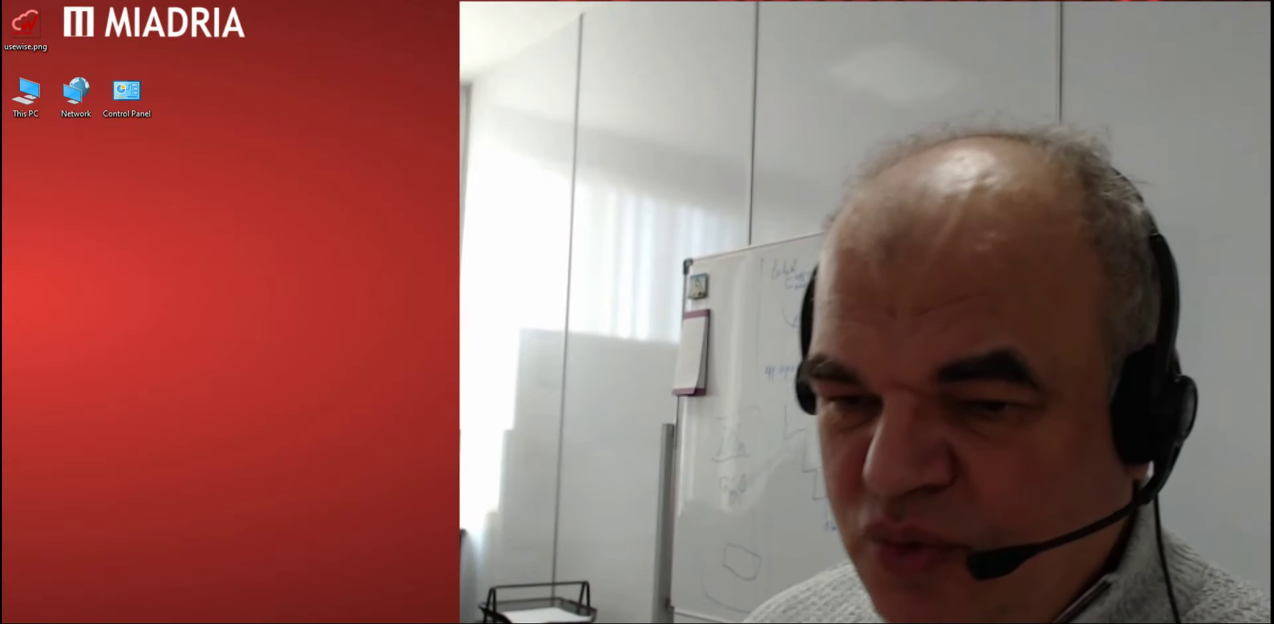